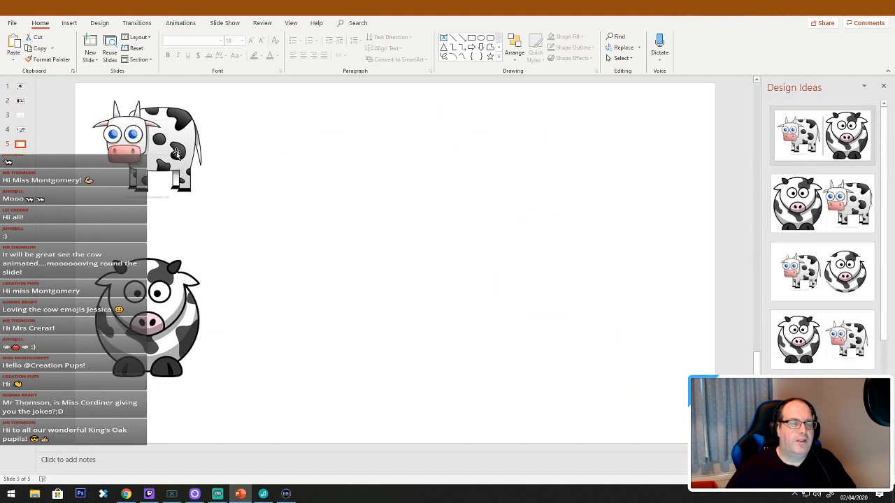
Delete the upper cow picture with the blue eyes from slide 5
left_click_drag(191, 165, 196, 165)
left_click(171, 252)
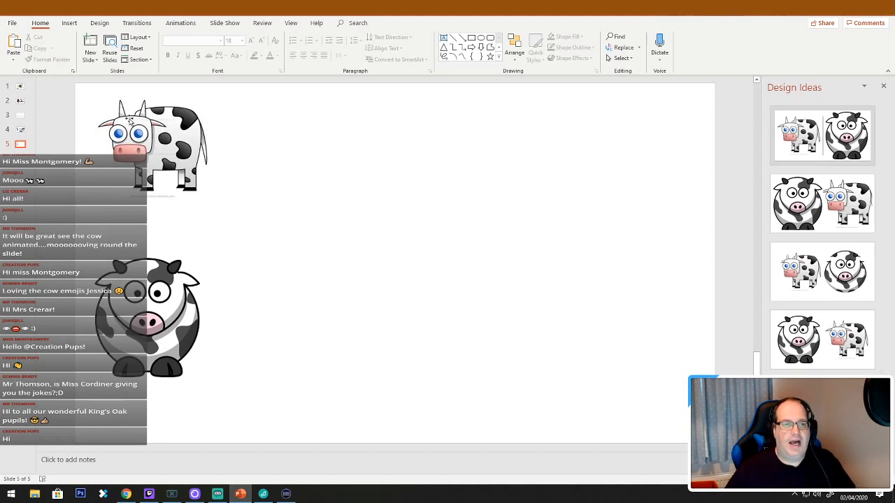
left_click(156, 295)
left_click(171, 148)
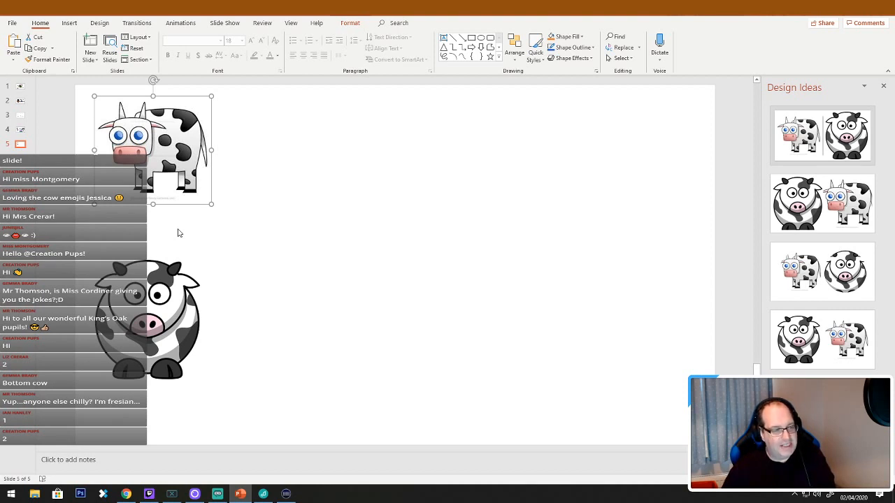
left_click(360, 259)
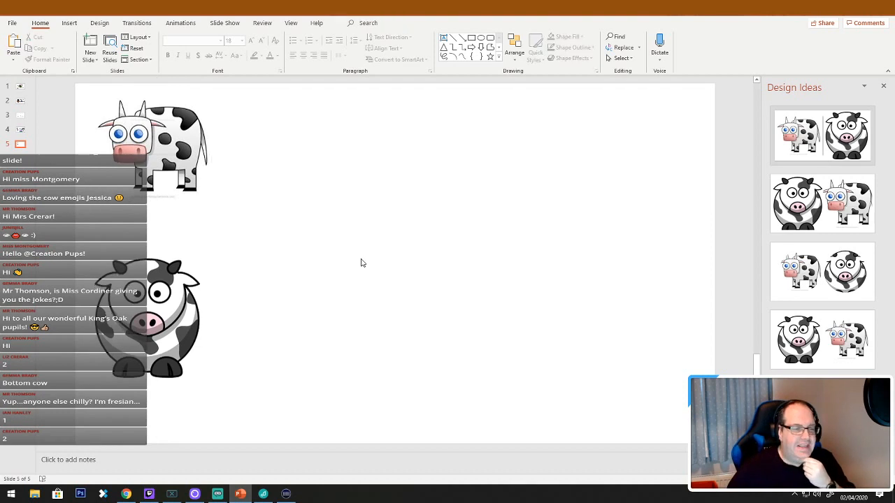
left_click(147, 145)
key("Delete")
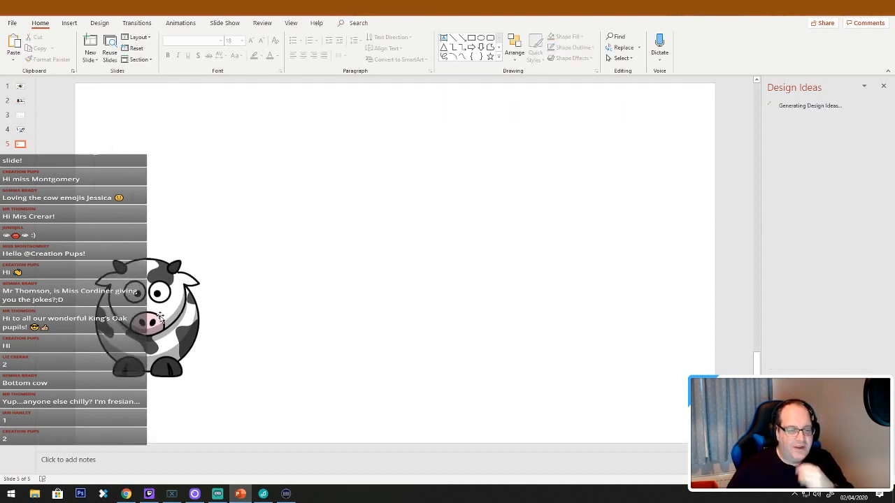
Move the round cow picture up into the freed space on the slide and enlarge it to roughly double its size
left_click_drag(161, 321, 179, 168)
left_click_drag(219, 230, 301, 327)
left_click_drag(207, 267, 199, 273)
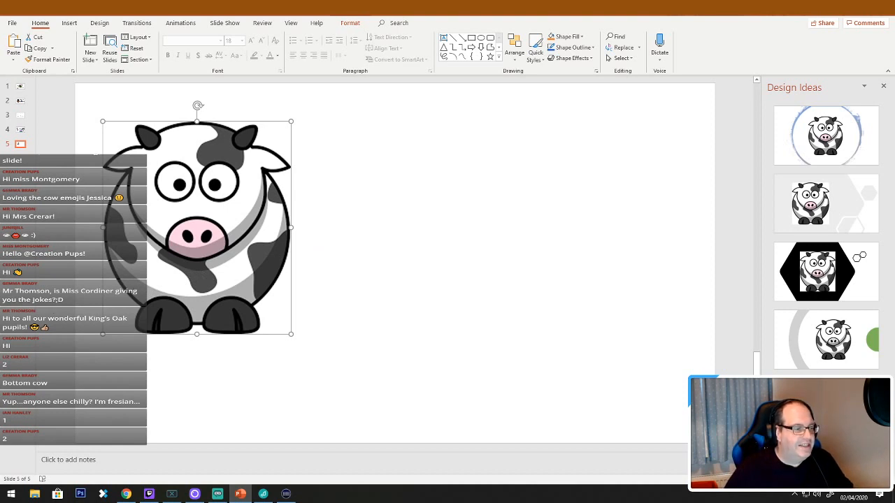
left_click(395, 326)
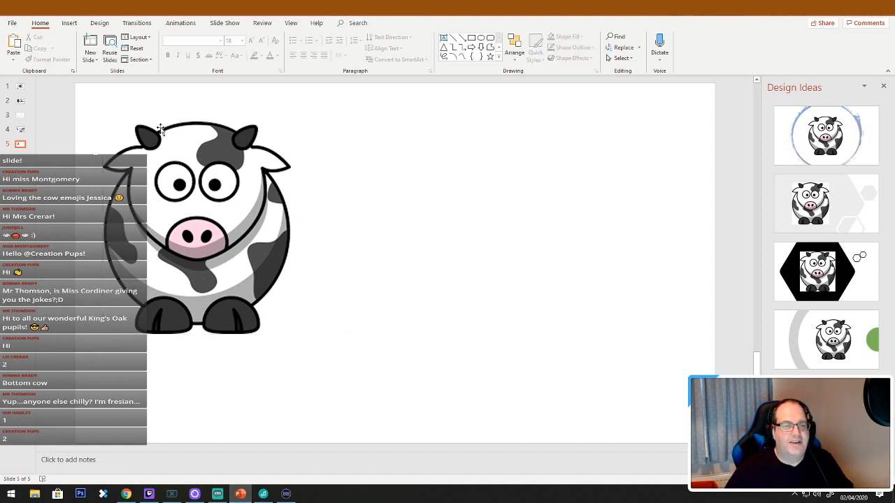
Close the Design Ideas suggestions and deselect the cow picture
left_click(191, 206)
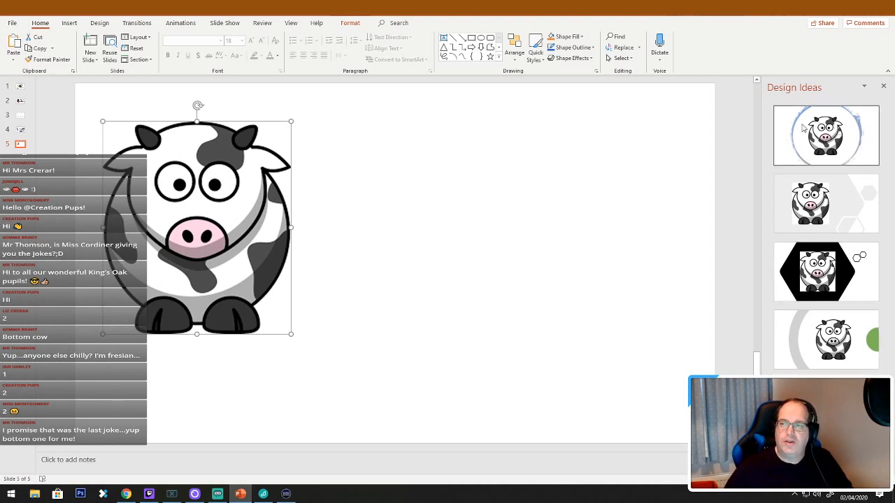
left_click(884, 86)
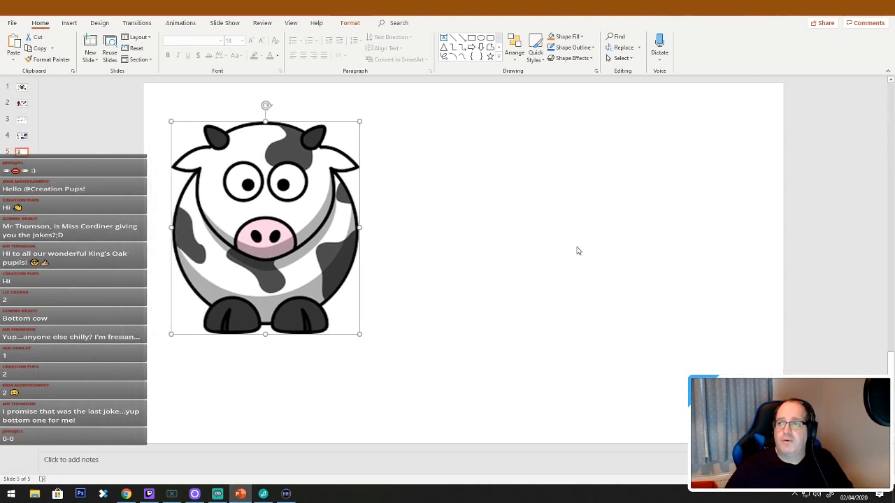
left_click(575, 250)
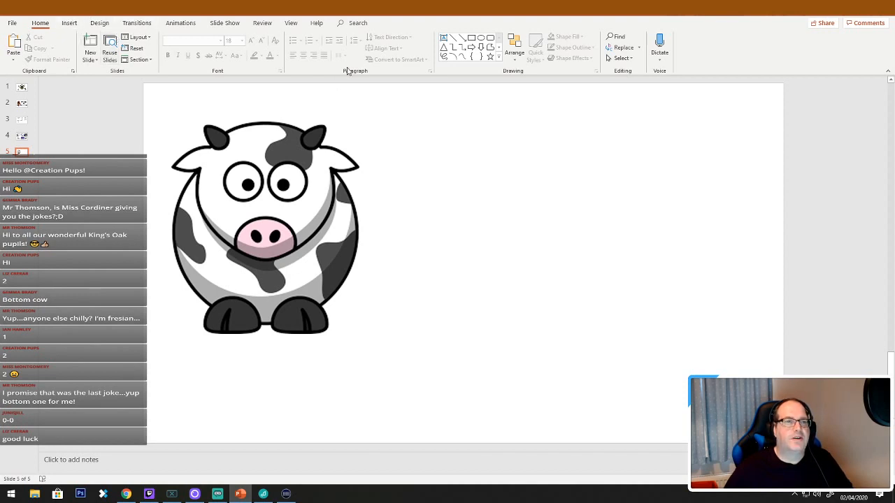
Draw a large circle about the cow's size and place it on the empty area to the right of the cow
left_click(482, 38)
mouse_move(421, 140)
left_mouse_down()
mouse_move(668, 210)
mouse_move(744, 159)
mouse_move(725, 175)
mouse_move(734, 176)
mouse_move(681, 324)
mouse_move(595, 370)
mouse_move(675, 346)
mouse_move(640, 319)
mouse_move(716, 361)
mouse_move(722, 196)
mouse_move(738, 215)
mouse_move(717, 172)
mouse_move(729, 139)
mouse_move(603, 206)
mouse_move(638, 203)
mouse_move(619, 207)
left_mouse_up()
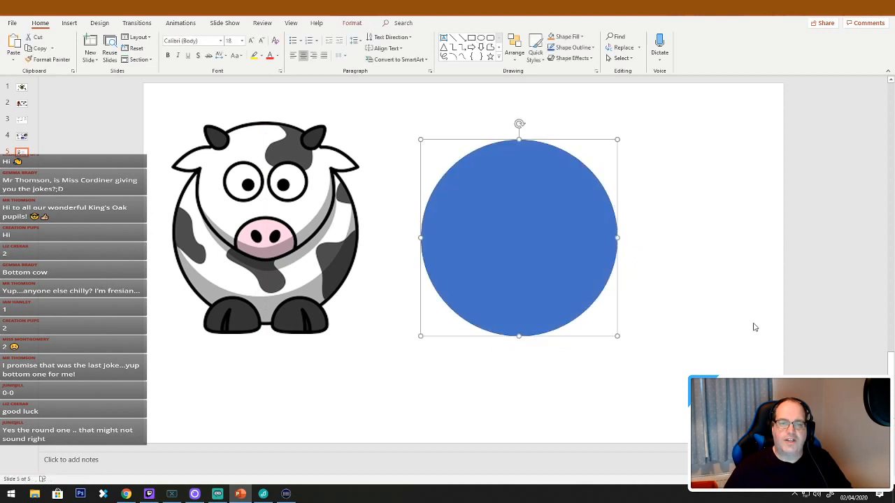
left_click_drag(542, 252, 563, 251)
left_click(637, 392)
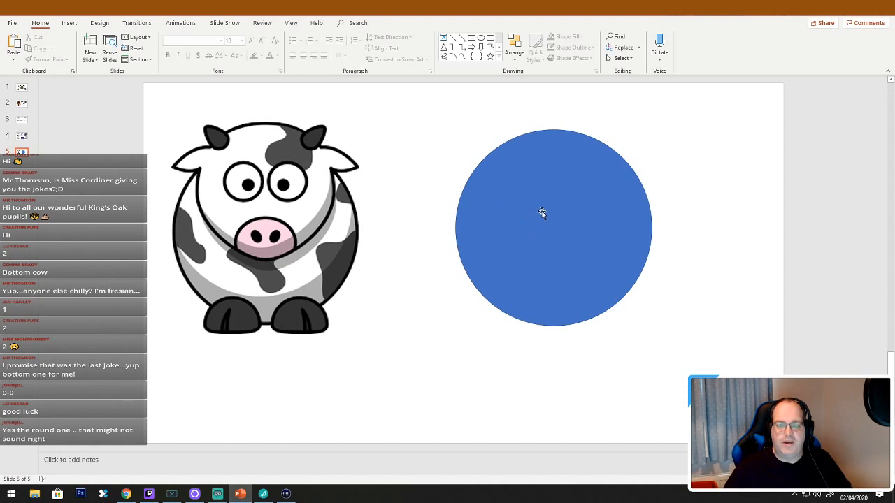
Make several copies of the blue circle scattered around the slide
left_click_drag(549, 213, 699, 198)
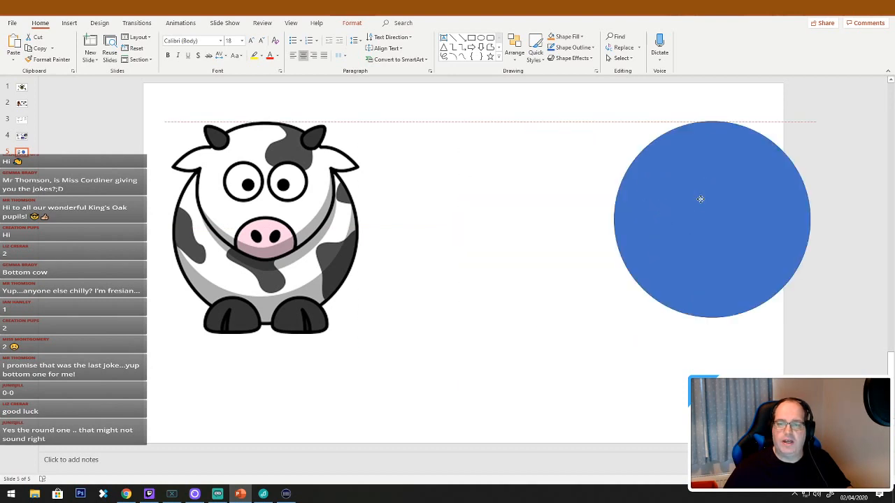
key("ctrl+z")
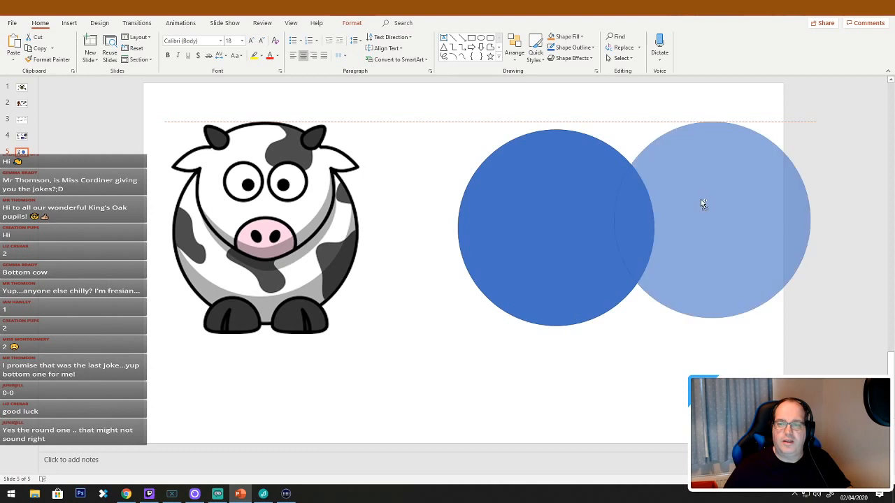
left_click_drag(703, 204, 793, 192)
left_click_drag(721, 222, 491, 227)
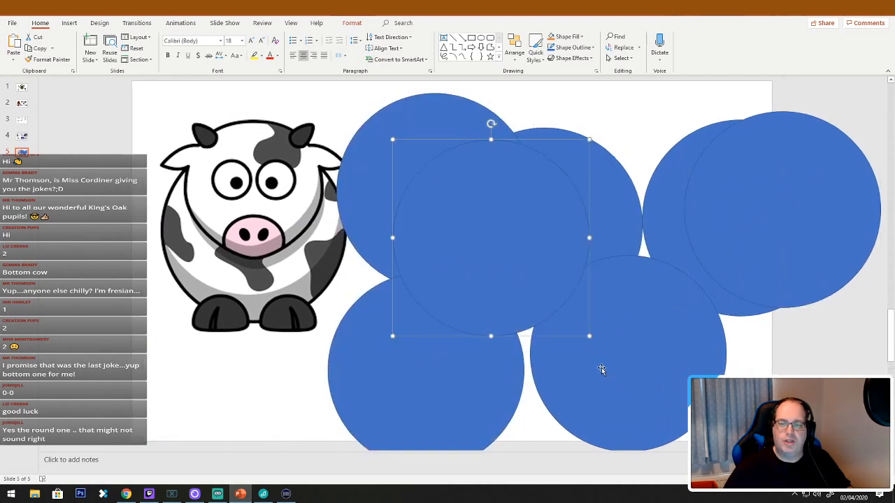
Undo all the scattered circle copies so that a single circle is left beside the cow
key("ctrl+z")
key("ctrl+z")
key("ctrl+z")
key("ctrl+z")
key("ctrl+z")
key("ctrl+z")
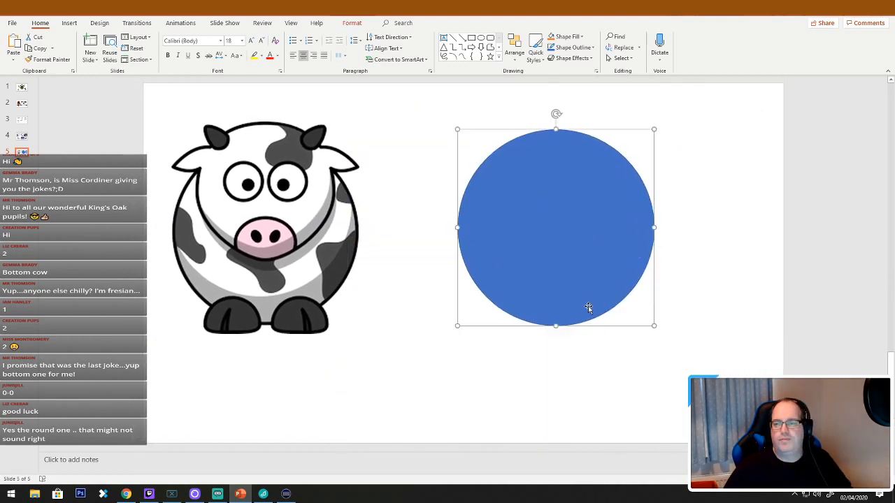
Duplicate the blue circle and arrange the two circles side by side to the right of the cow
left_click_drag(546, 242, 746, 276)
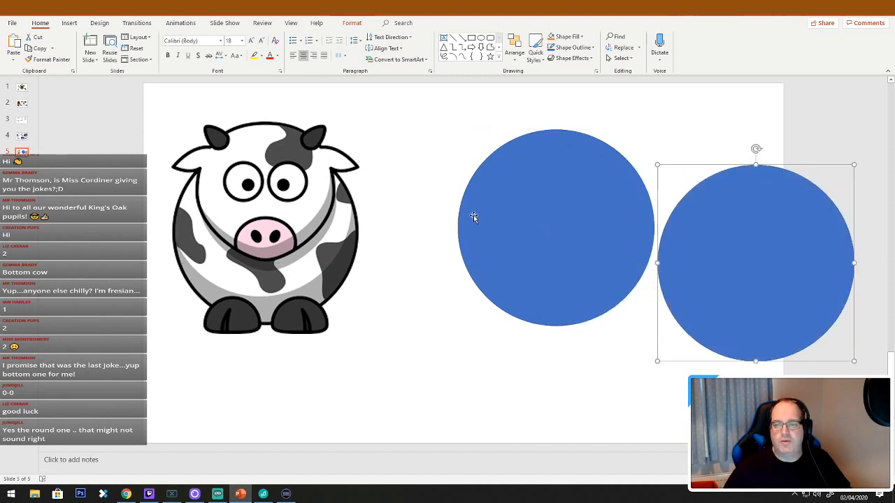
left_click_drag(544, 226, 464, 236)
left_click_drag(769, 250, 686, 209)
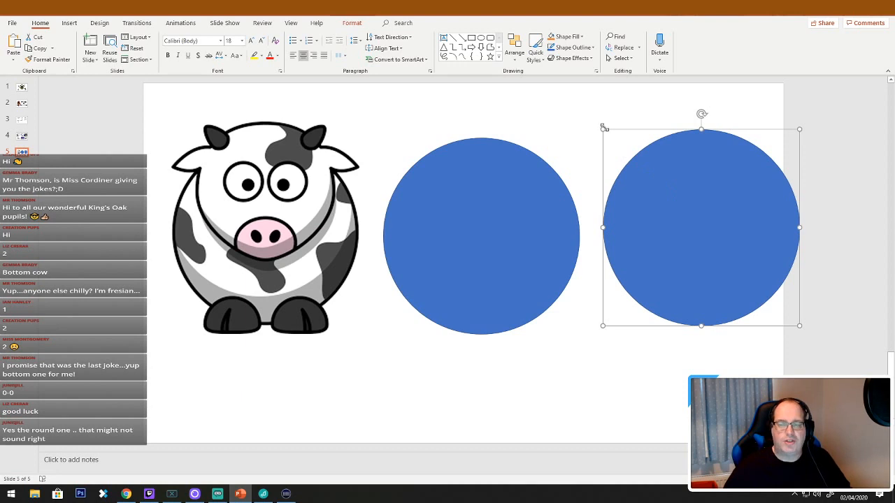
Shrink the copied circle to about two thirds of the original's width and place it over the original's upper part
left_click_drag(601, 129, 665, 203)
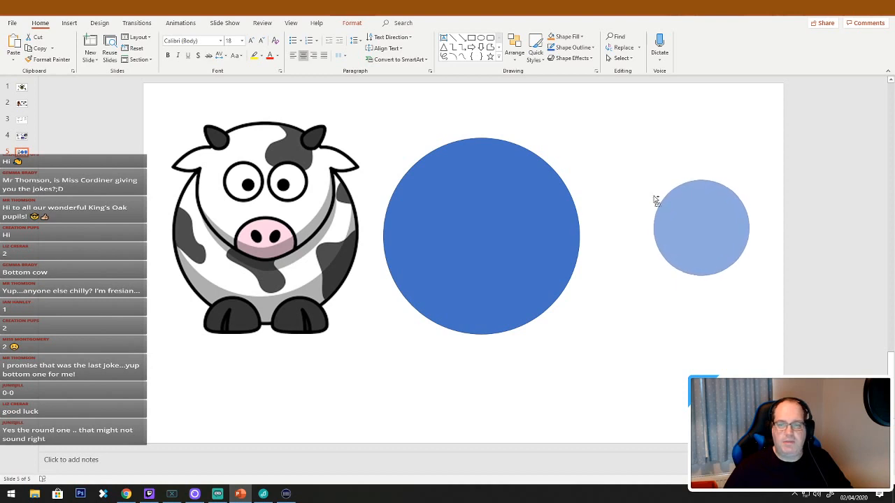
left_click_drag(701, 236, 490, 171)
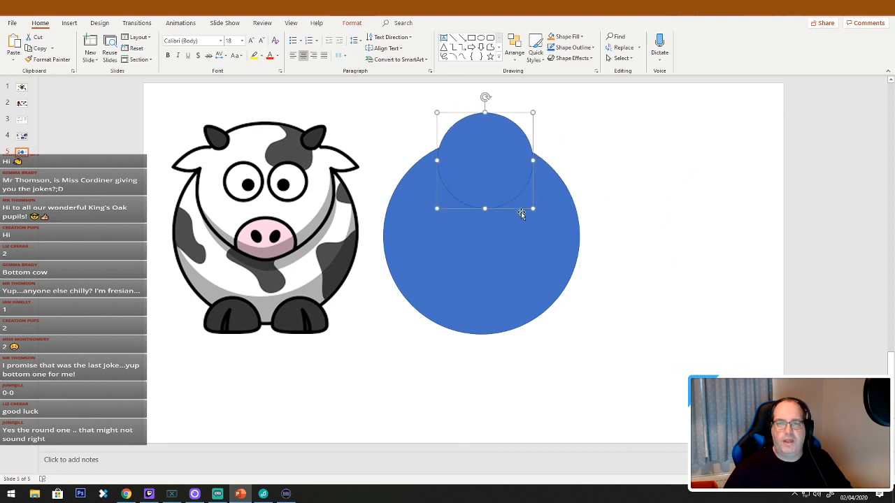
left_click_drag(532, 207, 557, 228)
left_click_drag(496, 178, 489, 208)
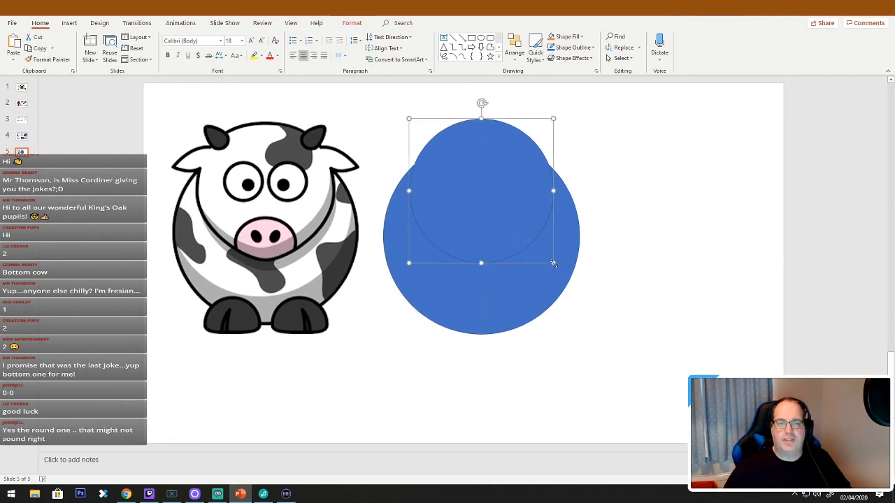
left_click_drag(553, 263, 540, 250)
left_click(677, 321)
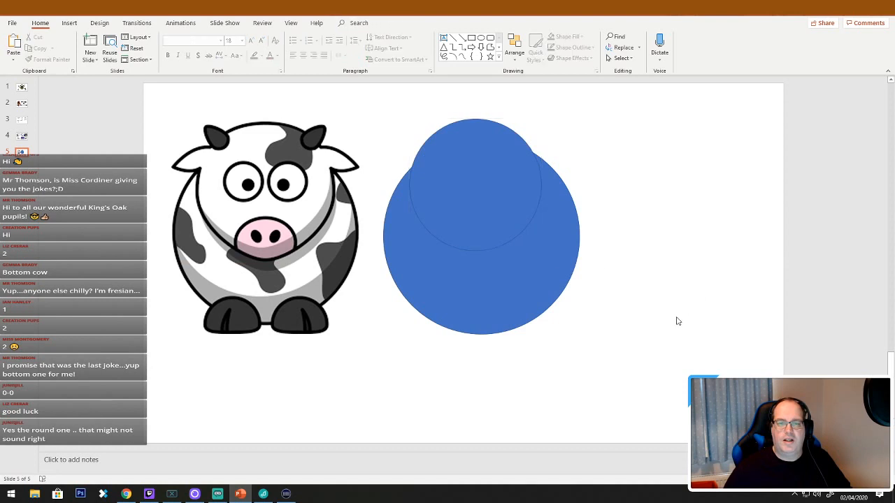
Move the large circle to the slide's lower-left corner and send it behind the cow picture
left_click_drag(503, 286, 185, 385)
right_click(170, 350)
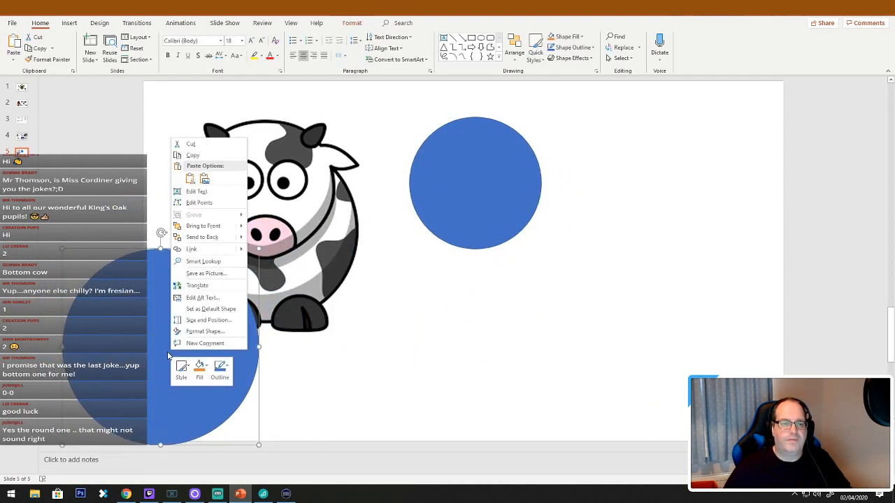
left_click(202, 238)
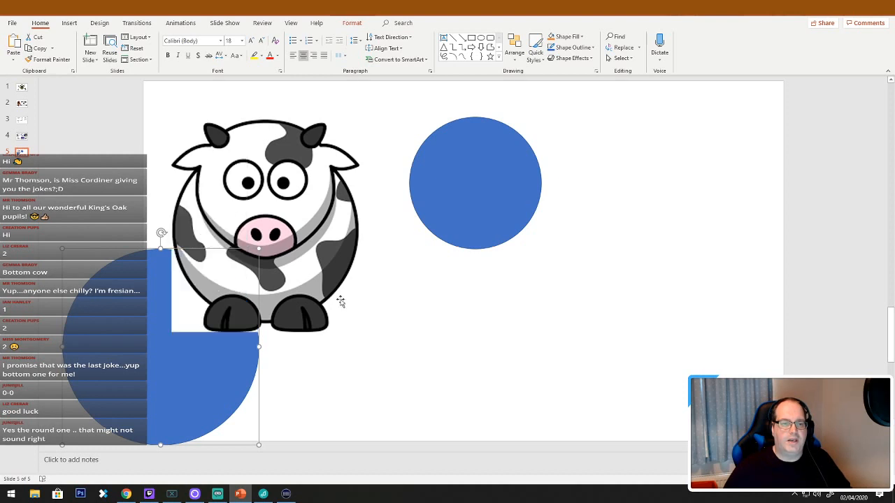
left_click(340, 299)
left_click(355, 231)
Enlarge the remaining circle to about twice its width and position it to the right of the cow as the body
left_click_drag(485, 185, 574, 197)
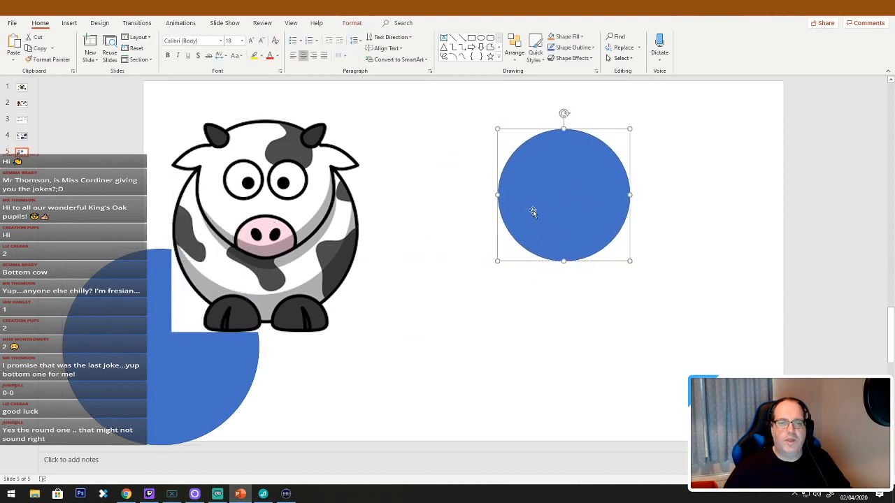
left_click_drag(628, 260, 754, 366)
left_click_drag(567, 242, 485, 240)
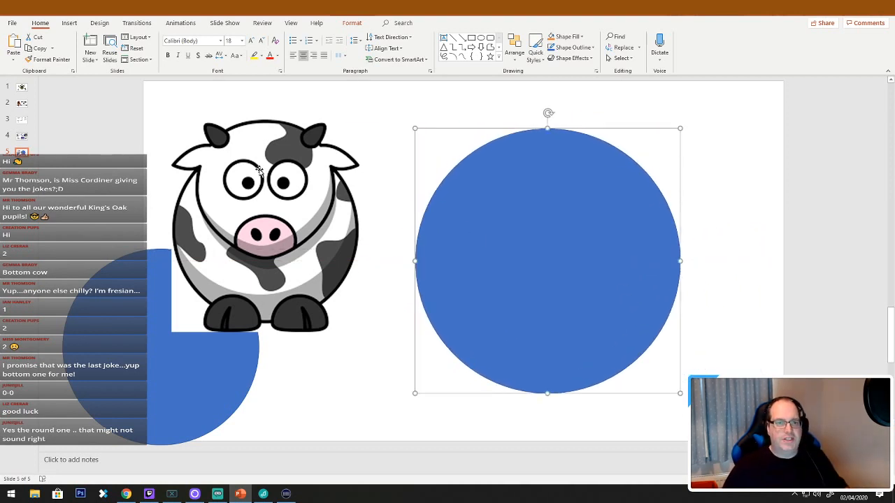
left_click_drag(516, 290, 515, 279)
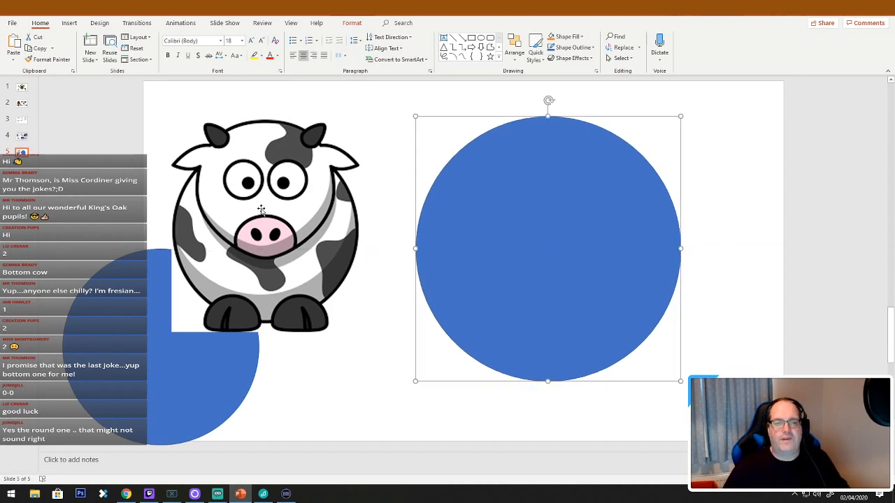
Draw a small circle for an eye in the upper-left part of the large blue circle
left_click(481, 38)
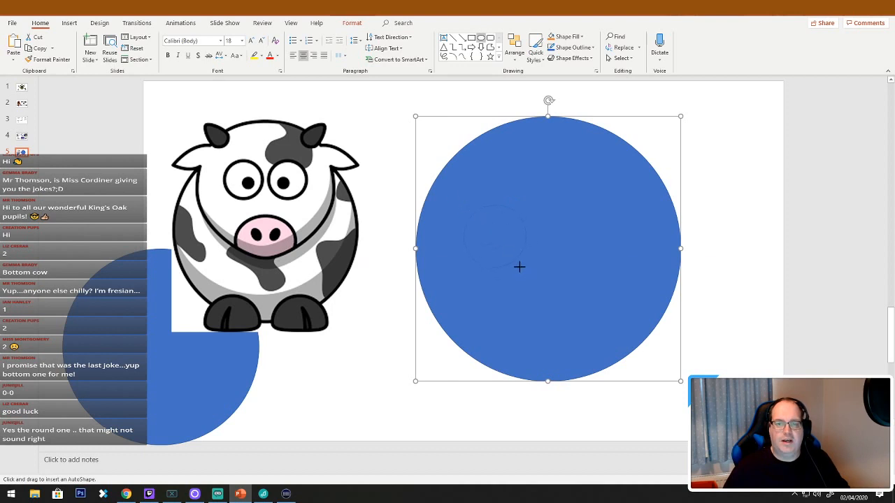
left_click_drag(519, 267, 506, 239)
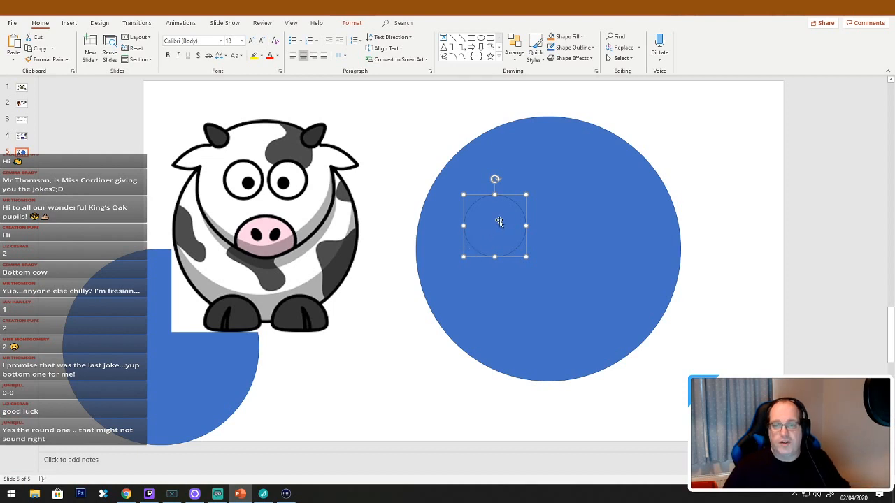
right_click(500, 223)
left_click(476, 214)
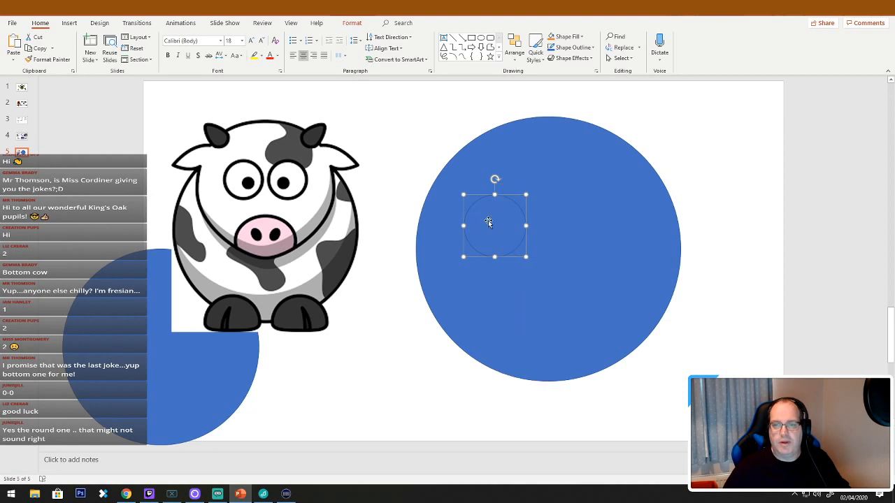
Fill the small eye circle with the very light grey theme color
right_click(480, 228)
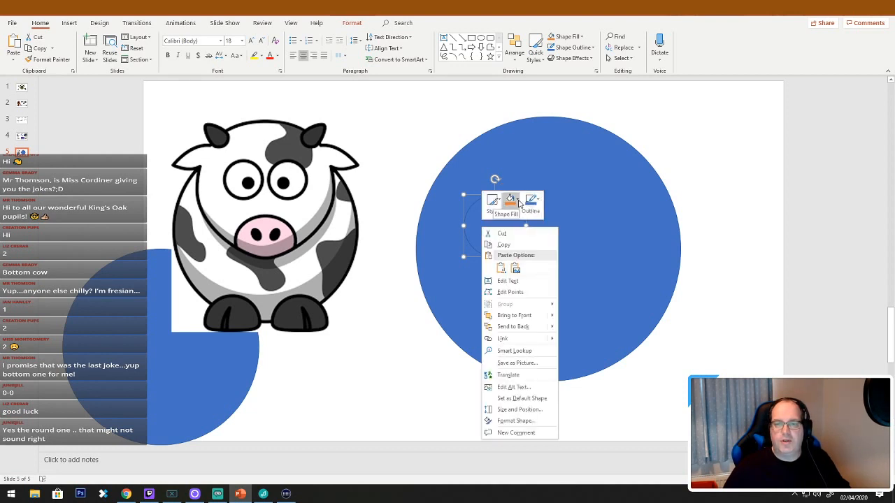
left_click(516, 201)
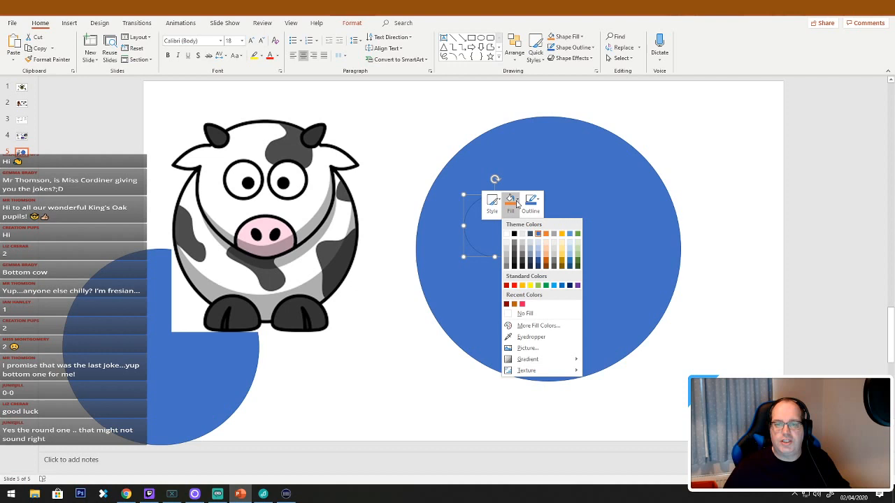
left_click(507, 245)
left_click(517, 202)
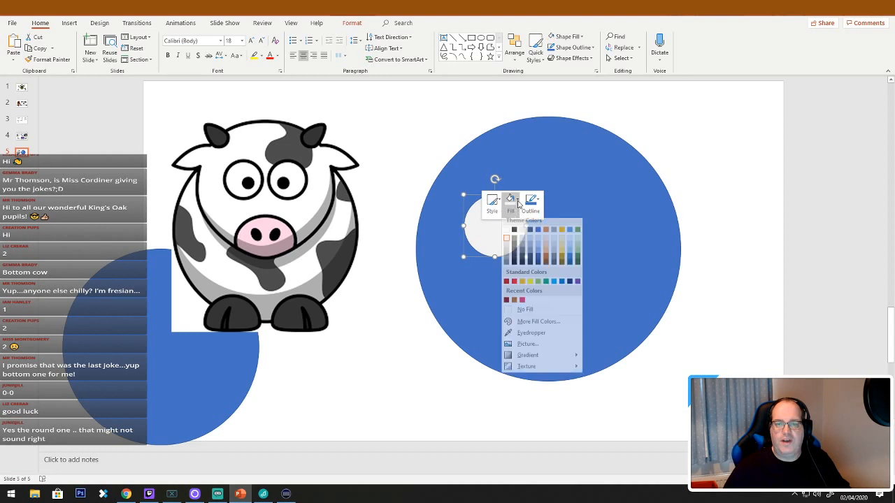
left_click(507, 244)
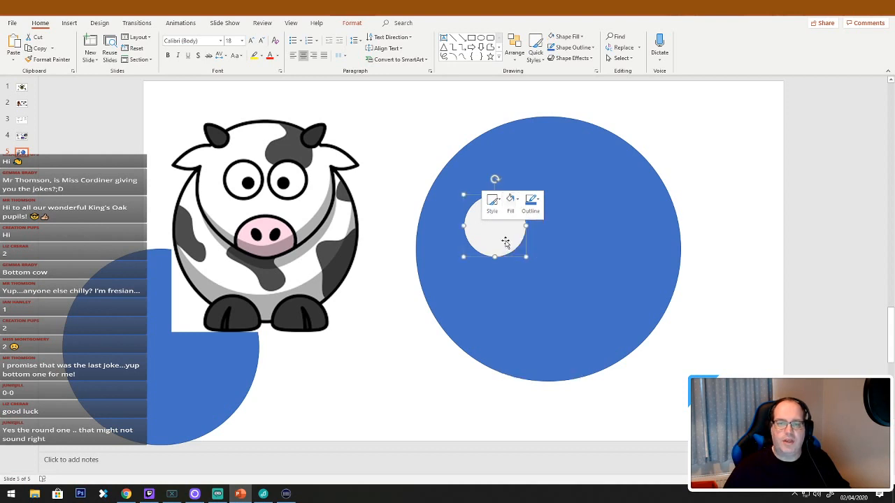
left_click(517, 203)
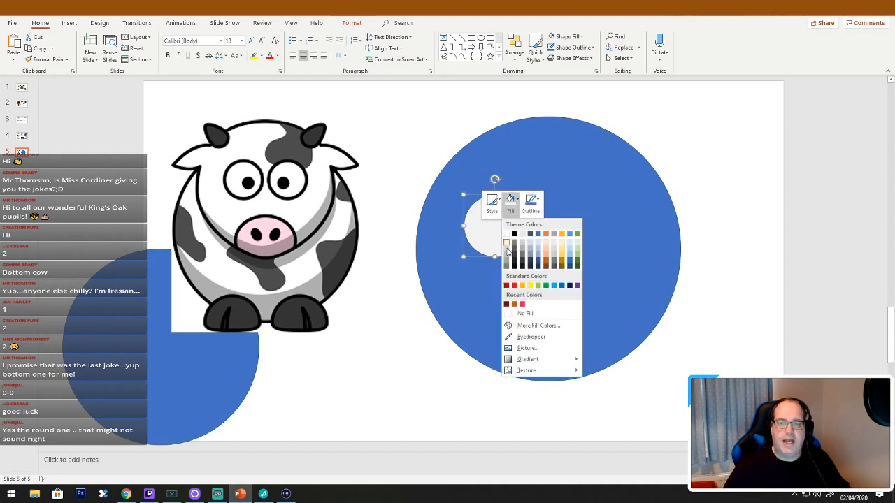
mouse_move(542, 362)
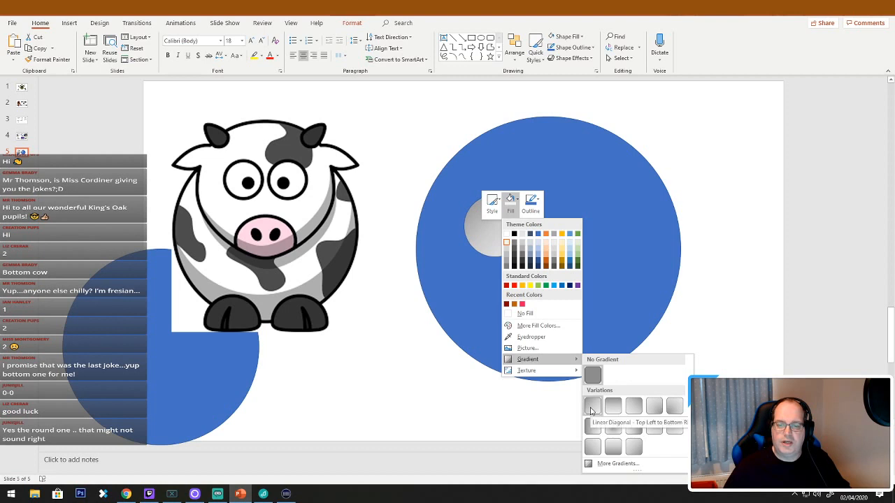
left_click(442, 400)
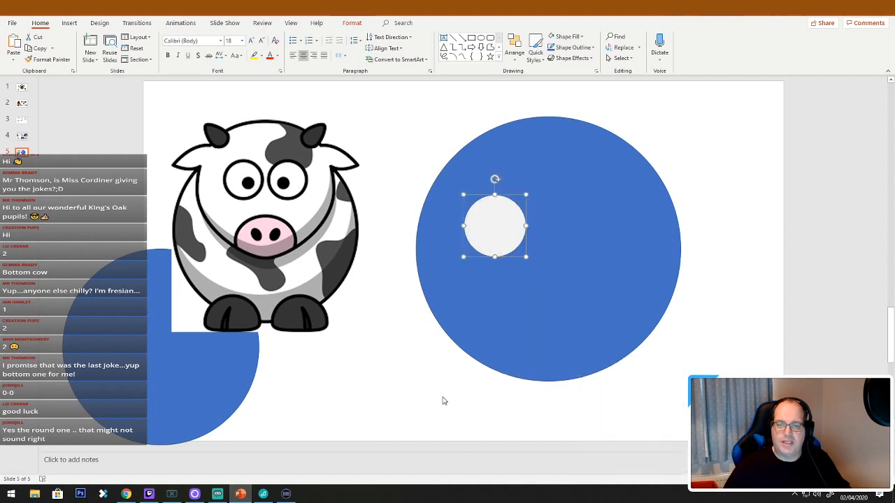
Duplicate the light grey eye circle and shrink the copy to a pupil placed near the middle of the eye
left_click(395, 318)
left_click_drag(494, 234, 612, 245)
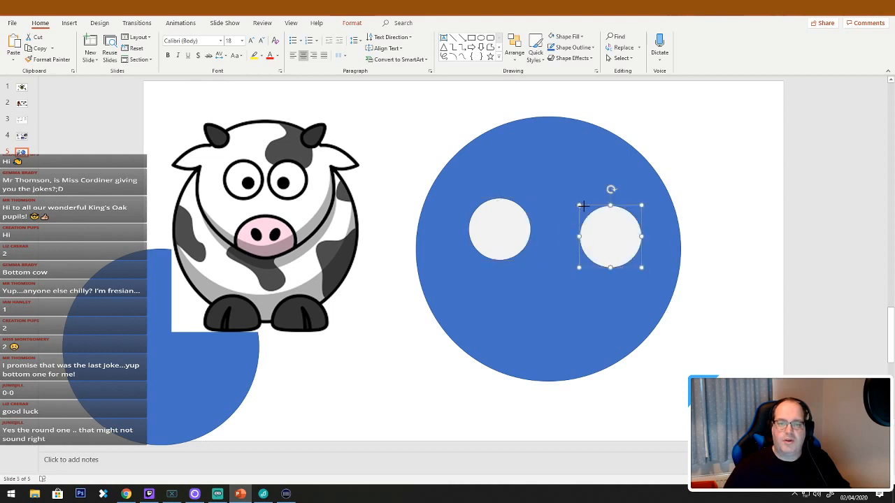
left_click_drag(581, 206, 495, 222)
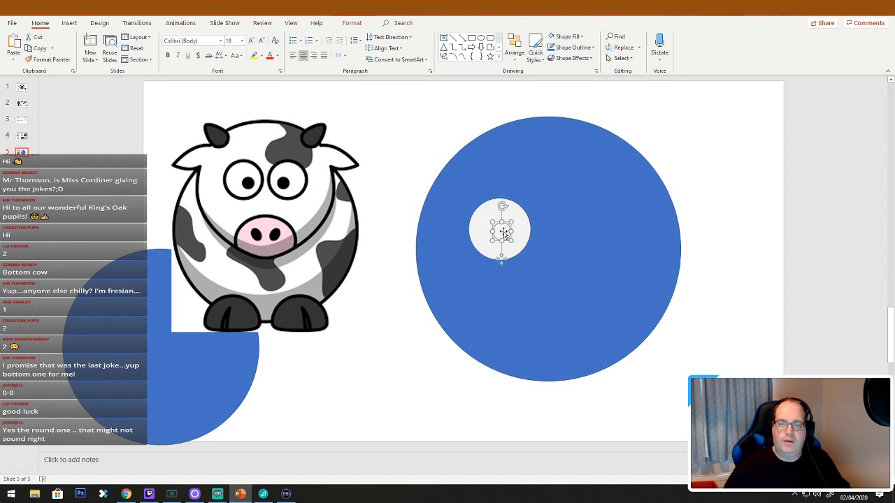
Fill the pupil circle with the black theme color and enlarge it slightly within the eye
right_click(504, 234)
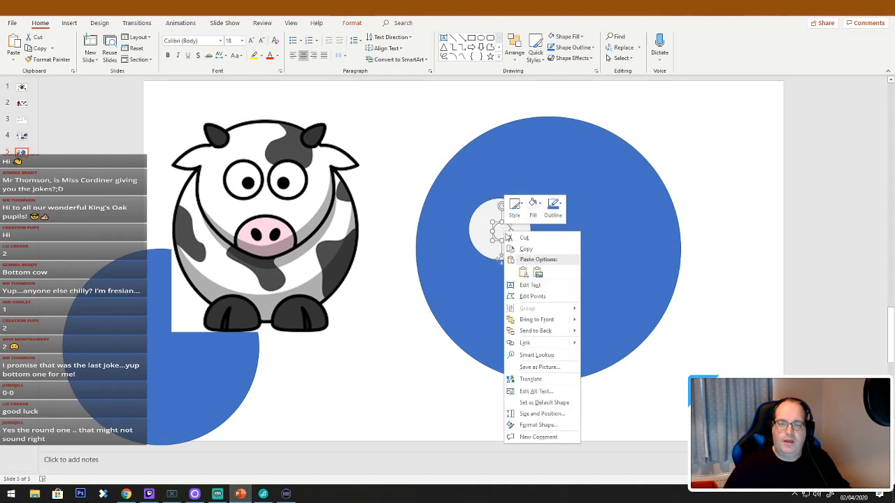
left_click(538, 207)
left_click(537, 238)
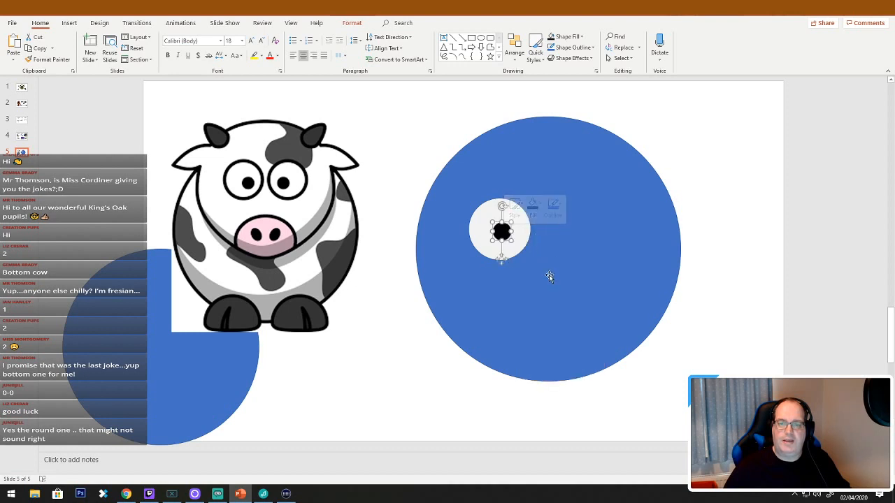
left_click(366, 341)
mouse_move(501, 234)
left_mouse_down()
mouse_move(492, 219)
mouse_move(505, 236)
left_mouse_up()
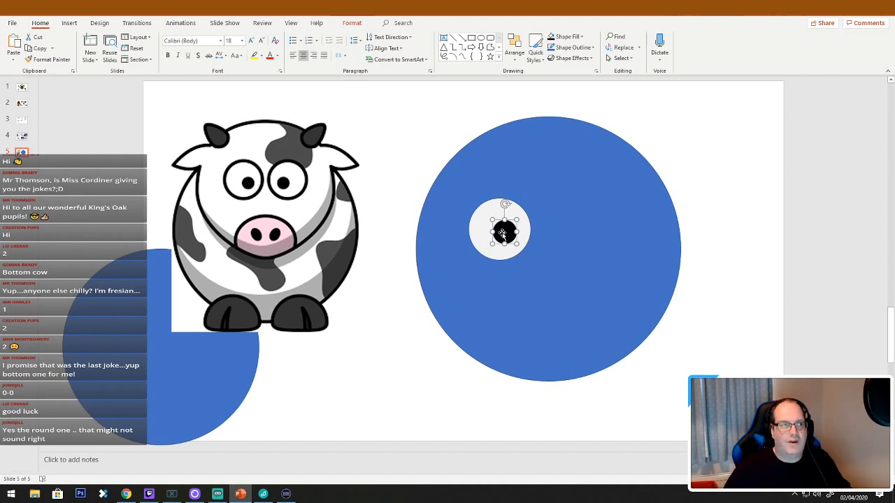
Set the pupil circle's outline to the black theme color
right_click(502, 235)
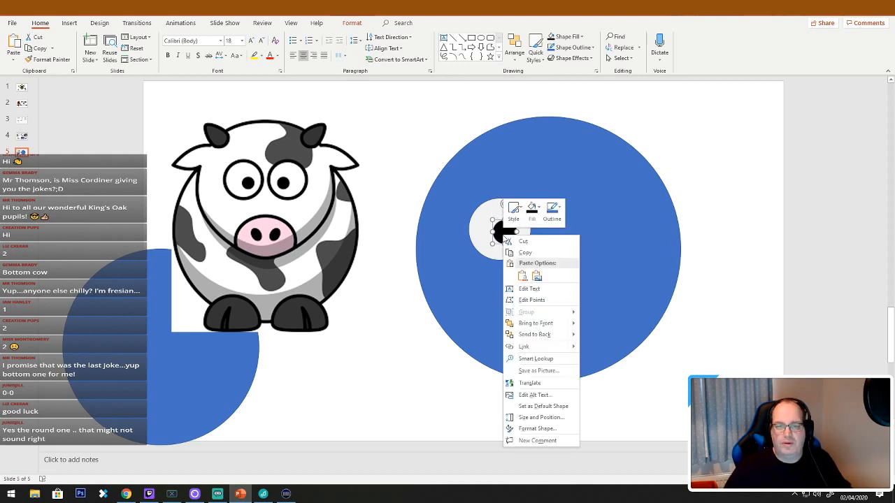
left_click(559, 212)
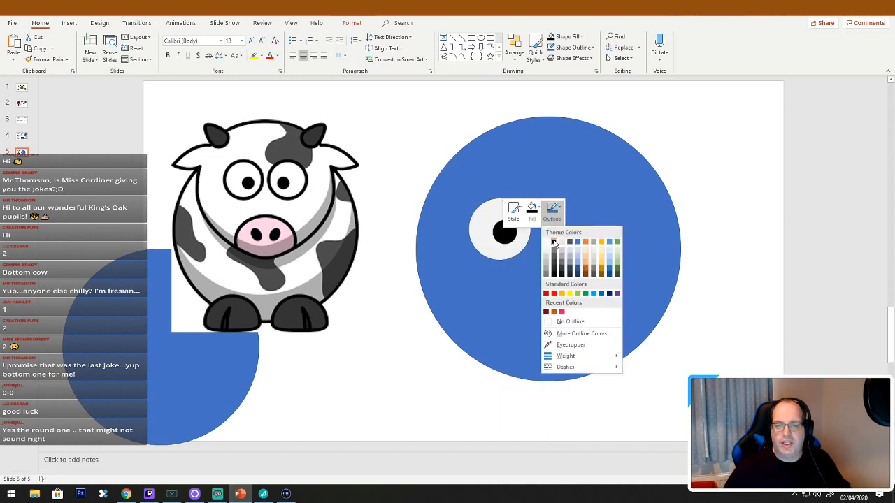
left_click(554, 242)
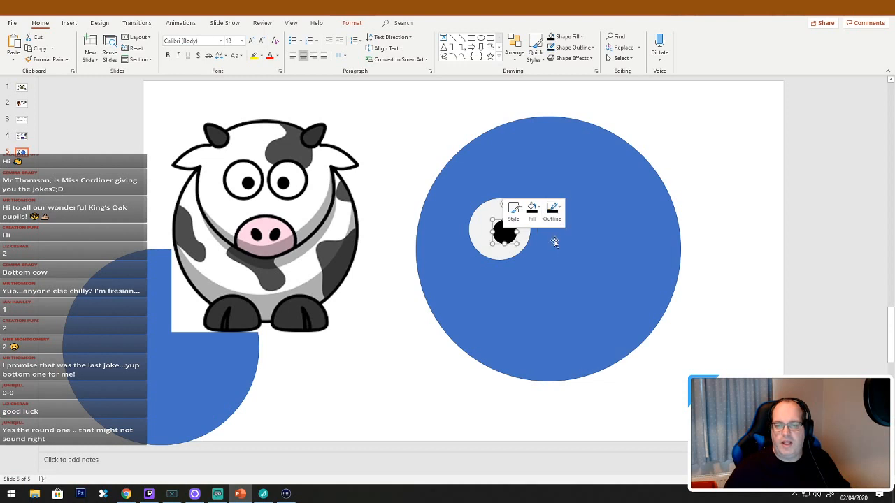
Set the outline of the light grey eye circle to the black theme color
left_click(480, 252)
right_click(480, 250)
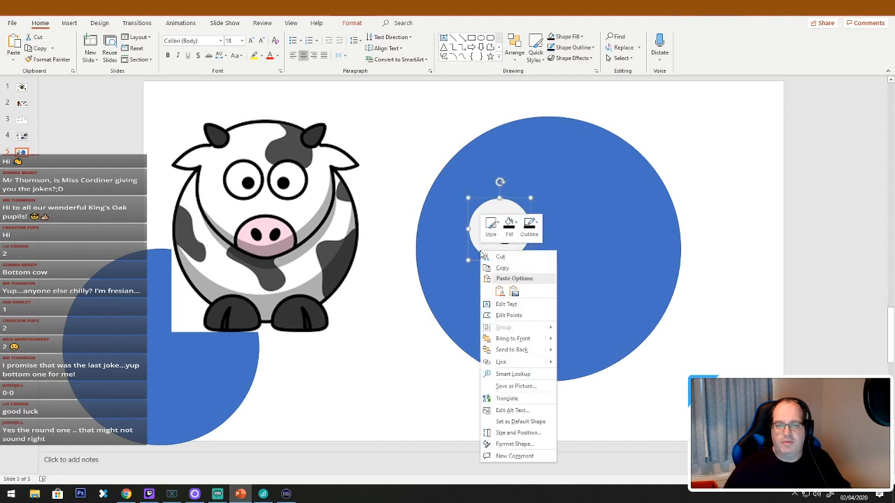
left_click(530, 225)
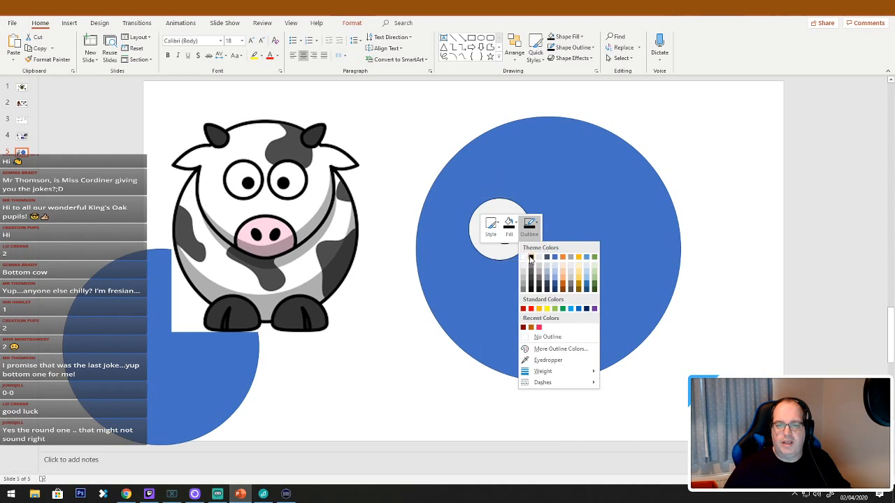
left_click(530, 258)
left_click(342, 300)
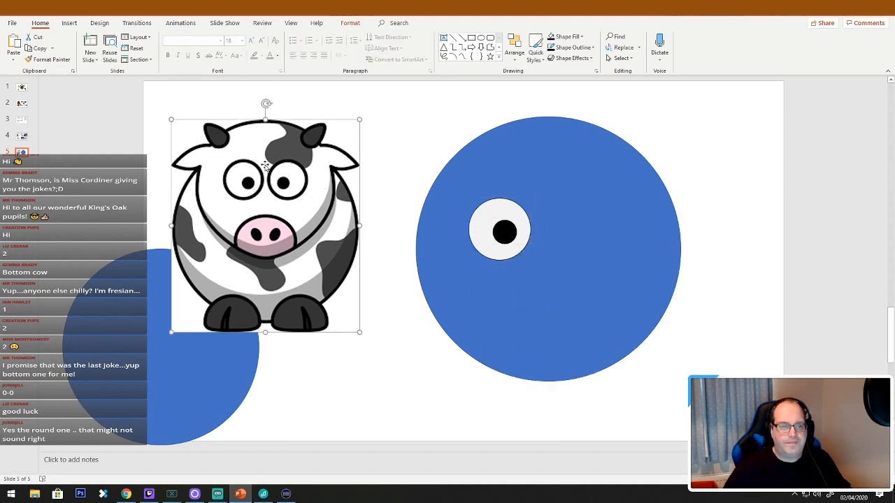
Set the outline weight of the light grey eye circle to 3 pt
left_click(483, 255)
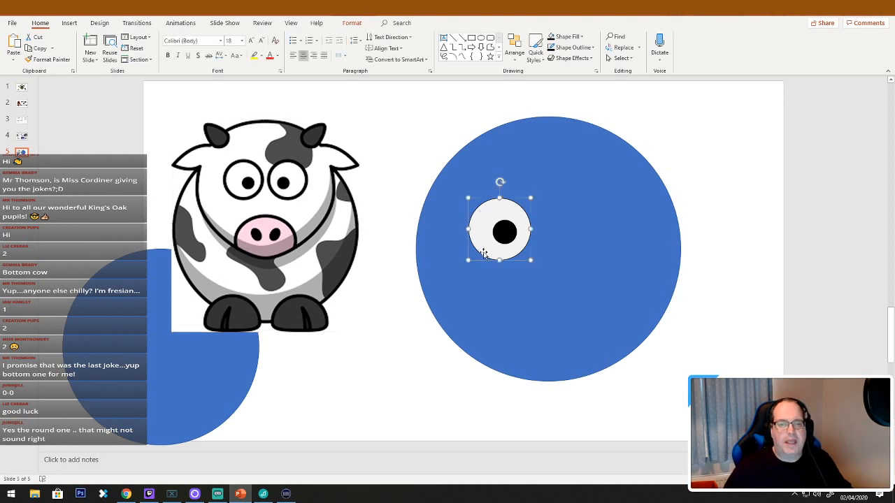
right_click(483, 255)
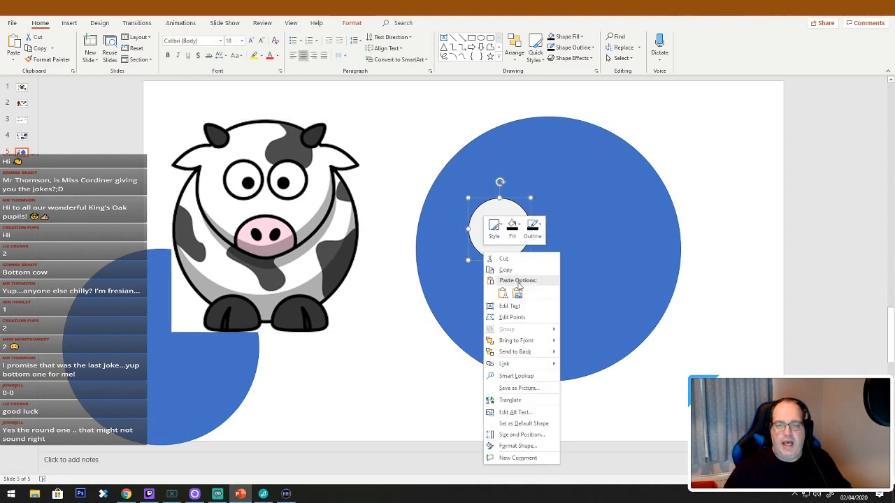
left_click(538, 234)
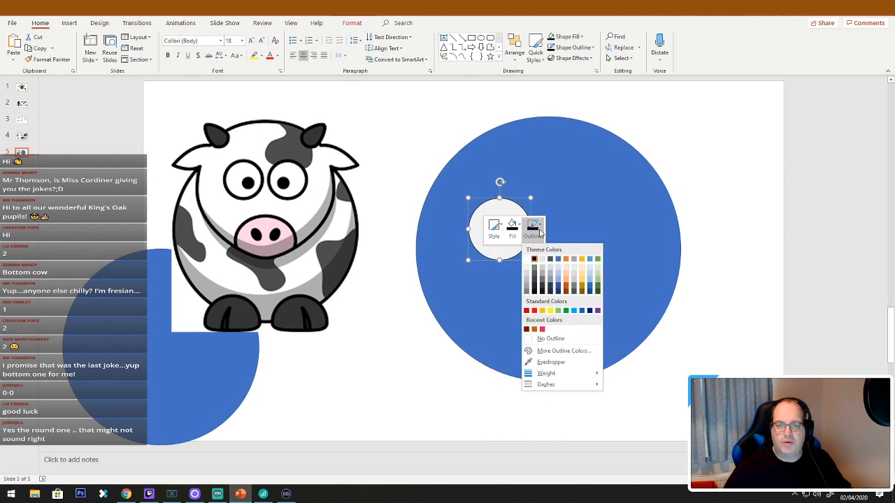
mouse_move(569, 375)
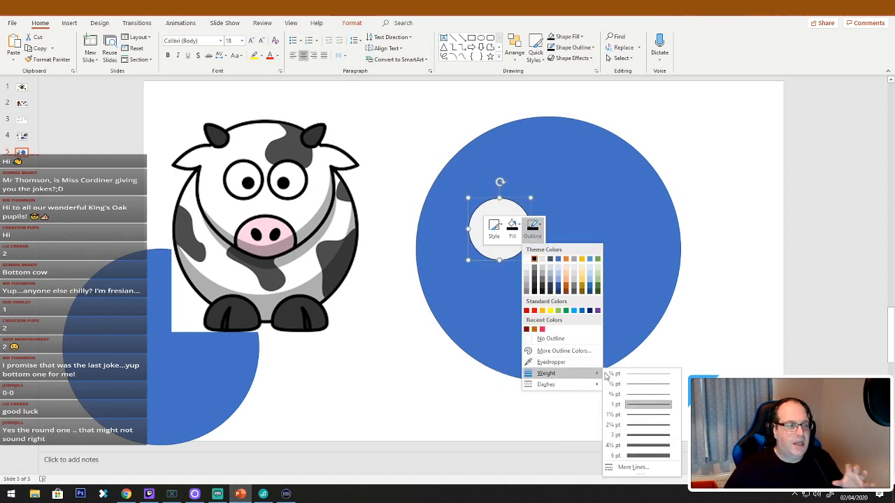
left_click(657, 434)
left_click(664, 381)
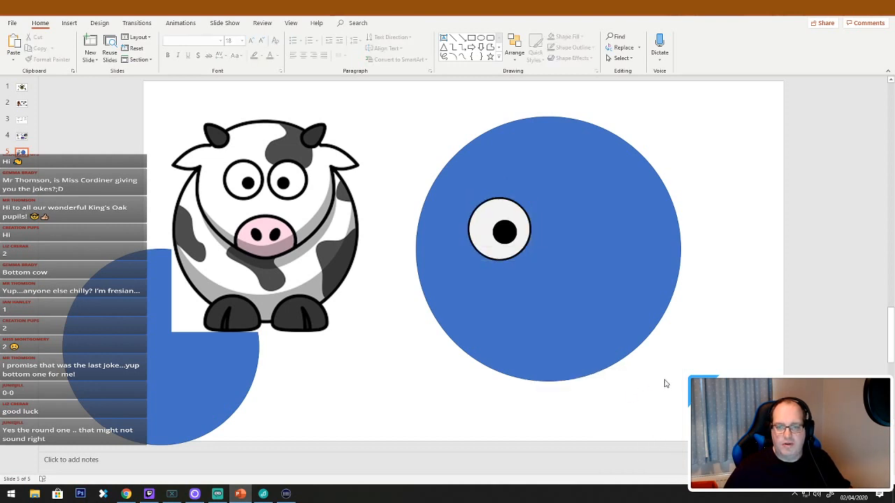
Try shrinking the light grey eye circle on its own, and undo the resize
left_click(480, 211)
left_click_drag(468, 198, 504, 235)
left_click(761, 335)
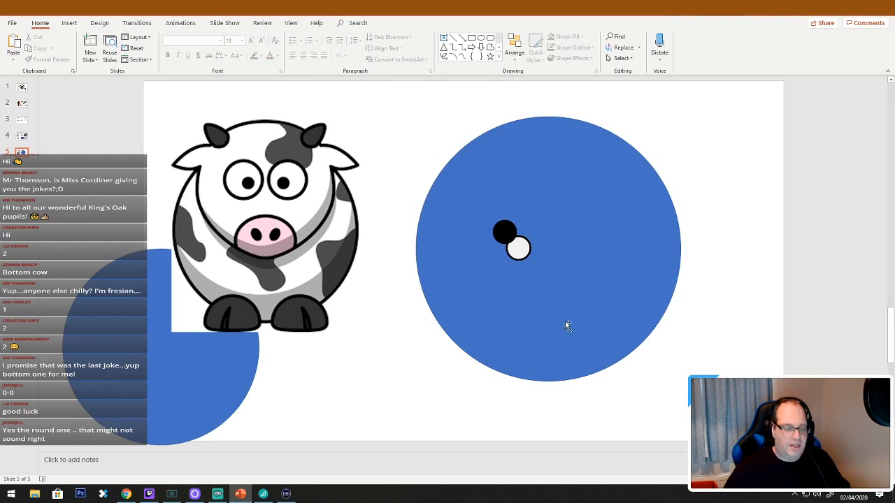
key("ctrl+z")
Thicken the black outline of the light grey eye circle to 4½ pt
right_click(499, 249)
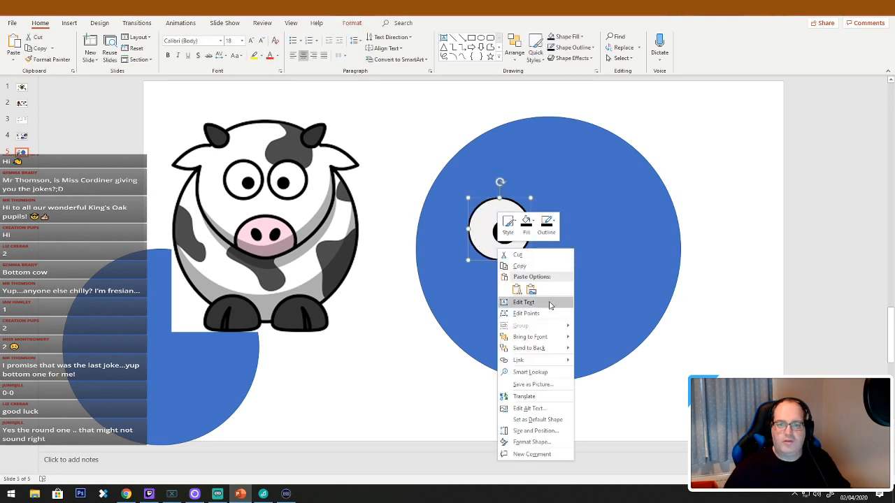
left_click(553, 231)
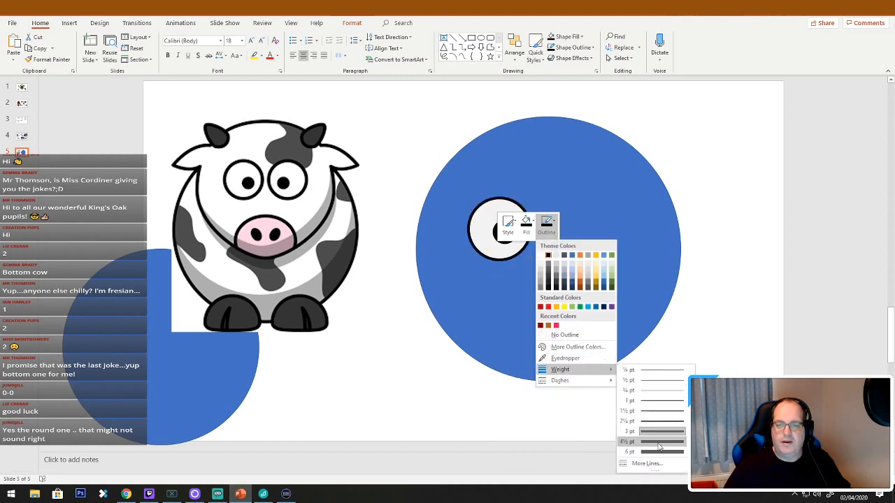
left_click(656, 442)
left_click(657, 349)
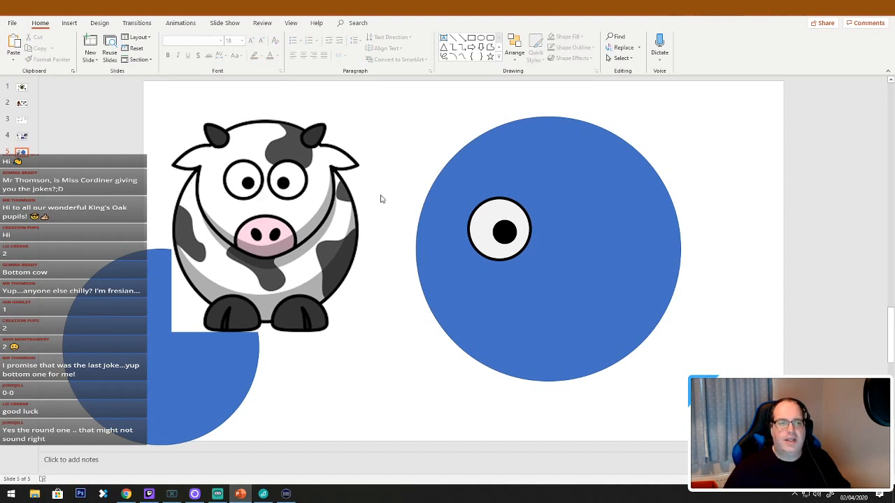
Try box-selecting the eye circle and pupil together from different sides of the large blue circle, and clear the selection
left_click_drag(411, 155, 570, 297)
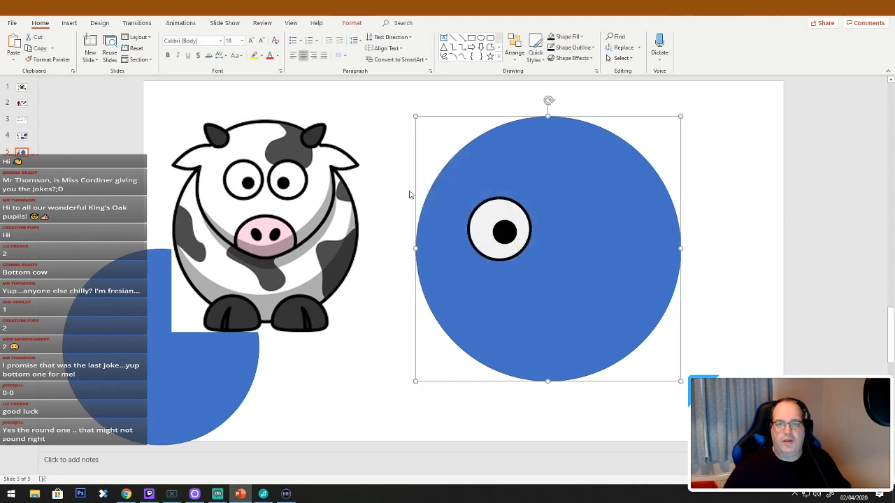
left_click_drag(390, 162, 570, 280)
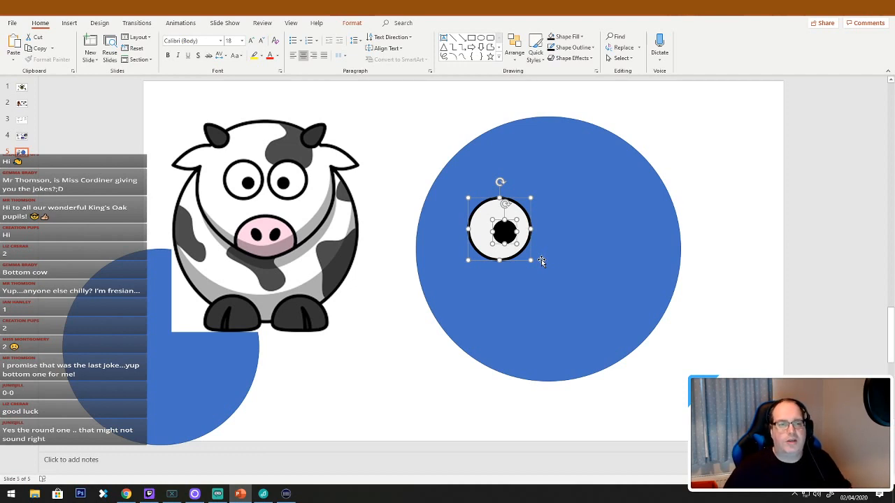
left_click(396, 170)
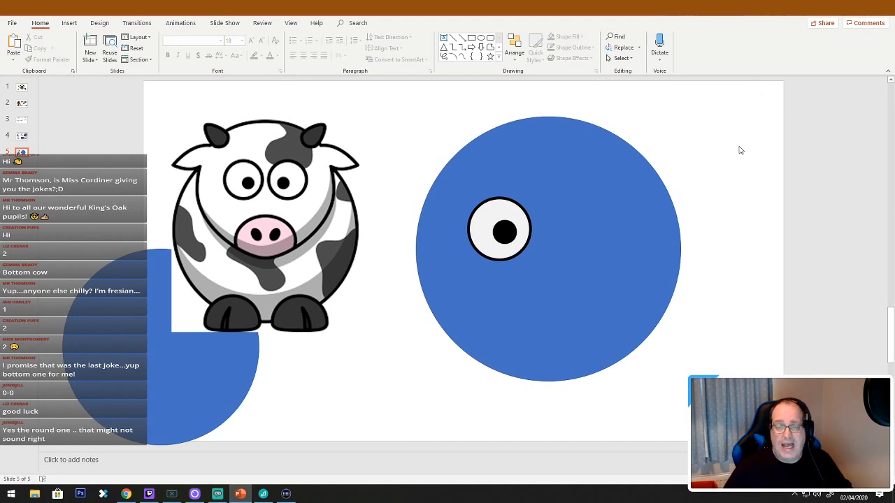
left_click_drag(721, 132, 459, 409)
left_click_drag(709, 151, 509, 329)
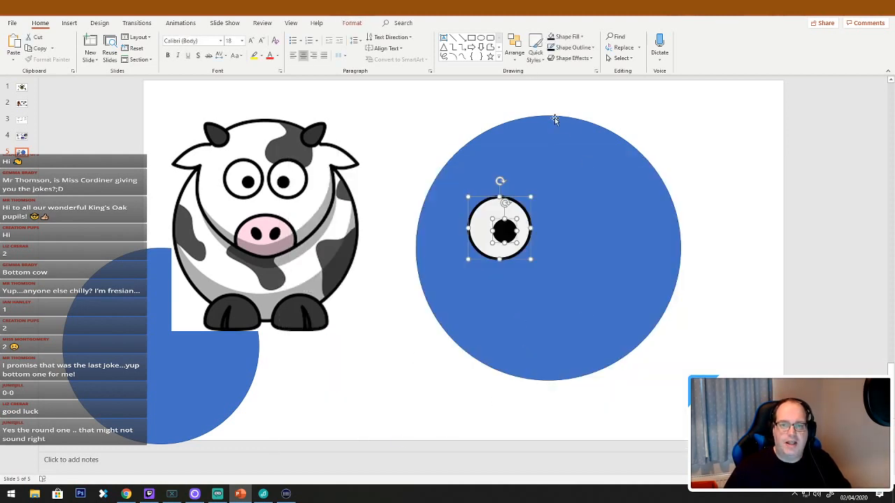
left_click_drag(712, 118, 402, 408)
left_click_drag(740, 127, 373, 397)
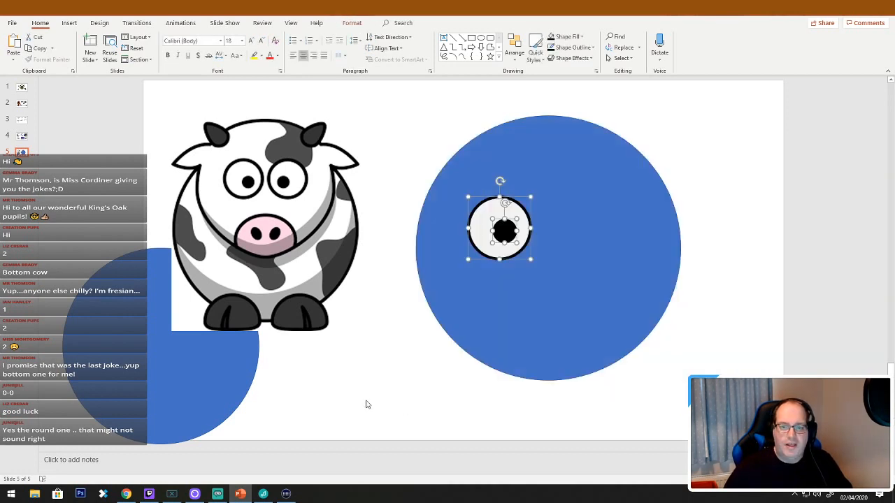
left_click_drag(729, 87, 399, 415)
left_click(390, 398)
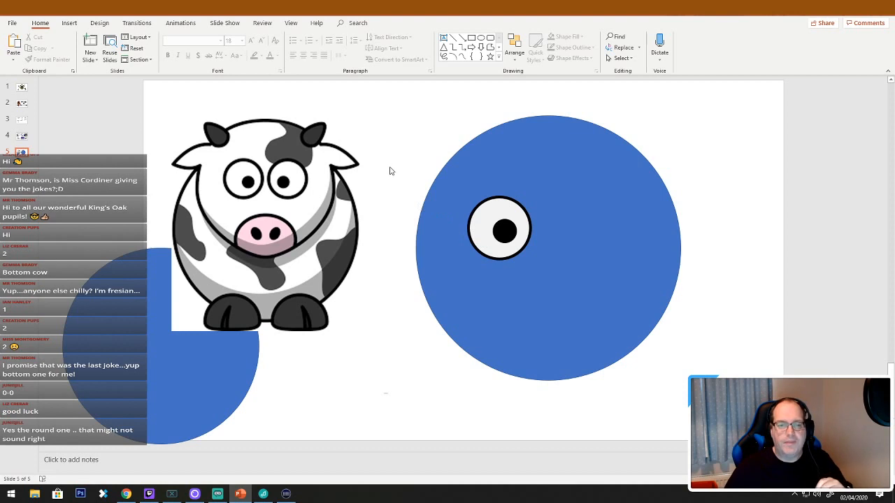
Select the eye circle together with its pupil and group them into one object
left_click_drag(390, 168, 584, 292)
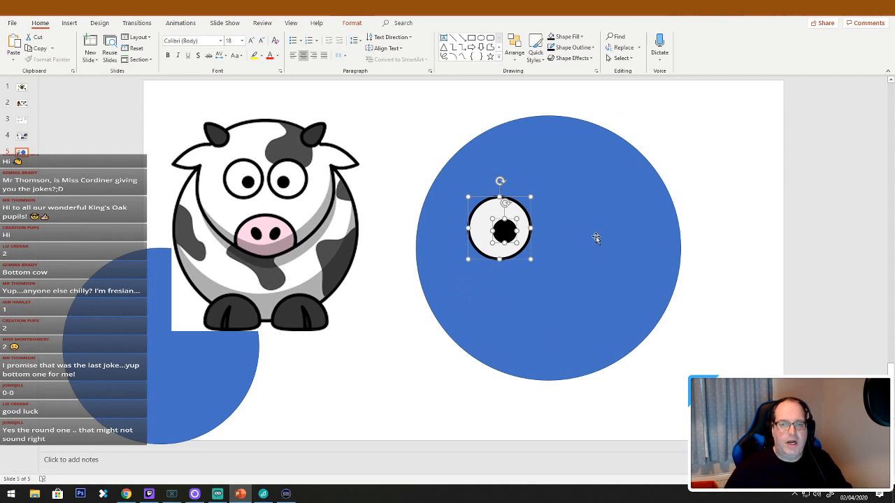
right_click(507, 230)
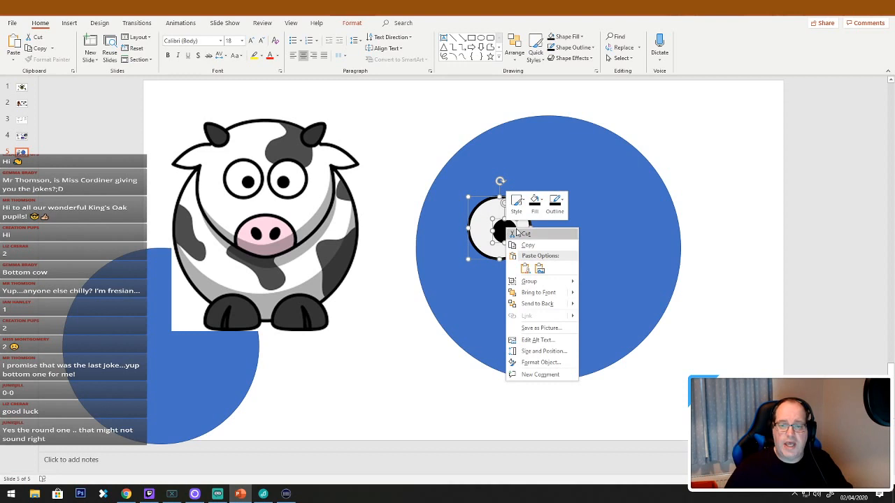
mouse_move(550, 286)
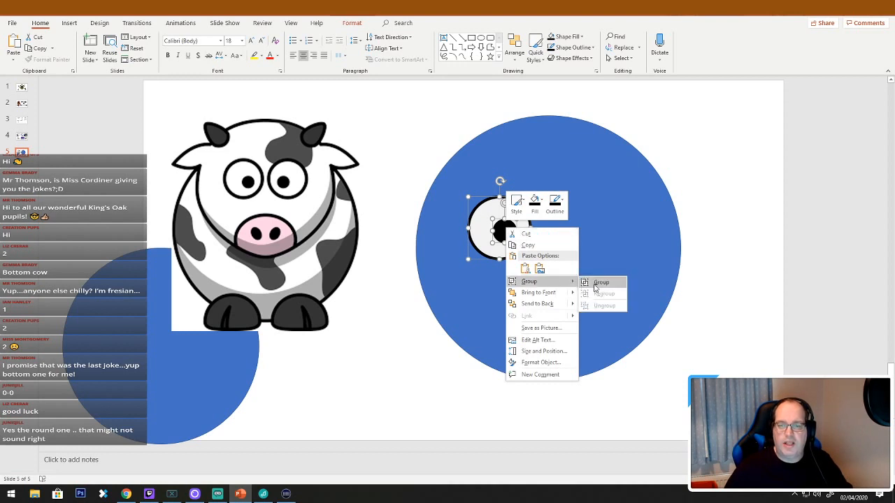
left_click(599, 283)
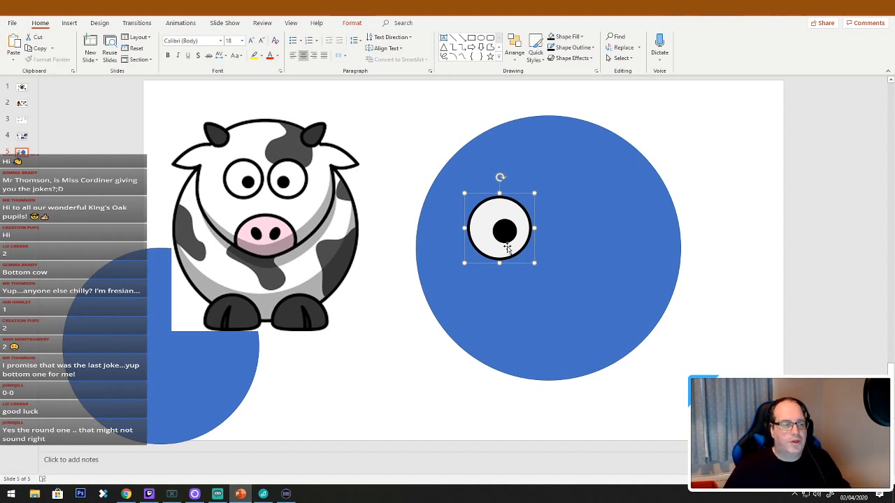
Duplicate the grouped eye and place the copy level with it on the right half of the large blue circle
left_click_drag(508, 248, 606, 252)
left_click(763, 320)
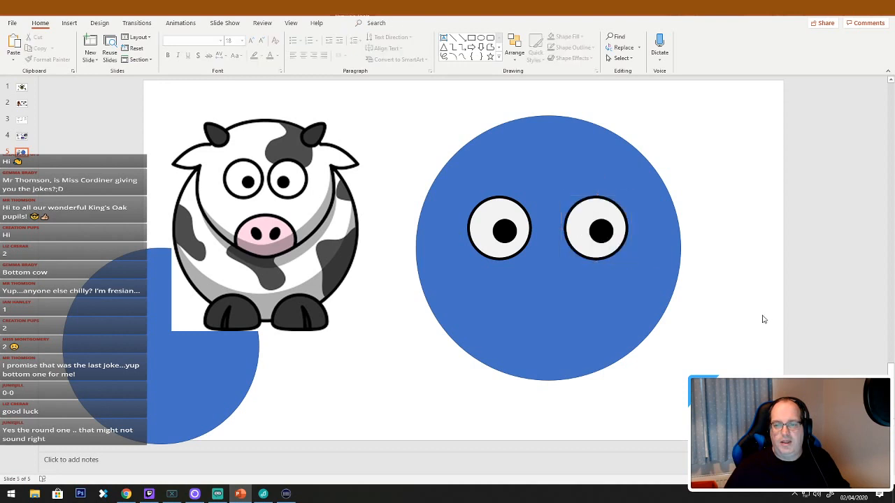
left_click(601, 239)
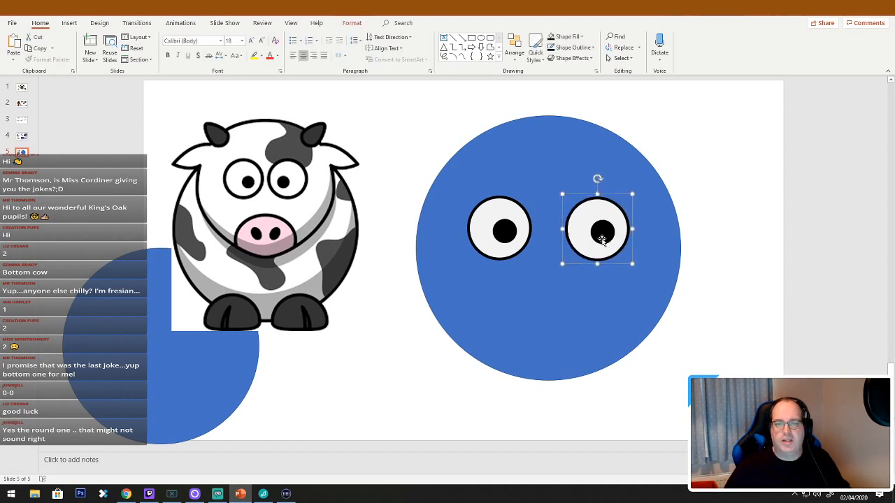
Rotate the duplicated eye about a quarter turn clockwise so its pupil looks towards the other eye, and deselect it
left_click_drag(602, 239, 601, 238)
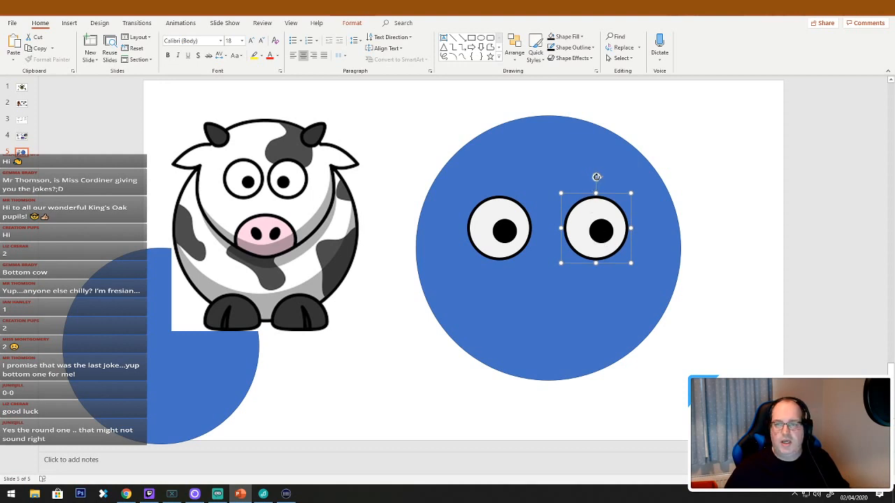
left_click_drag(596, 177, 687, 240)
left_click(739, 293)
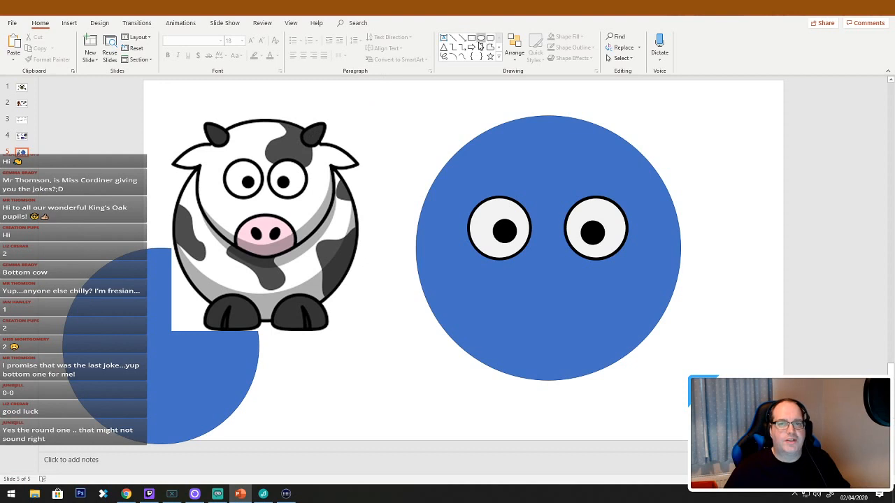
Draw a tall, narrow isosceles triangle on the empty area beside the large blue circle and skew its tip slightly to the left
left_click(499, 57)
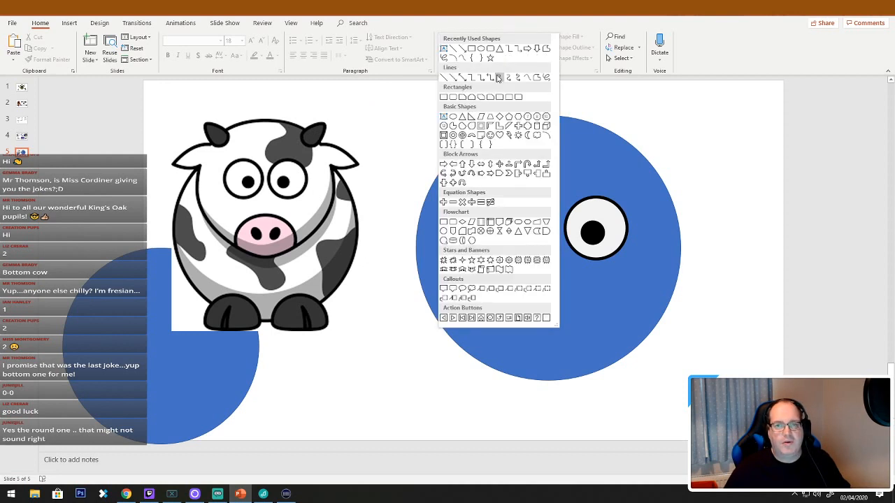
left_click(461, 117)
left_click_drag(700, 110, 755, 194)
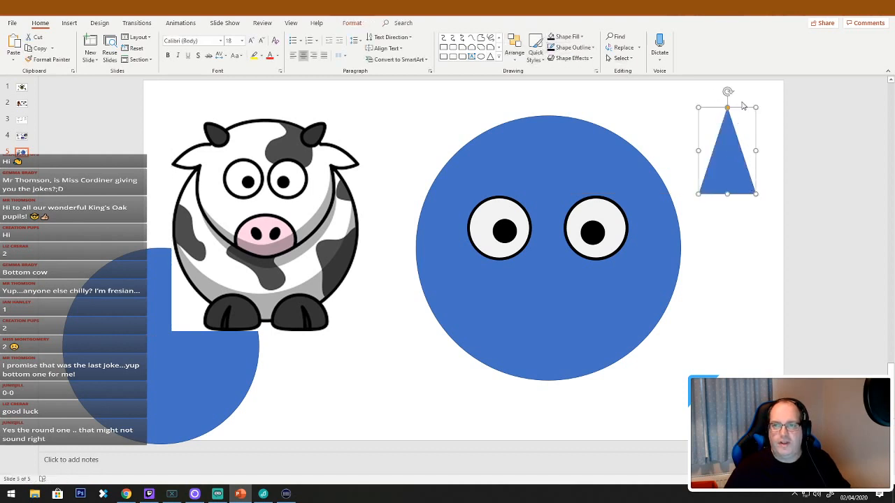
left_click_drag(727, 109, 721, 107)
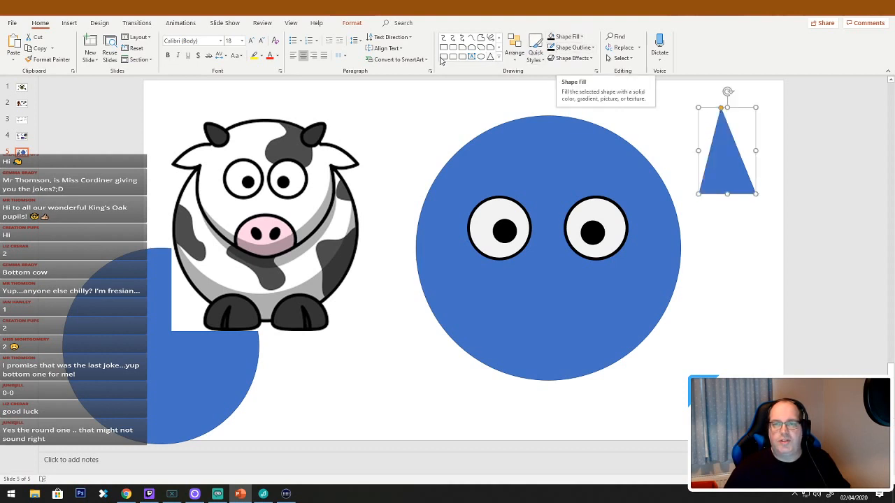
Draw an oval as wide as the triangle over its base, and move the triangle's tip back to the centre
left_click(480, 56)
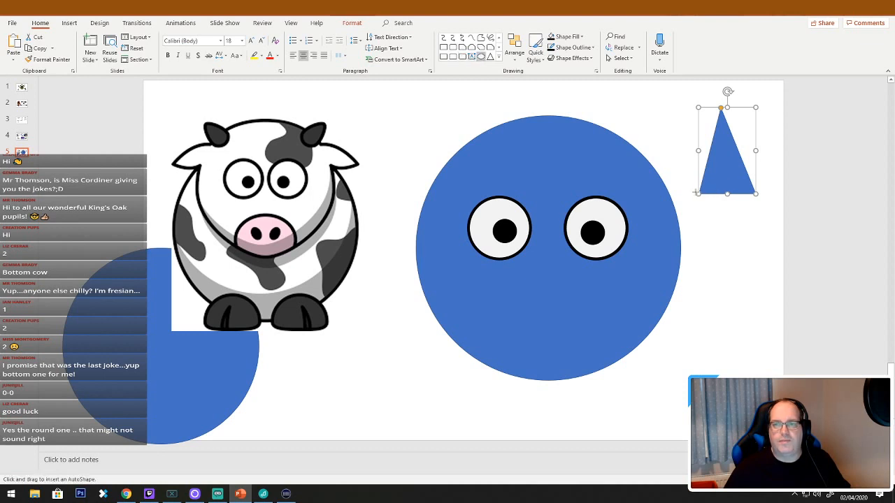
left_click_drag(696, 193, 755, 191)
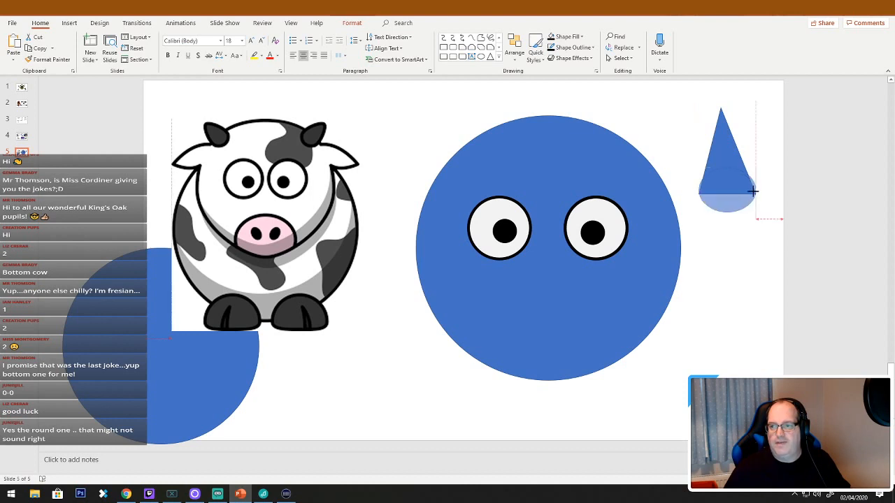
left_click(760, 182)
left_click(728, 161)
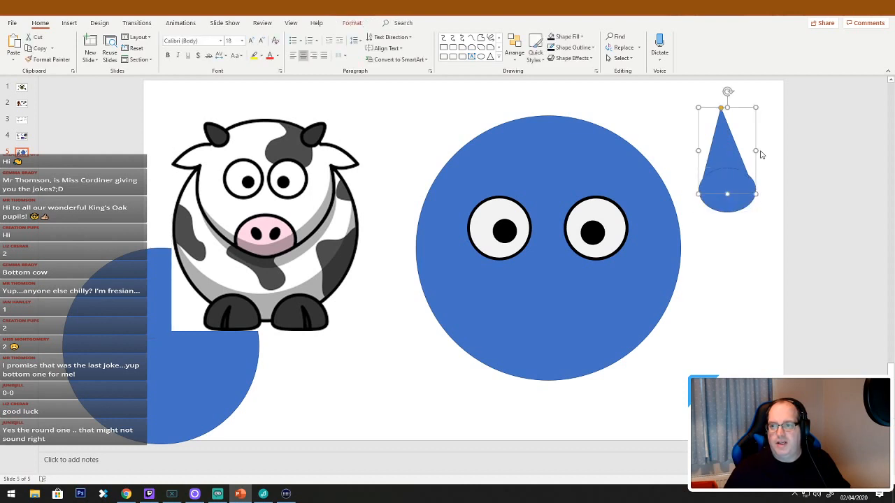
left_click_drag(757, 150, 756, 151)
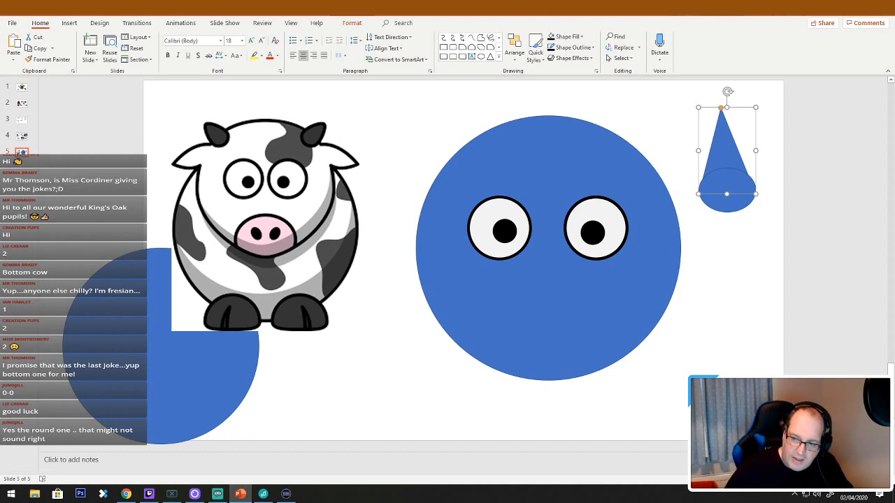
left_click_drag(720, 108, 727, 110)
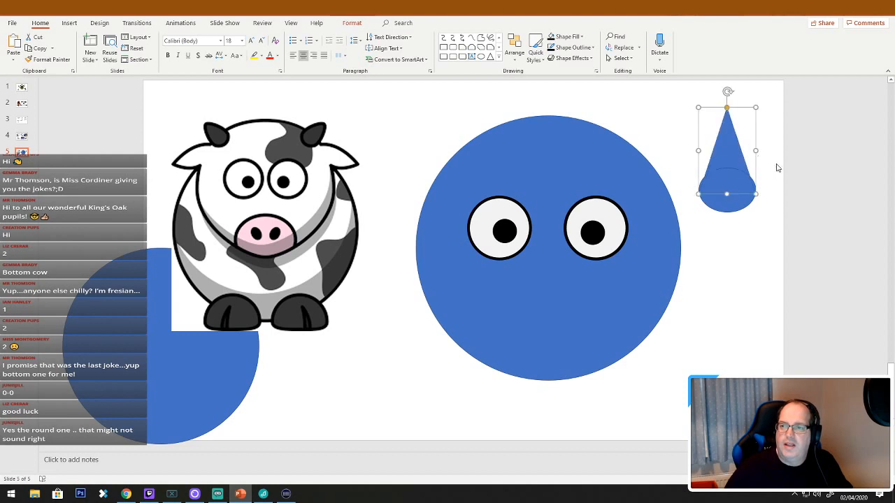
left_click(776, 169)
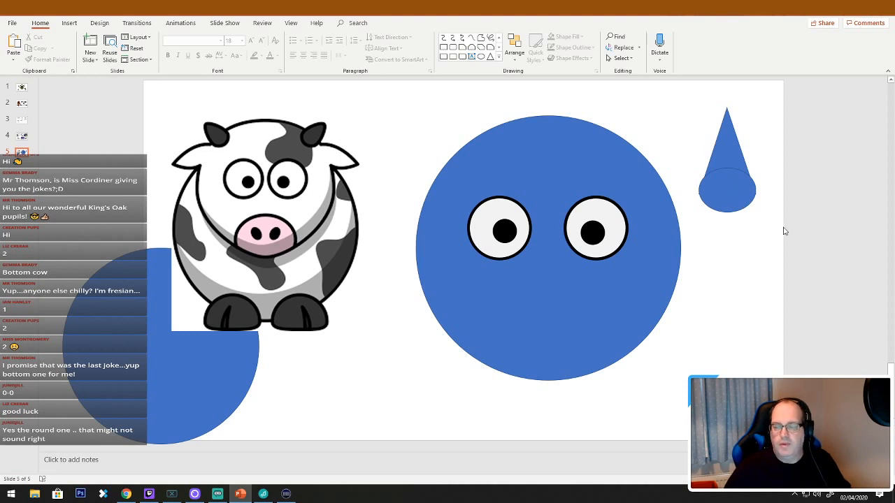
Copy the red and grey striped cone from the robot on slide 2 and return to slide 5
left_click_drag(782, 231, 682, 65)
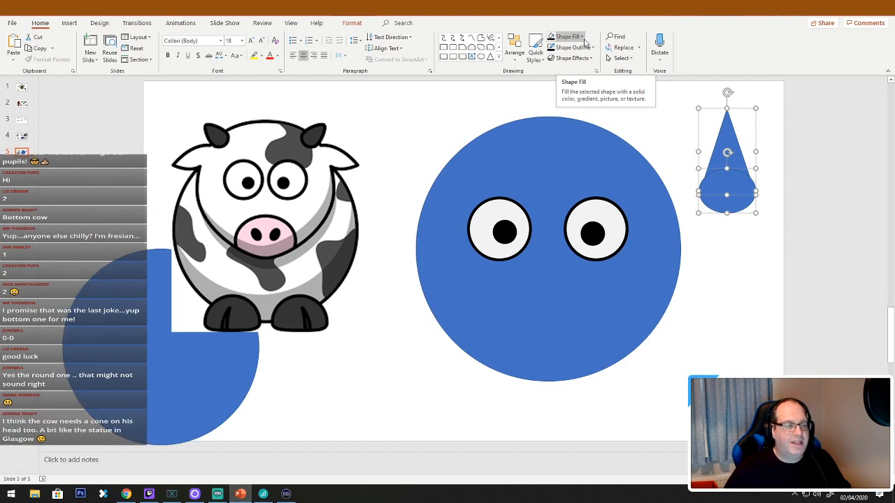
left_click(409, 105)
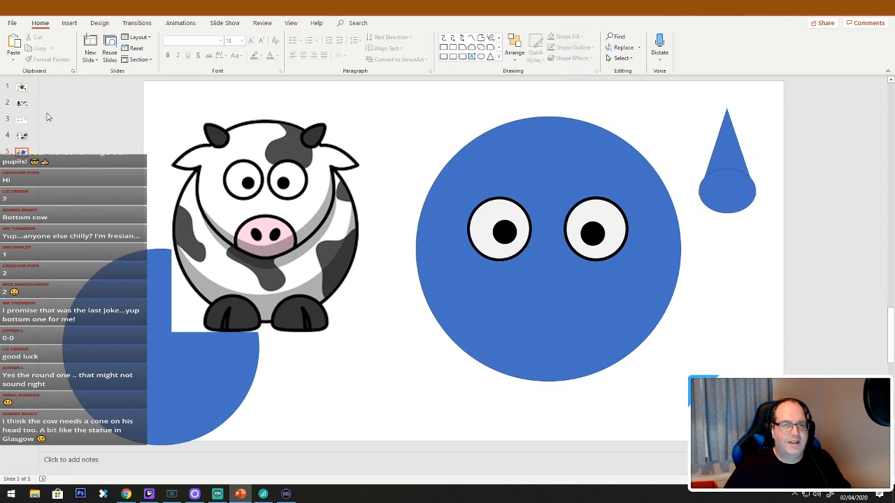
left_click(22, 104)
left_click(265, 146)
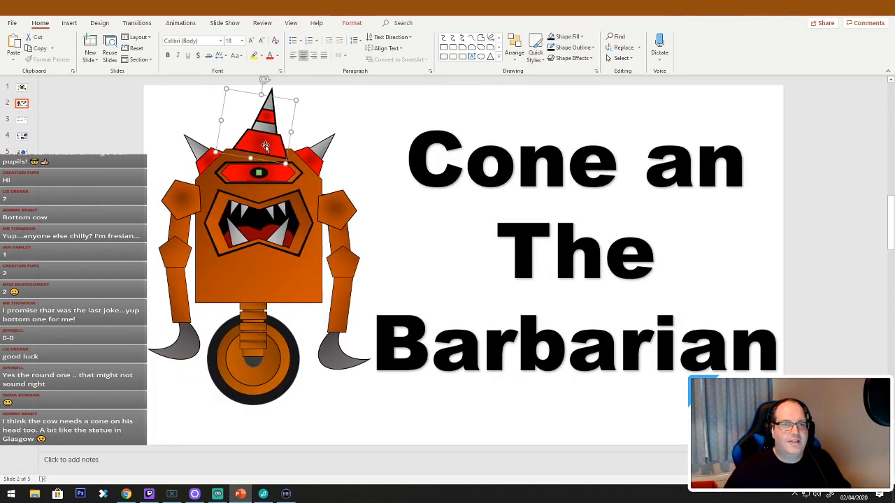
left_click(21, 152)
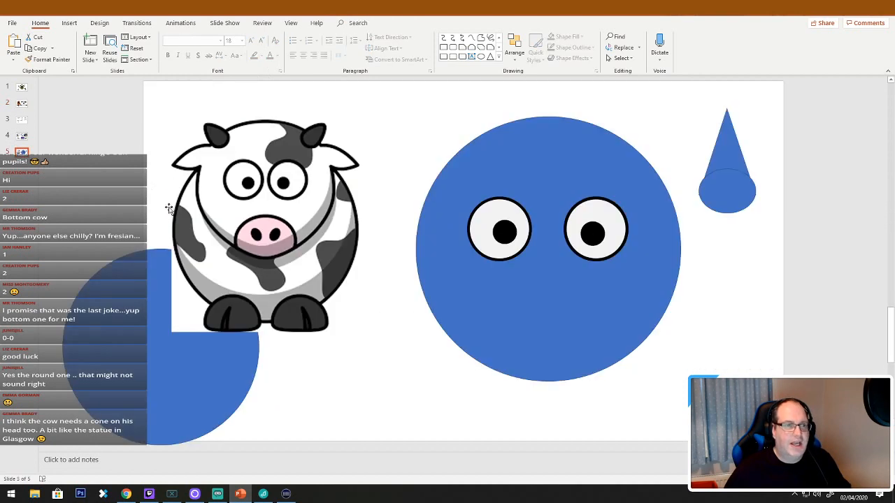
Paste the striped cone onto the reference cow's head, enlarge it slightly and centre it between the horns
key("ctrl+v")
mouse_move(265, 152)
left_mouse_down()
mouse_move(263, 140)
mouse_move(279, 147)
left_mouse_up()
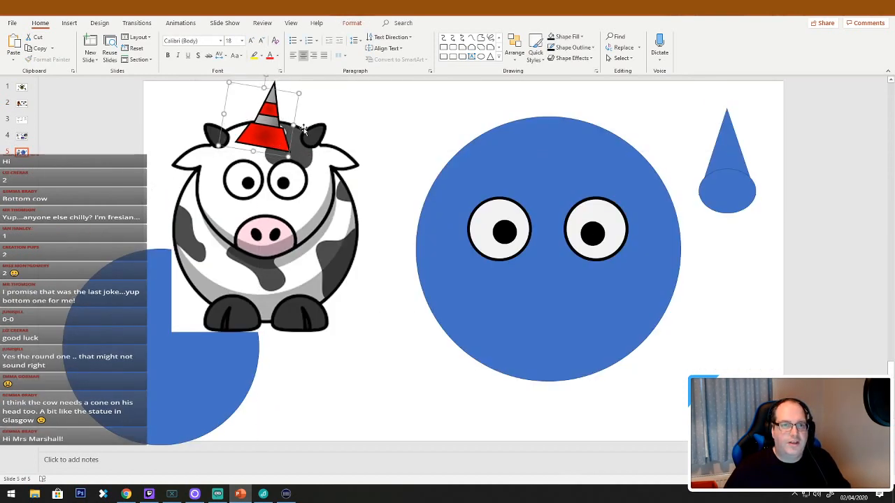
left_click_drag(299, 93, 311, 88)
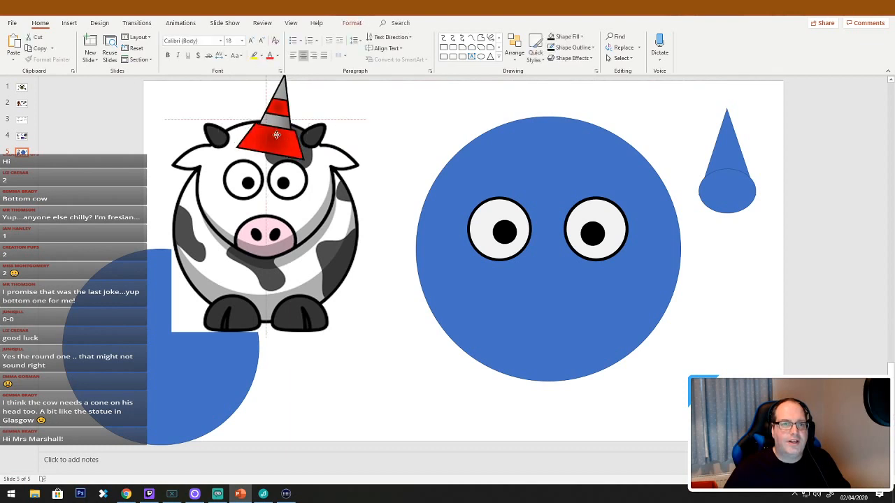
left_click(392, 127)
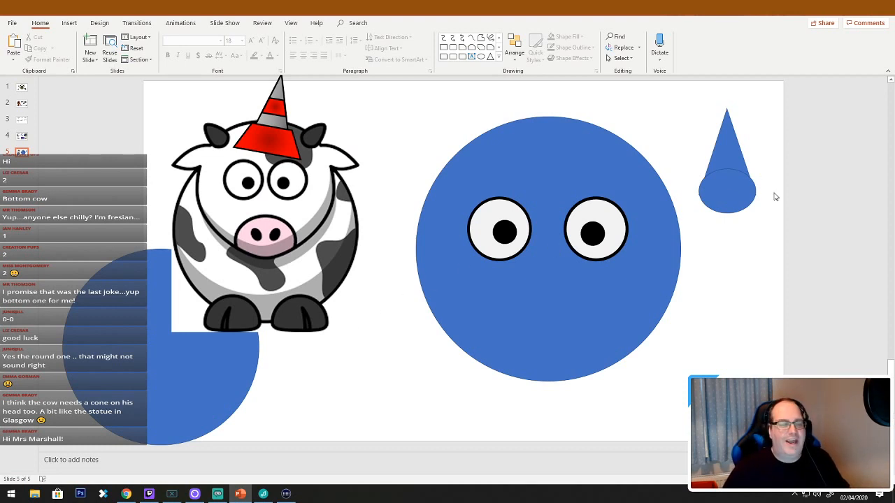
Merge the triangle and oval into a single horn shape with Union, and move it slightly down and to the right
left_click_drag(780, 240, 661, 87)
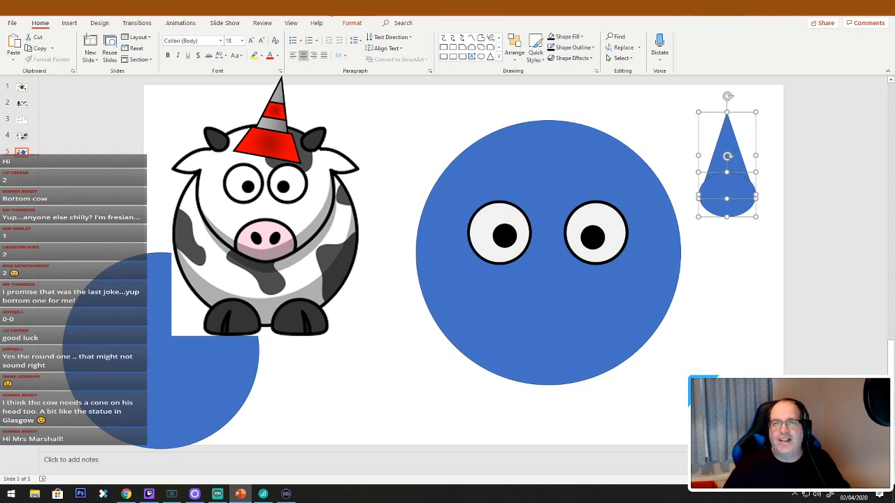
left_click(351, 23)
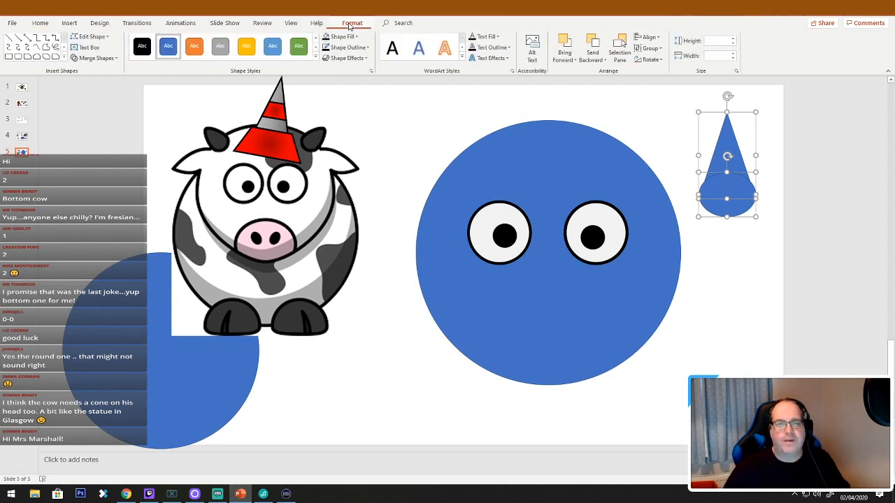
left_click(114, 58)
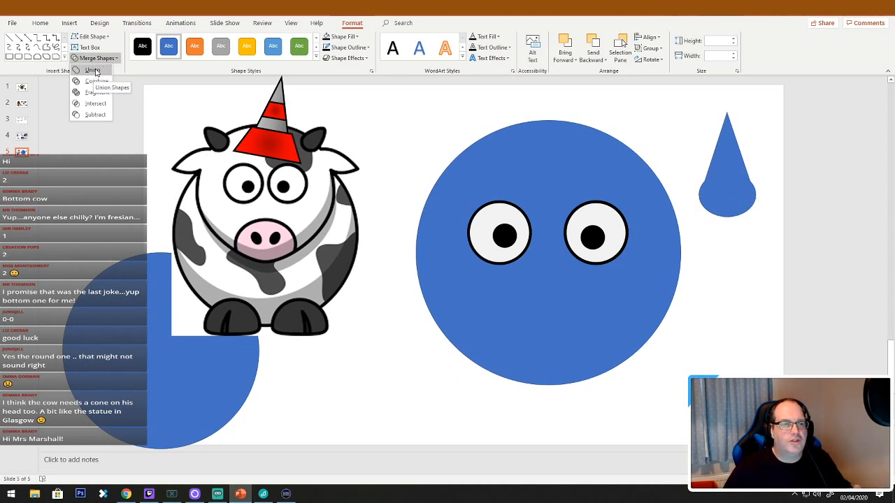
left_click(93, 70)
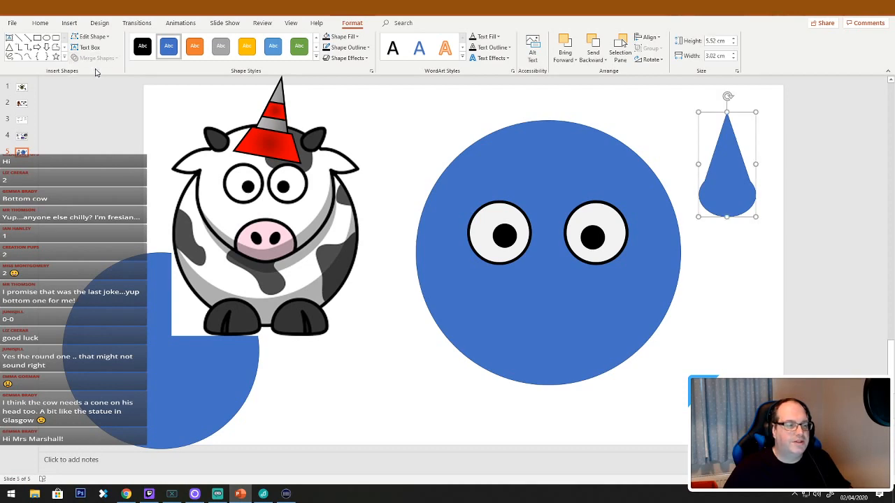
mouse_move(724, 209)
left_mouse_down()
mouse_move(668, 212)
mouse_move(765, 225)
mouse_move(730, 226)
left_mouse_up()
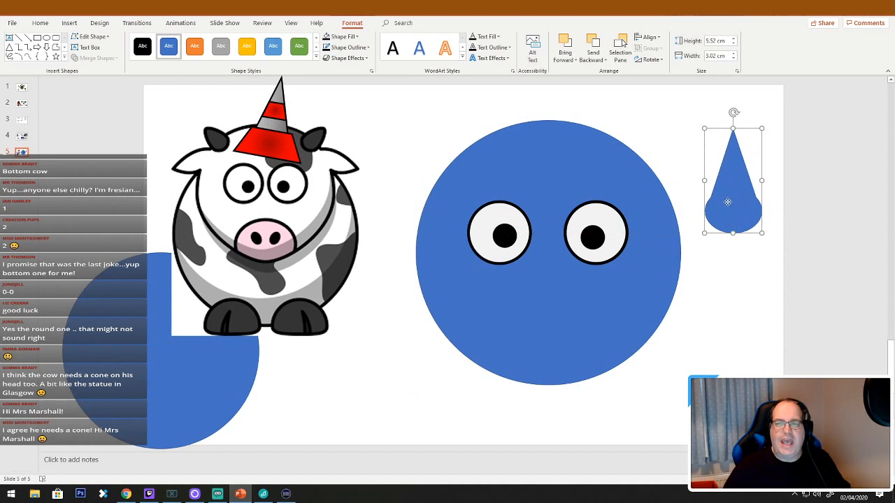
Fill the merged horn shape with medium grey and change its blue outline to a dark colour
right_click(727, 202)
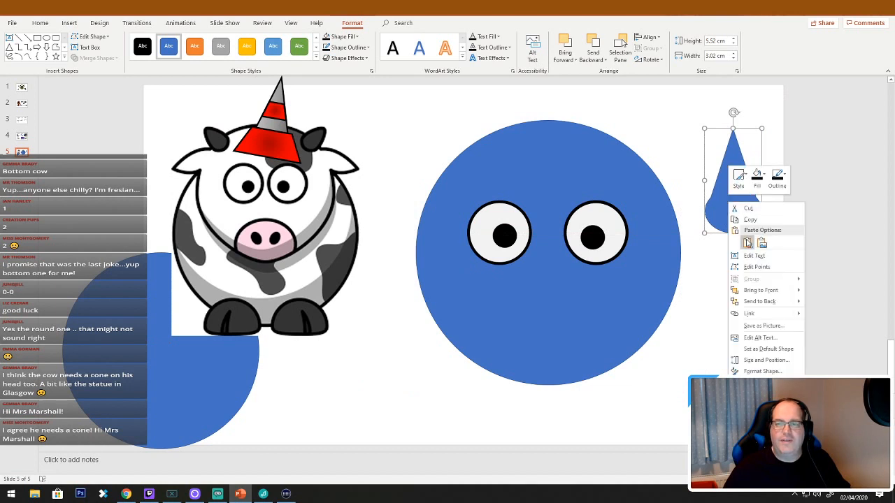
left_click(764, 176)
left_click(756, 238)
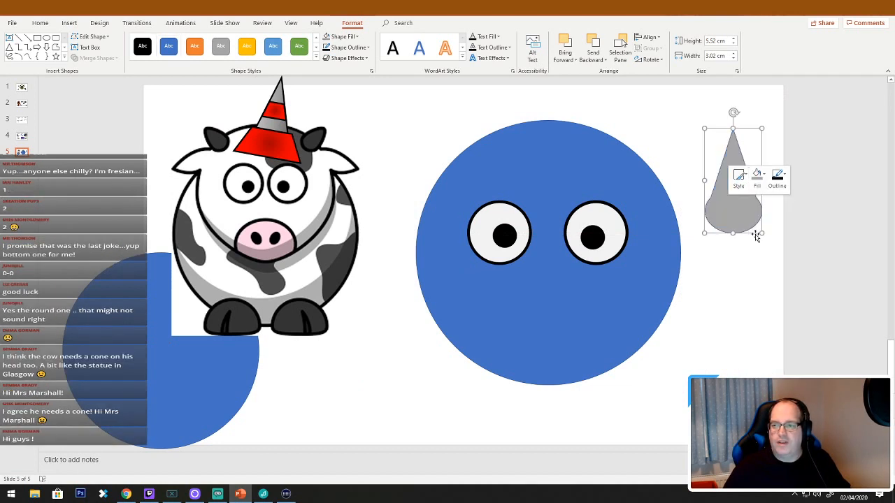
left_click(786, 179)
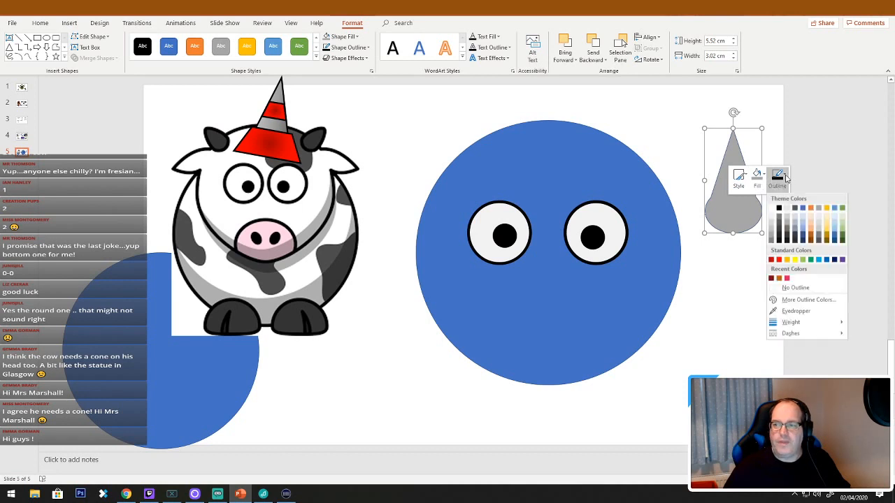
left_click(783, 242)
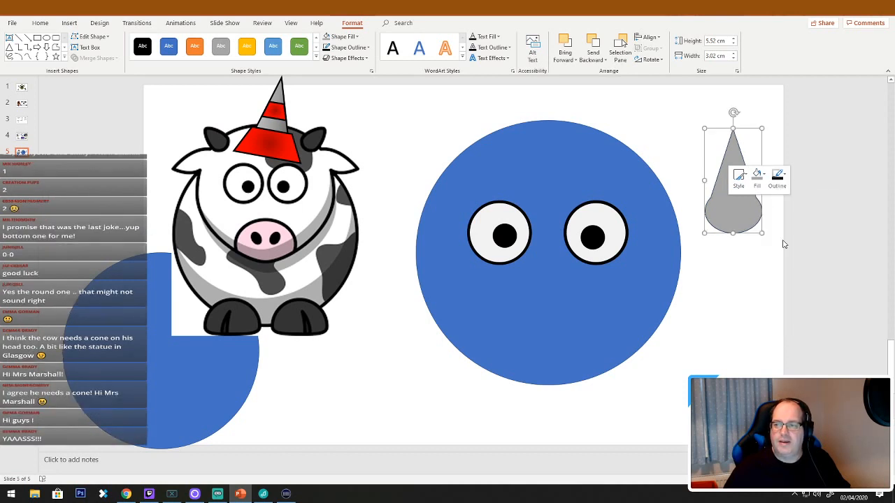
Apply a Dark Variations gradient to the horn's grey fill
left_click(764, 177)
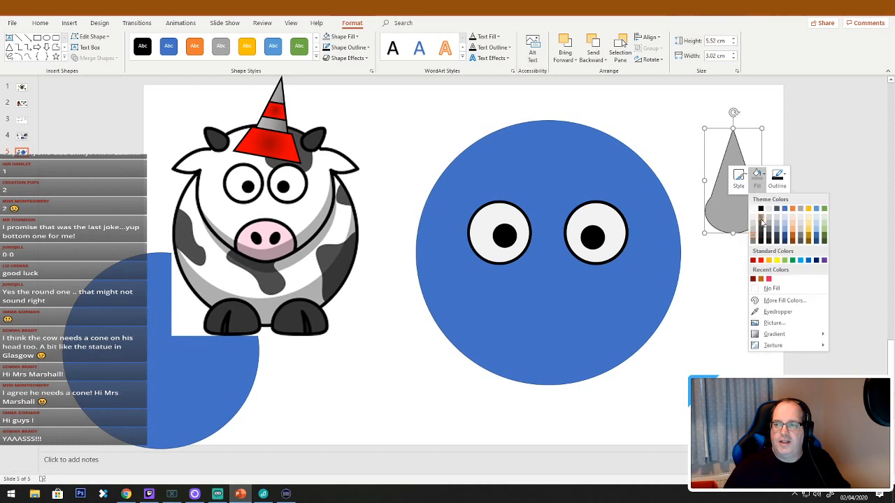
mouse_move(774, 337)
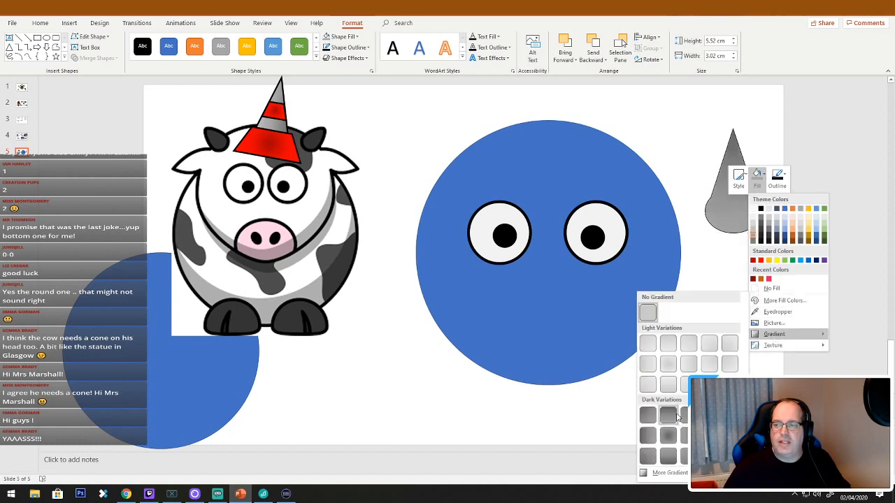
left_click(682, 418)
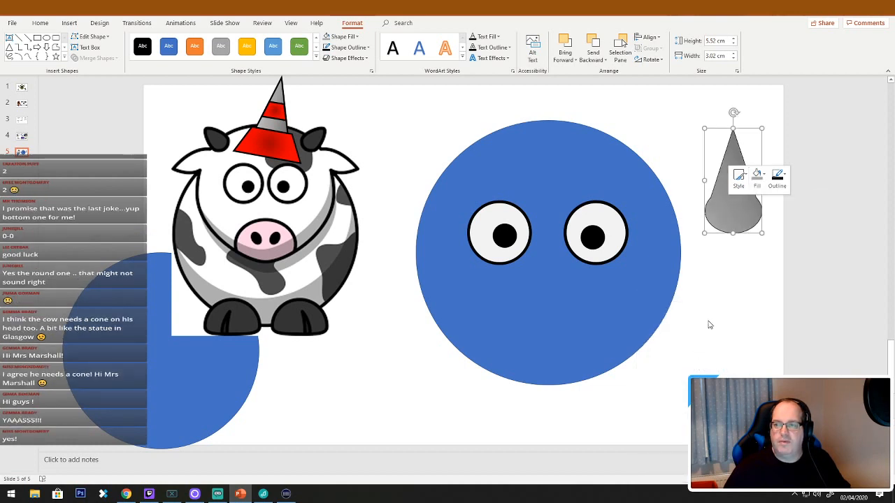
Move the horn to the large circle's upper-right edge and rotate it about 50° clockwise so the tip points outward
left_click_drag(740, 224, 670, 202)
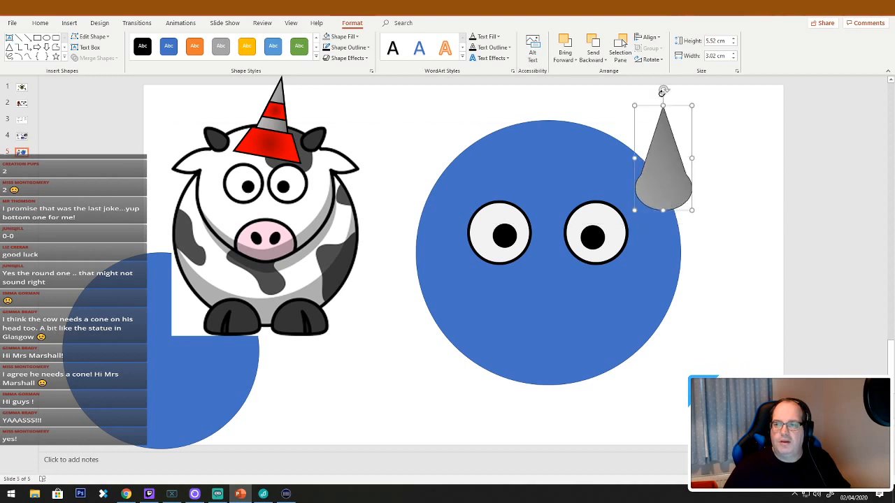
left_click_drag(662, 93, 713, 110)
left_click_drag(654, 150, 616, 146)
Try a very dark grey fill on the horn and look at its gradient options
right_click(616, 148)
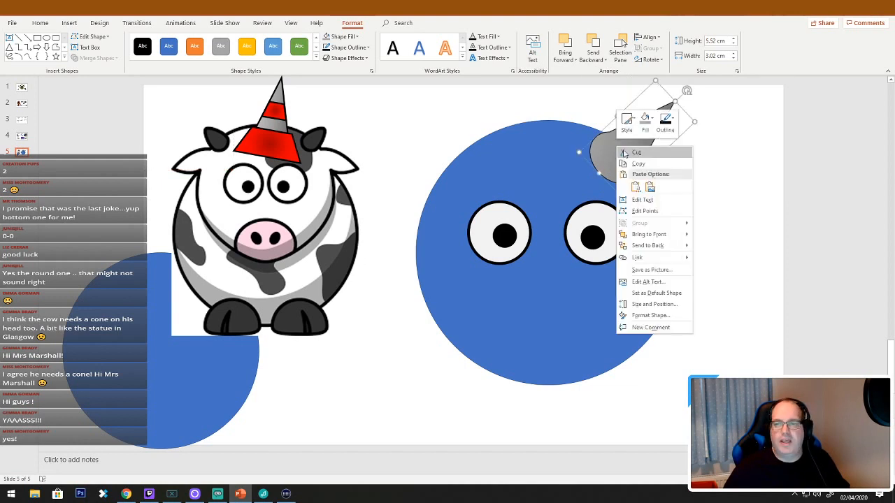
left_click(647, 120)
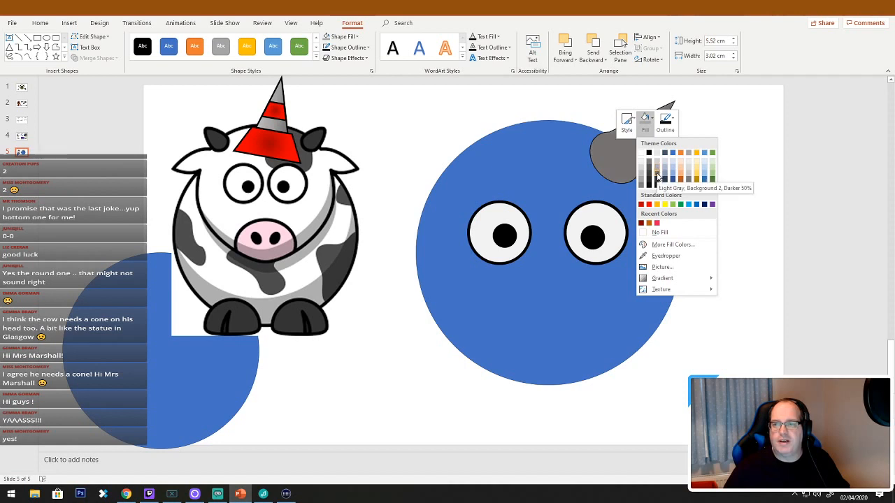
left_click(657, 179)
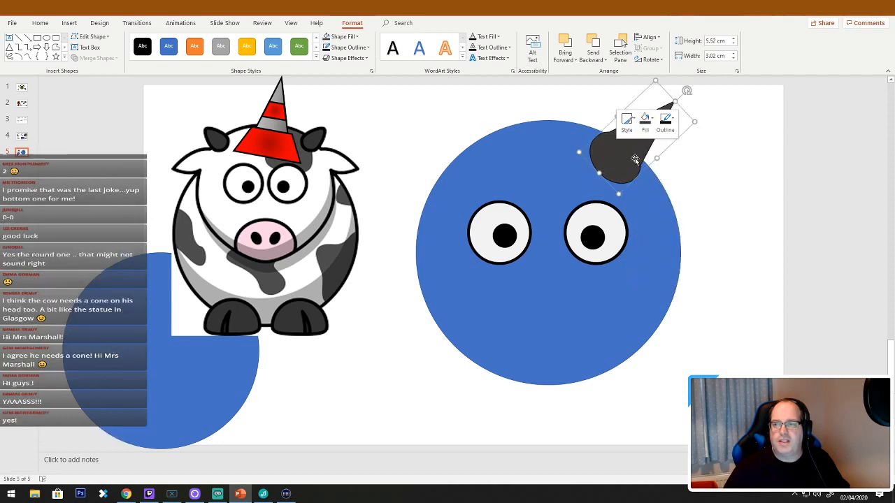
left_click(655, 126)
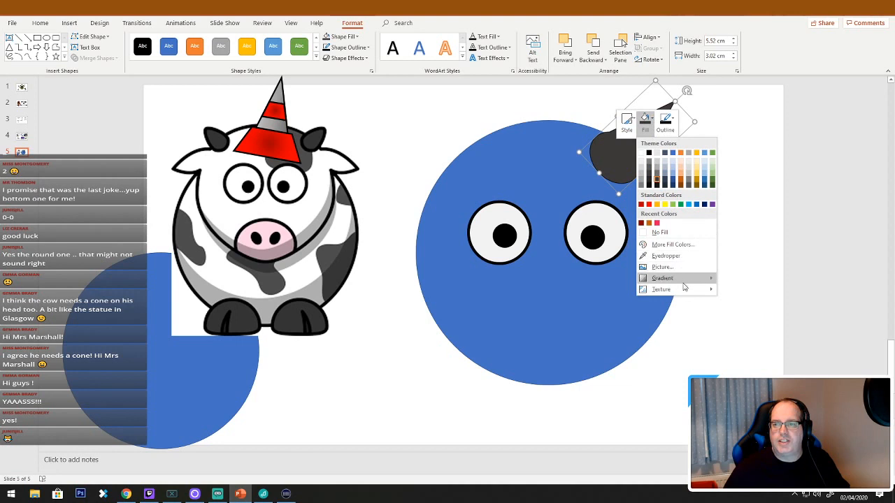
mouse_move(662, 278)
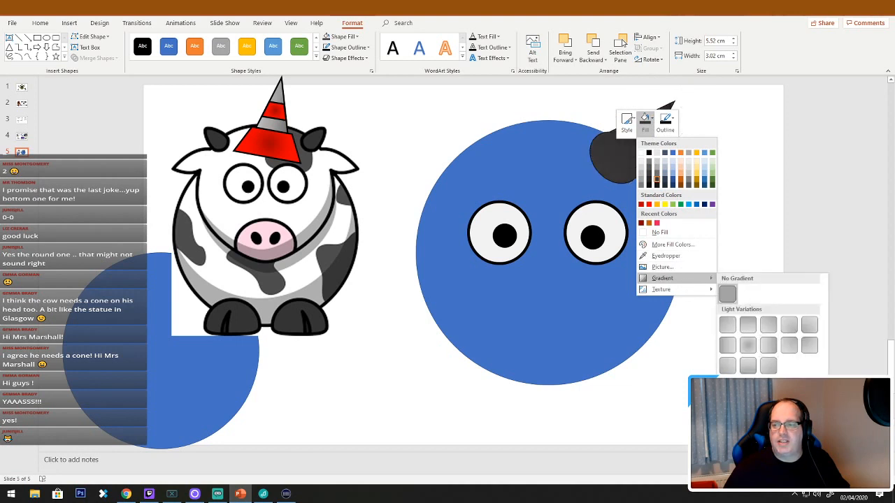
key("Escape")
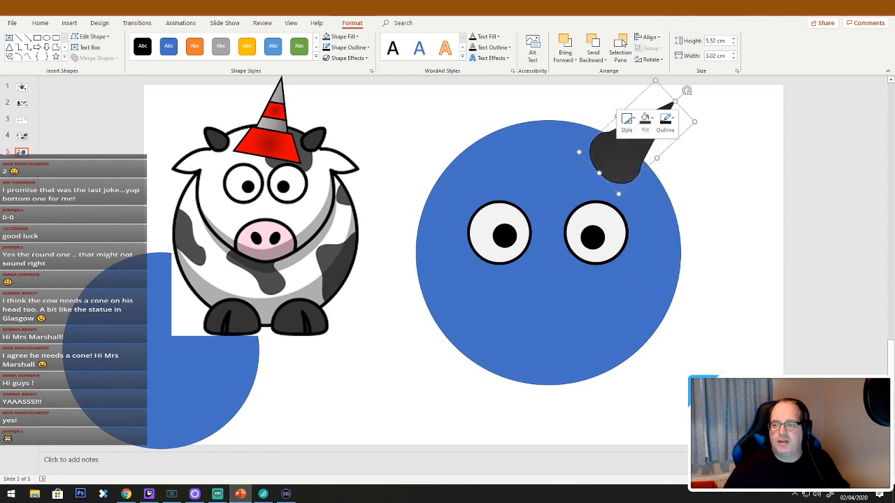
key("Escape")
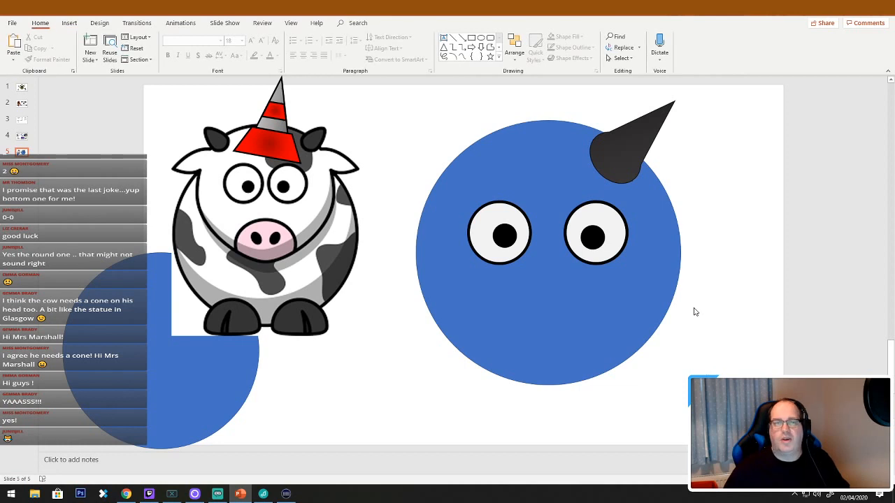
Fill the horn with Light Gray, Background 2, Darker 50% and apply a Dark Variations gradient to it
right_click(631, 148)
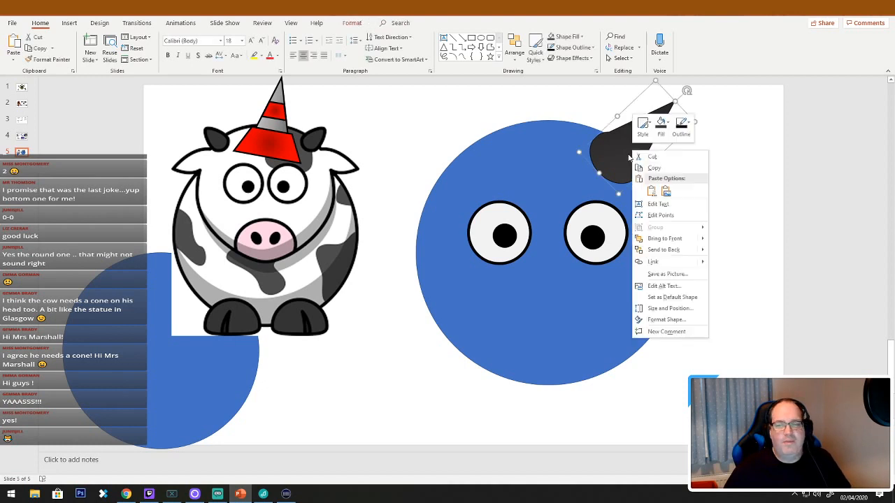
key("Escape")
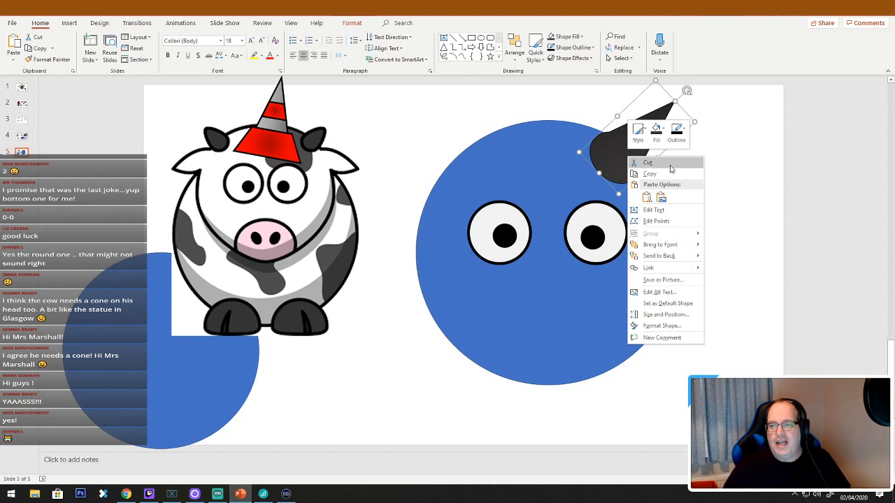
left_click(655, 130)
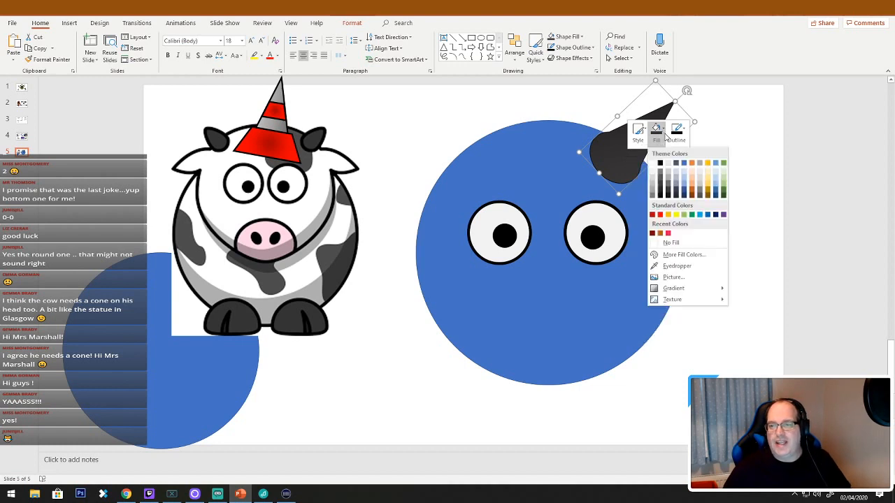
left_click(668, 187)
right_click(613, 170)
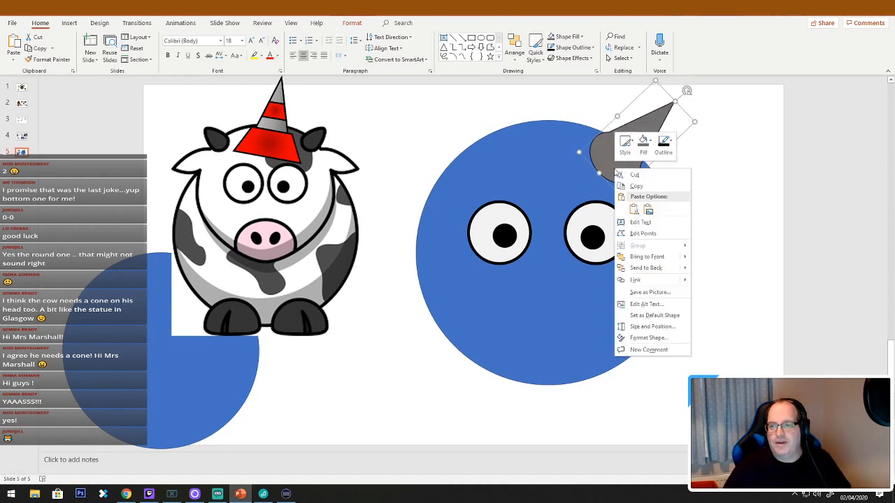
left_click(643, 144)
mouse_move(706, 303)
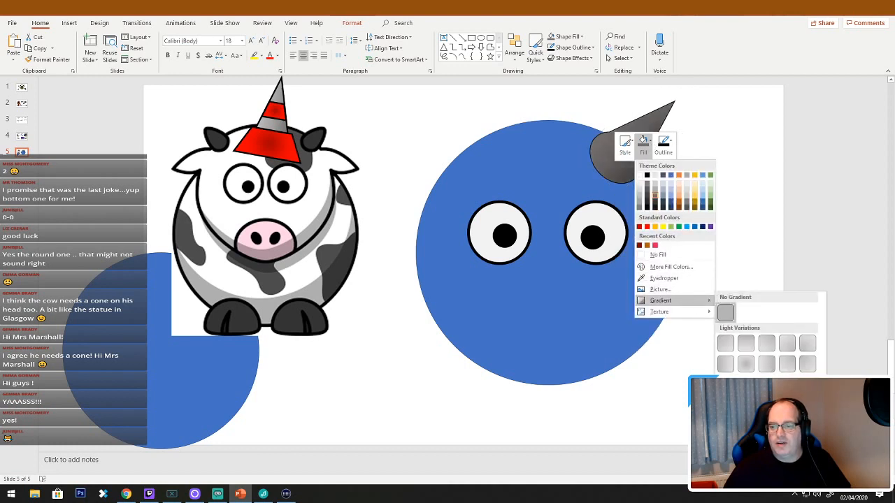
left_click(766, 435)
left_click(735, 251)
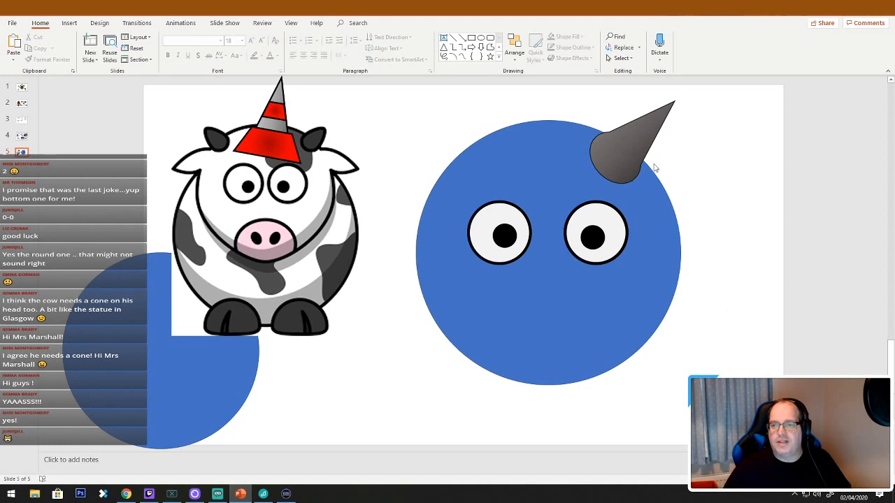
Set the horn's outline weight to 3 pt
right_click(630, 145)
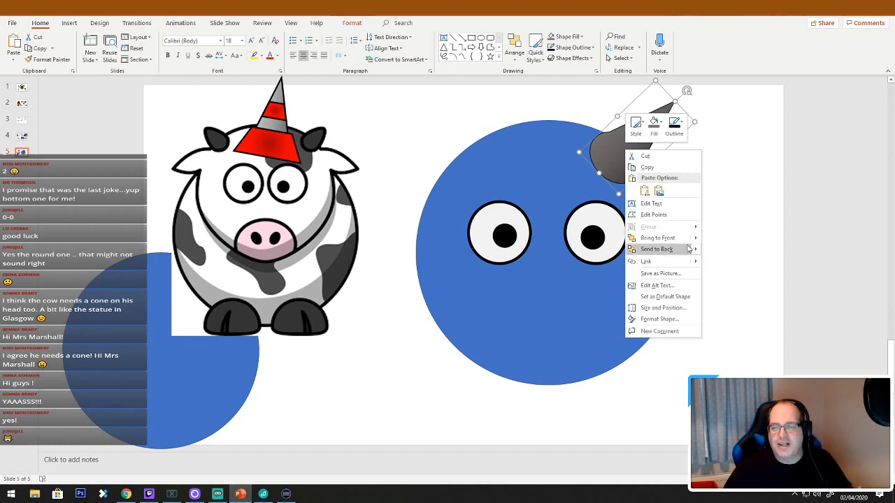
left_click(671, 126)
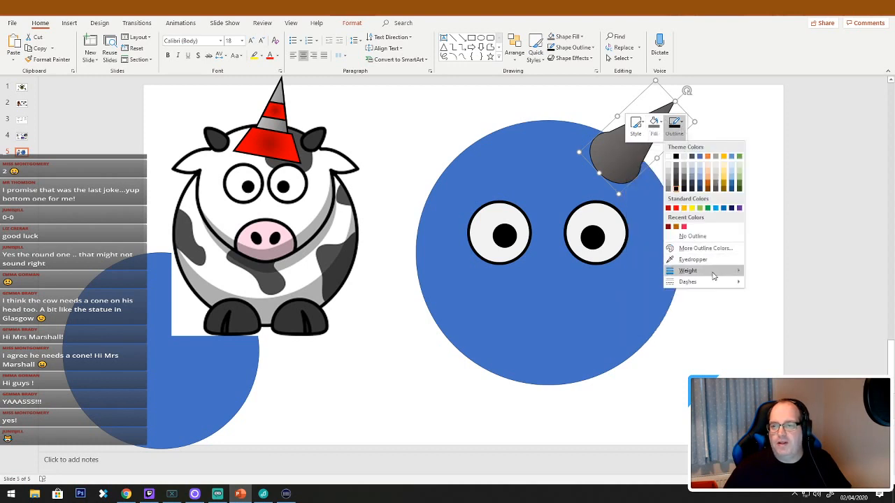
mouse_move(714, 277)
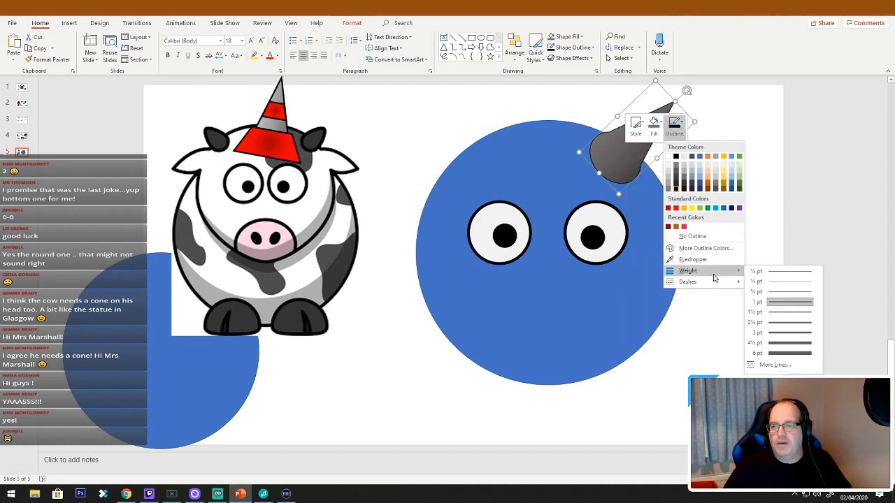
left_click(778, 332)
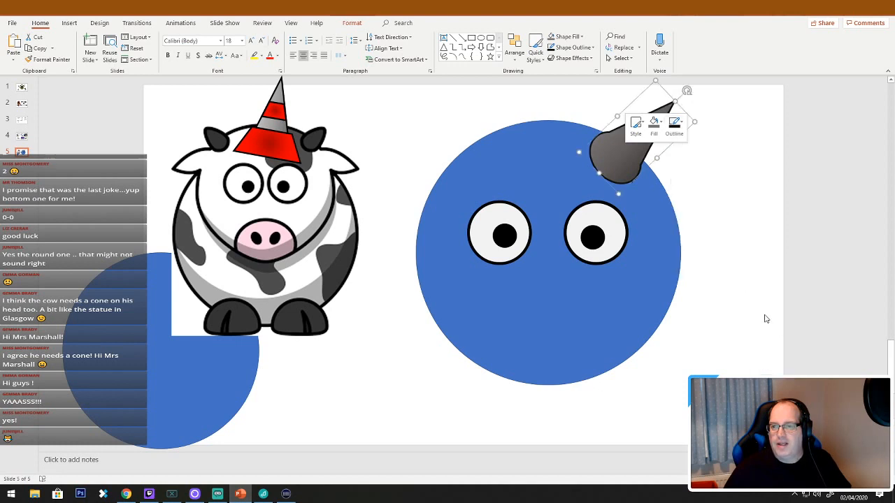
left_click(749, 325)
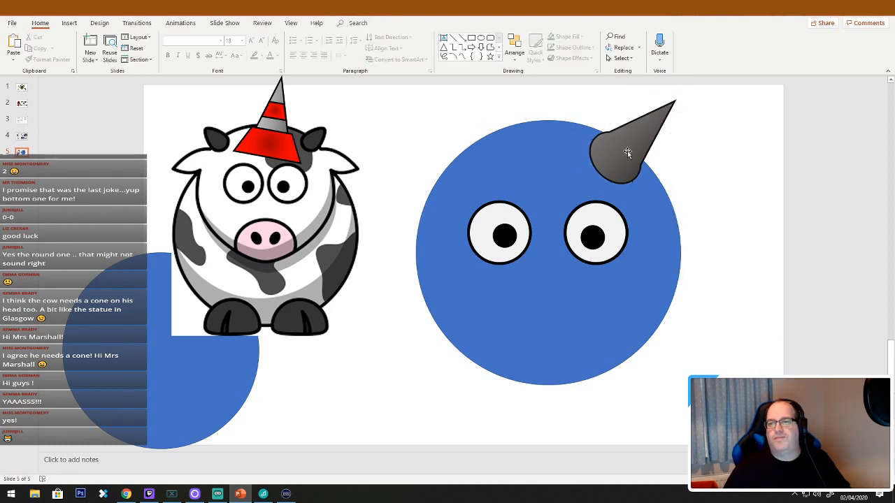
Copy the horn to the large circle's upper-left edge, rotate the copy to point outward, and shift the original slightly right and down
left_click_drag(627, 152, 470, 155)
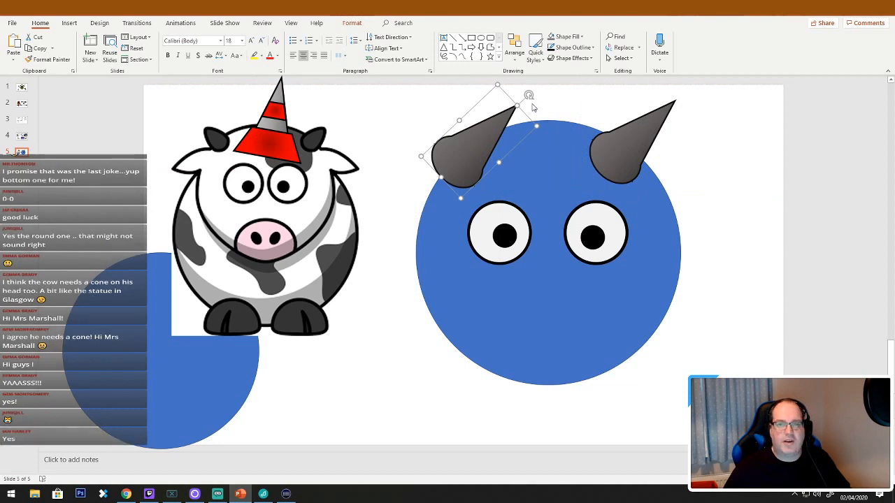
left_click_drag(528, 94, 421, 98)
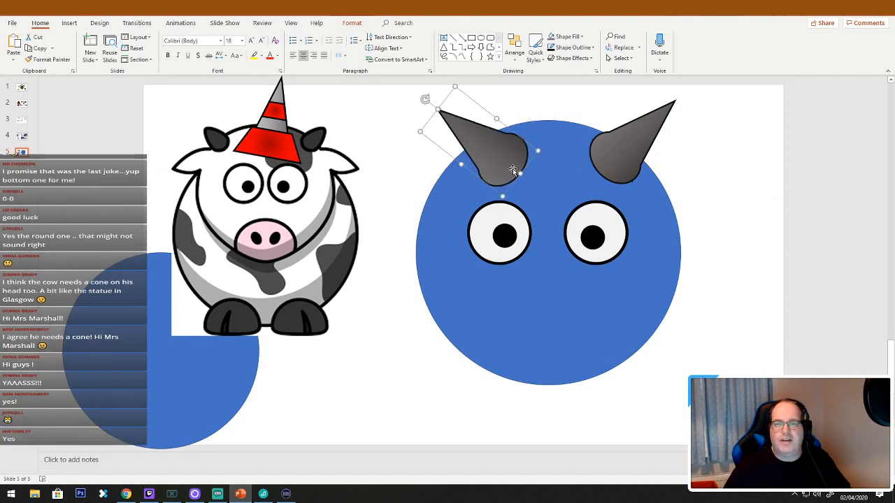
left_click_drag(513, 170, 463, 181)
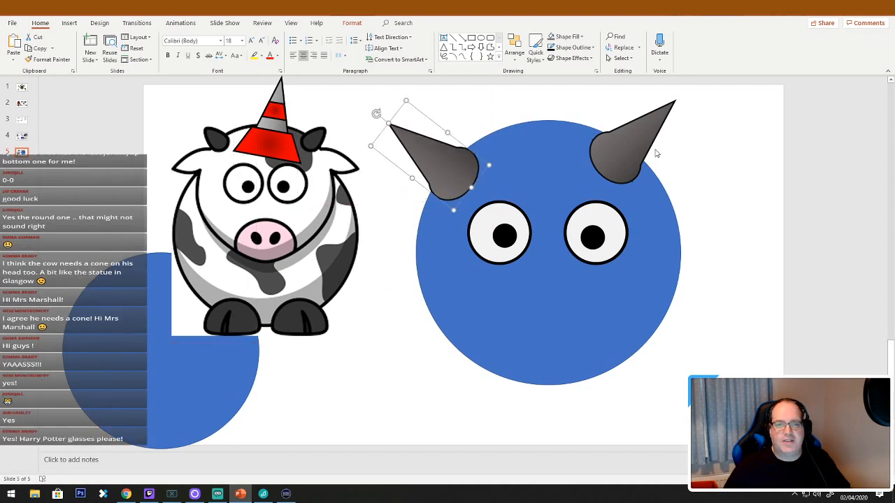
left_click_drag(636, 151, 647, 156)
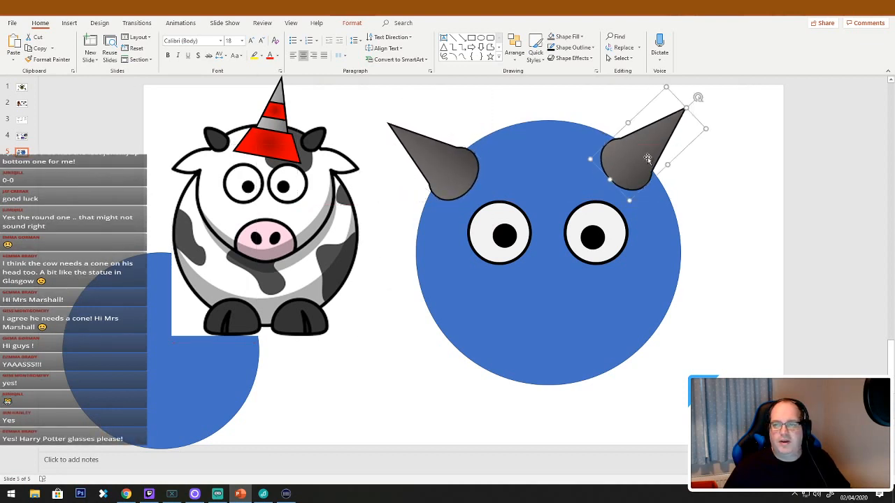
left_click(747, 223)
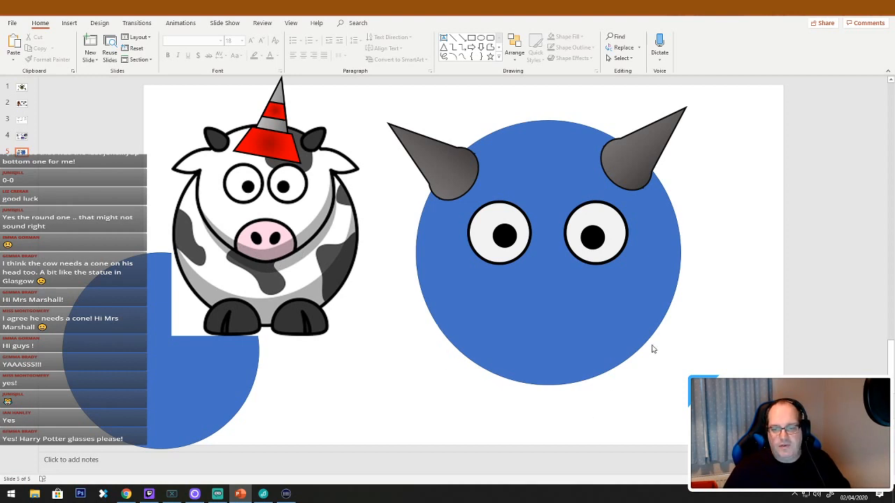
Draw a teardrop in the empty area right of the large circle and rotate it so its tip points down
left_click(496, 59)
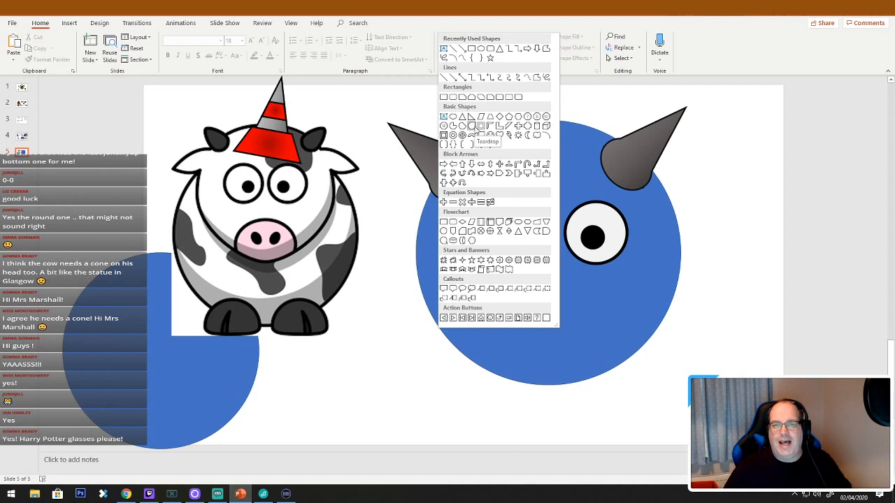
left_click(475, 128)
left_click_drag(697, 155, 782, 237)
left_click_drag(743, 136, 801, 235)
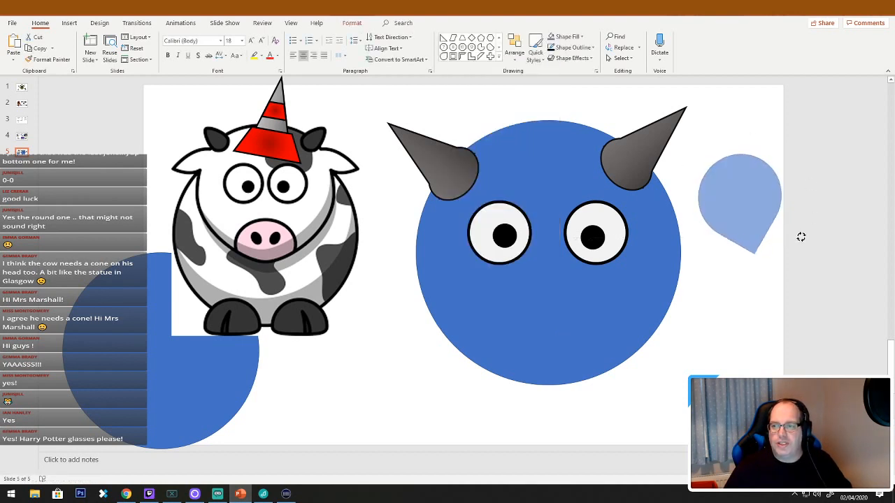
Move the teardrop onto the large circle, turn its tip slightly to the left, and enlarge it until it covers most of the lower face
left_click_drag(741, 199, 514, 339)
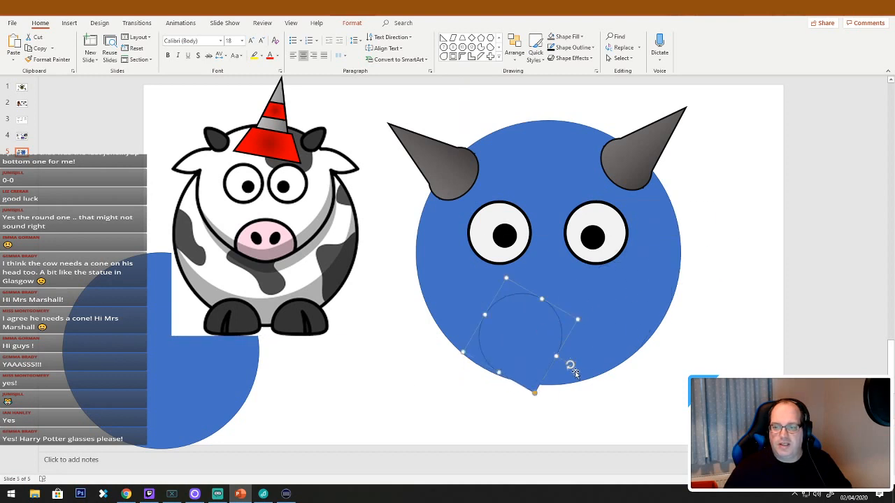
left_click_drag(567, 363, 550, 380)
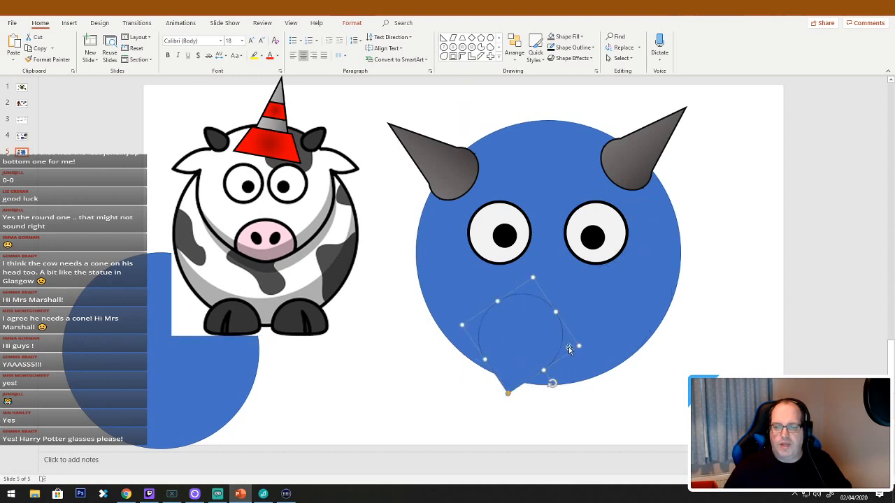
left_click_drag(579, 347, 723, 371)
left_click_drag(593, 362, 550, 264)
left_click_drag(519, 331, 539, 363)
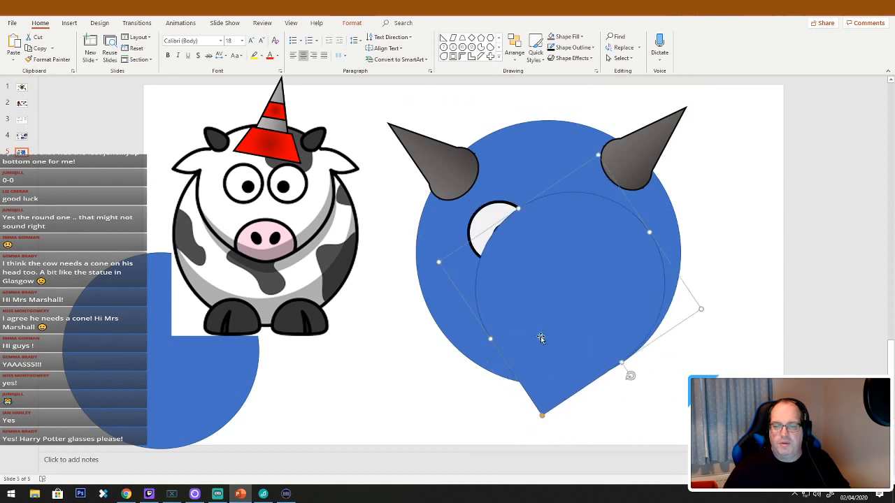
Draw a small lightning bolt beside the reference cow's right-hand eye
left_click(499, 60)
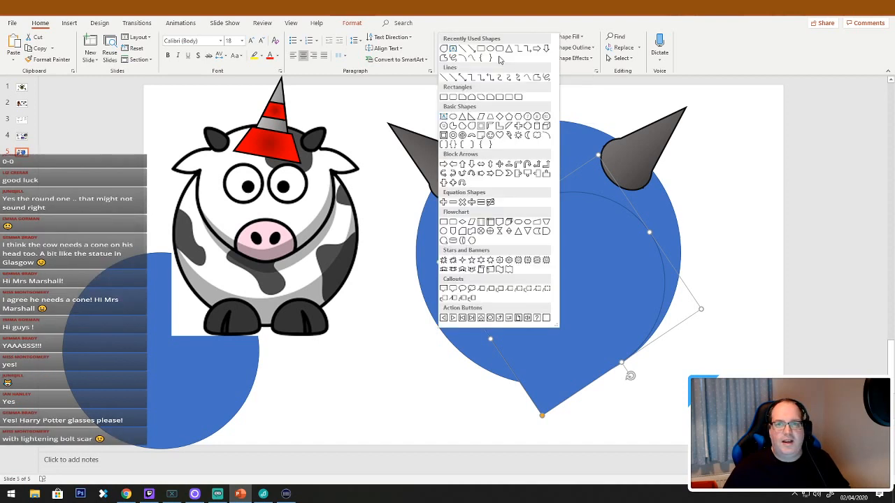
left_click(510, 136)
left_click_drag(326, 183, 289, 224)
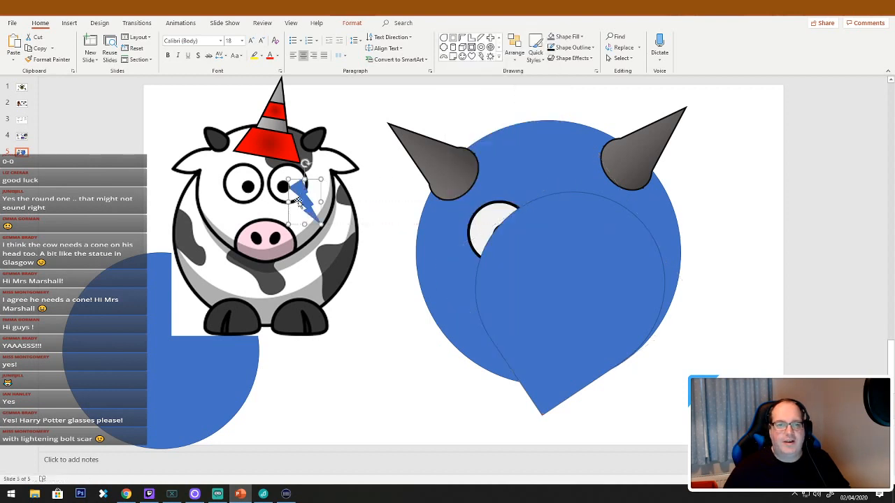
Fill the lightning bolt with a light gold theme colour
right_click(301, 202)
left_click(333, 174)
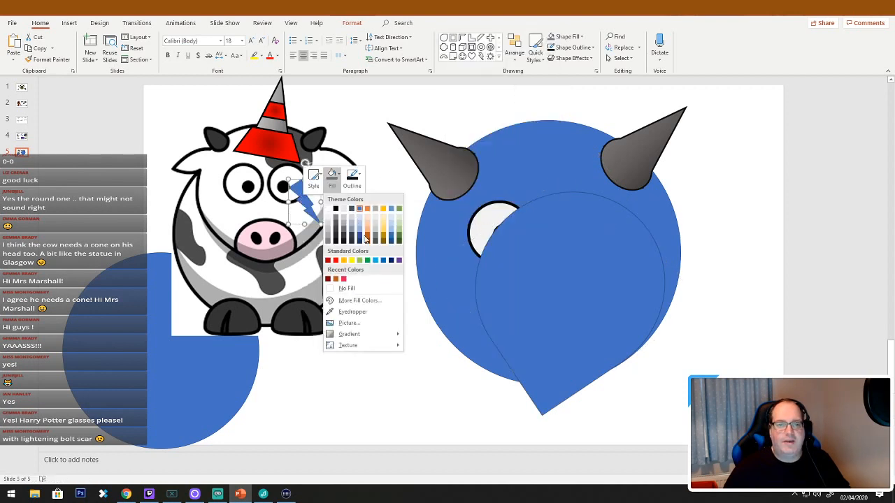
left_click(386, 232)
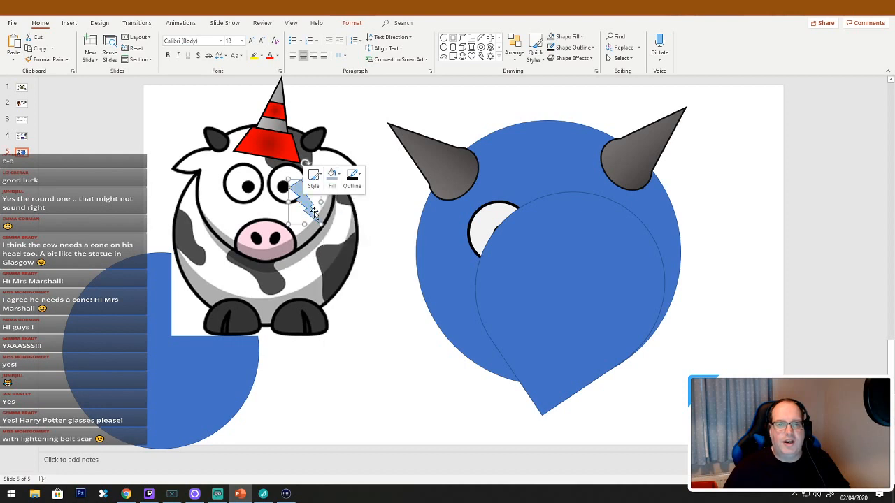
left_click(332, 175)
left_click(383, 235)
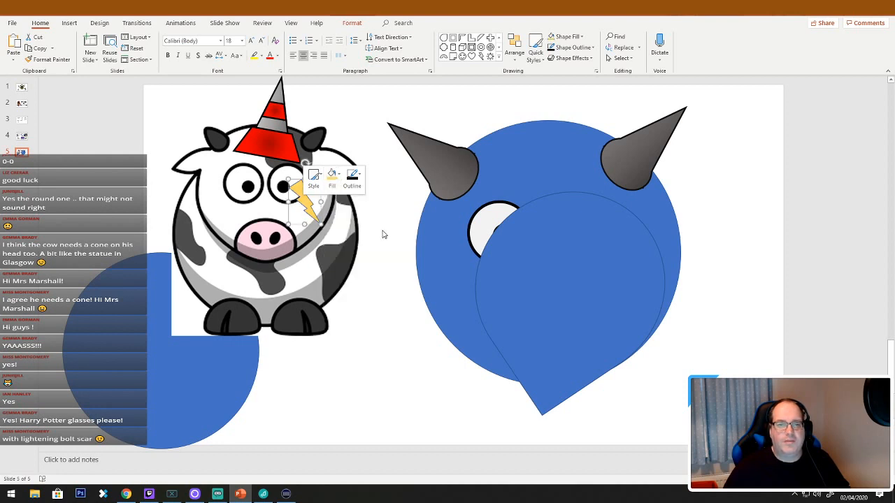
left_click(381, 229)
Rotate the lightning bolt to slant the other way and place it on the reference cow's forehead, at the cone's lower edge
left_click(301, 194)
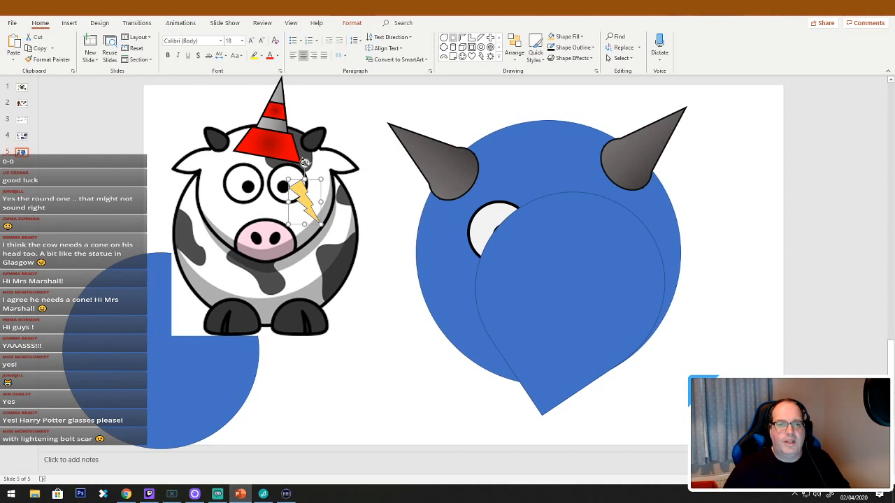
left_click_drag(304, 162, 272, 148)
right_click(275, 131)
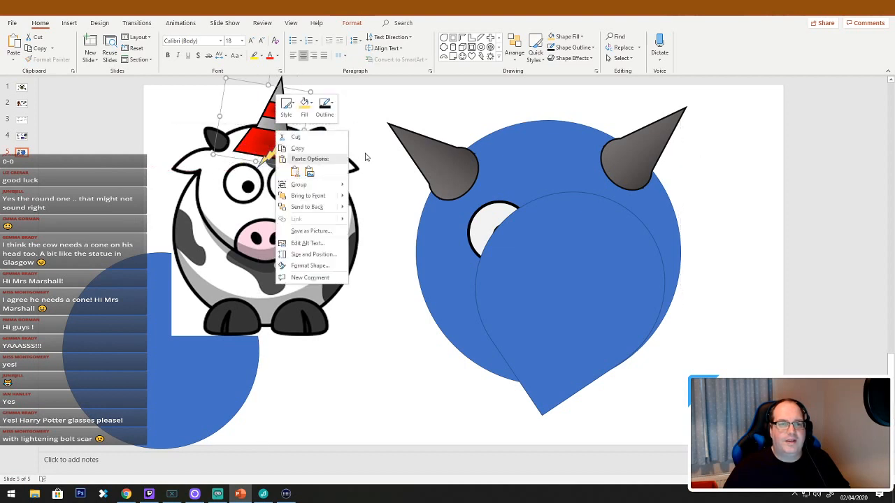
key("Escape")
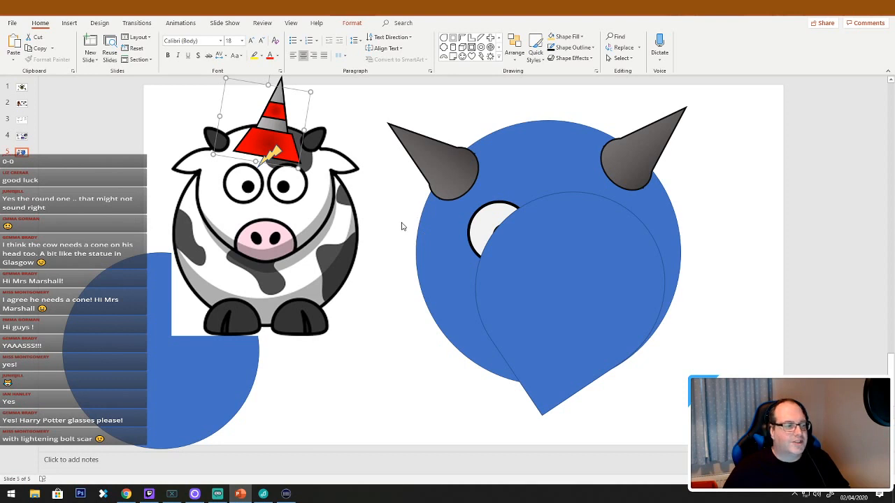
Move the teardrop off the face to the right of the large circle so both eyes are clear
mouse_move(584, 274)
left_mouse_down()
mouse_move(580, 263)
mouse_move(587, 263)
left_mouse_up()
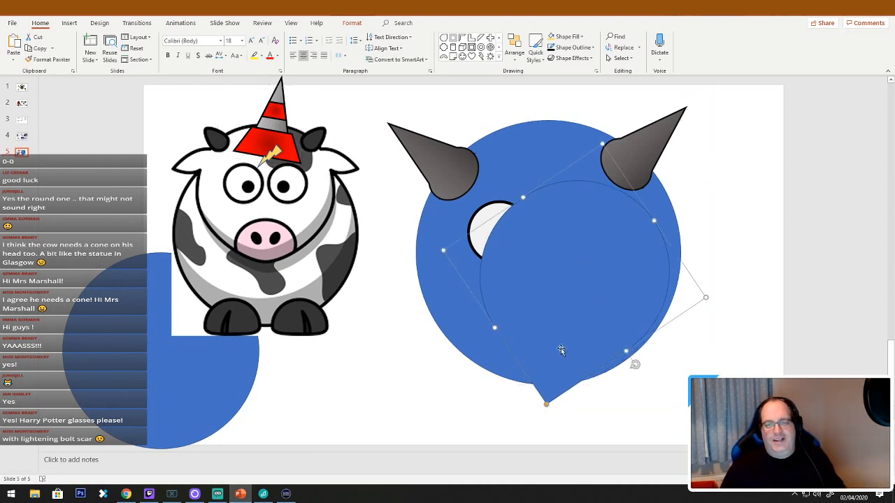
left_click_drag(561, 348, 618, 316)
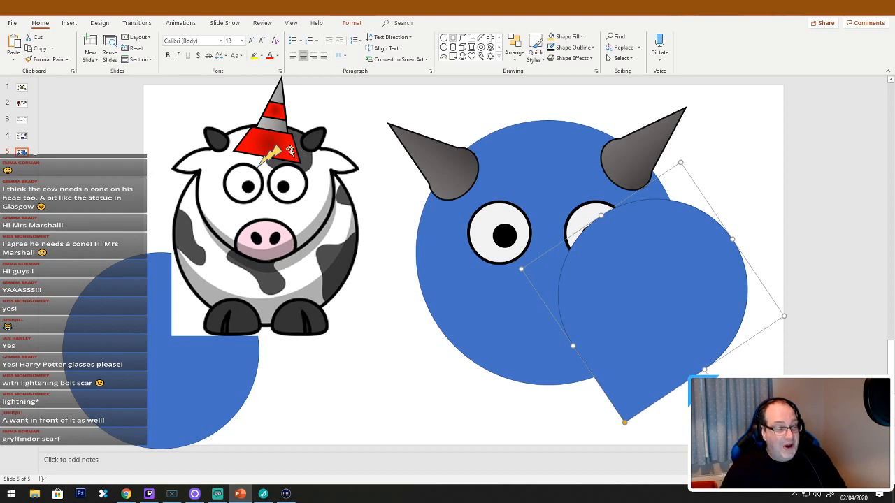
left_click_drag(601, 262, 734, 288)
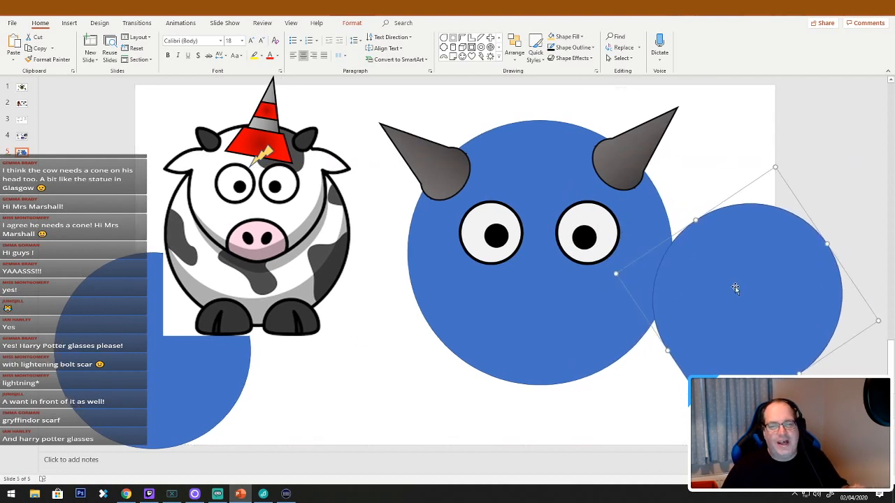
key("ctrl+z")
Try a flowchart Stored Data shape turned upright on the lower face, and delete it
left_click(501, 58)
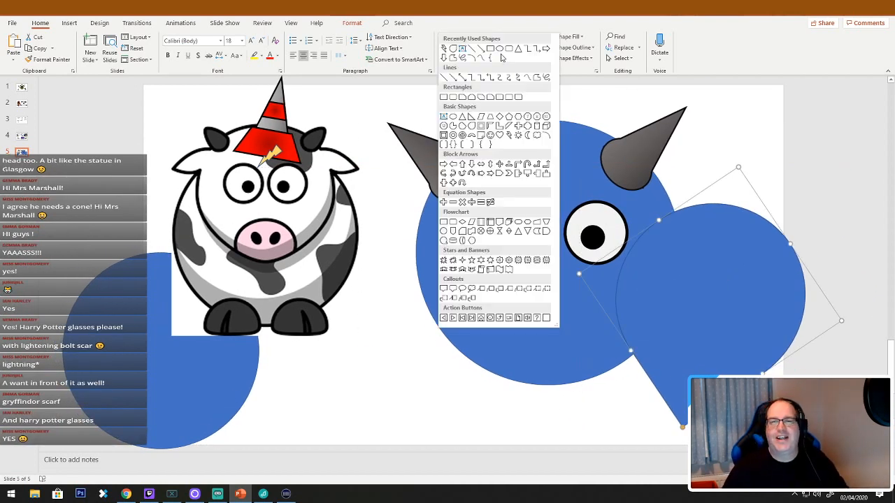
left_click(537, 232)
mouse_move(395, 323)
left_mouse_down()
mouse_move(472, 405)
mouse_move(517, 386)
left_mouse_up()
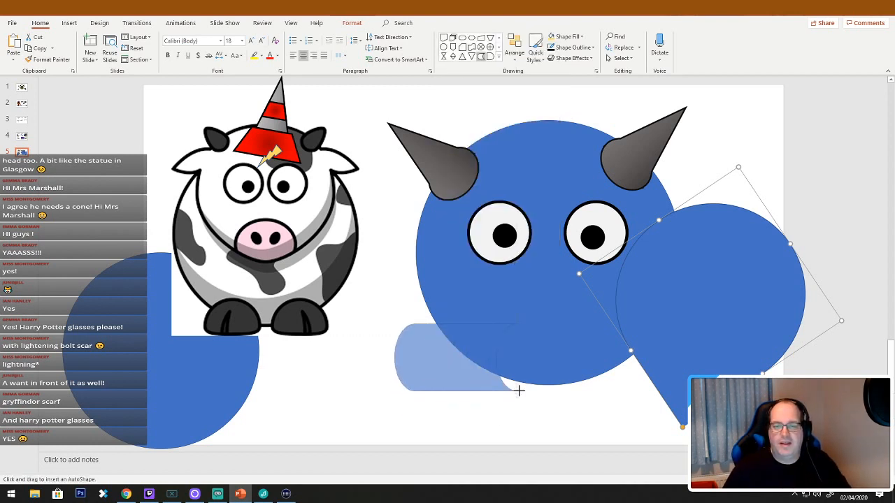
mouse_move(455, 306)
left_mouse_down()
mouse_move(350, 315)
mouse_move(343, 342)
mouse_move(408, 354)
left_mouse_up()
left_click_drag(448, 379, 529, 377)
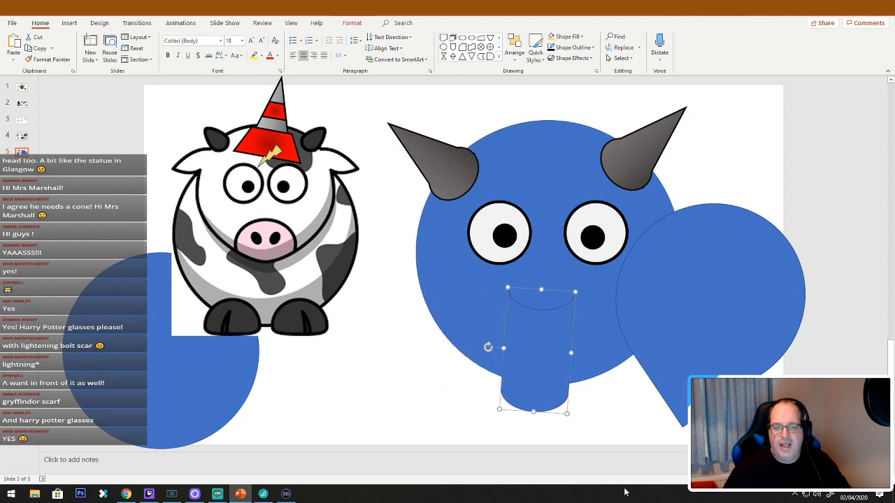
key("Delete")
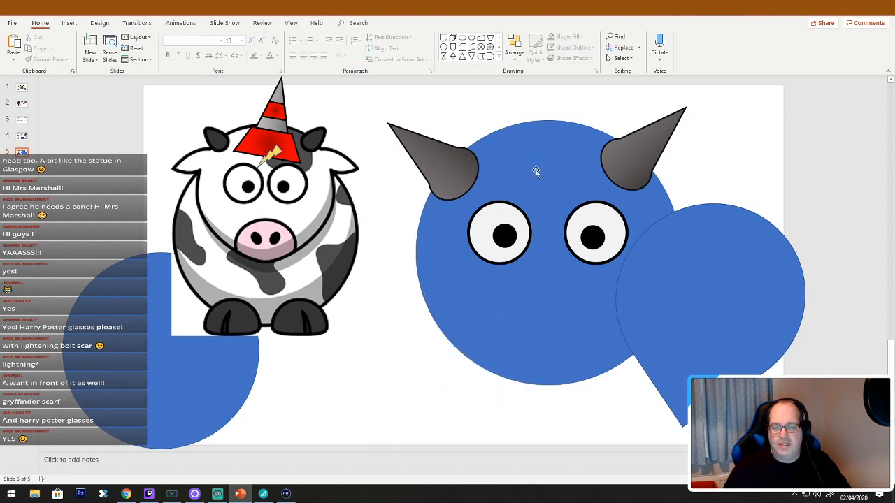
Draw a flowchart Display shape, rotate it so its rounded end faces down, and fit it over the lower face as a muzzle
left_click(498, 59)
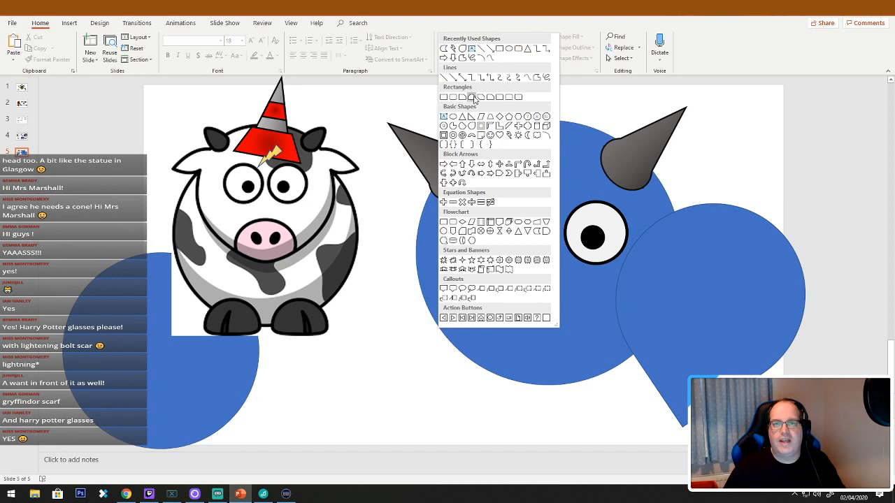
left_click(472, 240)
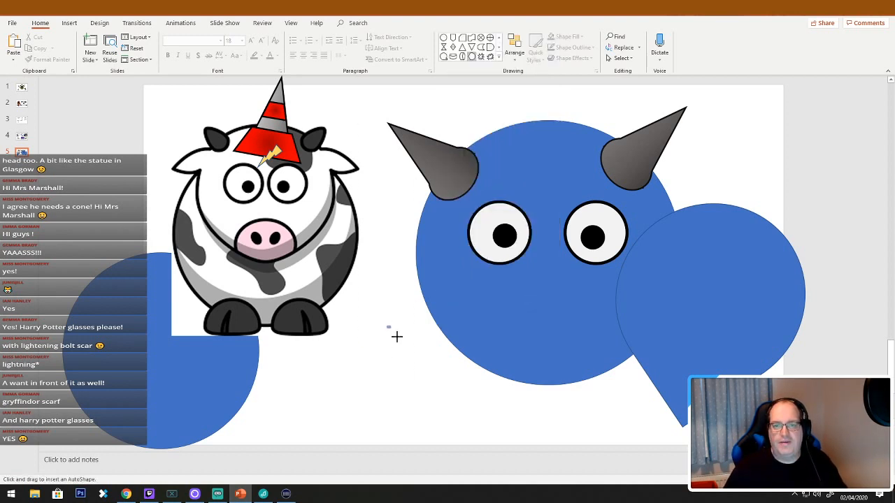
left_click_drag(393, 330, 520, 411)
left_click_drag(443, 371, 473, 395)
left_click_drag(479, 327, 564, 392)
left_click_drag(490, 394, 615, 358)
left_click_drag(544, 279, 546, 334)
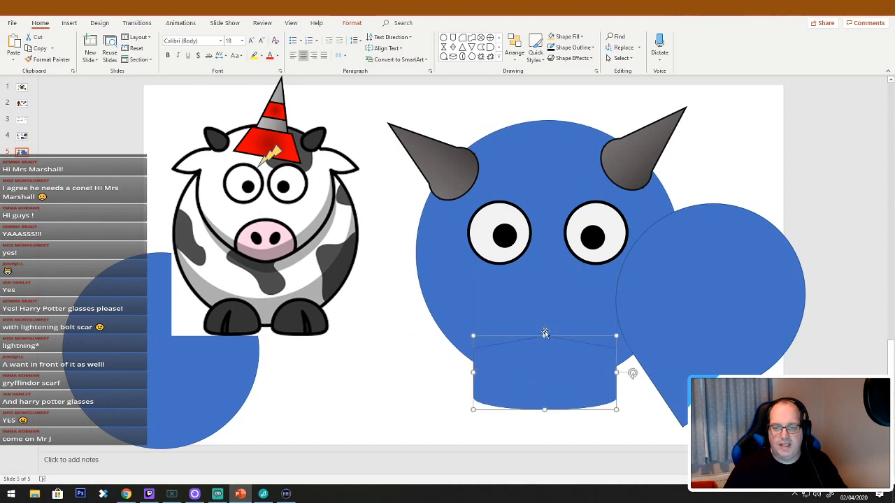
left_click_drag(557, 370, 559, 339)
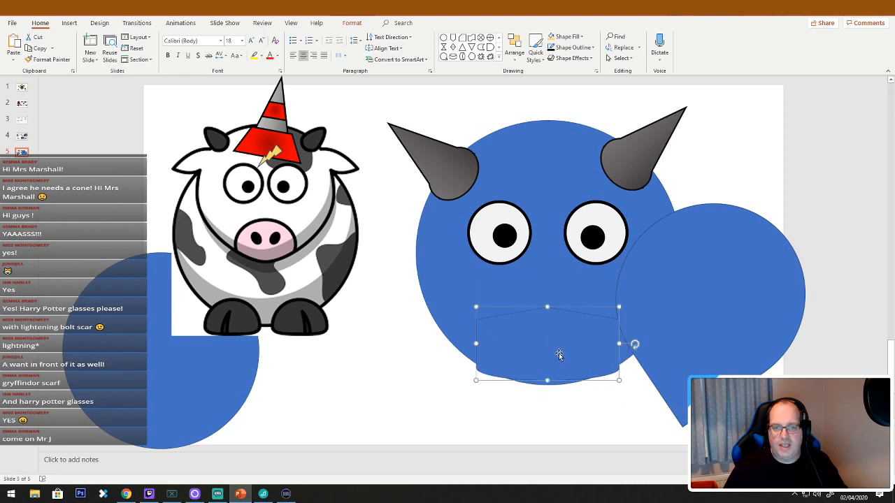
mouse_move(546, 381)
left_mouse_down()
mouse_move(547, 397)
mouse_move(544, 373)
left_mouse_up()
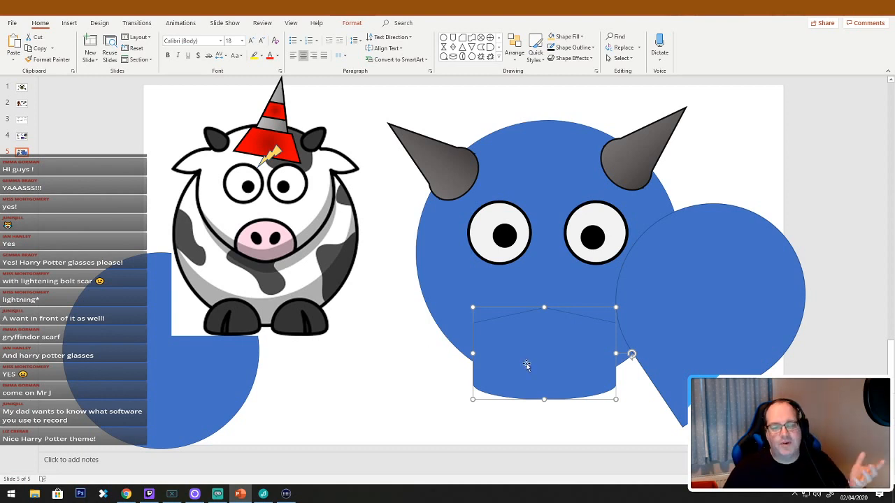
Delete the teardrop beside the large circle
left_click(731, 328)
key("Delete")
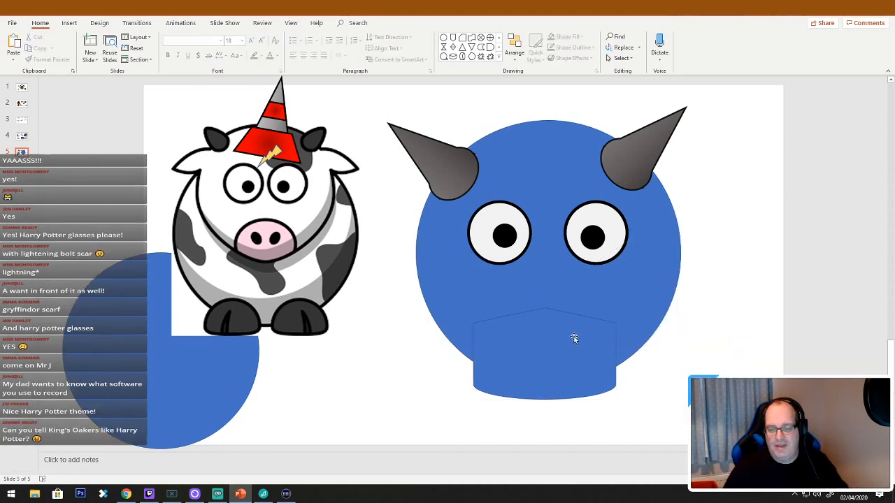
Try widening the Display shape on the lower face, and delete it
left_click(613, 360)
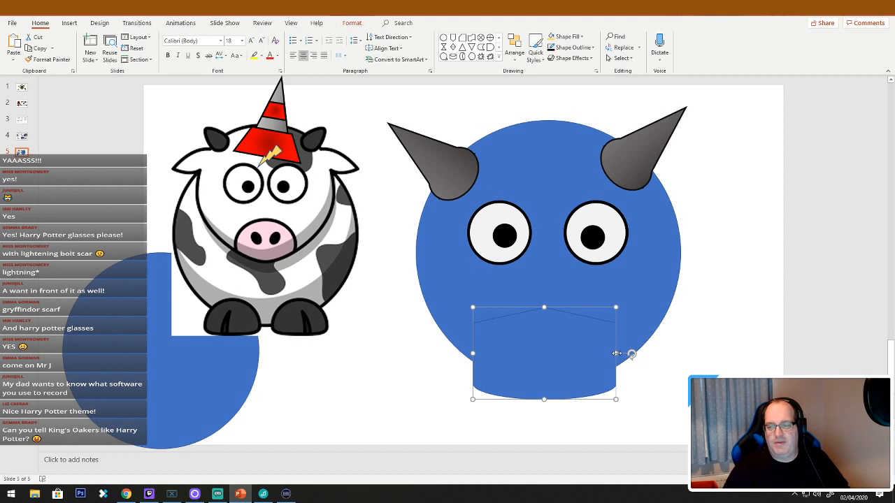
left_click_drag(615, 353, 634, 354)
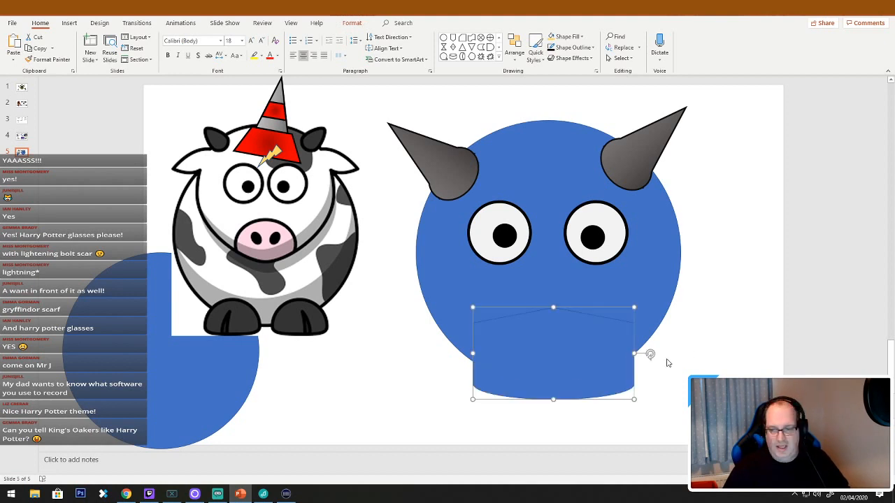
left_click(731, 343)
left_click(599, 358)
key("Delete")
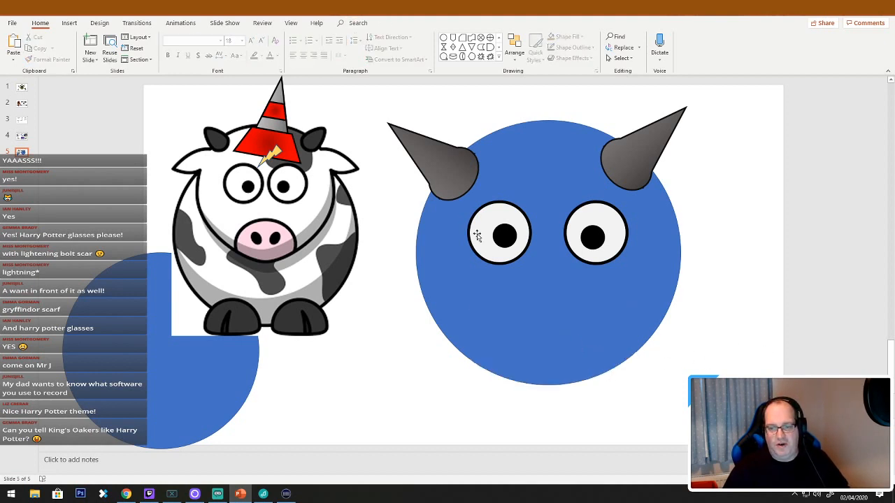
Draw a wide heart, make it slightly taller, and place it in the empty area below the reference cow
left_click(500, 56)
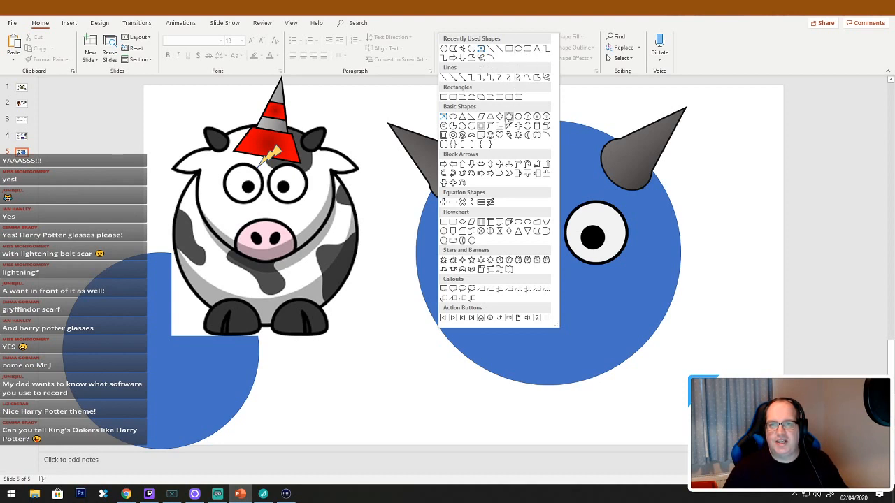
left_click(508, 116)
left_click_drag(393, 288, 573, 369)
mouse_move(521, 350)
left_mouse_down()
mouse_move(563, 379)
mouse_move(587, 380)
mouse_move(580, 374)
mouse_move(548, 401)
left_mouse_up()
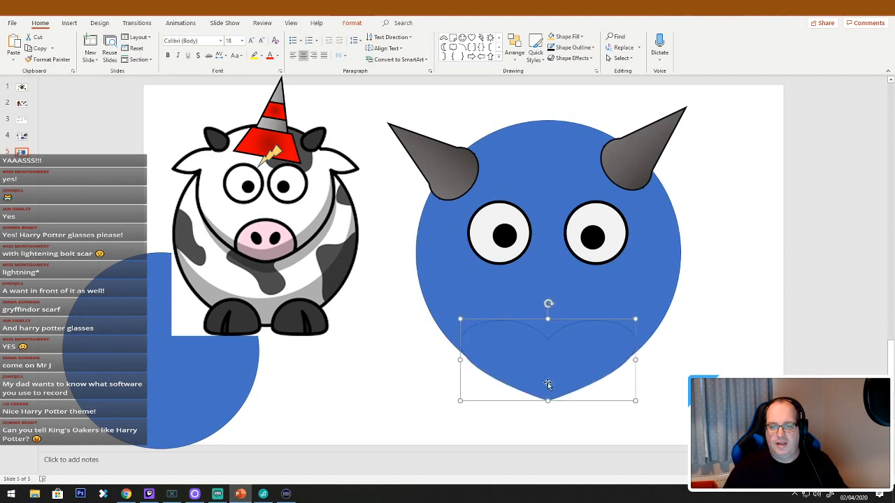
left_click_drag(548, 319, 548, 310)
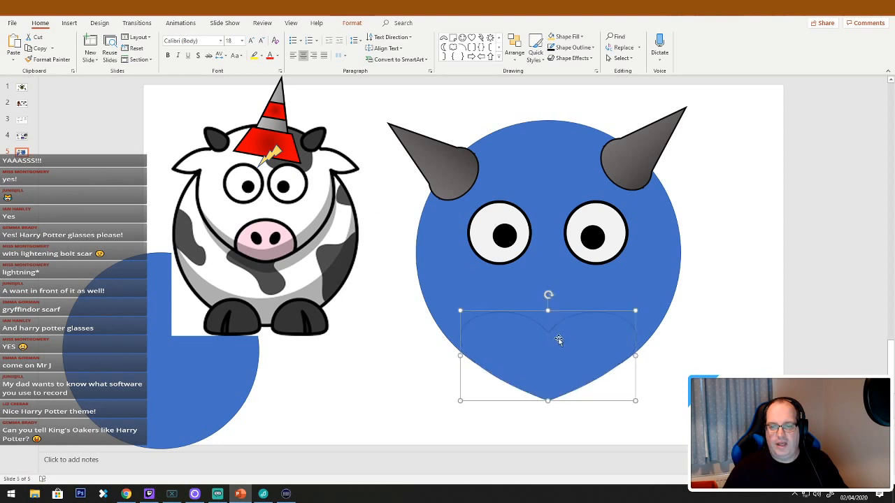
mouse_move(558, 348)
left_mouse_down()
mouse_move(405, 365)
mouse_move(376, 395)
mouse_move(380, 383)
left_mouse_up()
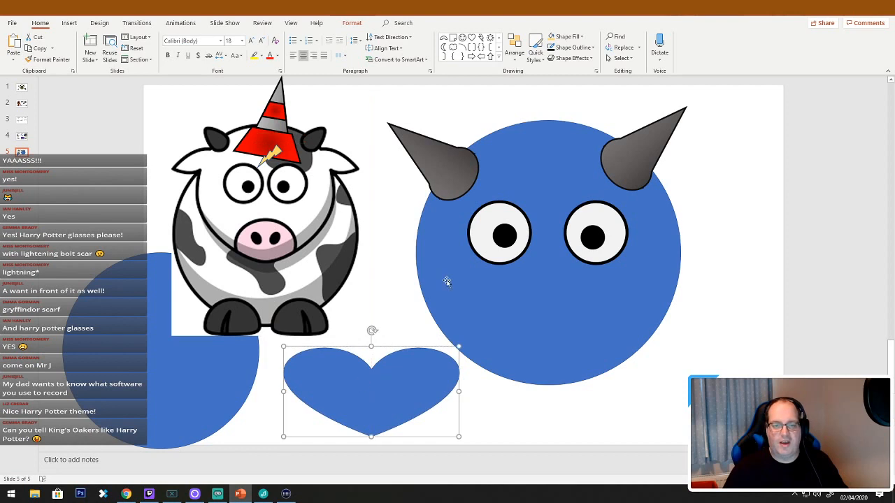
Draw a flat oval over the heart's upper lobes and stretch it to the heart's full width
left_click(498, 58)
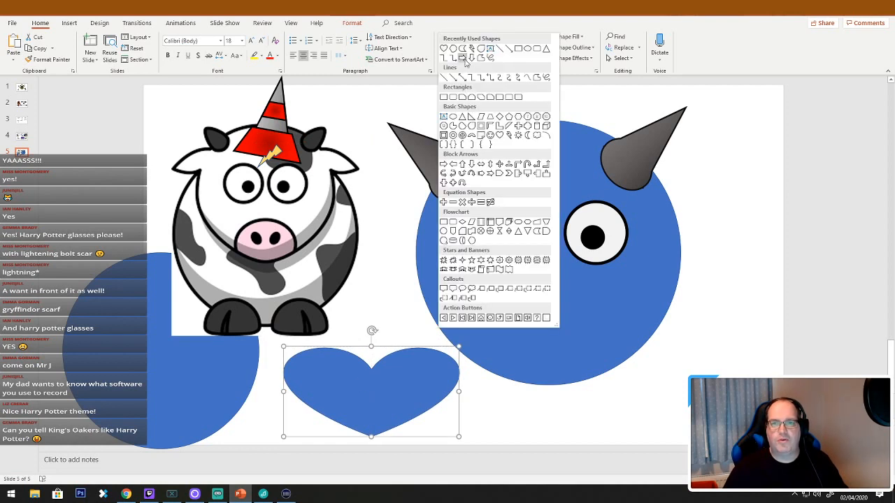
left_click(453, 117)
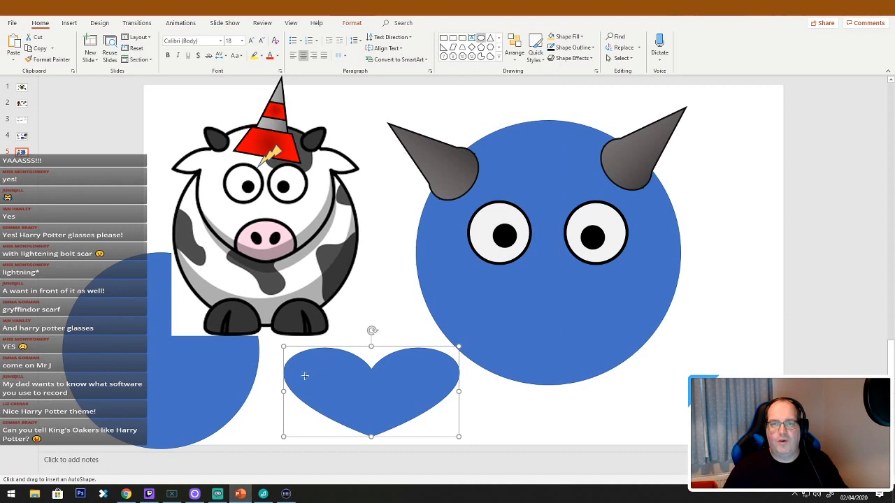
left_click_drag(301, 359, 460, 420)
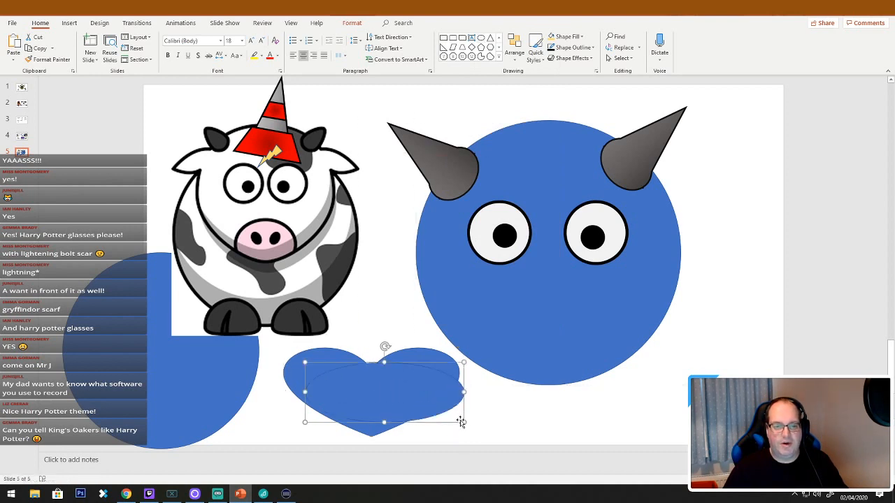
left_click_drag(407, 382, 389, 359)
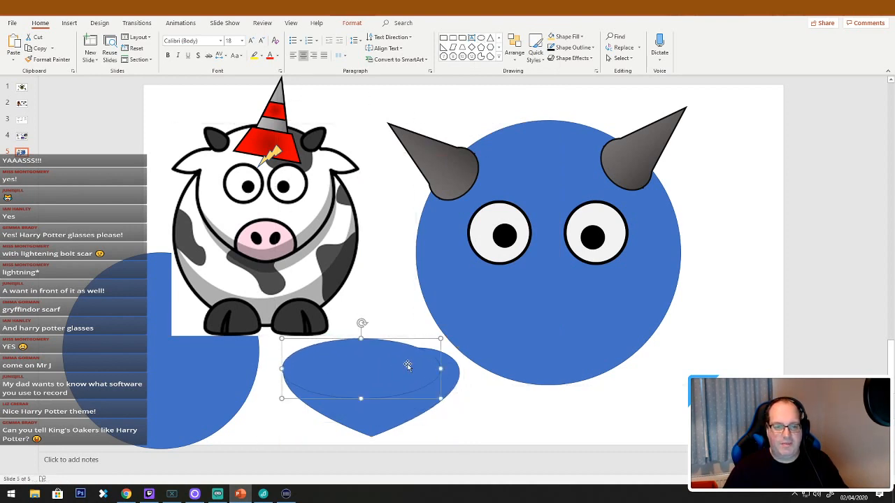
left_click_drag(441, 368, 459, 372)
left_click(500, 427)
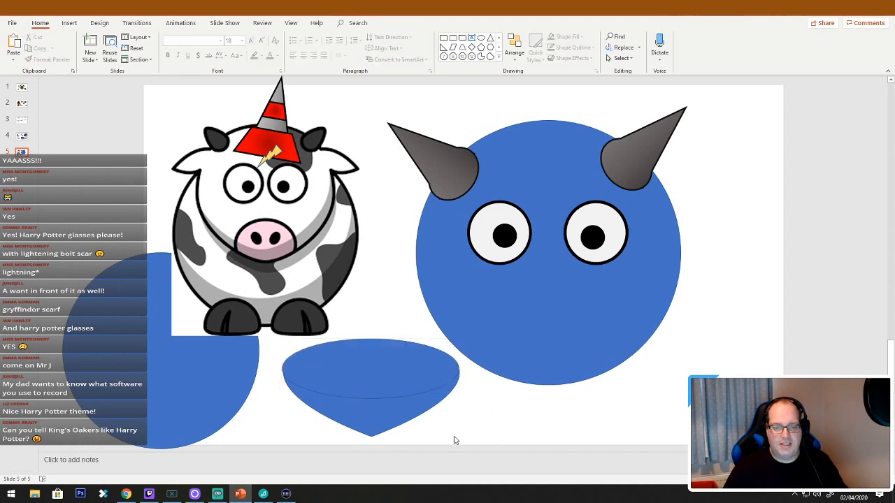
Merge the oval and the heart into one shape with Union
left_click(346, 413)
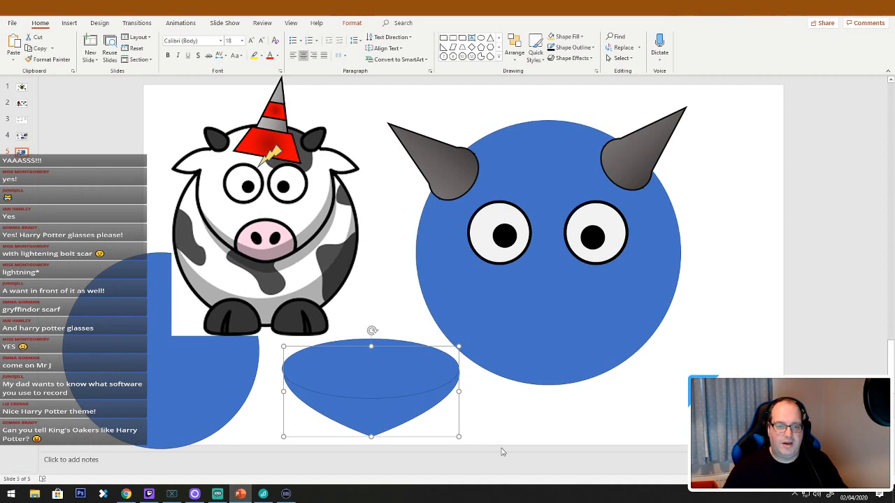
left_click_drag(532, 448, 241, 312)
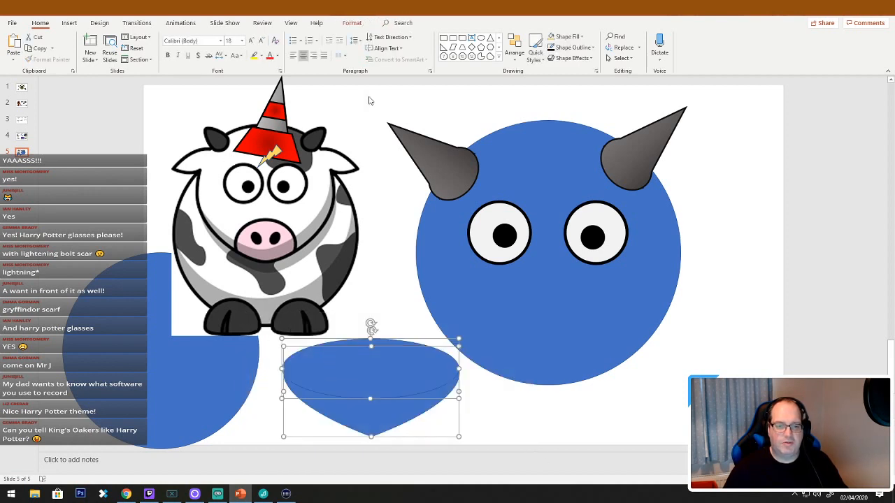
left_click(352, 23)
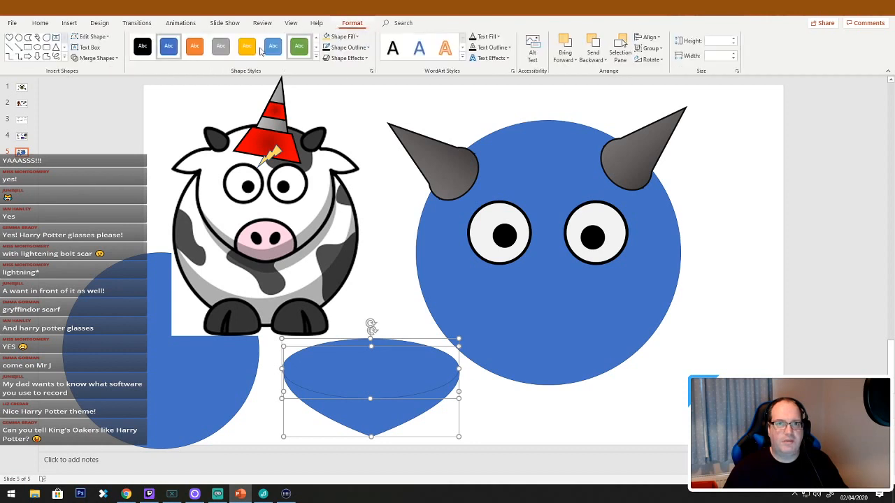
left_click(97, 58)
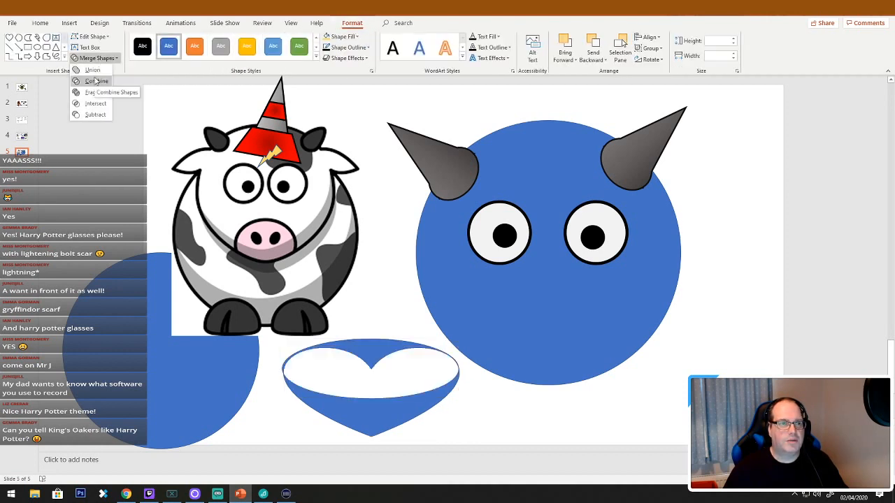
left_click(93, 70)
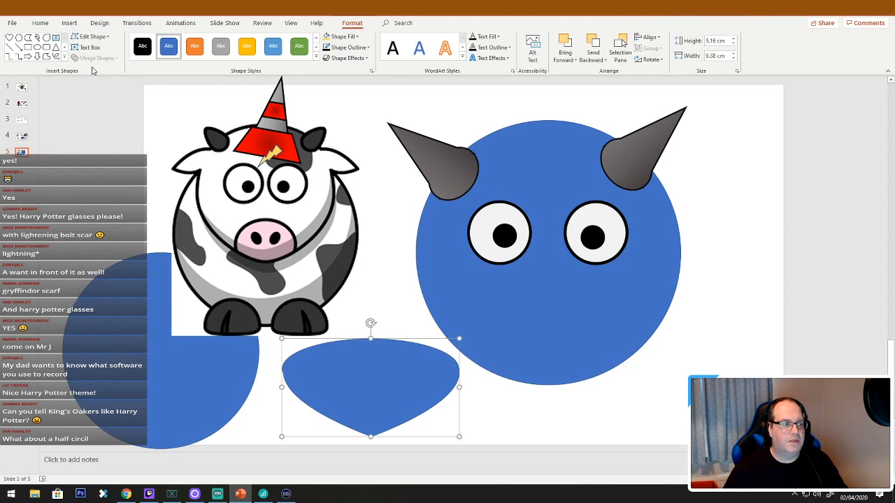
Move the merged heart-and-oval shape onto the lower part of the head circle and reduce its height to about 4.75 cm
left_click_drag(368, 378, 540, 347)
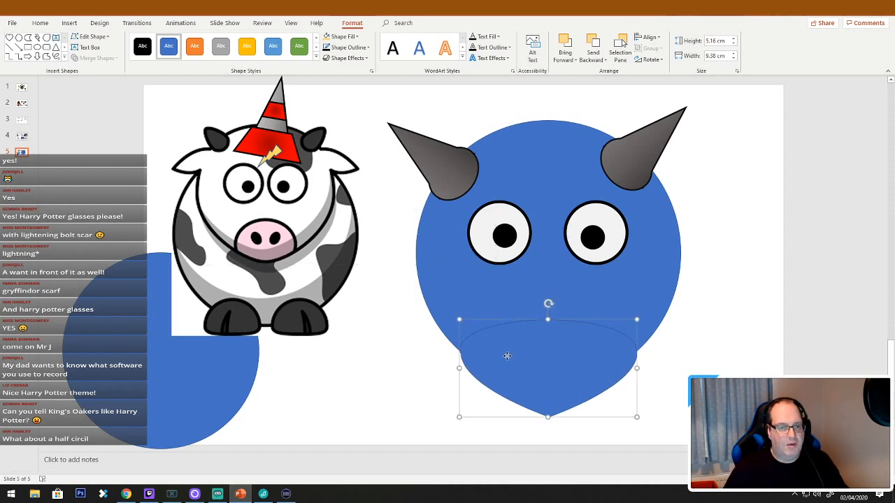
left_click_drag(507, 355, 506, 349)
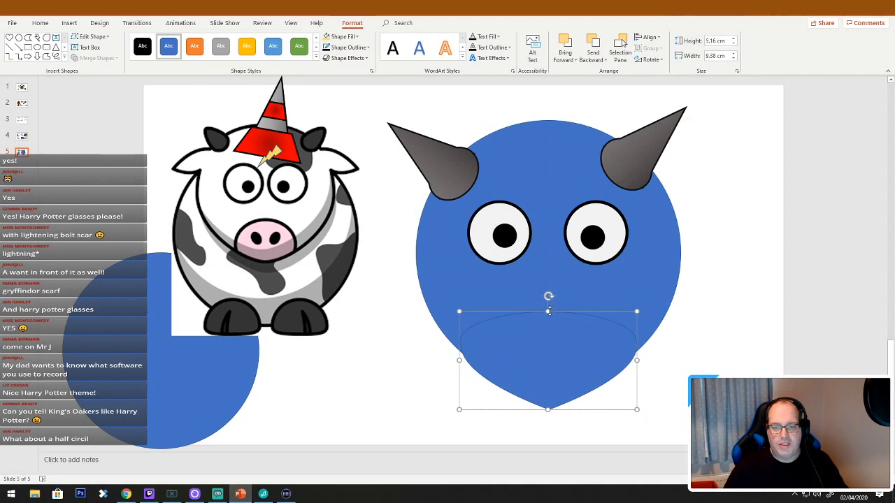
left_click_drag(548, 311, 547, 320)
Give the merged muzzle shape a black outline with a 3 pt weight
right_click(549, 347)
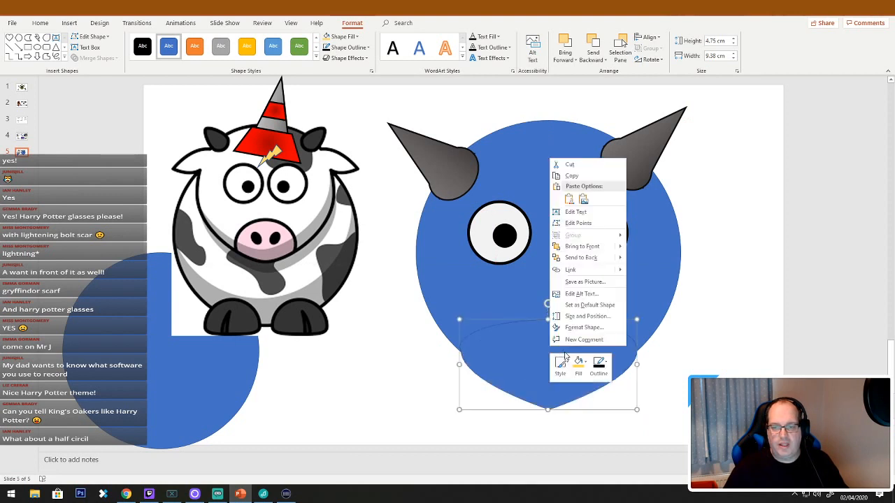
left_click(600, 366)
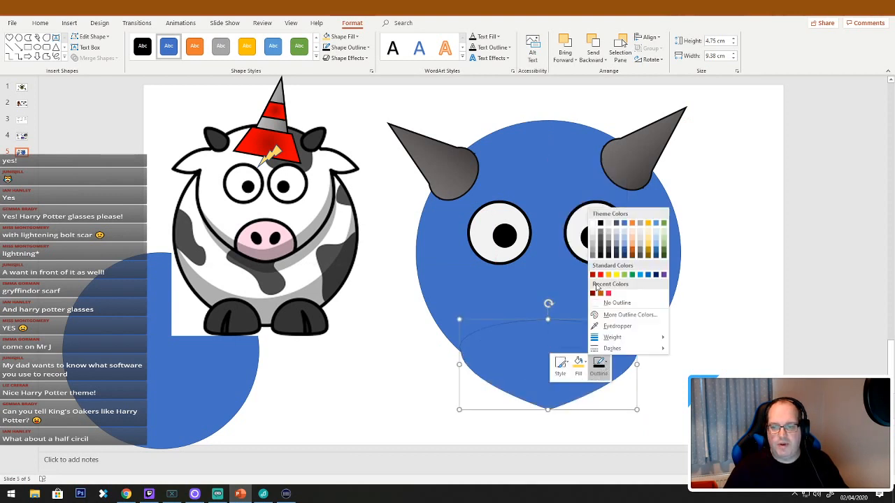
left_click(602, 225)
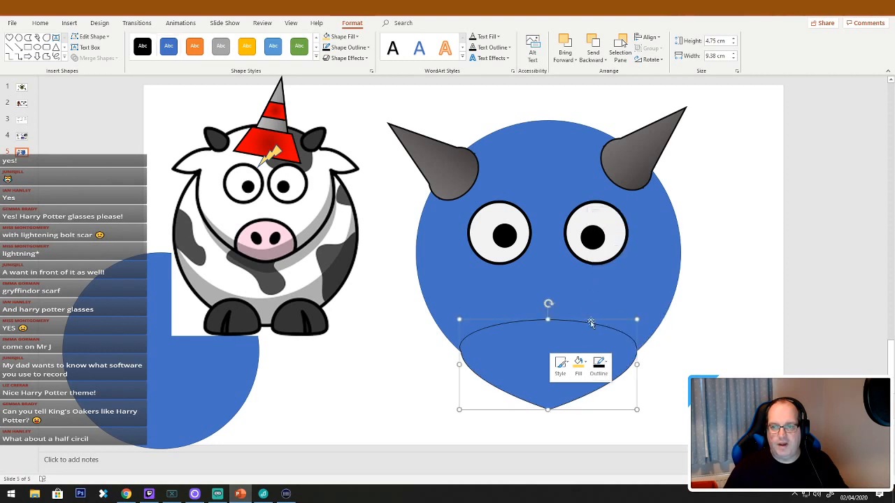
left_click(599, 364)
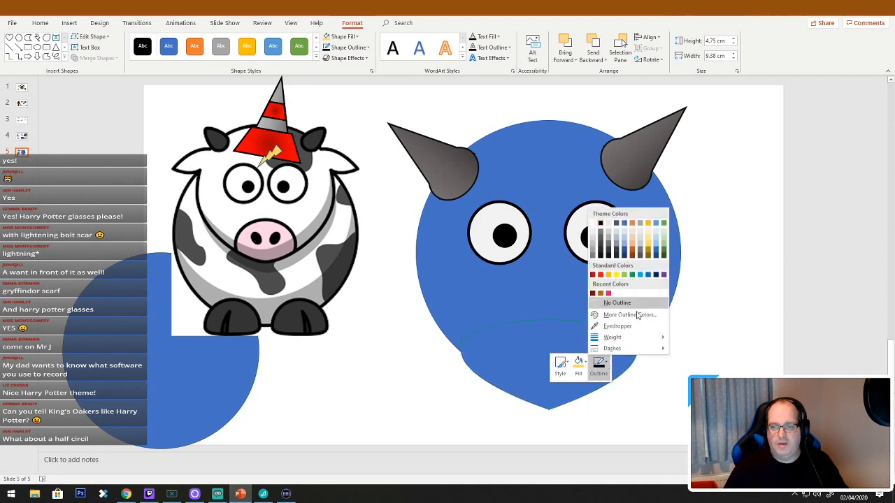
mouse_move(636, 338)
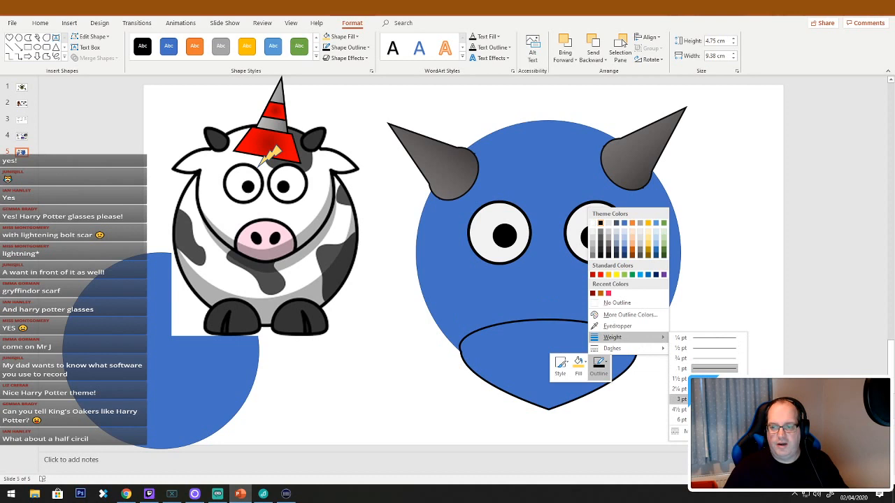
left_click(696, 399)
left_click(487, 390)
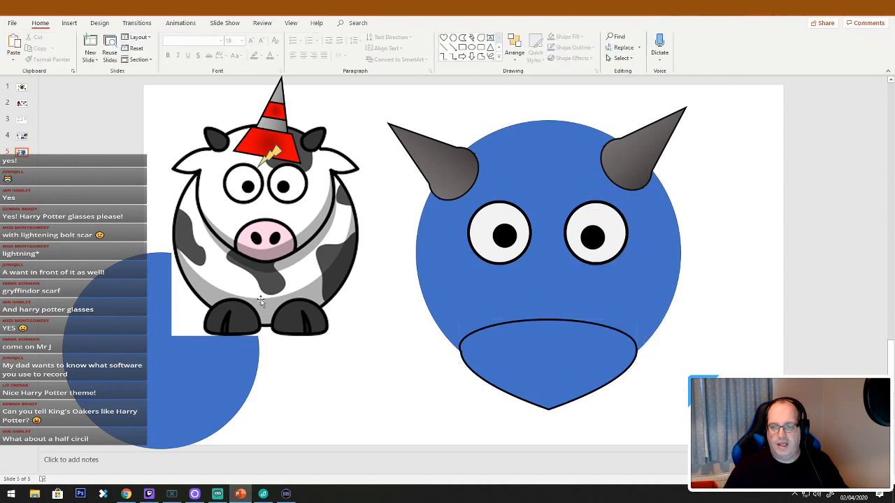
right_click(580, 369)
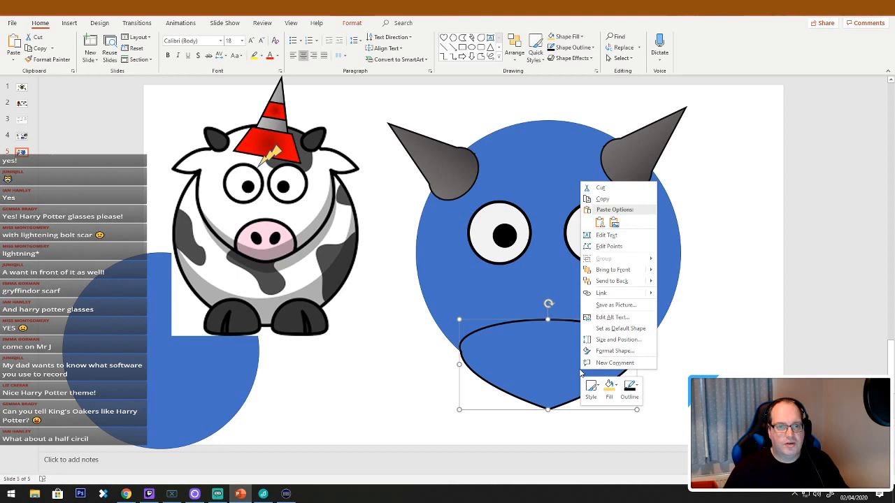
left_click(637, 390)
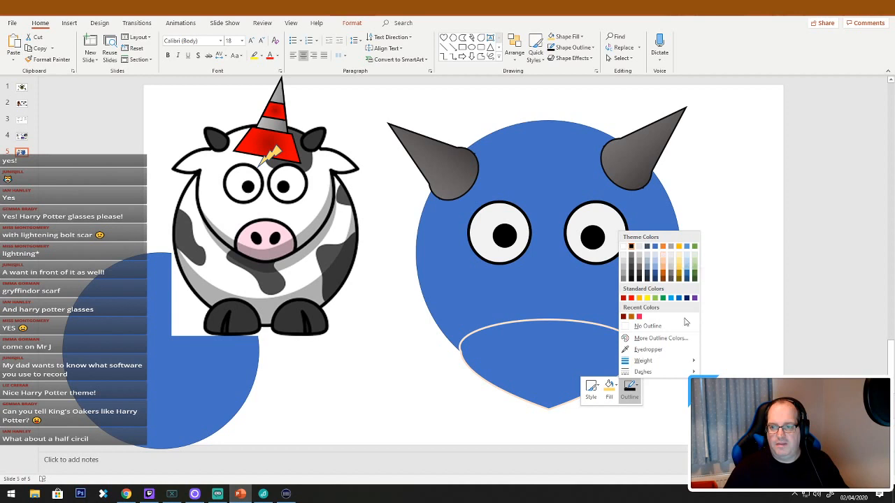
left_click(647, 399)
Fill the muzzle shape with a custom light pink colour
right_click(572, 371)
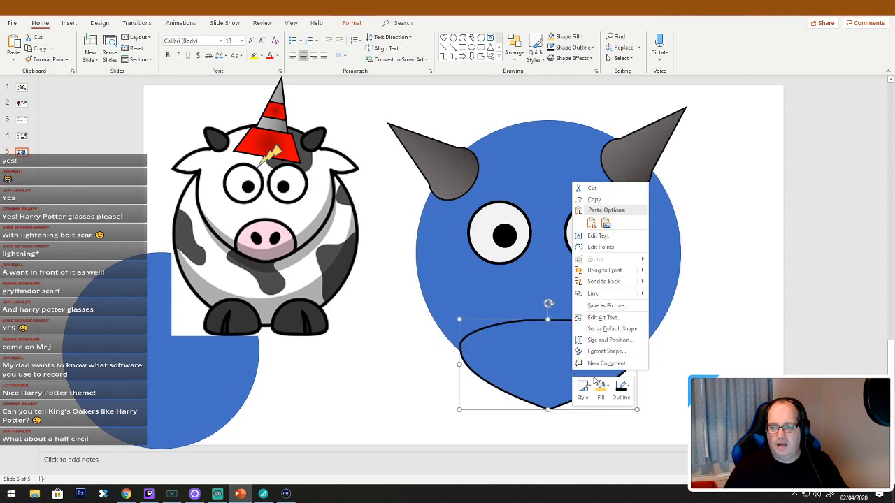
left_click(600, 386)
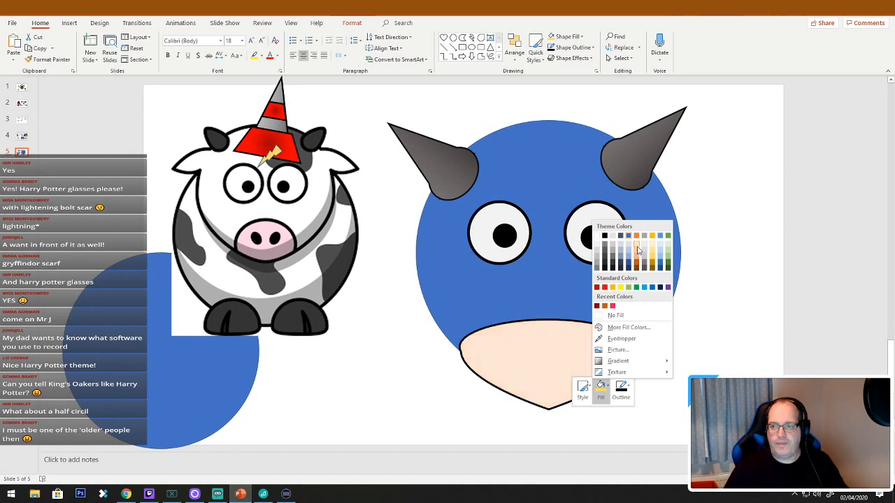
left_click(628, 328)
left_click(456, 204)
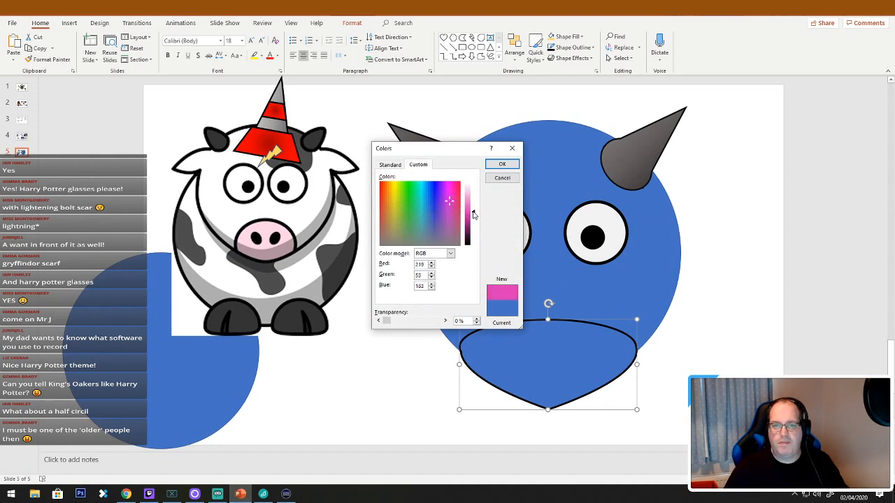
left_click_drag(472, 214, 473, 201)
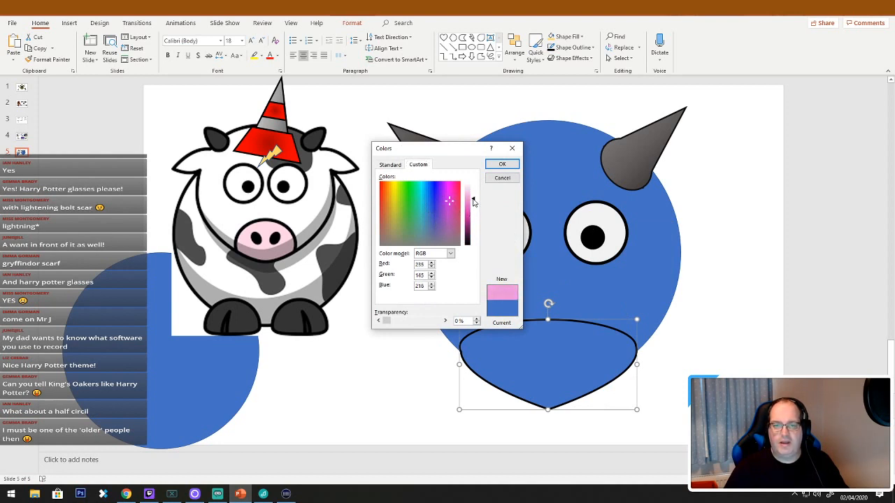
left_click(502, 164)
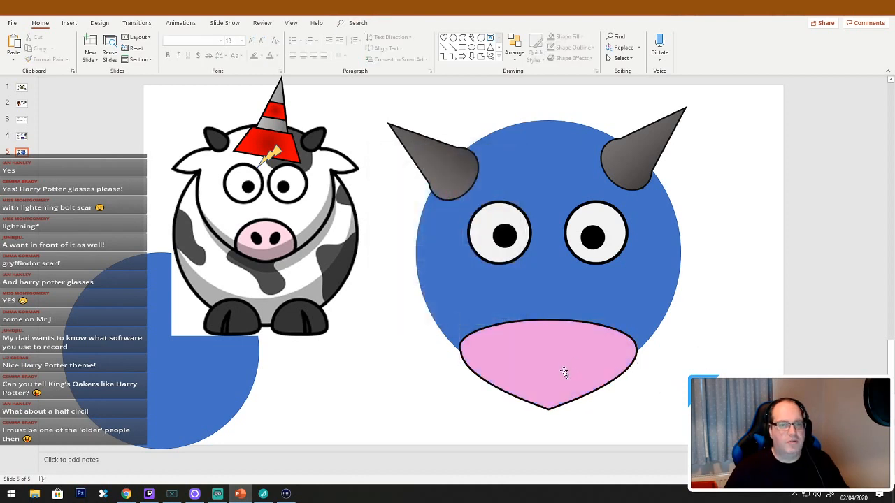
Fill the large head circle with plain white
left_click(603, 283)
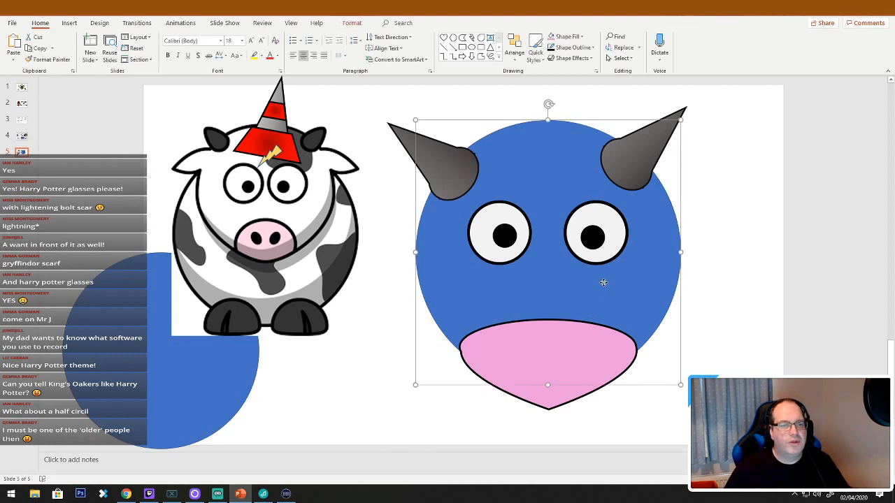
right_click(604, 282)
left_click(633, 299)
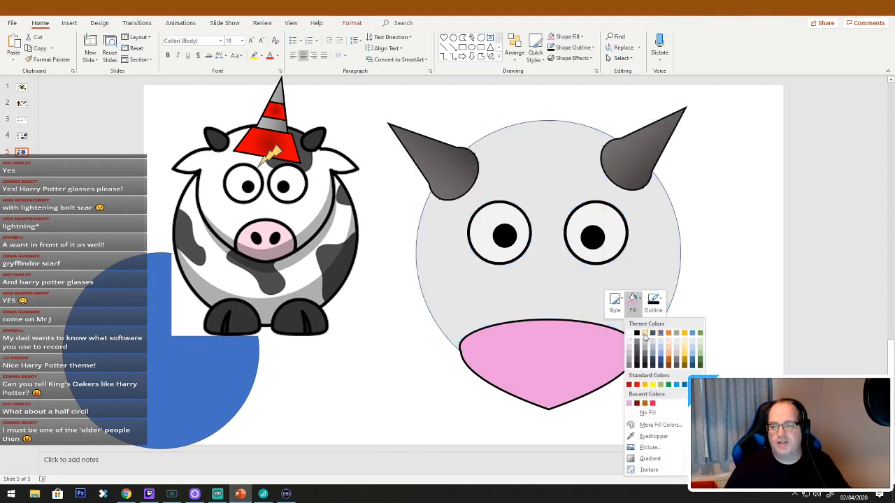
left_click(628, 333)
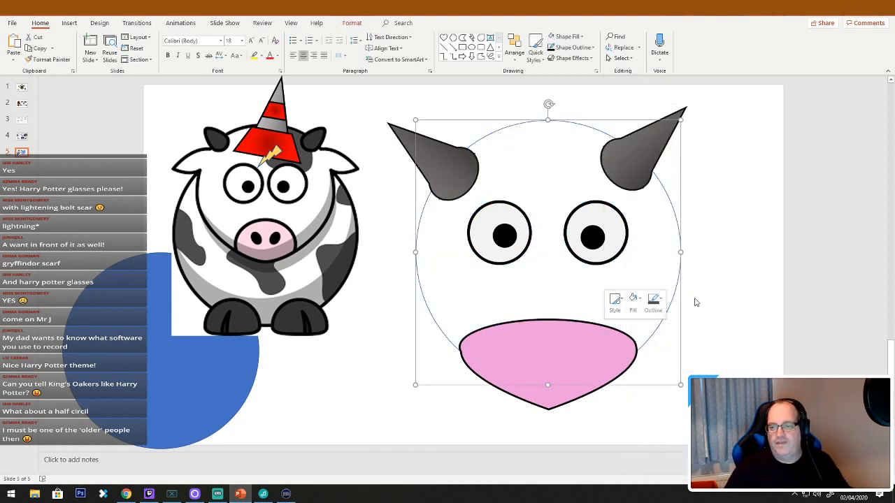
left_click(722, 288)
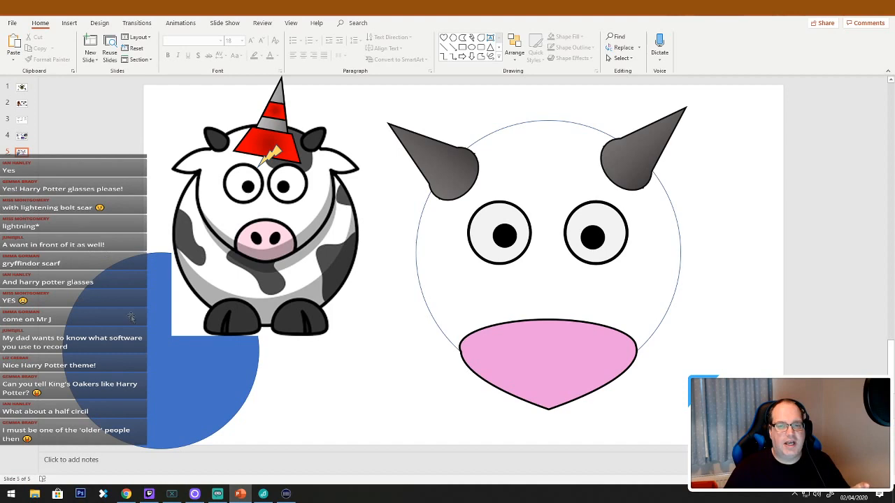
Look at the cow-print pattern on slide 4, and start a picture fill from a file for the head circle on slide 5
left_click(22, 136)
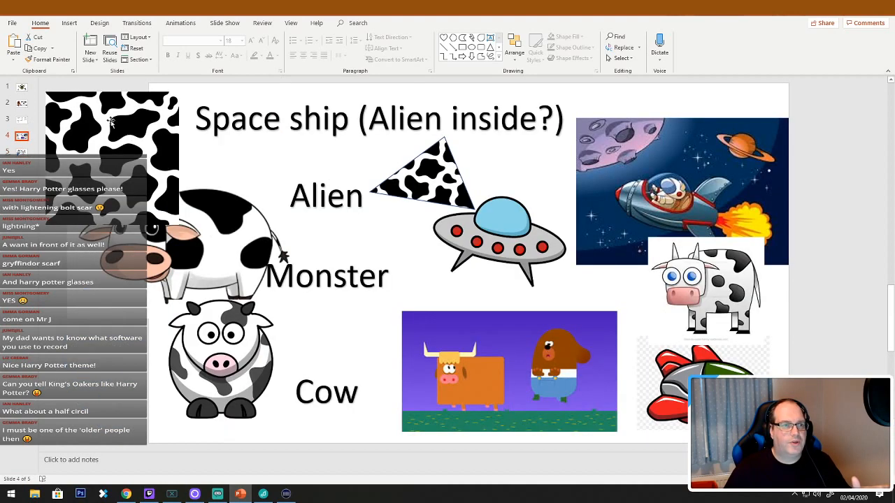
key("Down")
left_click(468, 292)
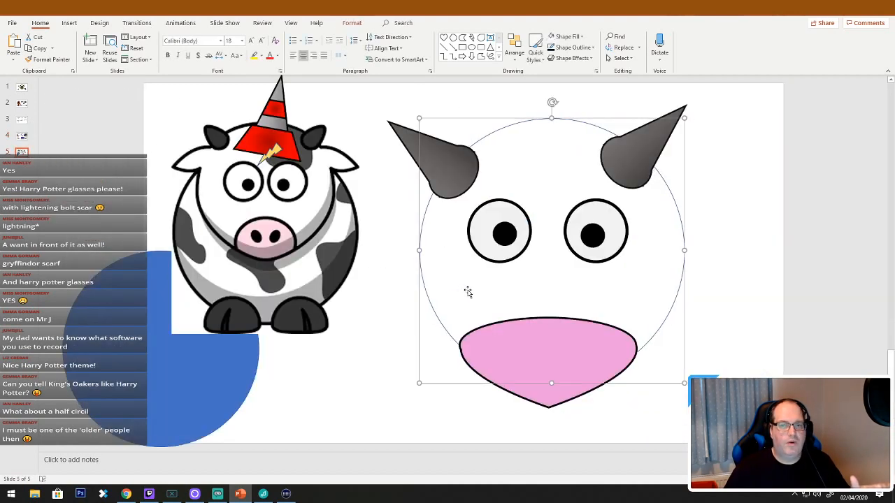
right_click(468, 292)
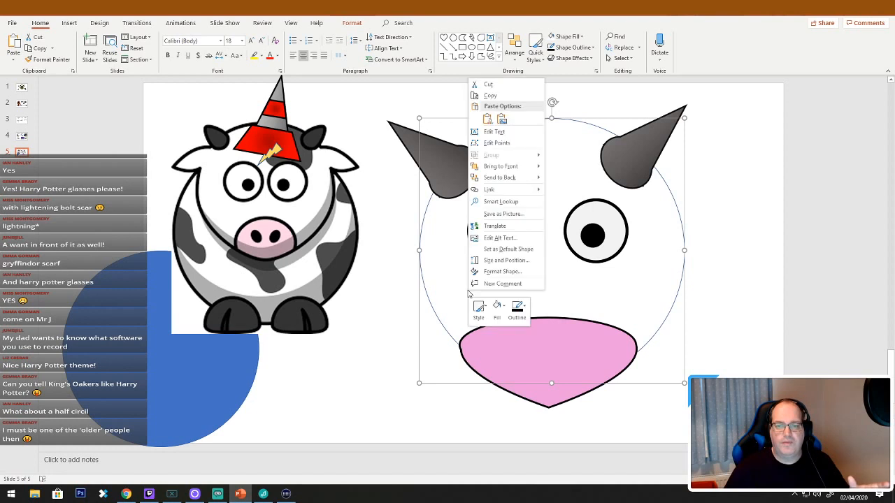
left_click(505, 312)
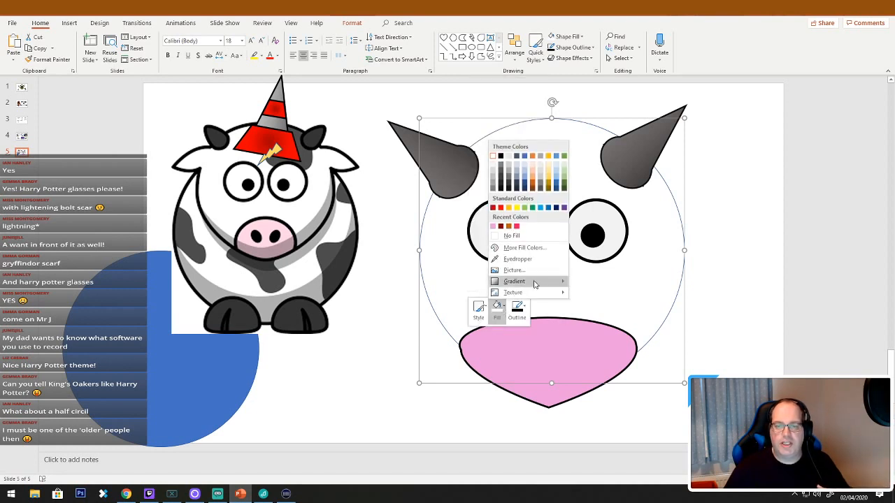
mouse_move(534, 283)
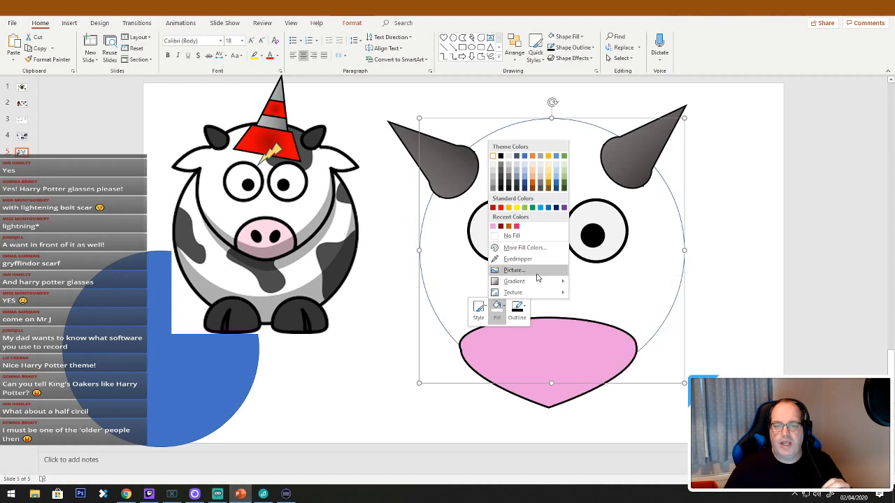
left_click(521, 269)
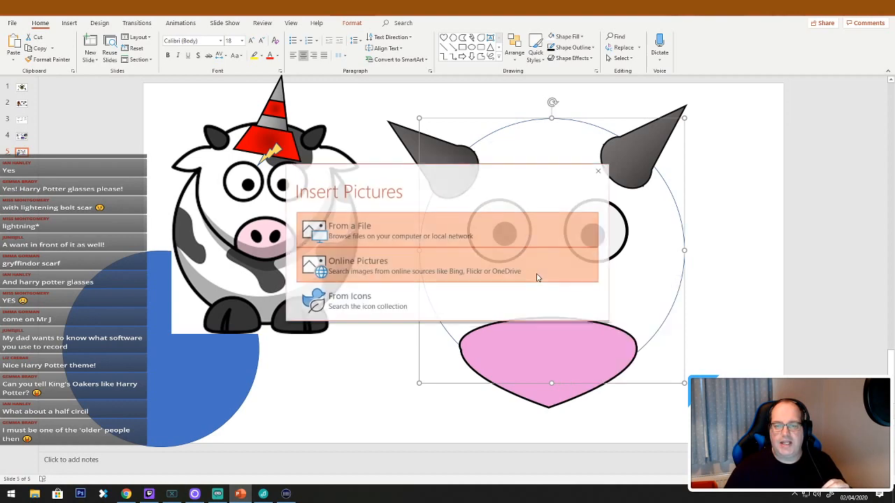
left_click(352, 230)
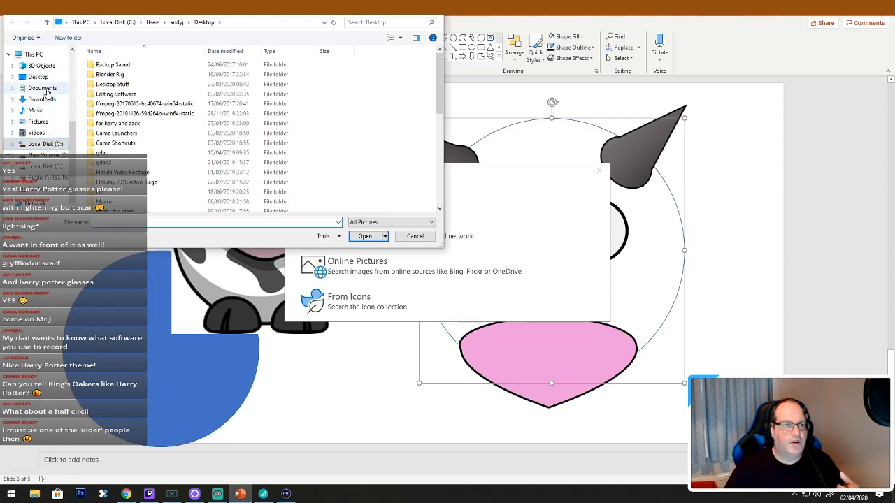
Show all file types in the Desktop folder and fill the head circle with the image cow-print-seamless-pattern-vector (1)
left_click(46, 77)
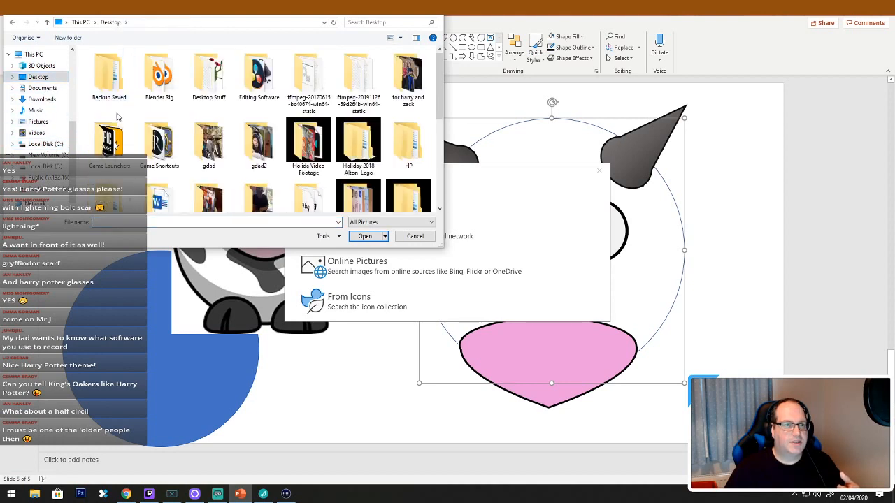
scroll(111, 143, "down", 5)
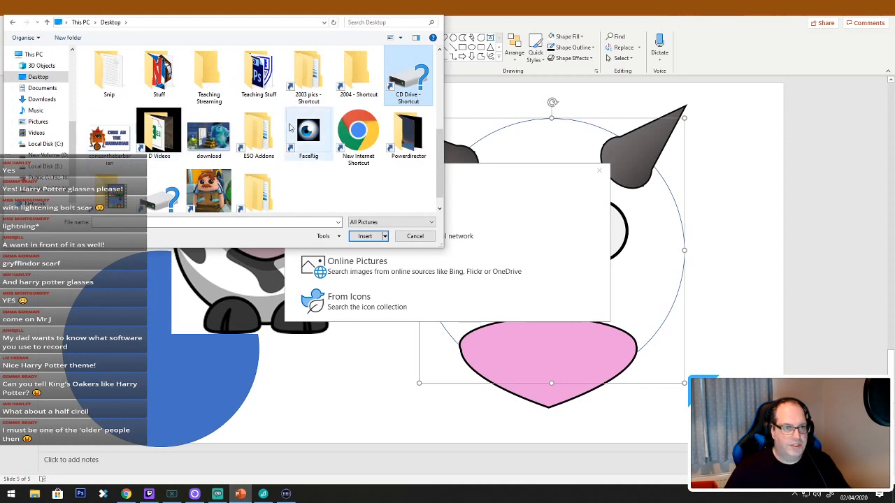
left_click(366, 222)
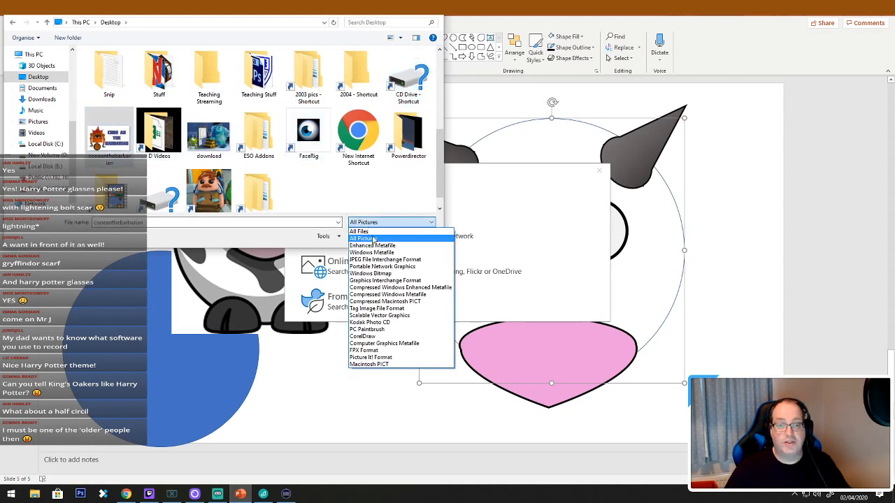
left_click(359, 232)
left_click(308, 175)
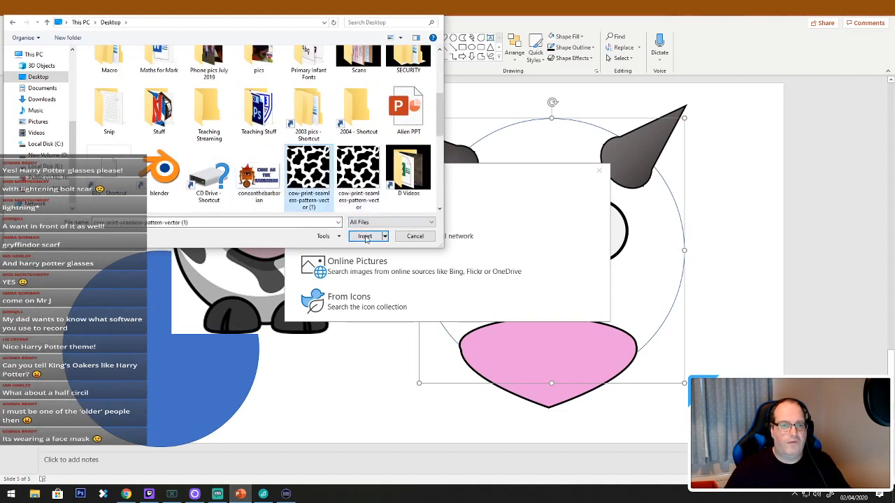
left_click(365, 236)
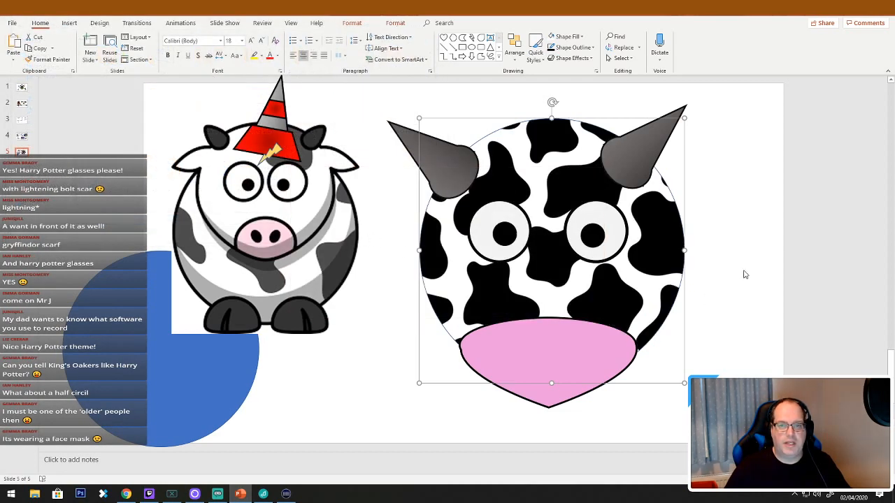
left_click(735, 275)
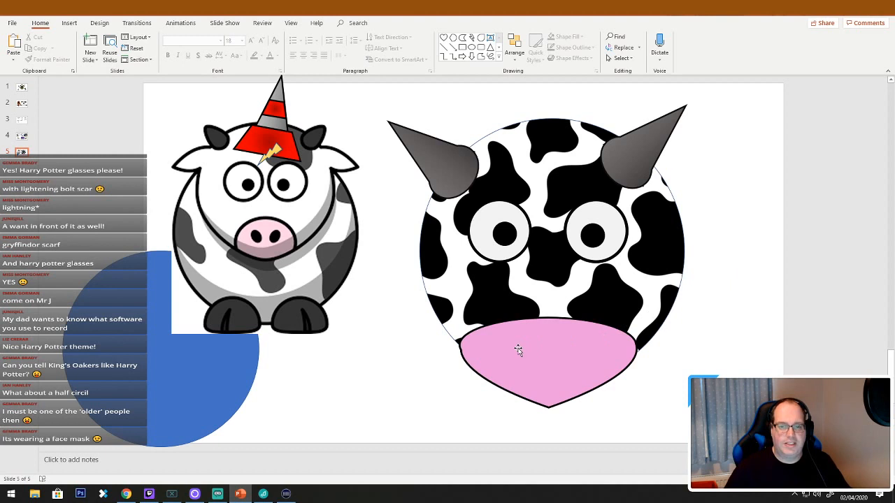
Move the pink muzzle slightly higher on the face and widen it so it spans the lower part of the head
mouse_move(519, 361)
left_mouse_down()
mouse_move(519, 352)
mouse_move(506, 349)
left_mouse_up()
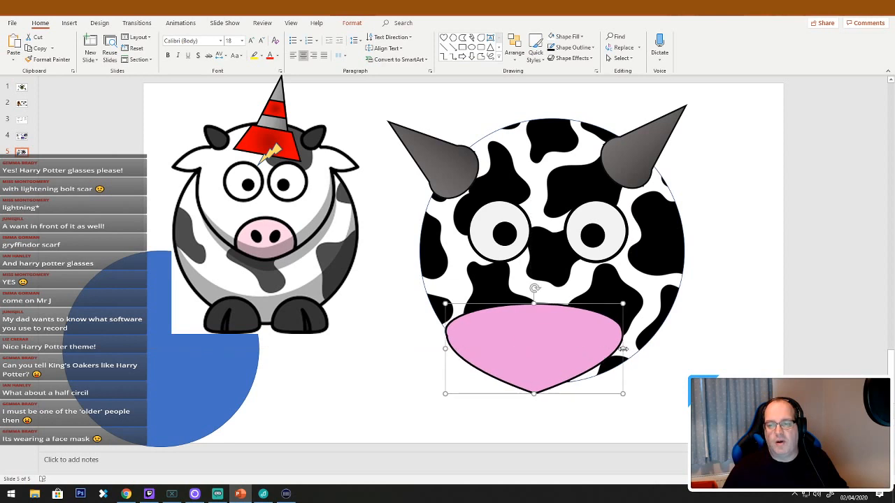
left_click_drag(623, 348, 650, 347)
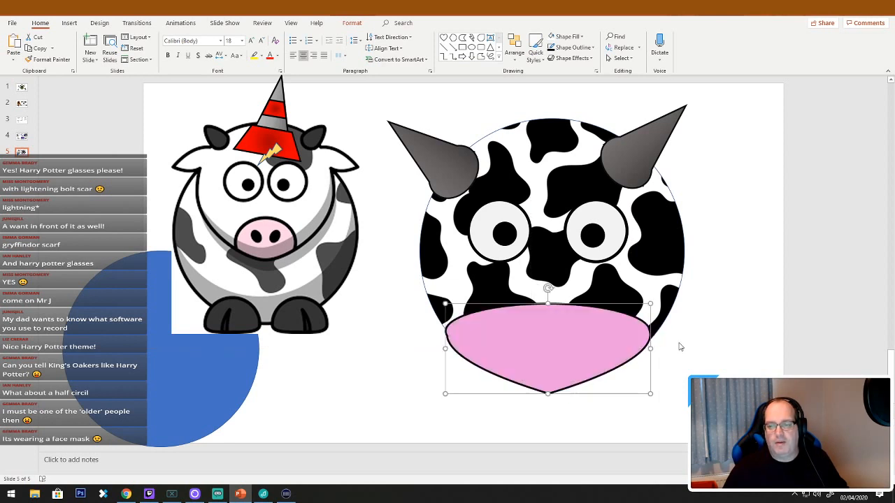
left_click(679, 347)
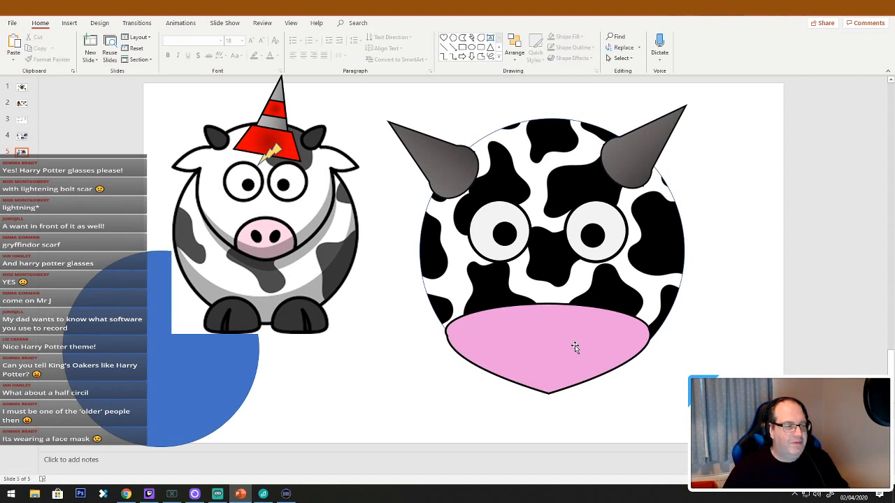
Widen the pink muzzle slightly so it reaches across the lower part of the cow's head
left_click(626, 341)
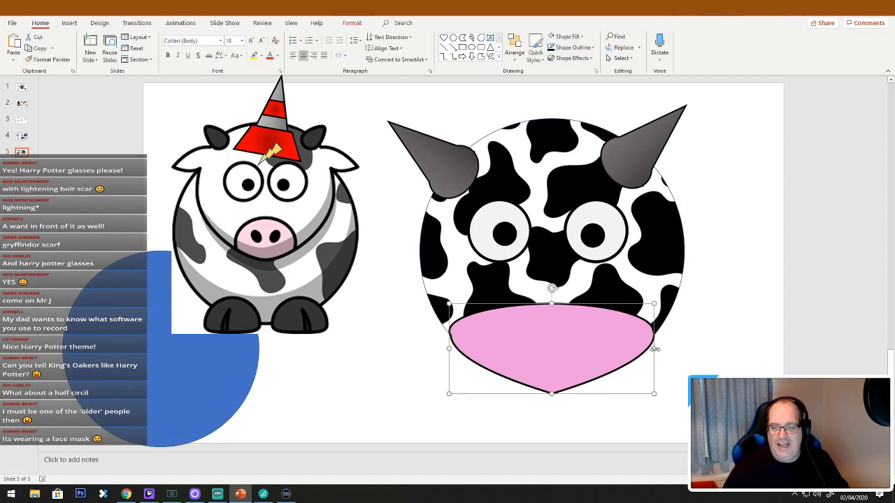
left_click_drag(652, 348, 668, 354)
left_click(687, 346)
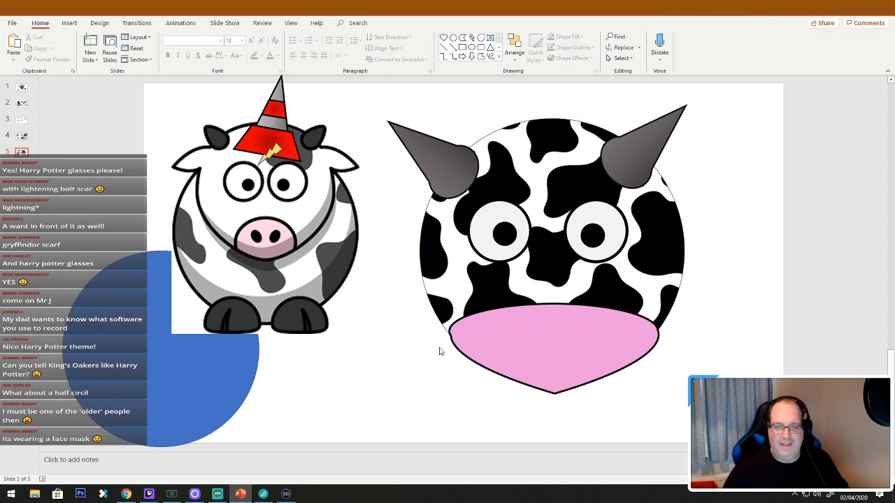
left_click(521, 337)
left_click(355, 327)
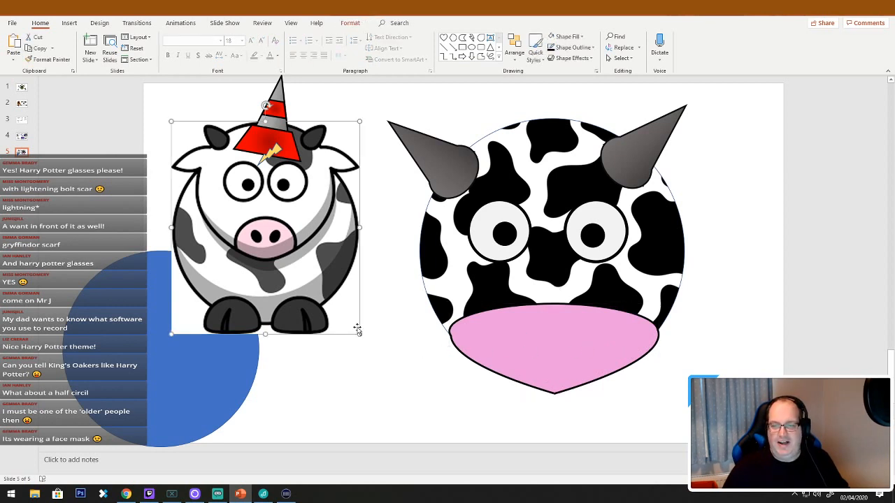
Change the muzzle's fill to a lighter custom pink with RGB 249, 223, 243
left_click(534, 347)
right_click(533, 345)
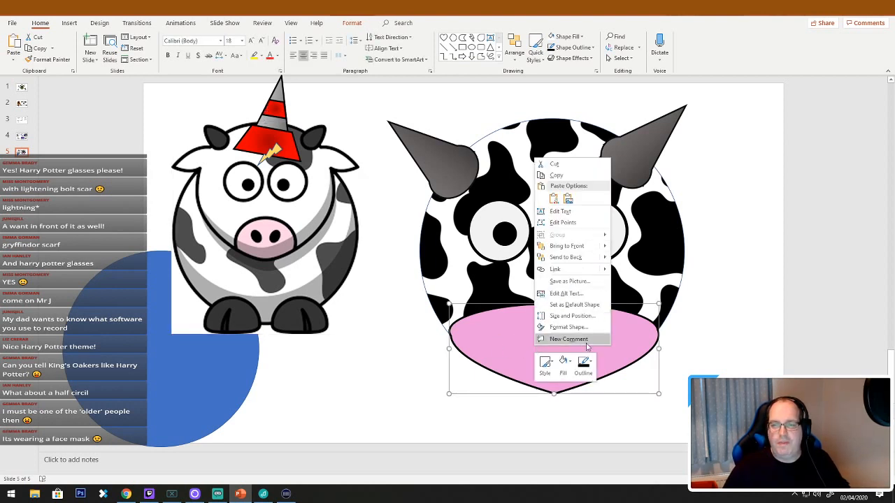
left_click(563, 362)
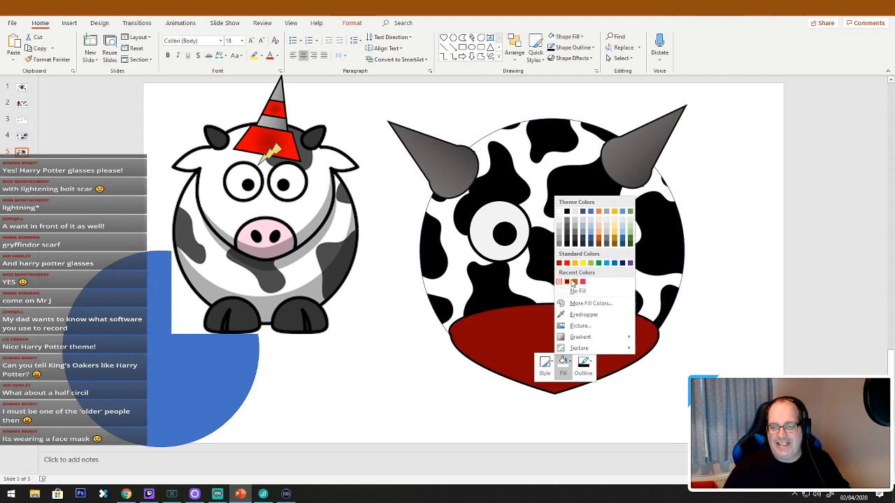
left_click(597, 303)
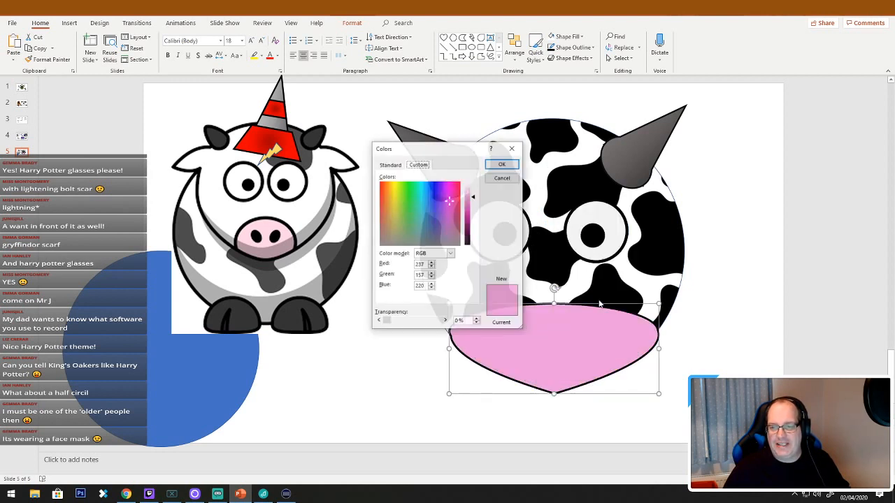
left_click_drag(473, 199, 471, 190)
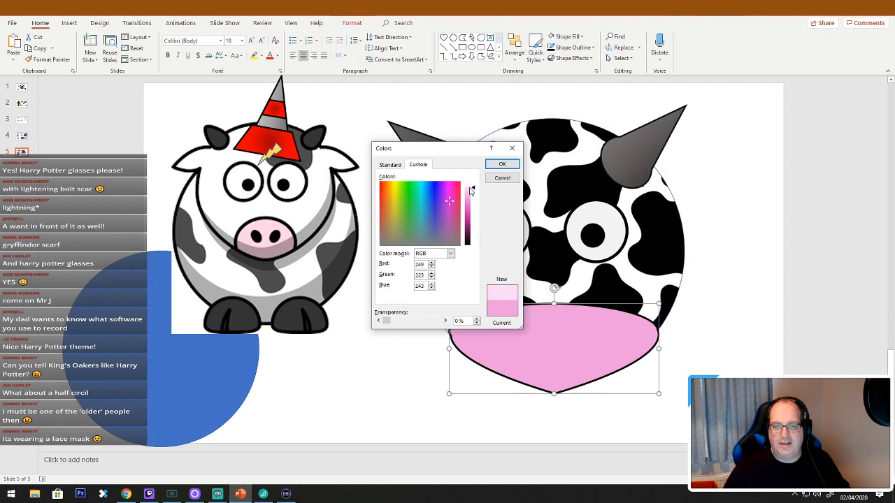
left_click(502, 164)
left_click(362, 311)
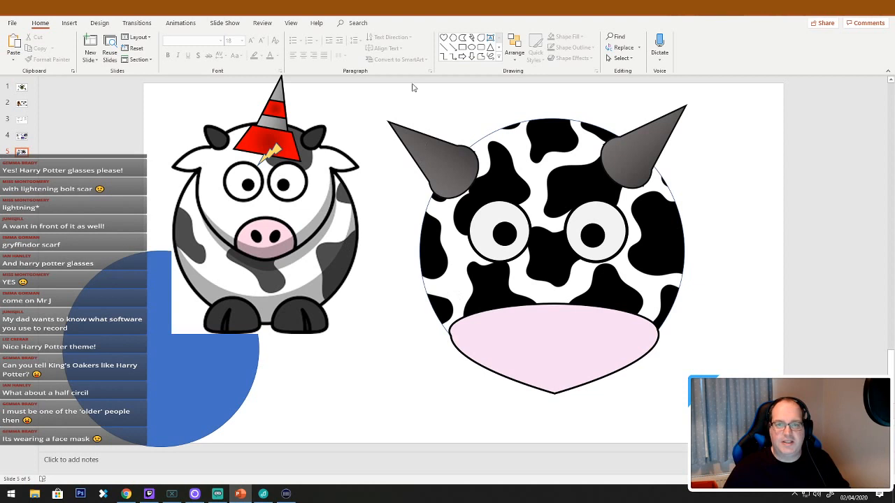
Draw a small tilted oval nostril on the right side of the muzzle and fill it black
left_click(471, 47)
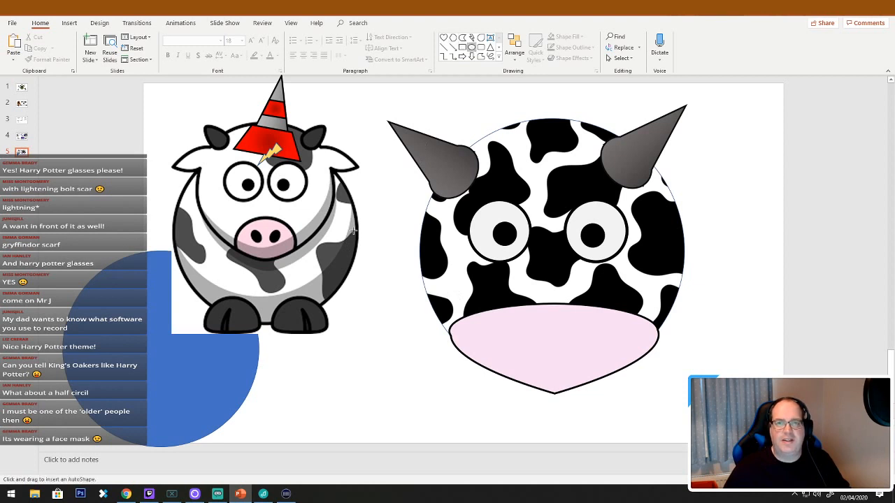
left_click_drag(385, 285, 595, 335)
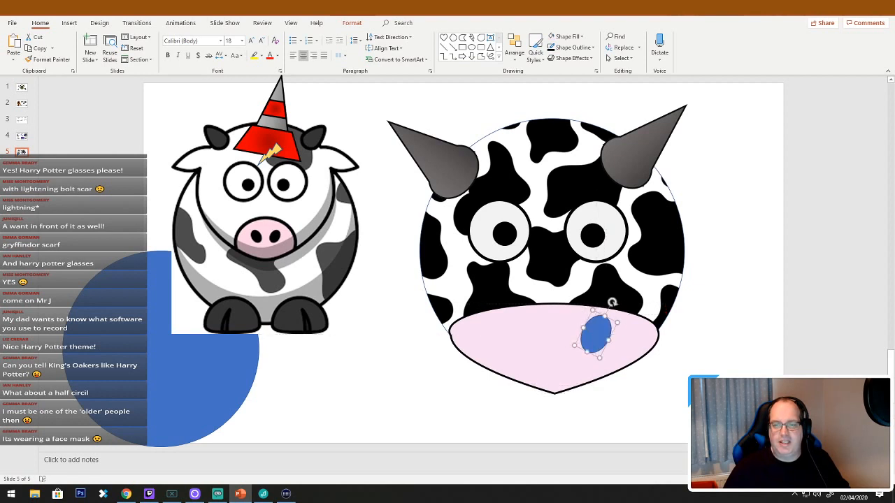
left_click(684, 391)
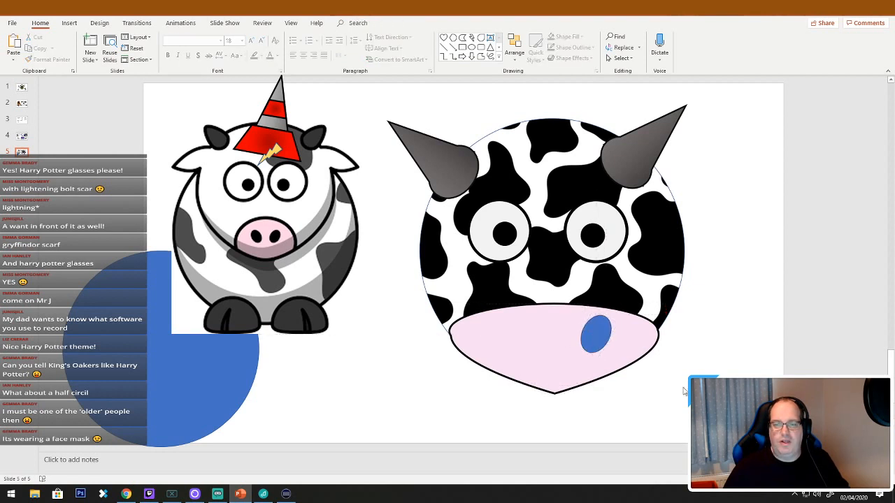
right_click(592, 340)
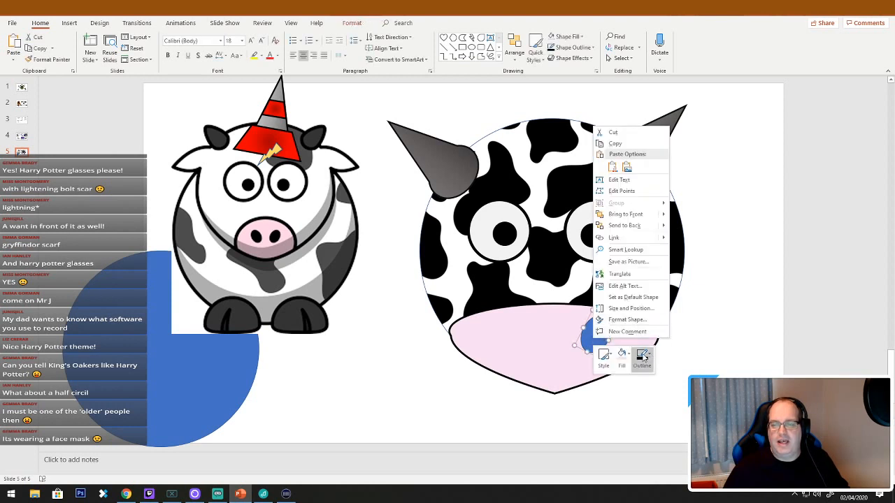
left_click(624, 357)
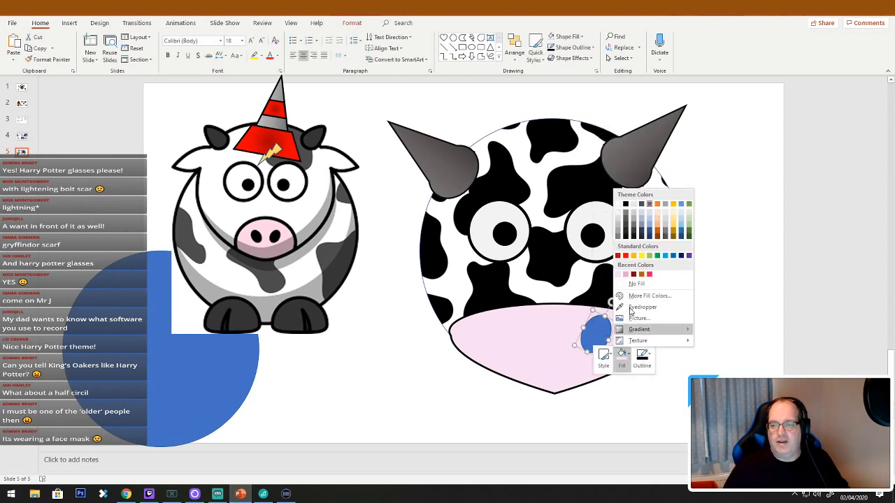
left_click(625, 204)
left_click(649, 364)
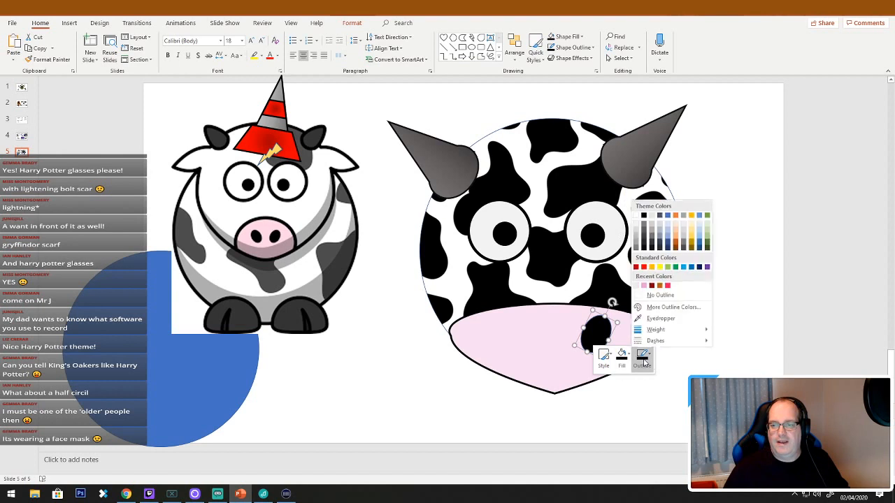
left_click(692, 366)
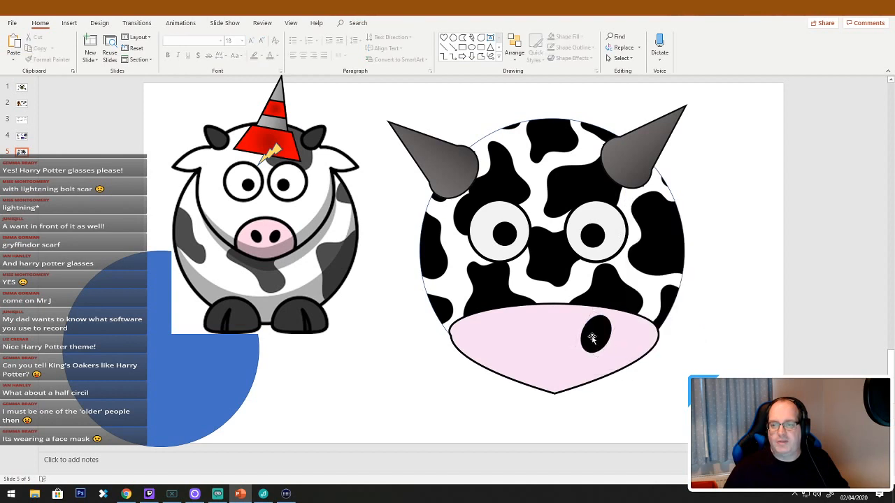
Duplicate the black nostril onto the left side of the muzzle, tilted the opposite way
left_click_drag(592, 335, 476, 303)
left_click_drag(506, 338, 512, 340)
left_click(734, 350)
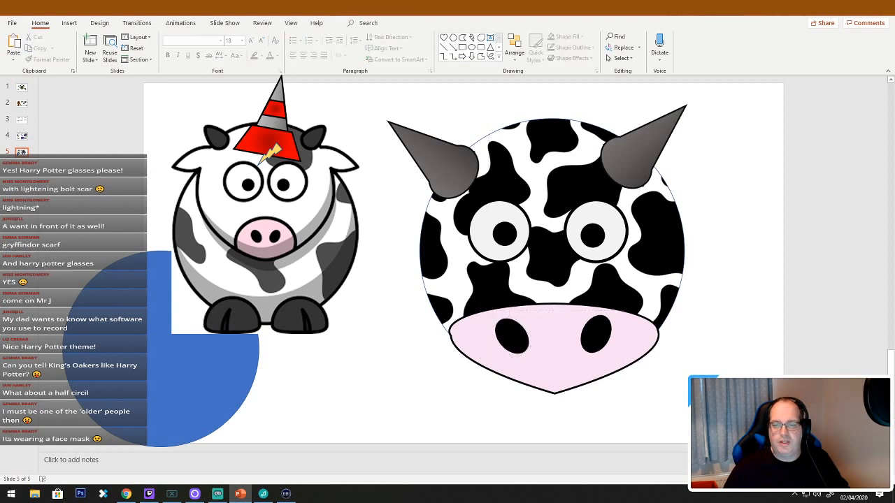
Make the outline of the cow-print head circle black and give it a thicker weight
left_click(677, 275)
right_click(677, 275)
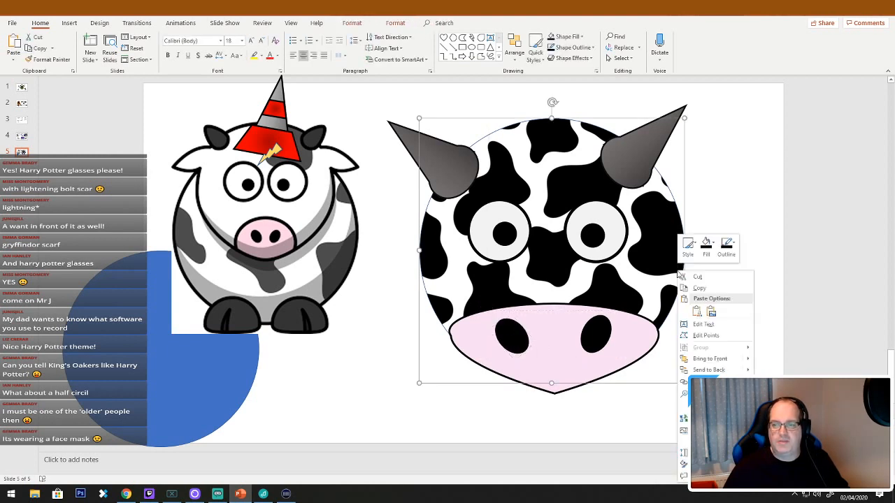
left_click(733, 250)
left_click(731, 278)
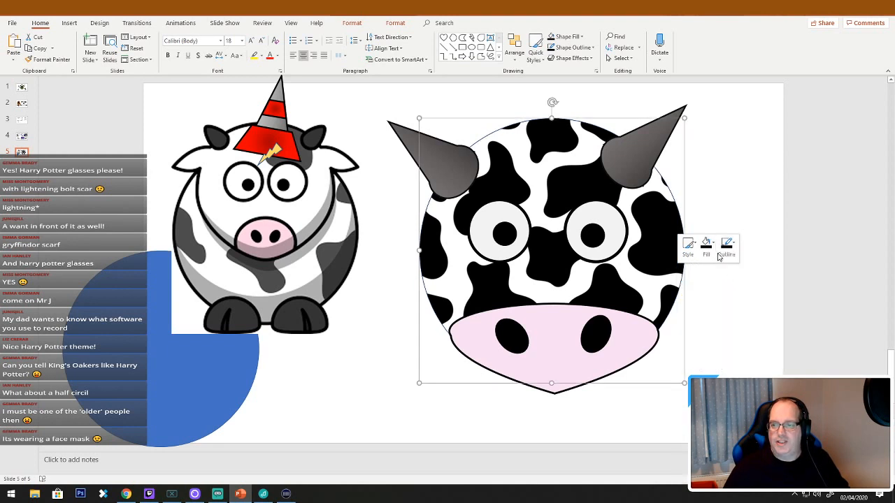
right_click(650, 246)
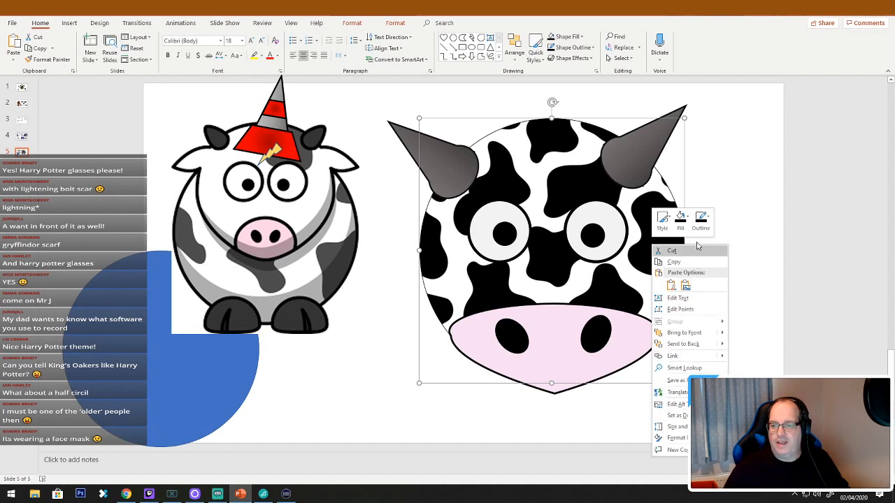
left_click(700, 221)
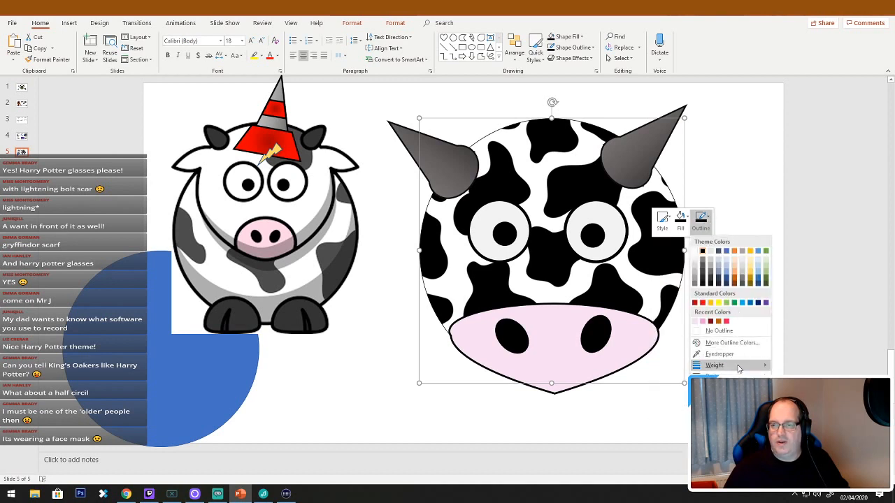
mouse_move(739, 369)
left_click(803, 429)
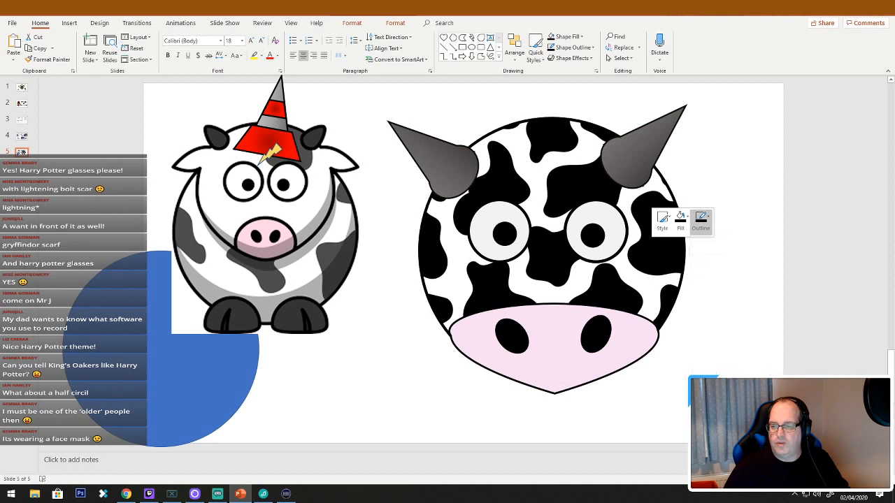
left_click(727, 363)
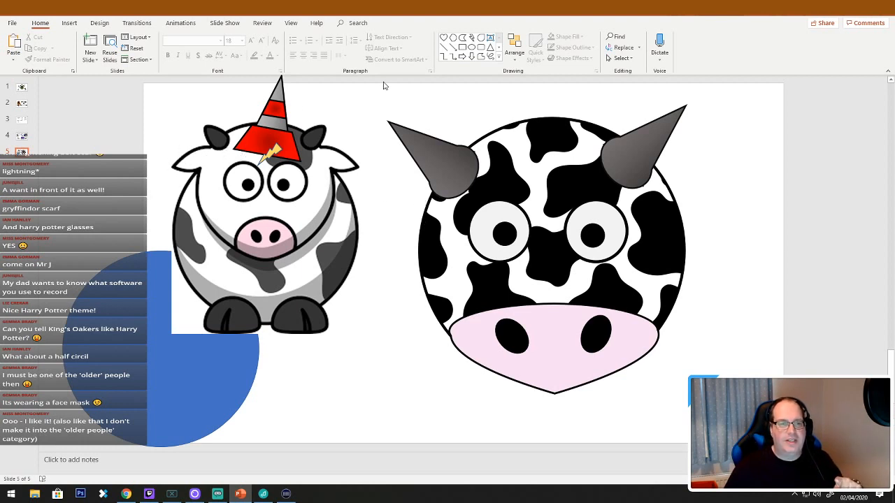
Try a thickened, rotated and stretched moon shape across the lower muzzle, and delete it
left_click(499, 57)
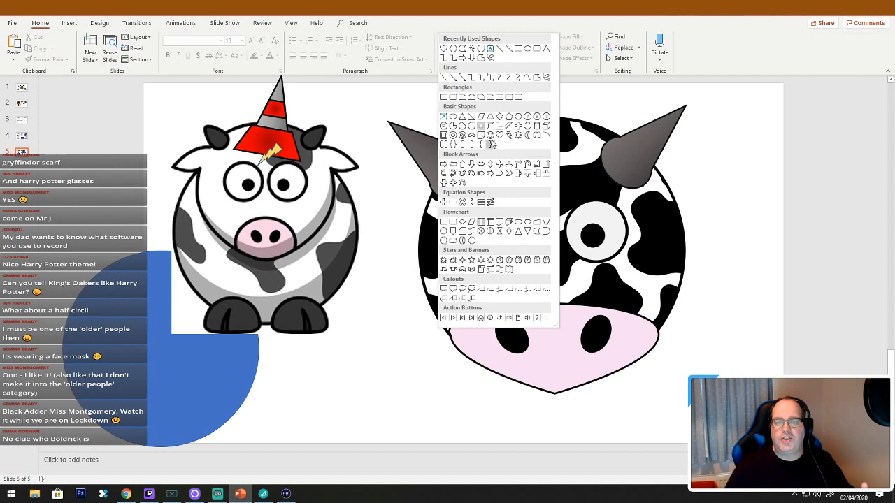
left_click(527, 136)
left_click_drag(705, 153, 767, 233)
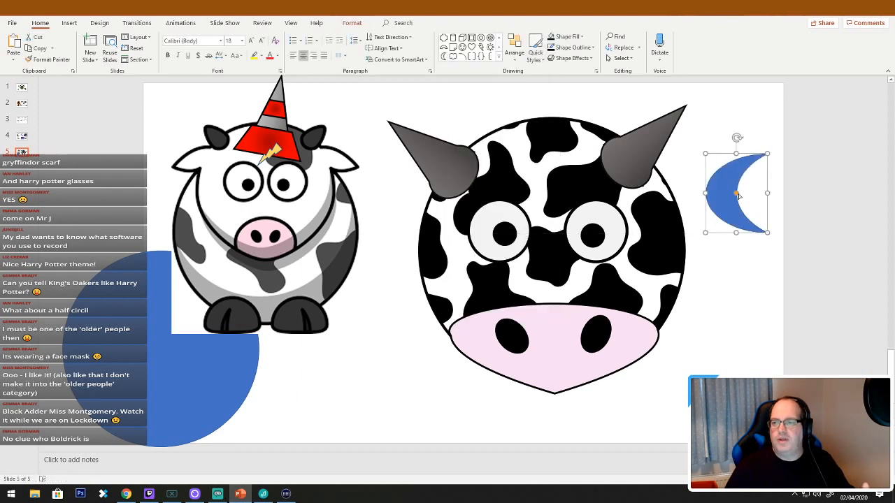
left_click_drag(735, 195, 765, 213)
left_click_drag(710, 215, 540, 335)
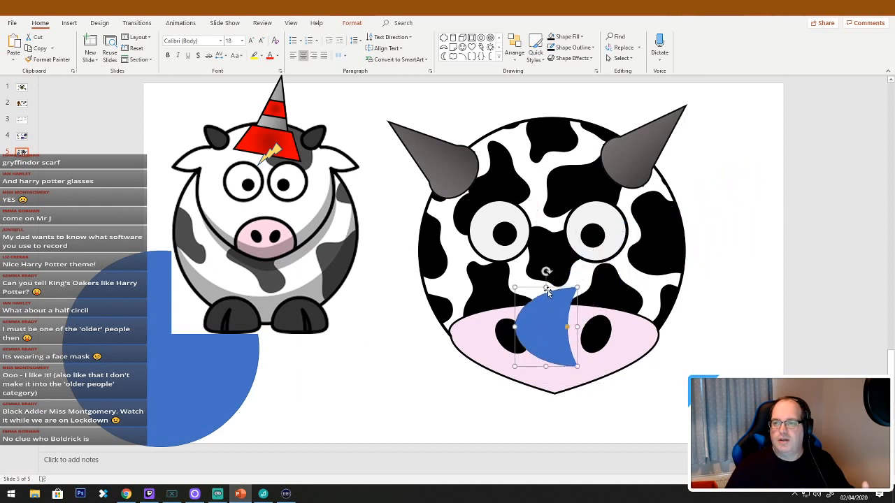
left_click_drag(547, 272, 479, 332)
left_click_drag(536, 336, 664, 353)
left_click_drag(605, 360, 602, 365)
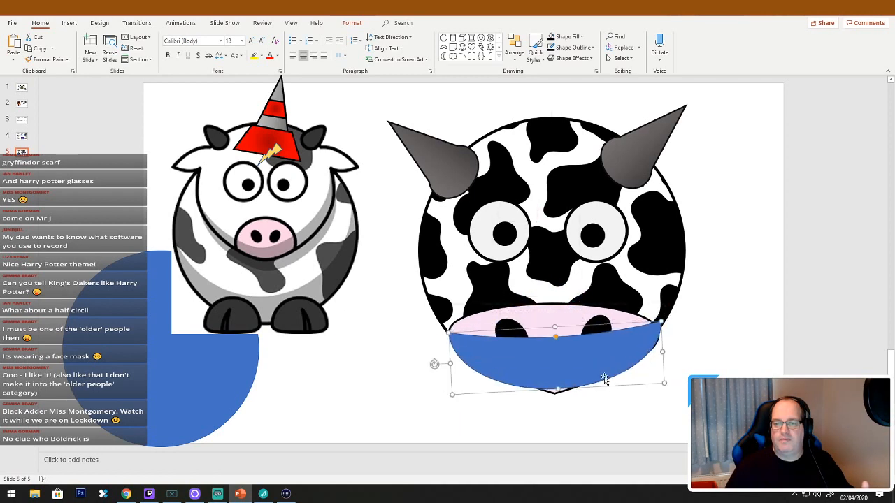
key("Delete")
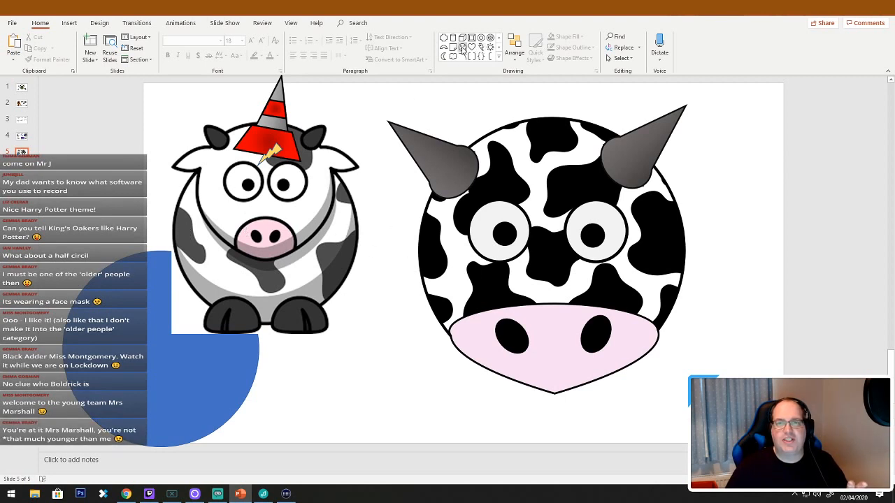
Try a flat oval as the left ear, rotated below the left horn, and delete it
left_click(498, 55)
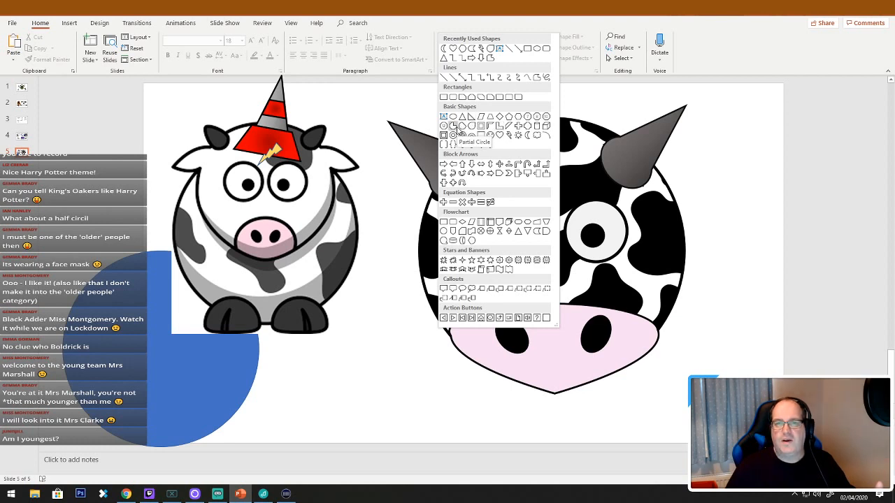
left_click(453, 116)
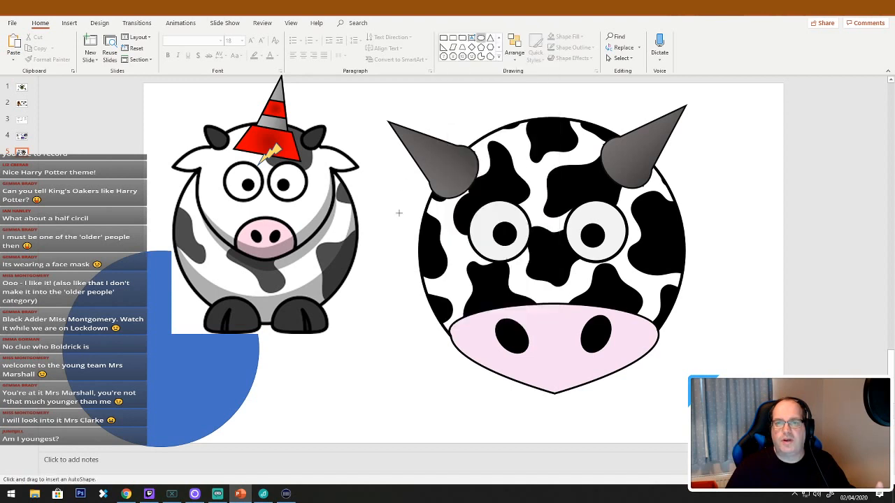
mouse_move(399, 213)
left_mouse_down()
mouse_move(356, 248)
mouse_move(304, 224)
mouse_move(299, 237)
left_mouse_up()
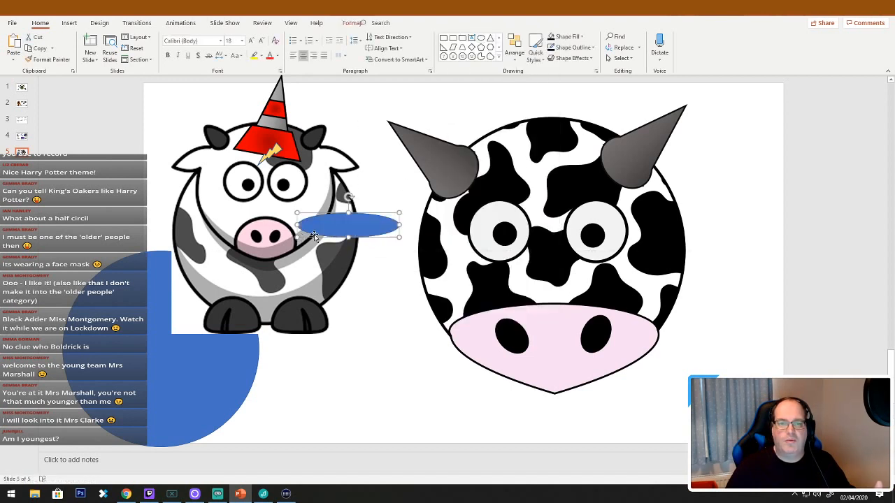
mouse_move(346, 222)
left_mouse_down()
mouse_move(371, 221)
mouse_move(438, 189)
mouse_move(396, 164)
left_mouse_up()
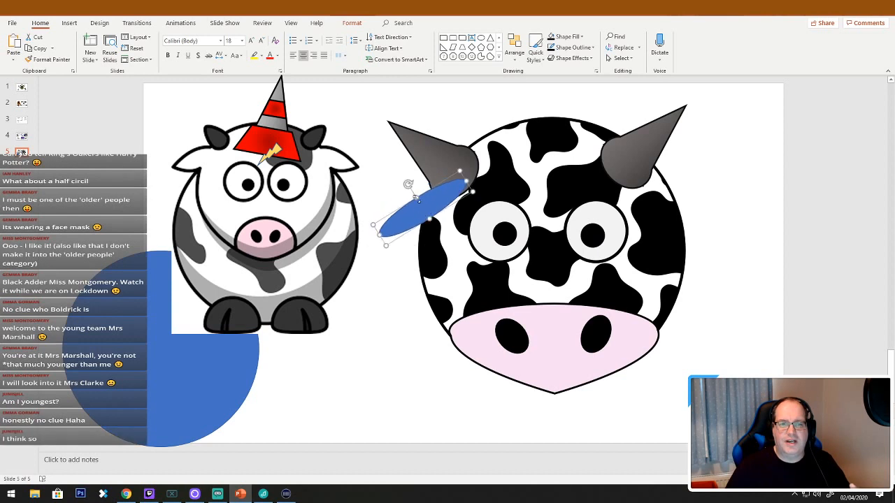
key("Delete")
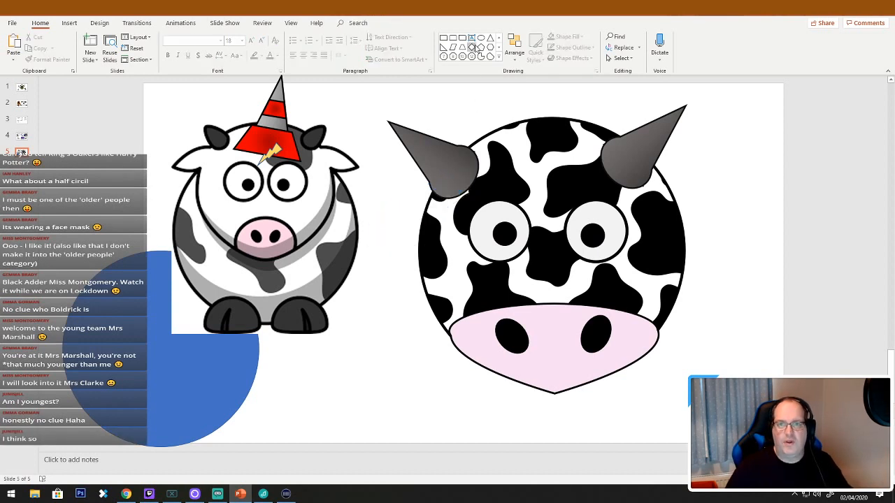
Try a freeform left ear outline beneath the left horn, and delete it
left_click(498, 57)
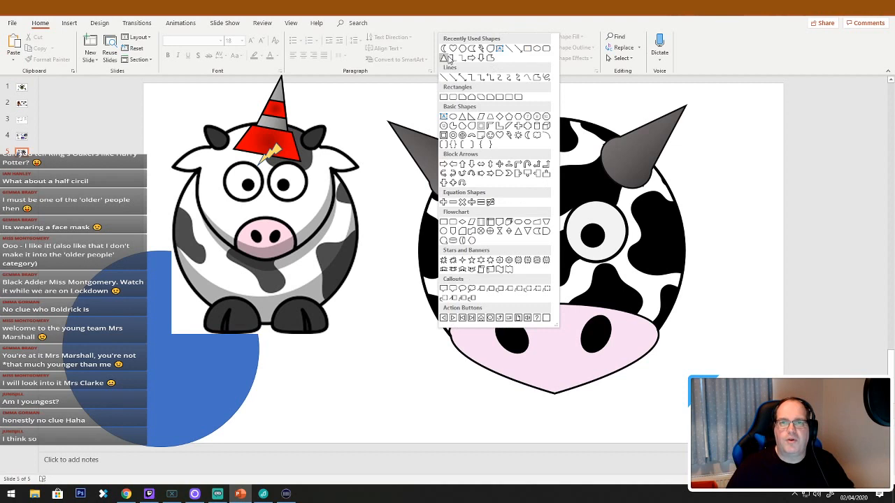
left_click(537, 79)
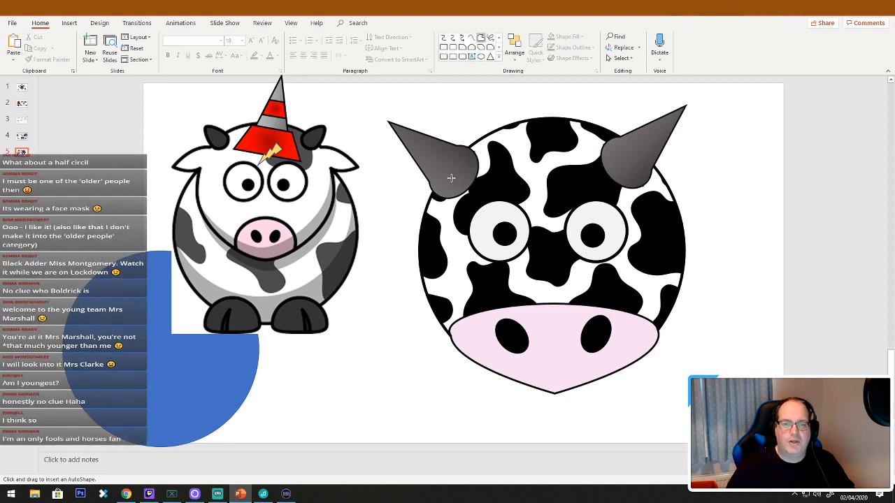
left_click_drag(439, 187, 379, 207)
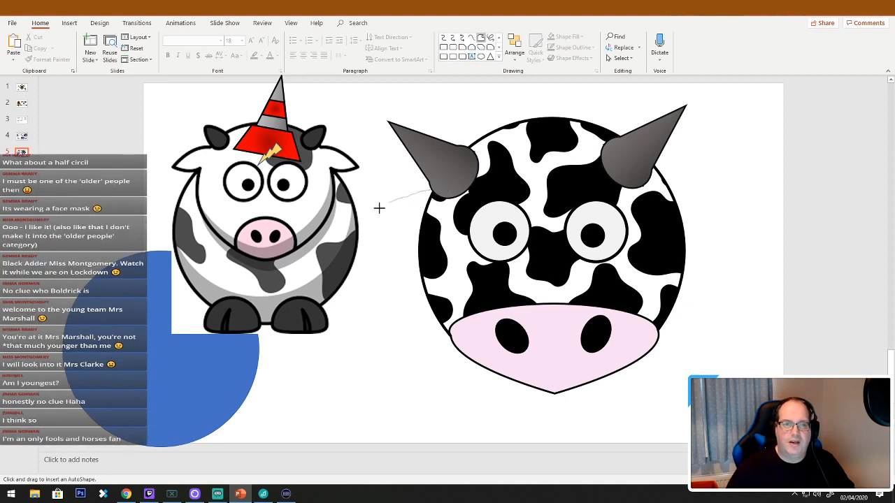
mouse_move(451, 218)
left_mouse_down()
mouse_move(460, 253)
mouse_move(445, 255)
mouse_move(431, 237)
left_mouse_up()
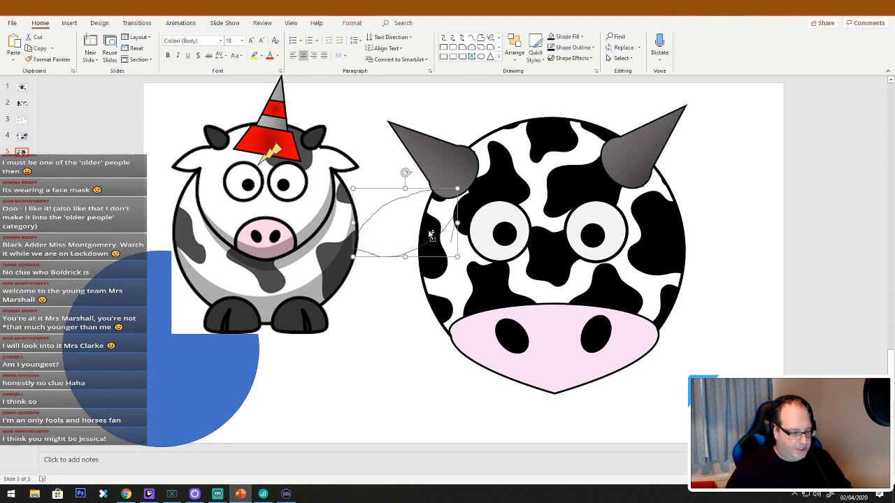
key("Delete")
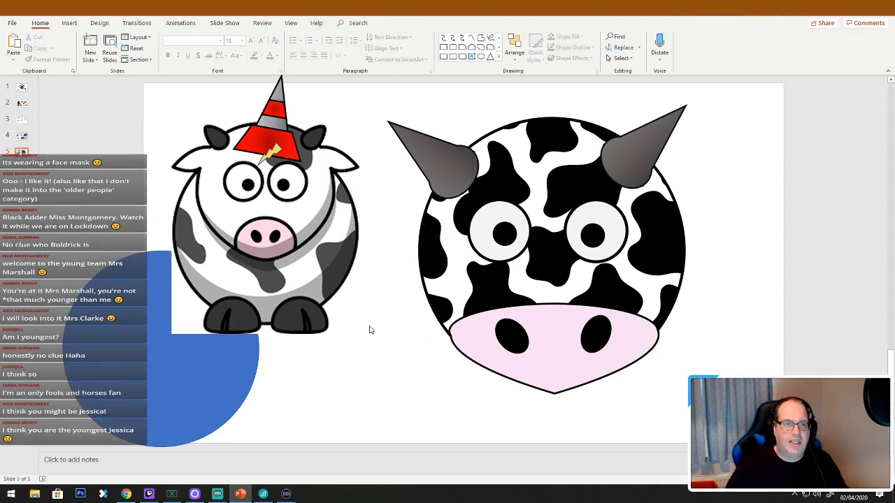
Sketch a curved ear-like freeform outline in the empty area below and to the left of the cow head
left_click(481, 39)
mouse_move(418, 357)
left_mouse_down()
mouse_move(369, 347)
mouse_move(319, 369)
left_mouse_up()
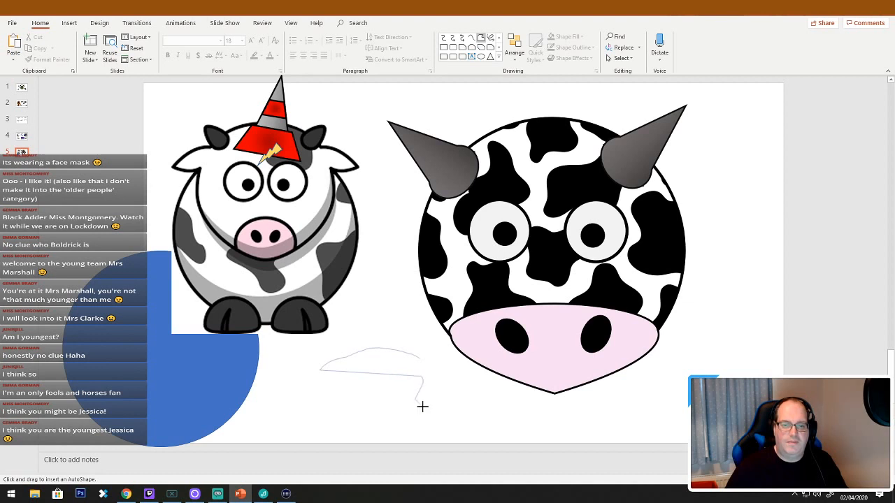
double_click(410, 343)
Try a curve with a few points beside the right horn, and undo it
left_click(498, 56)
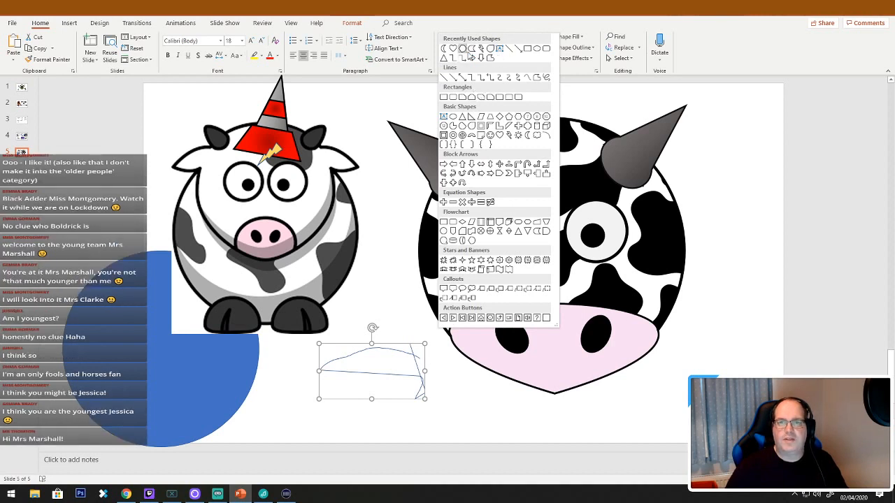
left_click(527, 77)
left_click(708, 146)
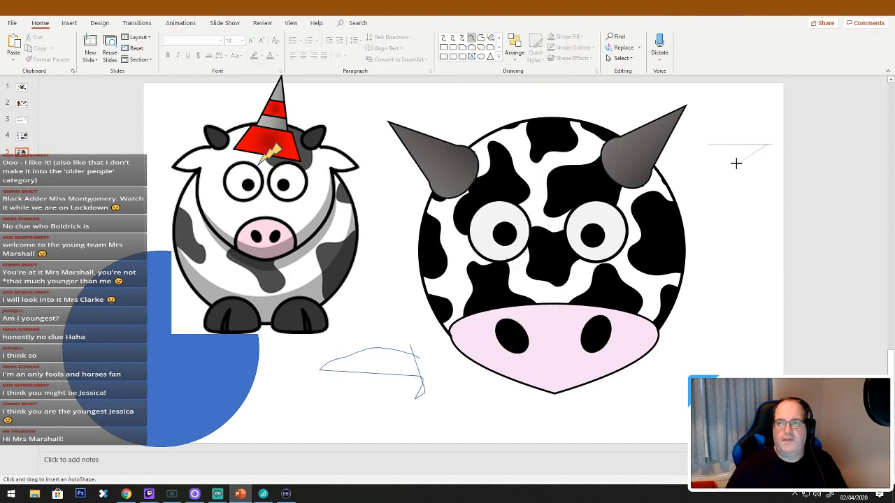
double_click(737, 172)
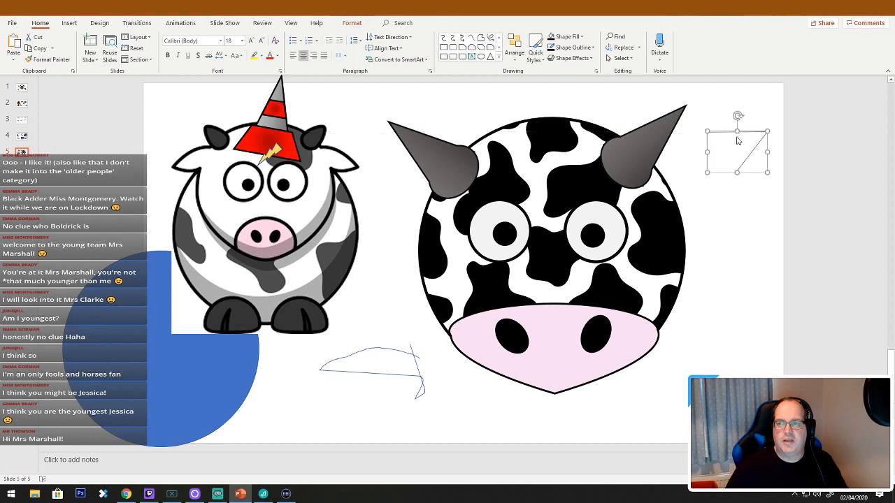
key("ctrl+z")
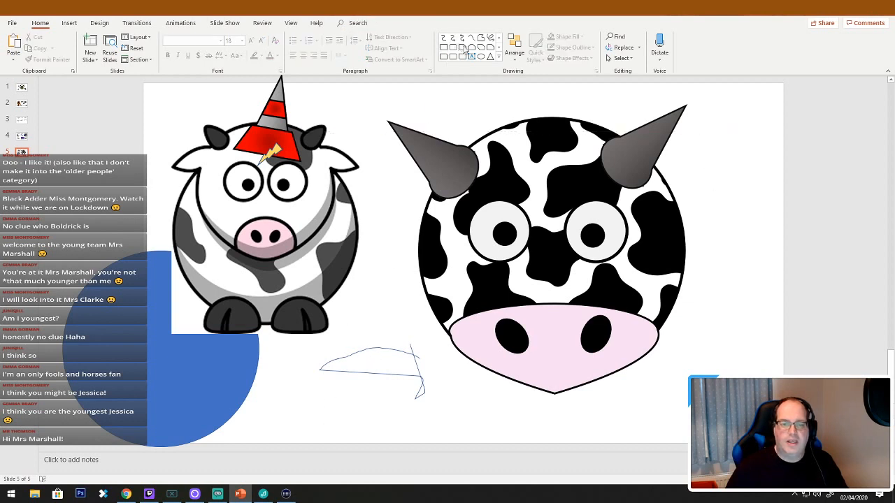
Add a snipped-corner rectangle shaped into a long hexagon as the left ear, tilted below the left horn and made thicker
mouse_move(416, 207)
left_mouse_down()
mouse_move(355, 250)
mouse_move(369, 211)
mouse_move(318, 241)
left_mouse_up()
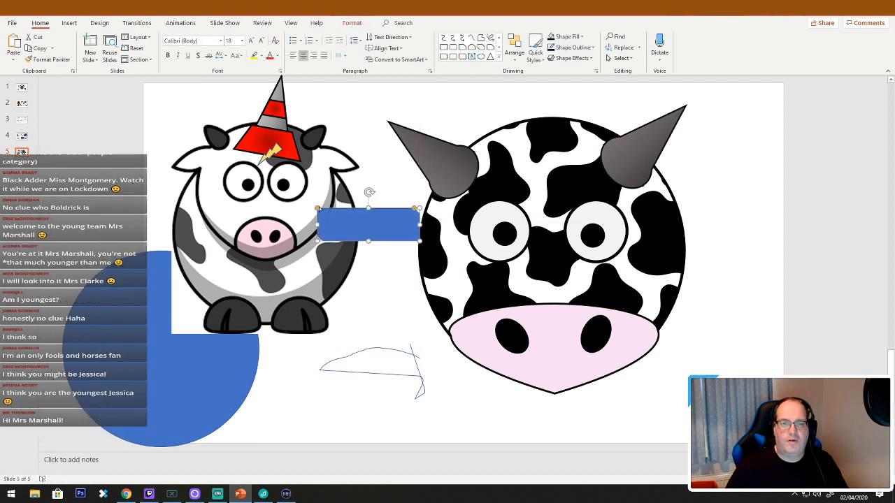
left_click_drag(318, 209, 344, 216)
mouse_move(415, 209)
left_mouse_down()
mouse_move(388, 211)
mouse_move(427, 213)
left_mouse_up()
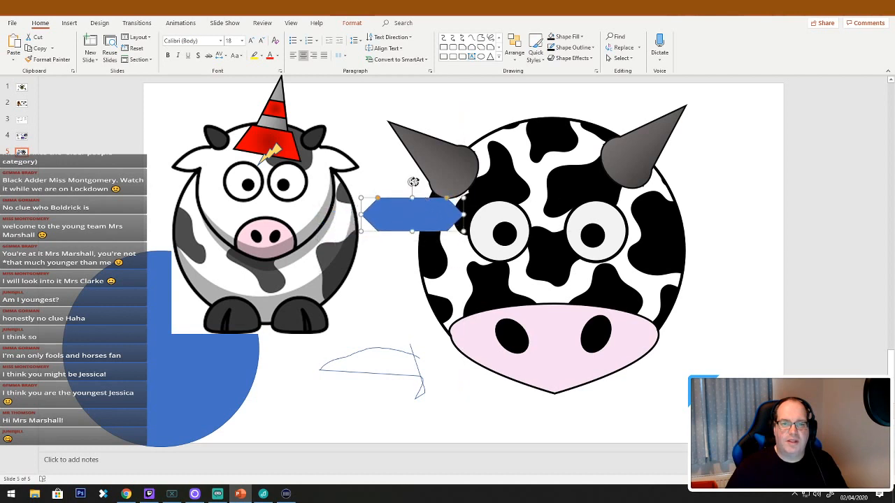
left_click_drag(414, 182, 433, 173)
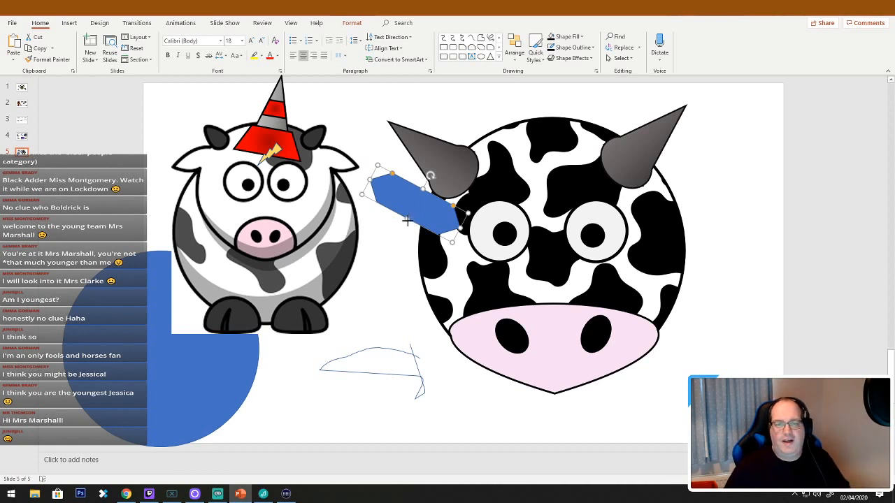
left_click_drag(410, 223, 401, 228)
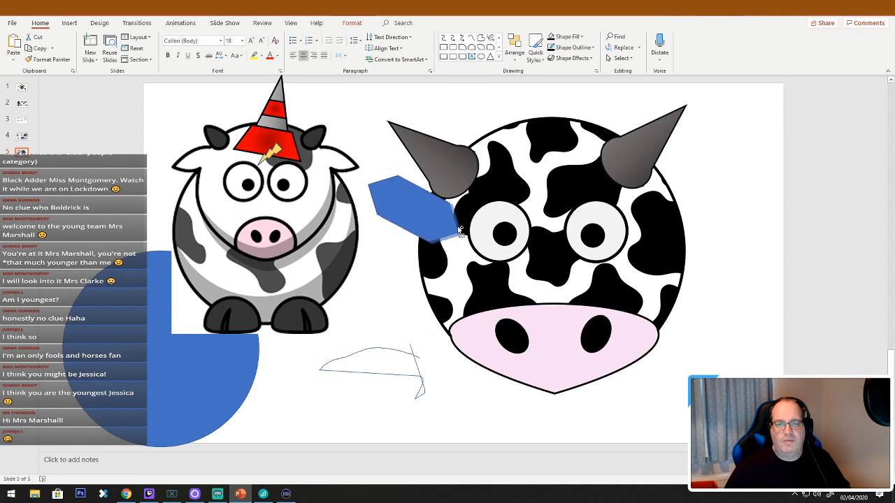
Duplicate the blue ear onto the right side of the head and rotate it so it points outwards below the right horn
left_click_drag(415, 215, 688, 187, "ctrl")
left_click_drag(714, 147, 712, 211)
left_click_drag(685, 183, 671, 193)
left_click(407, 218, "shift")
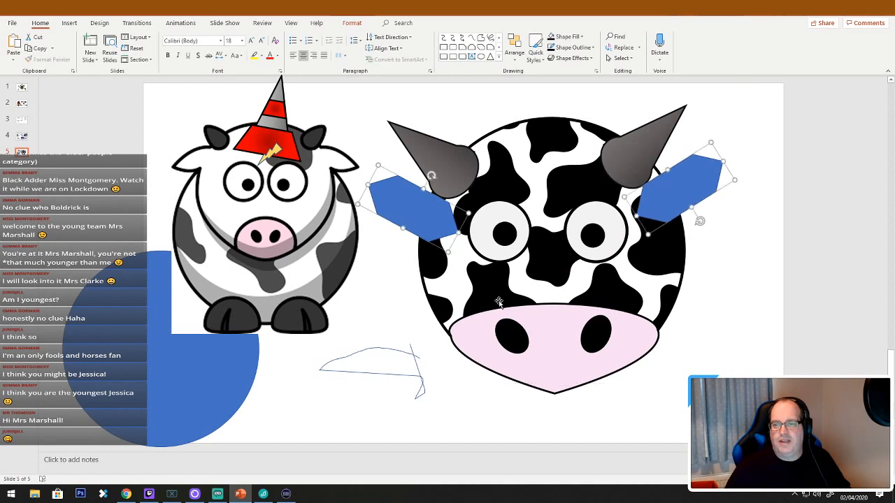
left_click(491, 290, "shift")
right_click(490, 288)
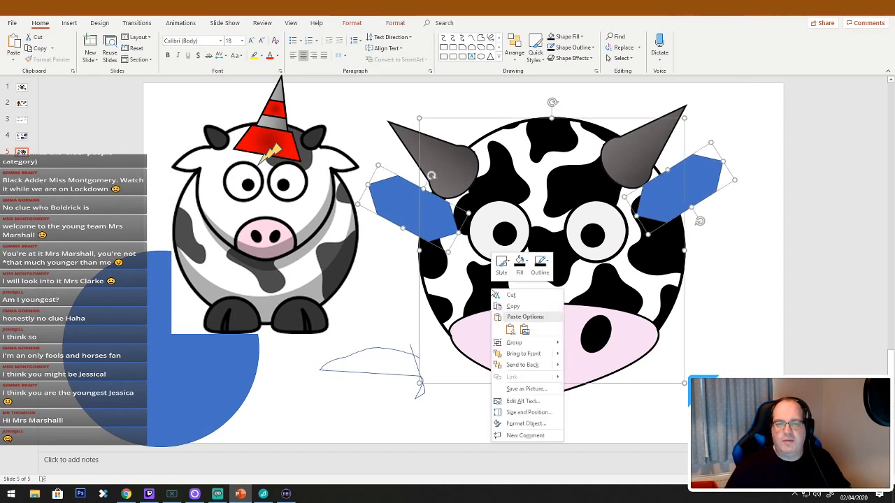
left_click(397, 24)
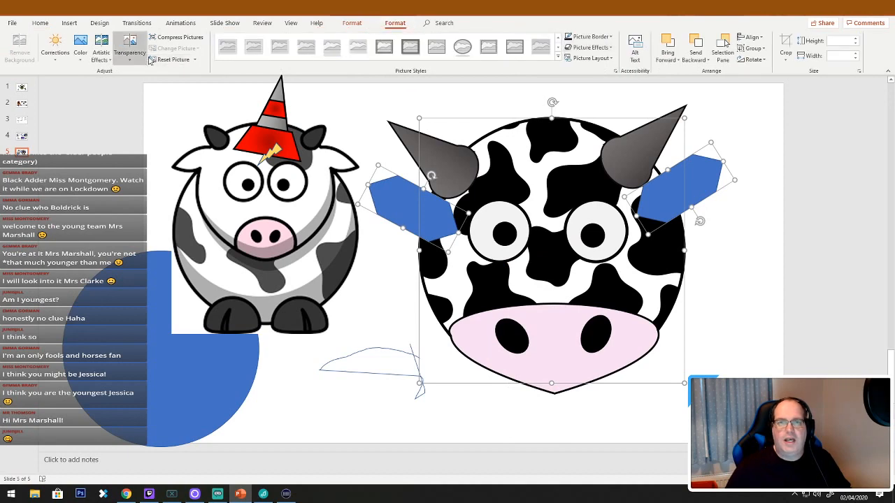
left_click(384, 312)
Try merging the cow-print head circle and both blue ears with Union, and undo the merge
left_click(441, 265)
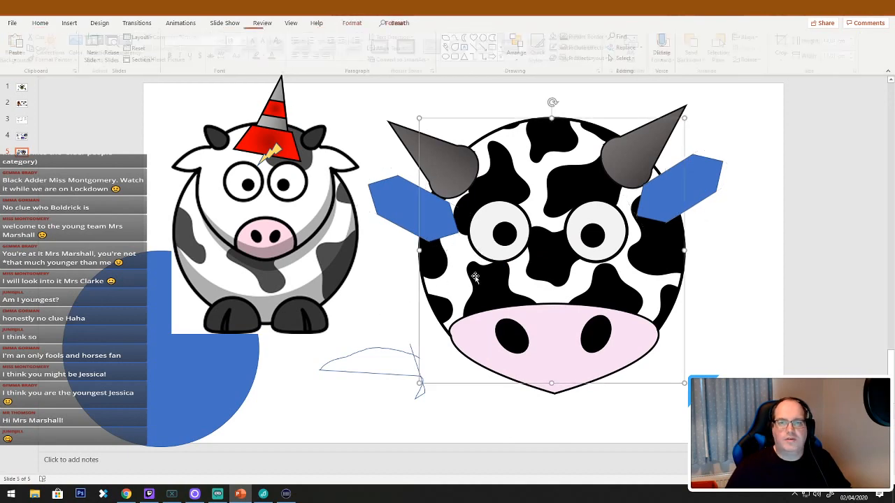
left_click(405, 211, "shift")
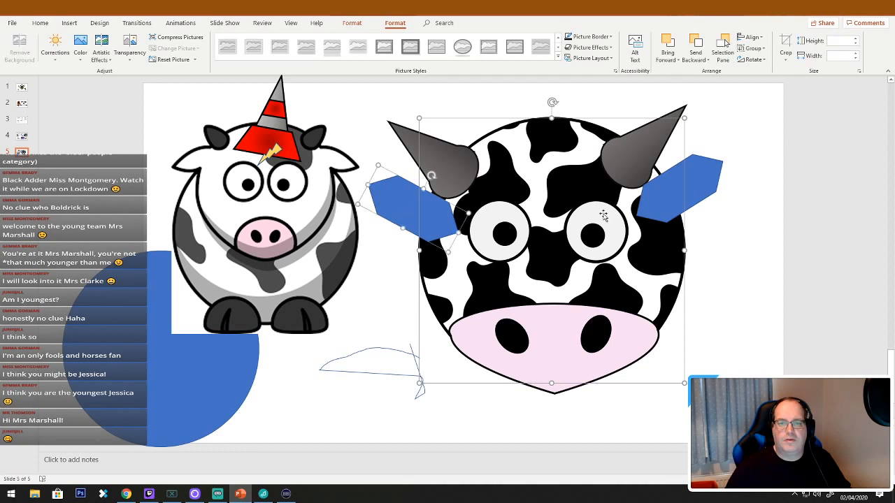
left_click(715, 183, "shift")
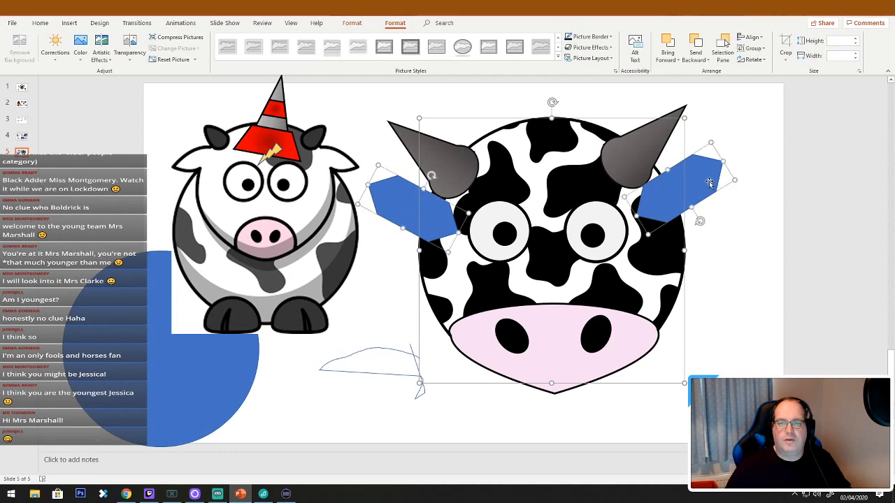
left_click(383, 23)
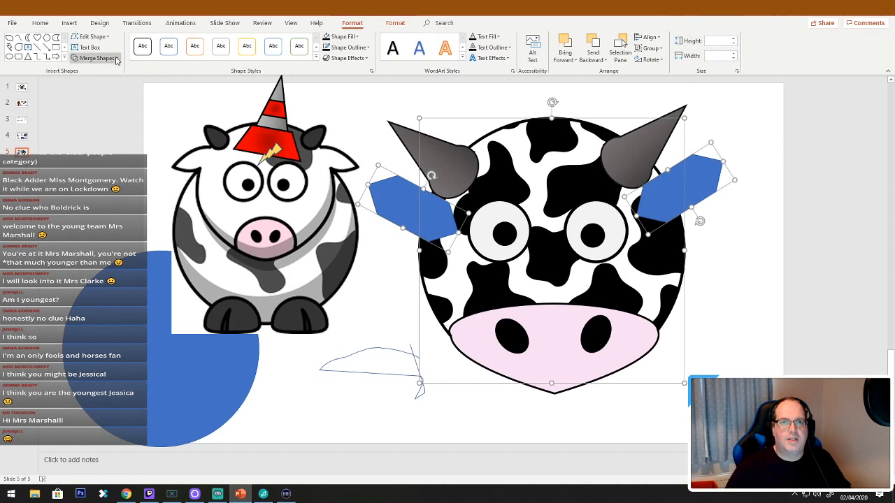
left_click(115, 59)
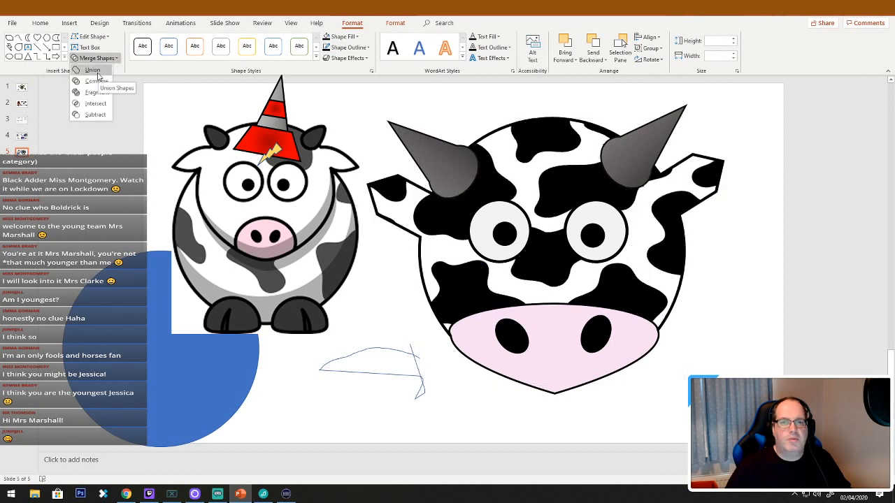
left_click(93, 70)
left_click(324, 231)
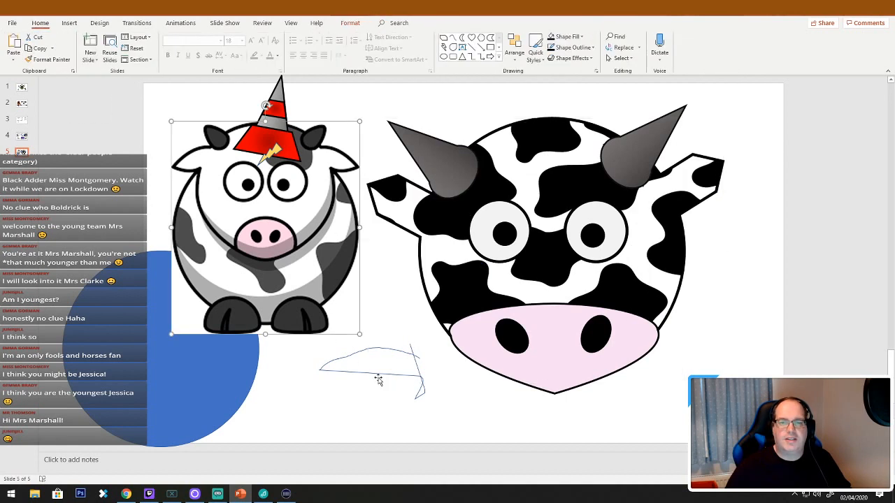
left_click(392, 204)
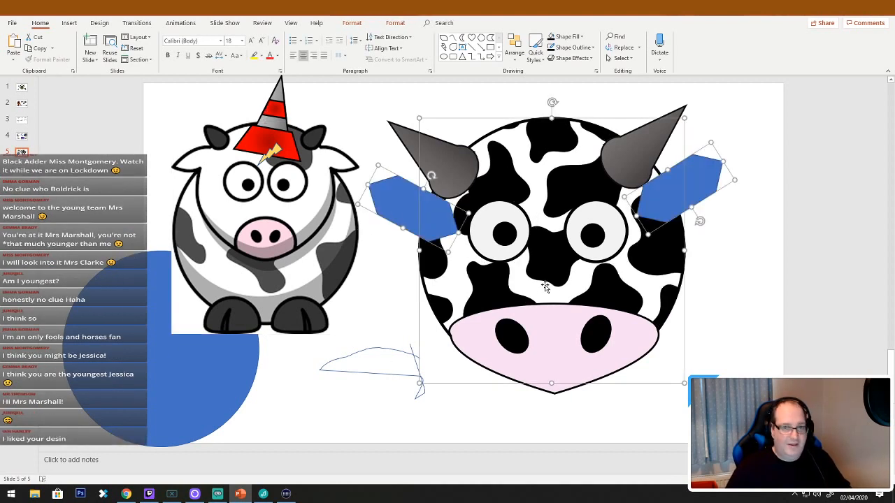
Copy all parts of the cow head, including both ears, onto a new slide after slide 5
left_click_drag(763, 436, 354, 88)
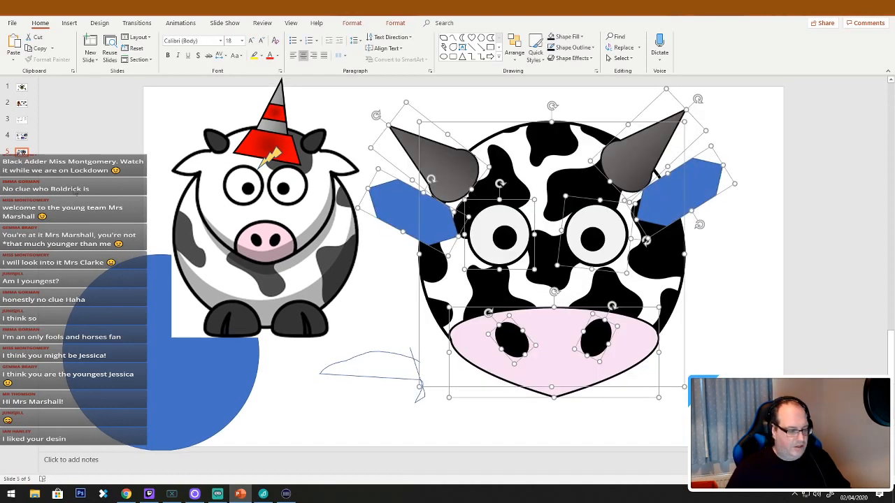
right_click(20, 184)
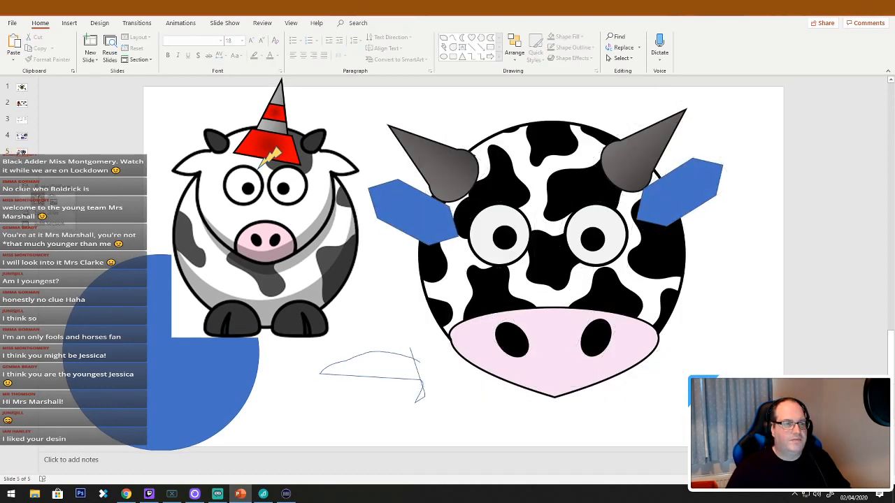
left_click(40, 199)
right_click(25, 184)
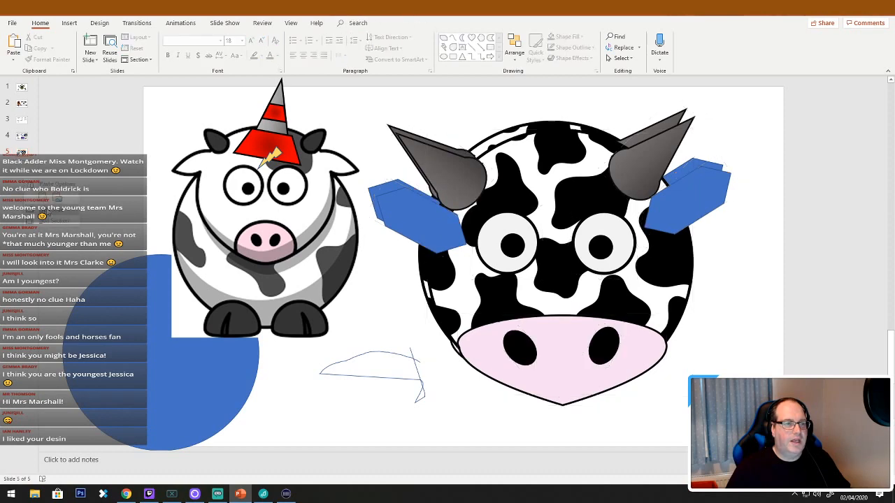
left_click(47, 212)
key("ctrl+v")
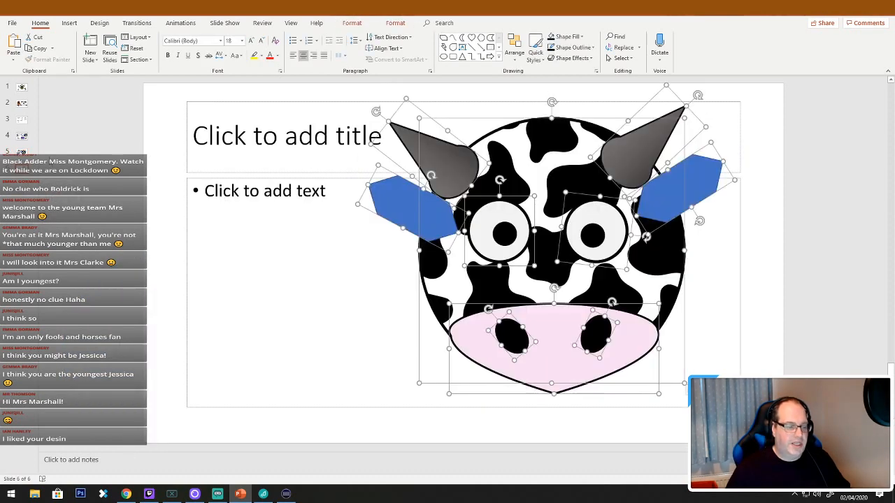
On slide 5, delete the offset copies of both blue ears and the remaining left ear
left_click(22, 151)
left_click(404, 222)
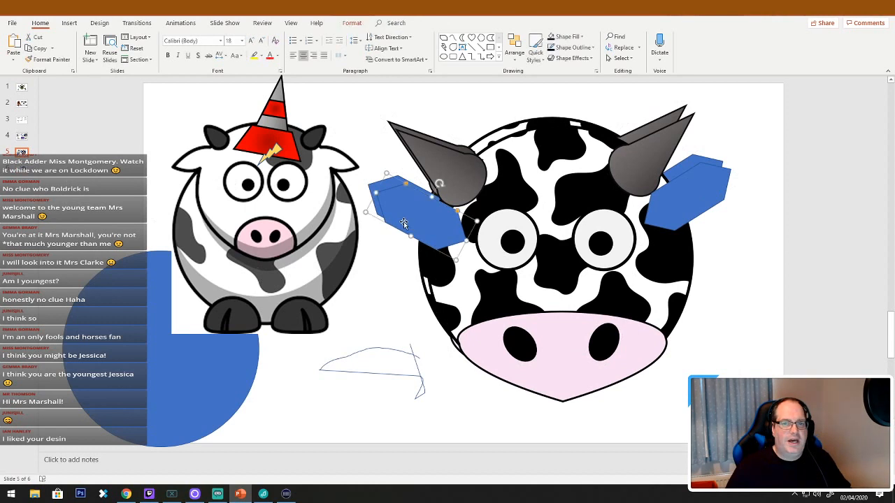
key("Delete")
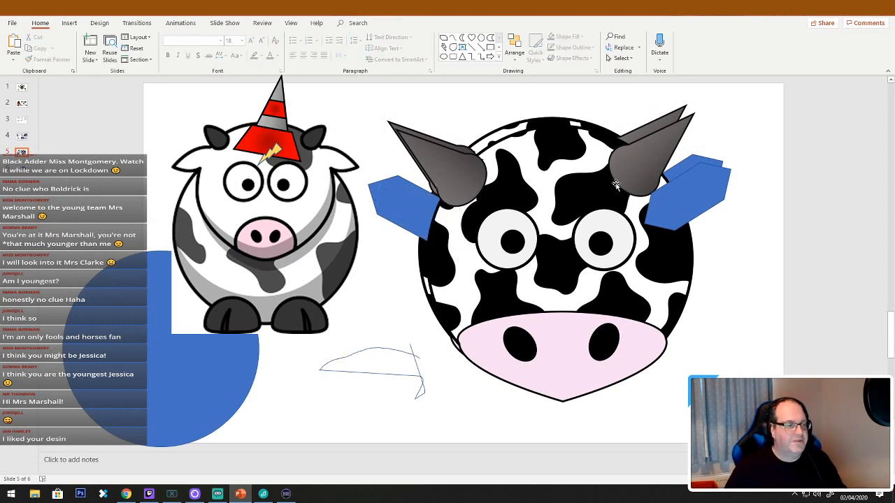
left_click(675, 194)
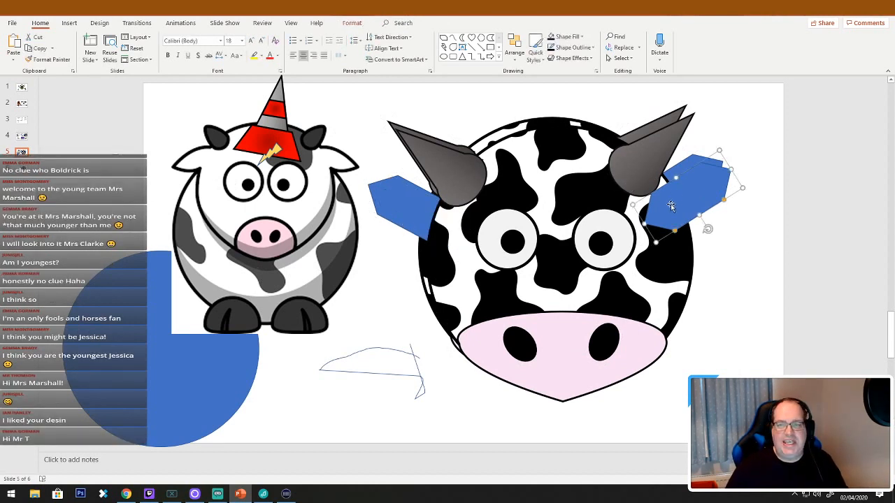
key("Delete")
left_click(407, 202)
key("Delete")
Delete the offset copies of both eyes and of the cow-print head circle
left_click(601, 242)
key("Delete")
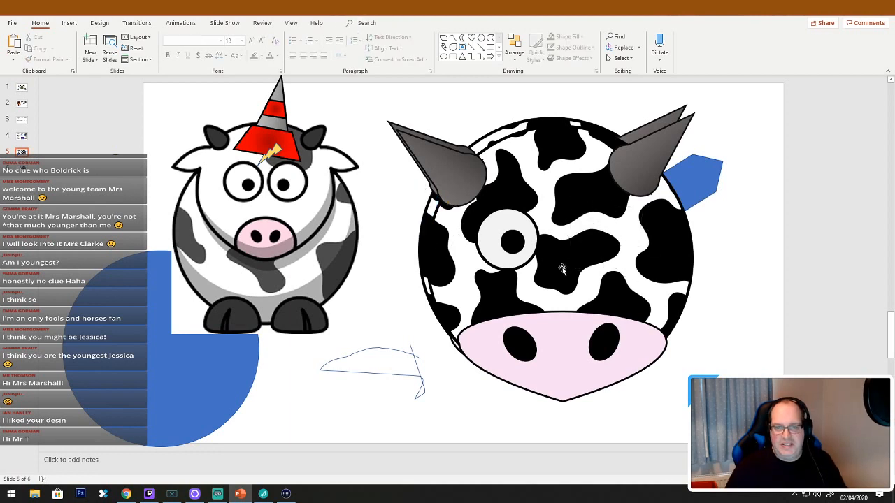
left_click(524, 246)
key("Delete")
left_click(577, 266)
key("Delete")
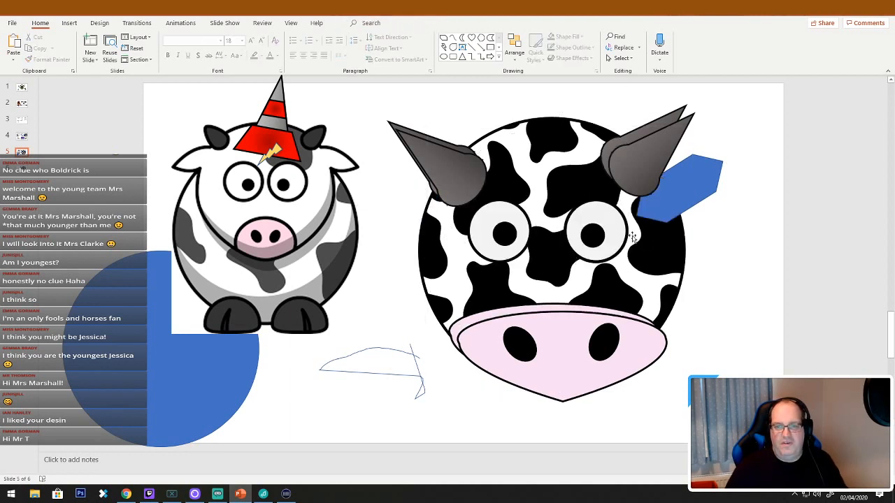
Delete the offset copy of the pink muzzle
left_click(567, 338)
key("Delete")
left_click(675, 207)
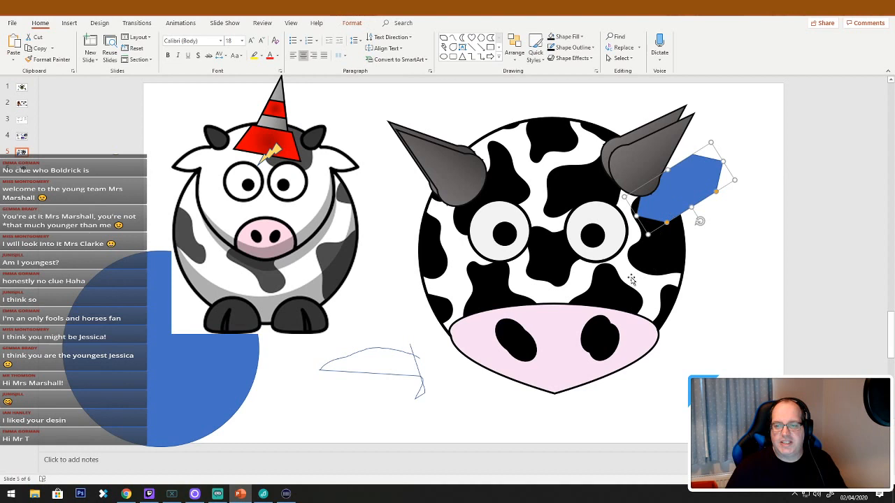
left_click(559, 367)
key("Delete")
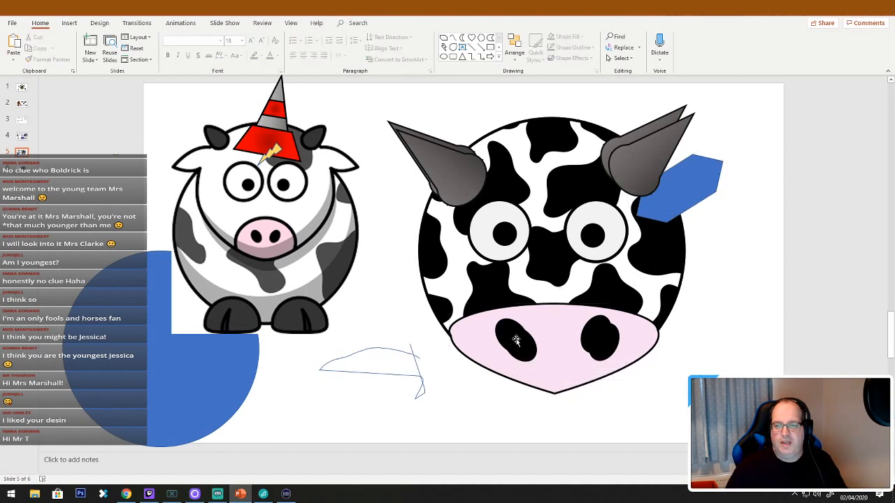
Delete the offset copies of both nostrils and both horns from the cow head
left_click(515, 340)
key("Delete")
left_click(598, 340)
key("Delete")
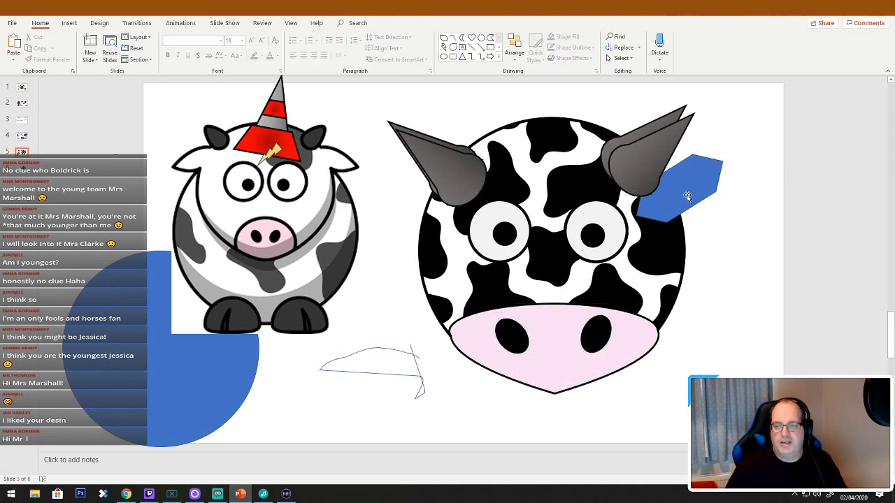
left_click(640, 149)
key("Delete")
left_click(451, 161)
key("Delete")
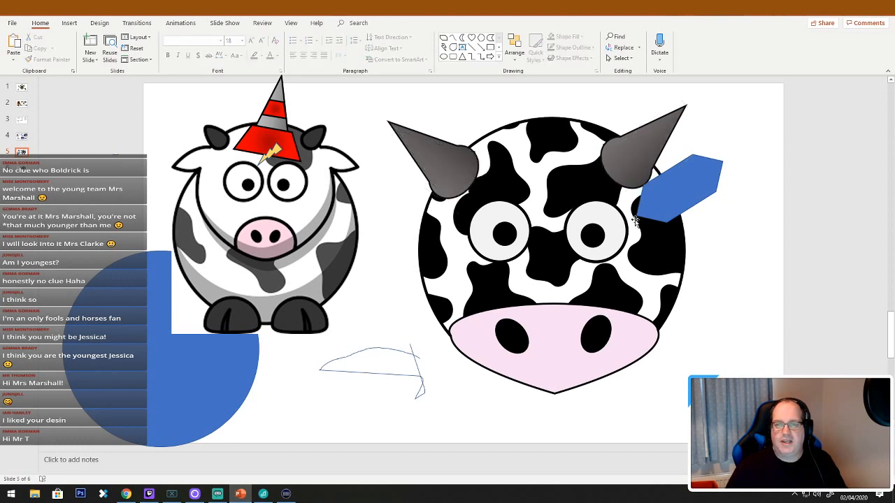
Place a copy of the blue ear on the other side of the head and tilt both ears to slope slightly downward and outward
left_click_drag(675, 196, 390, 258, "ctrl")
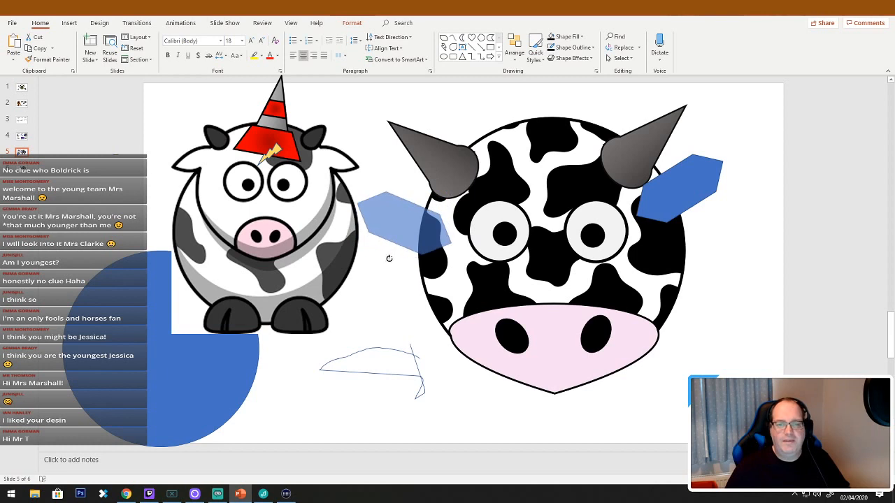
left_click_drag(415, 222, 410, 211)
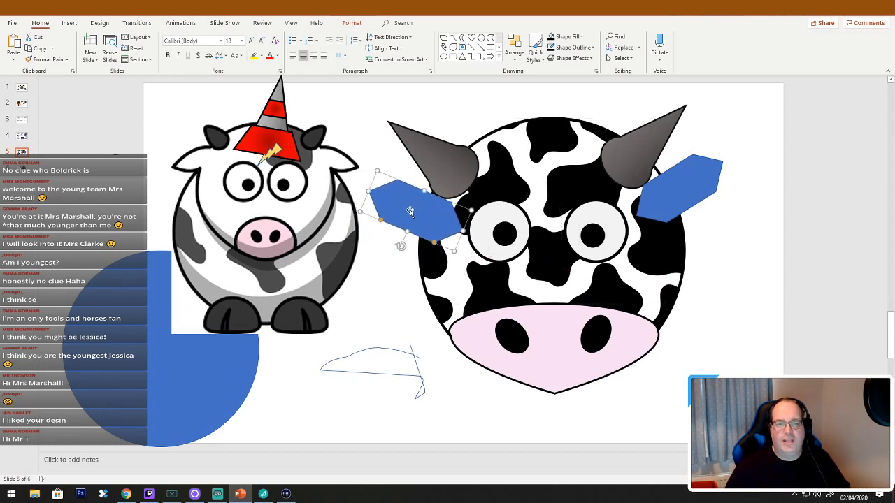
left_click_drag(401, 246, 423, 227)
left_click(683, 196)
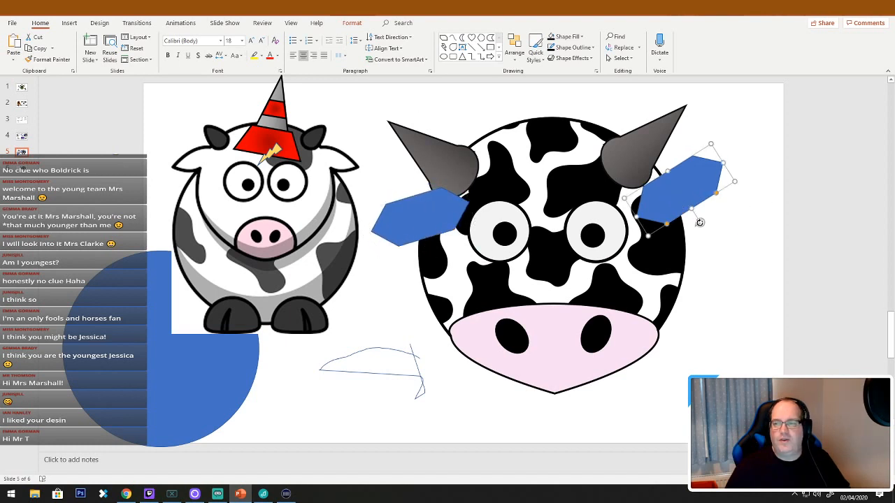
left_click_drag(699, 222, 670, 227)
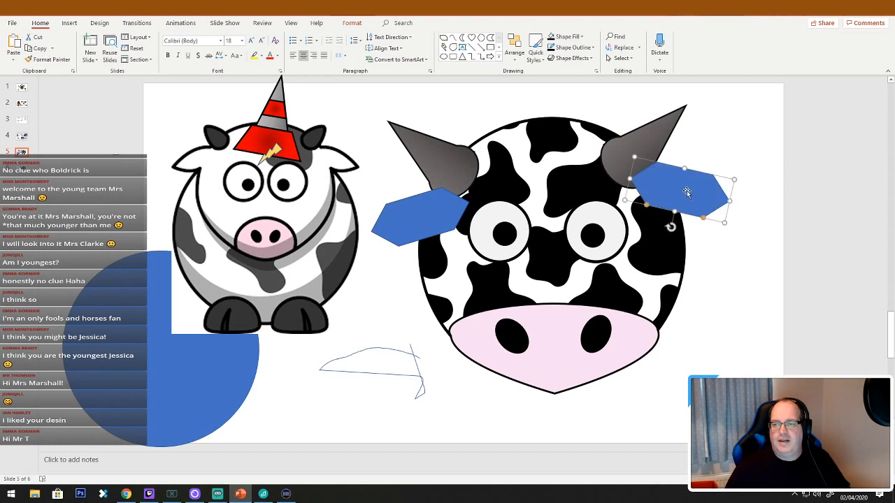
left_click_drag(687, 193, 683, 202)
left_click(424, 222, "shift")
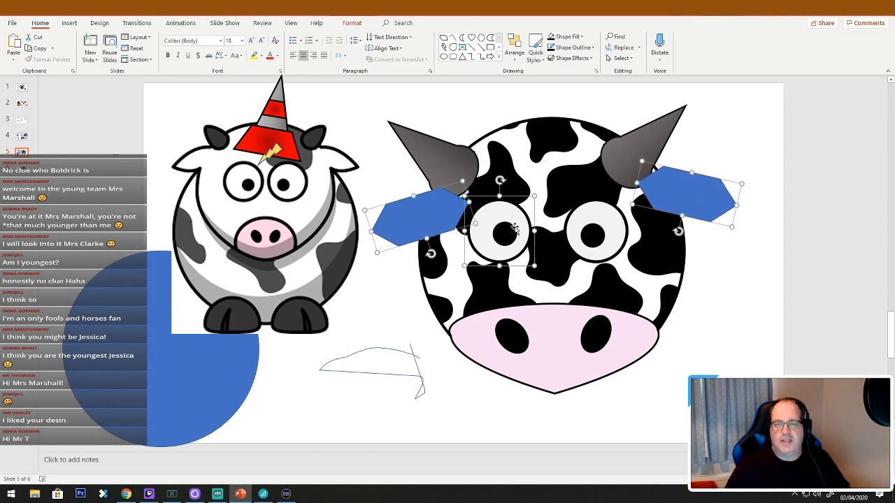
left_click(537, 187, "shift")
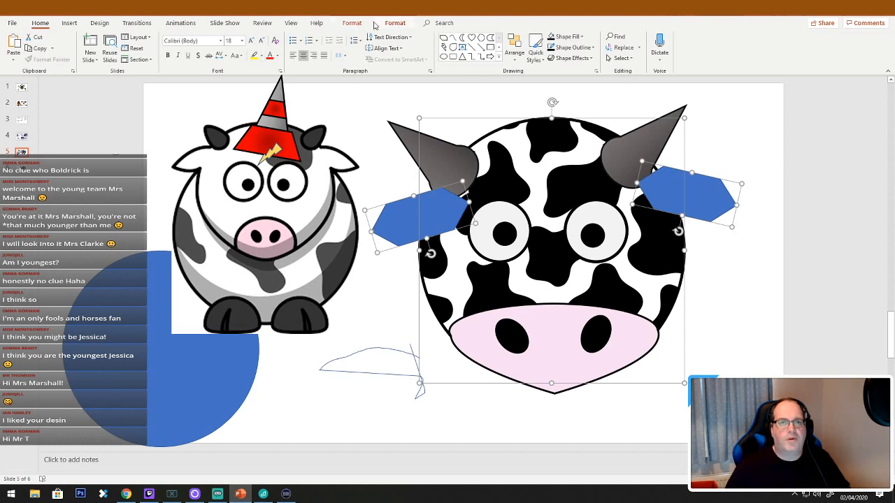
left_click(395, 23)
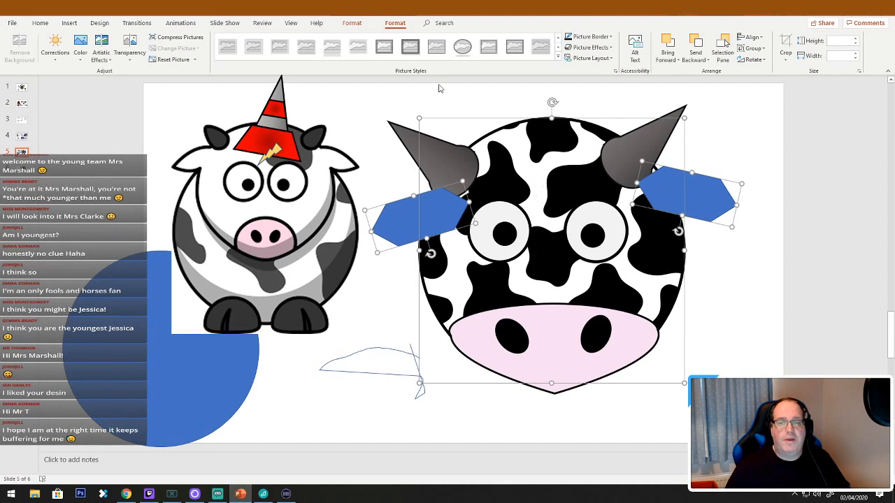
left_click(356, 24)
left_click(89, 58)
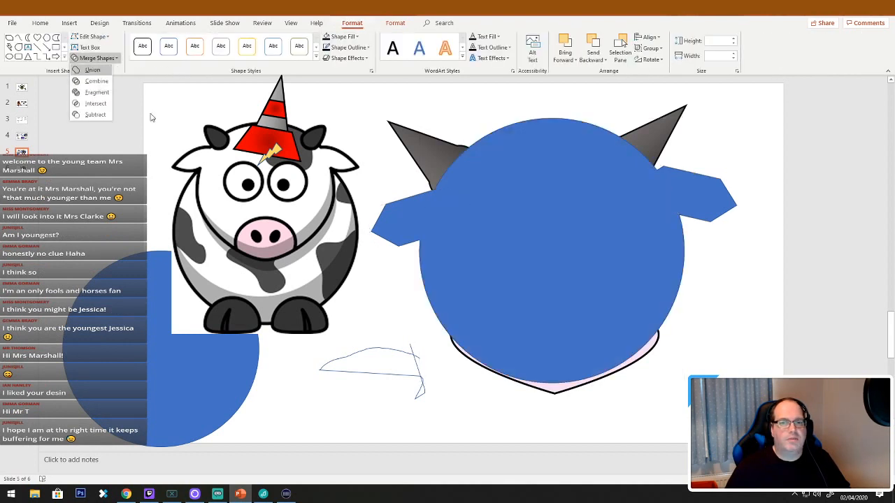
left_click(344, 124)
left_click(386, 304)
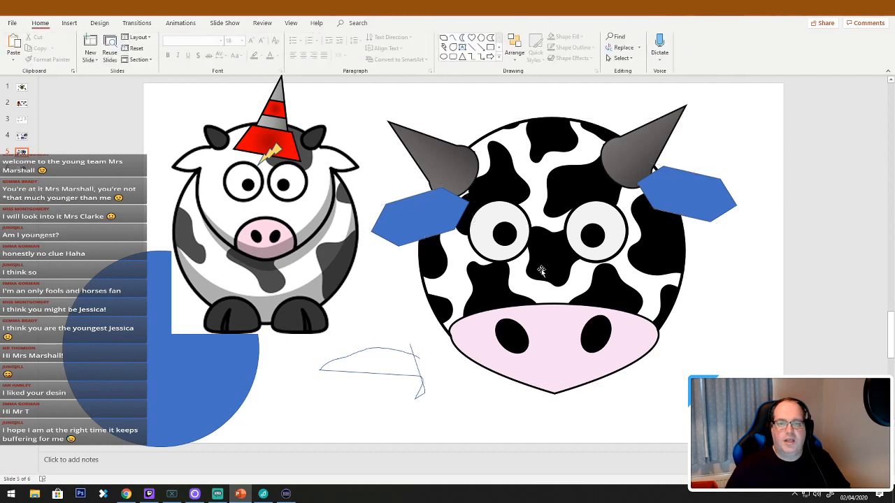
Merge the cow-print head and both blue ears with Union, selecting the head first so its pattern applies to the result
left_click(563, 260)
left_click(403, 221, "shift")
left_click(644, 195, "shift")
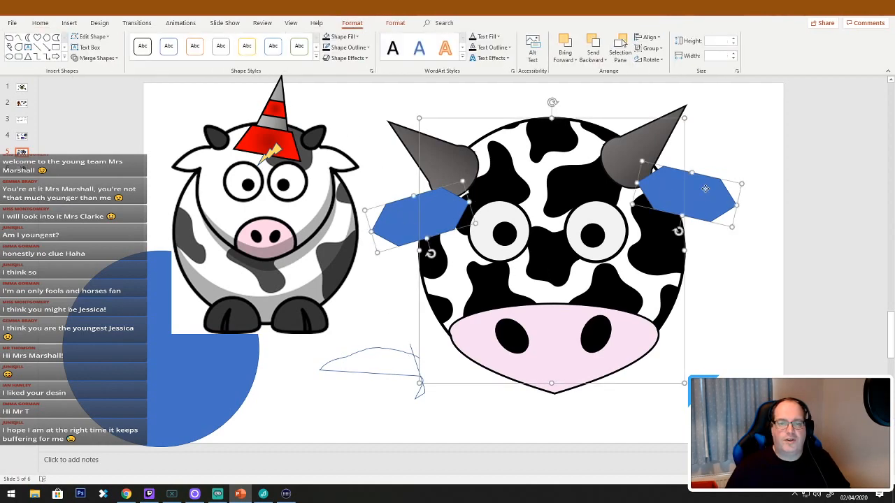
left_click(96, 58)
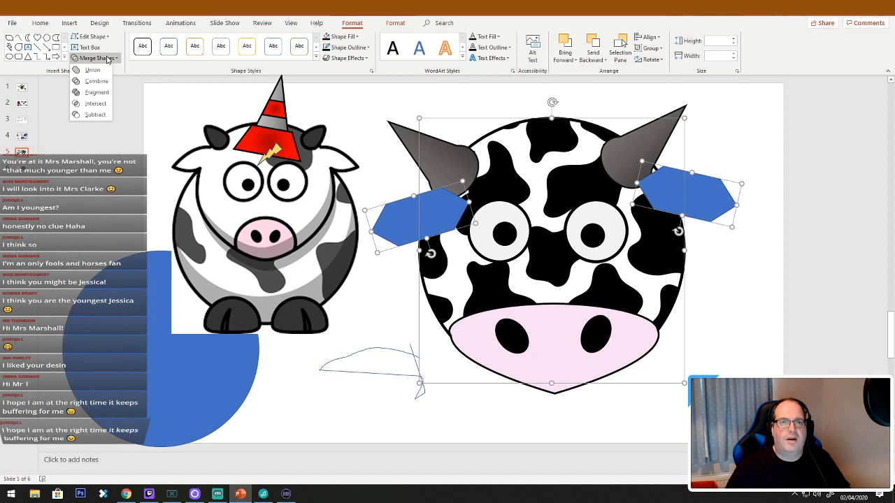
left_click(102, 73)
left_click(353, 324)
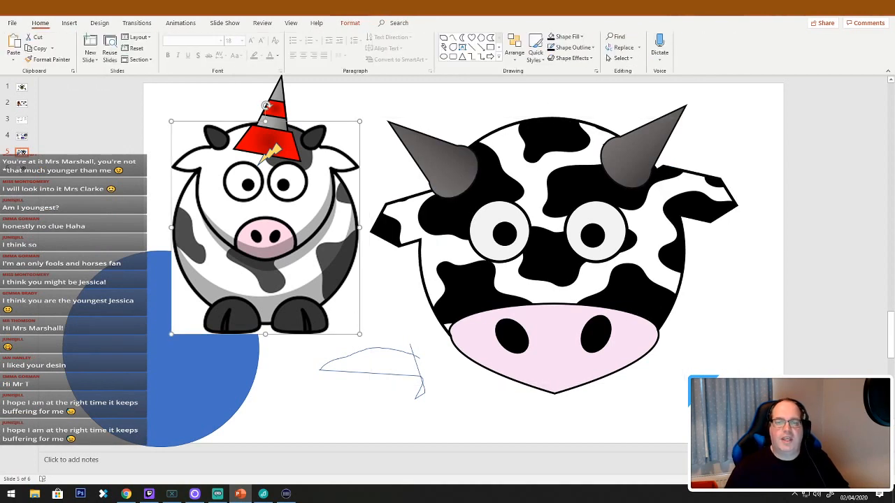
Group all parts of the cow head and scale the group down to less than half its size
left_click_drag(780, 431, 356, 92)
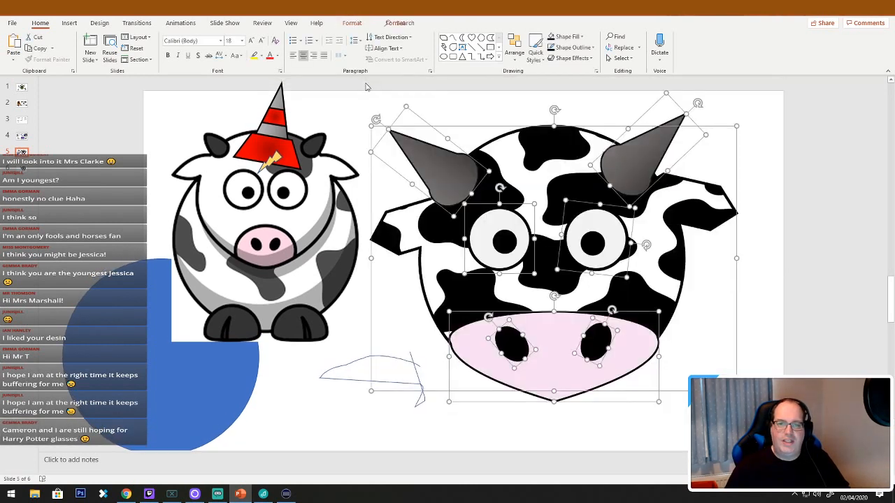
right_click(515, 295)
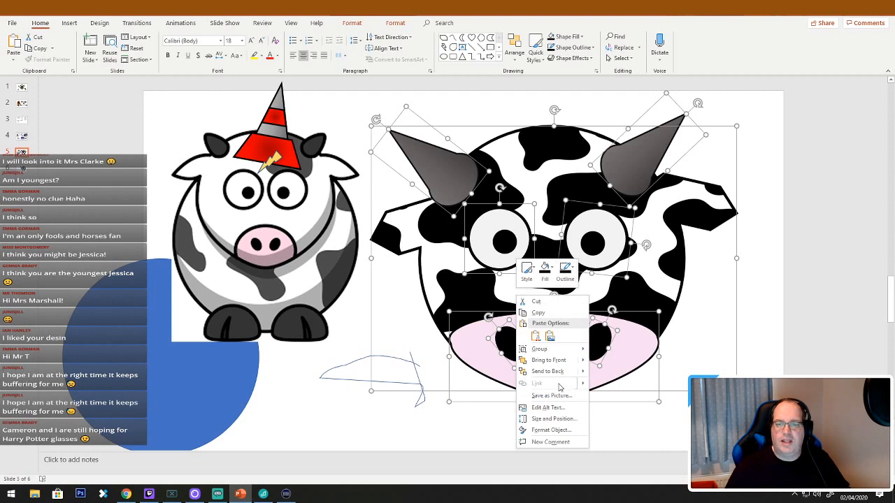
mouse_move(550, 355)
left_click(606, 349)
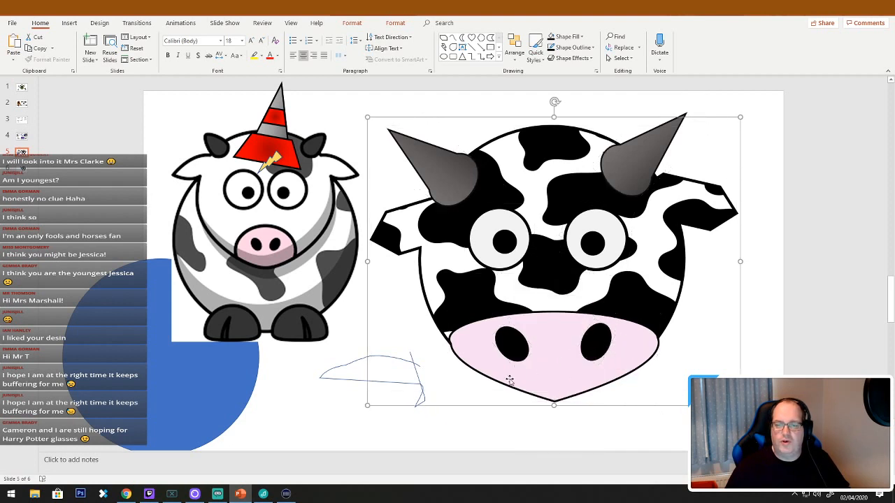
left_click_drag(367, 407, 576, 246)
left_click(564, 307)
Delete the stray freeform line drawing below the cow picture and shift the grouped head slightly left
left_click_drag(490, 434, 293, 337)
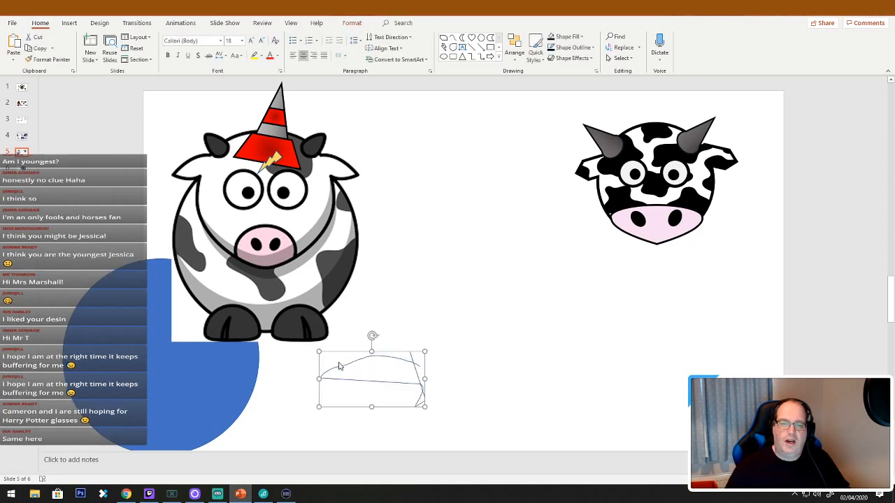
key("Delete")
left_click_drag(629, 210, 584, 213)
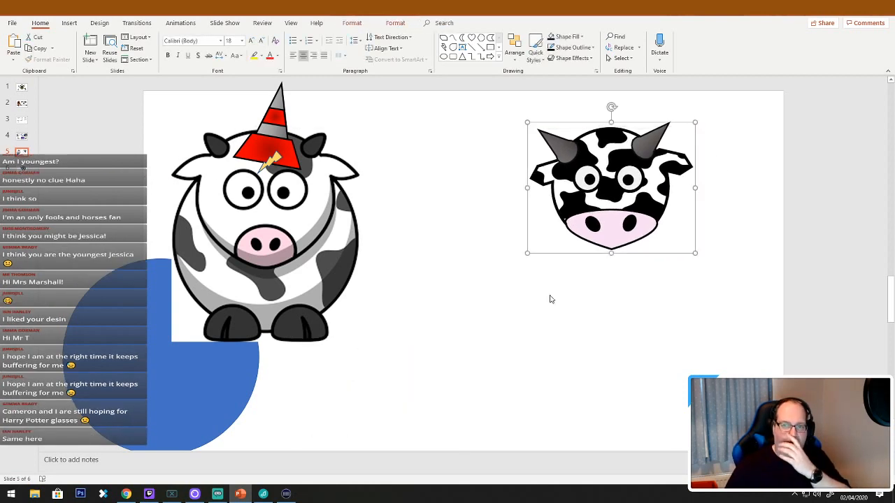
left_click(526, 338)
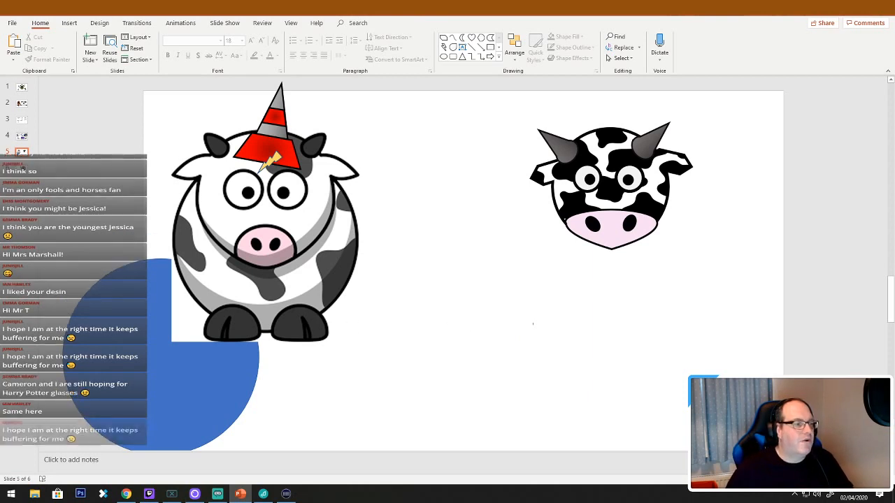
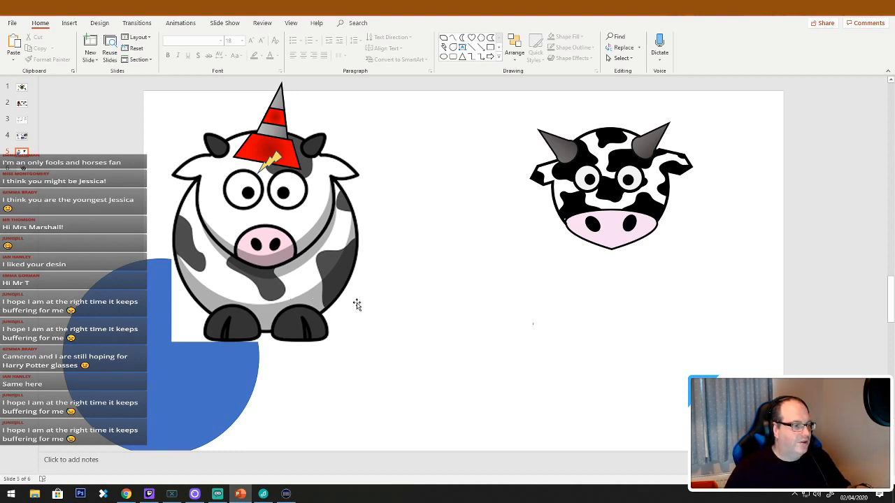
Place the large blue circle beside the reference cow as the body and move the grouped head aside to the slide's upper right corner
left_click_drag(210, 373, 652, 271)
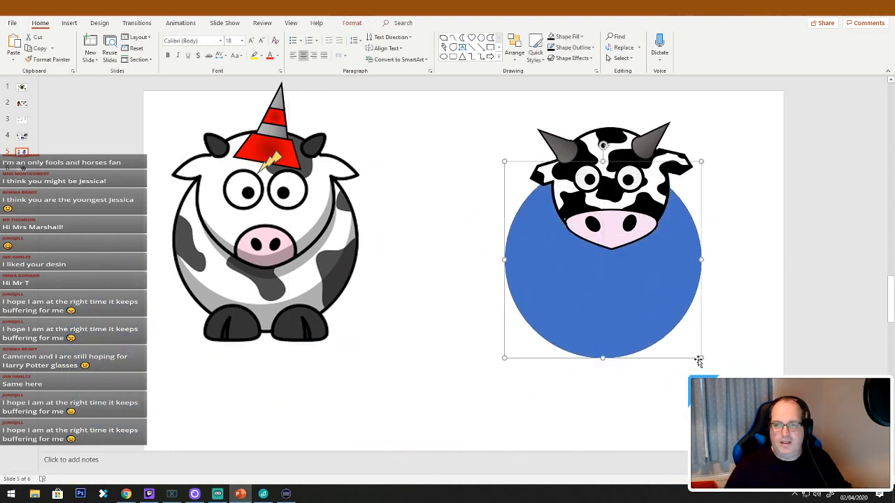
left_click_drag(647, 320, 656, 324)
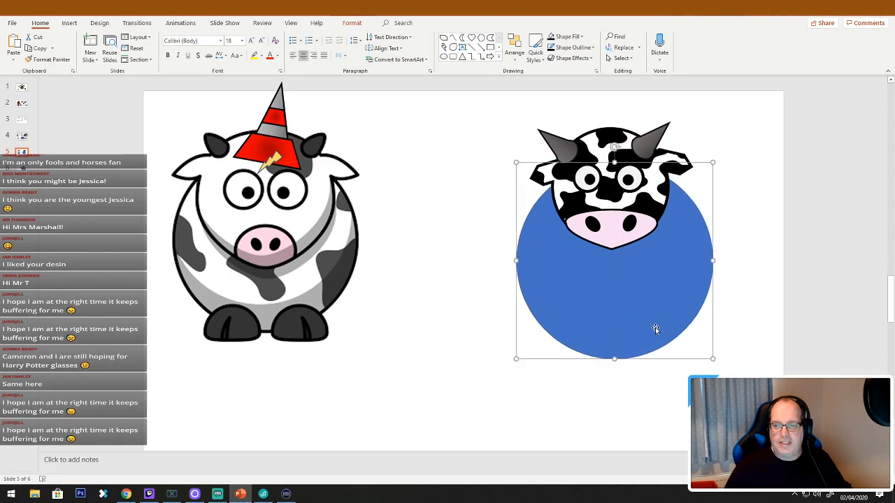
left_click_drag(582, 316, 417, 359)
mouse_move(780, 330)
left_mouse_down()
mouse_move(633, 248)
mouse_move(526, 89)
left_mouse_up()
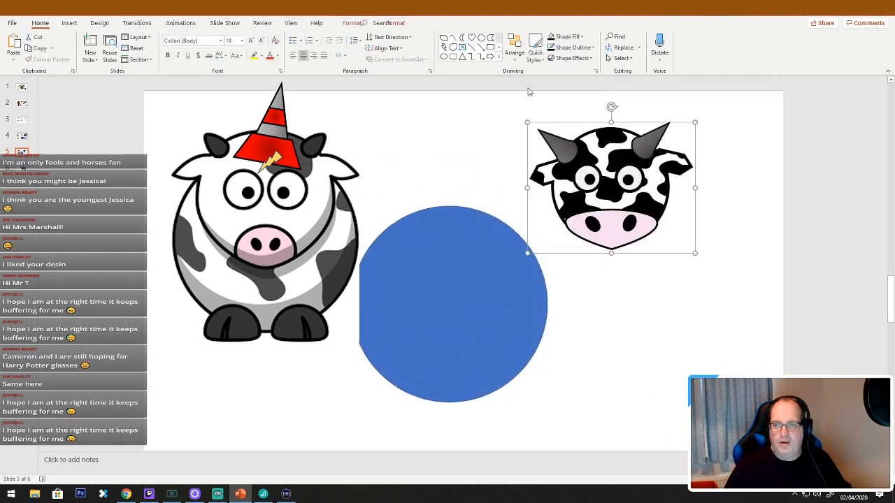
left_click_drag(594, 164, 735, 142)
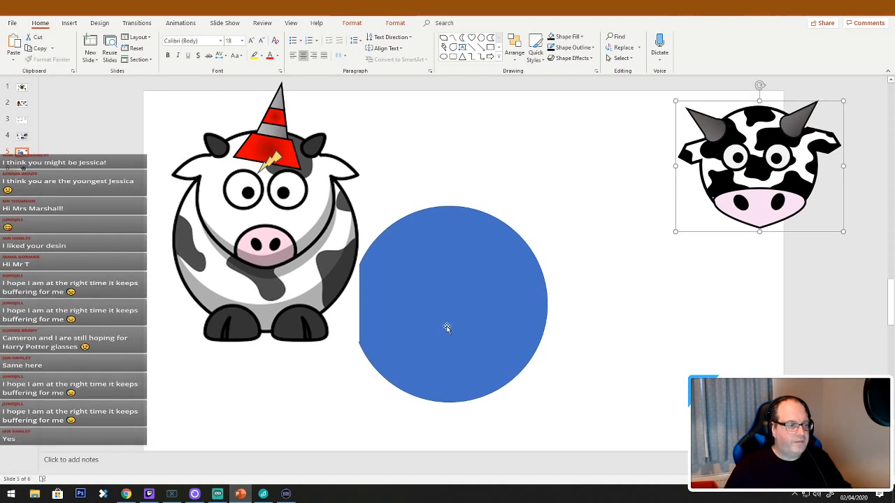
left_click_drag(451, 325, 498, 296)
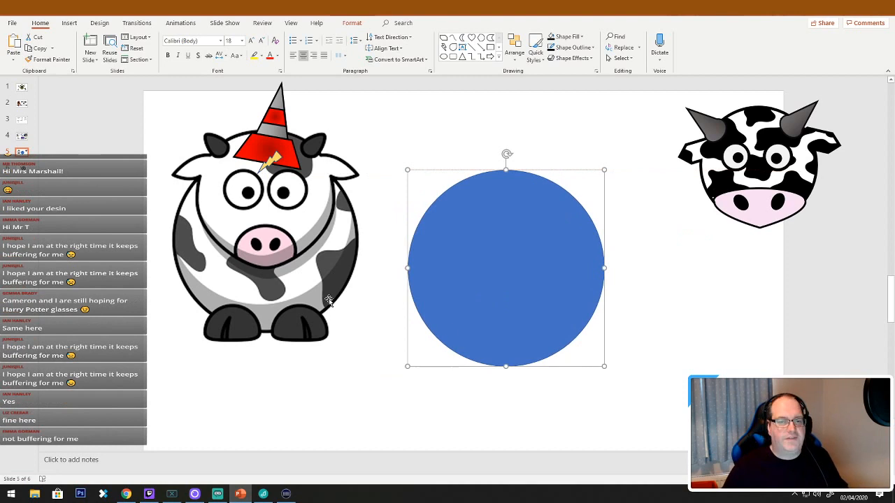
Draw a small Flowchart: Delay shape, rotate it dome-up as a foot, and place it and a copy at the body's lower edge
left_click(298, 273)
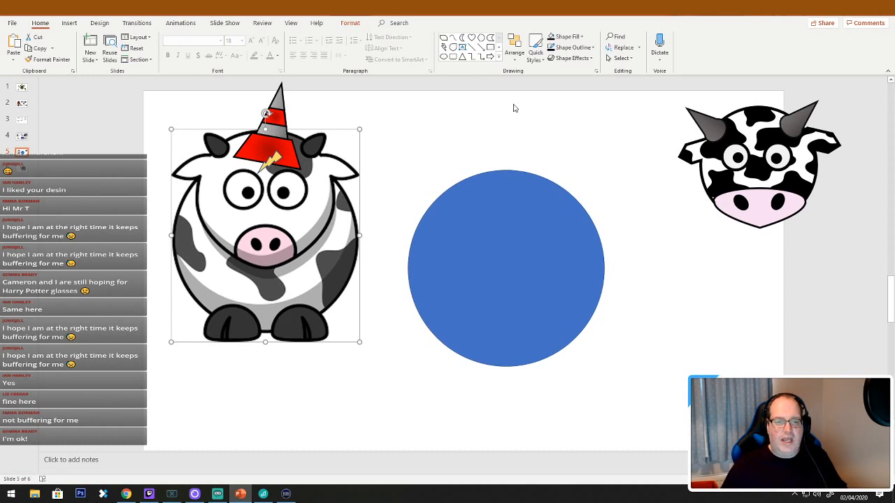
left_click(498, 60)
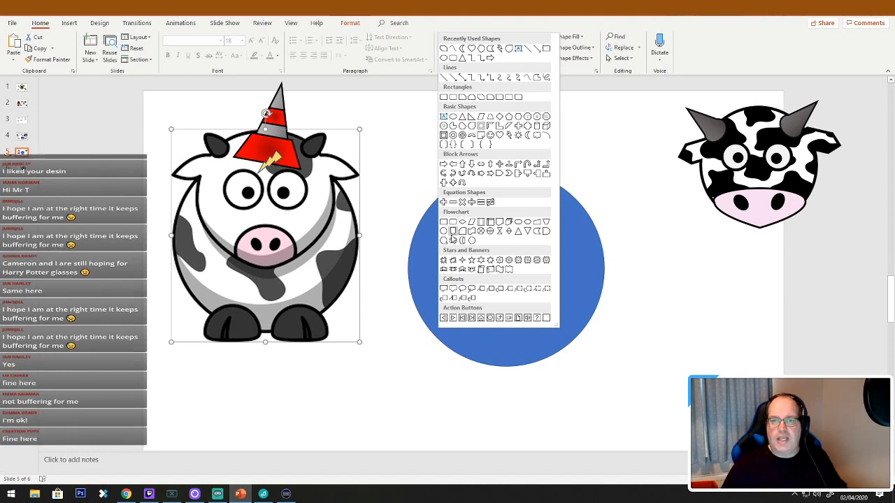
left_click(538, 230)
left_click_drag(432, 347, 456, 400)
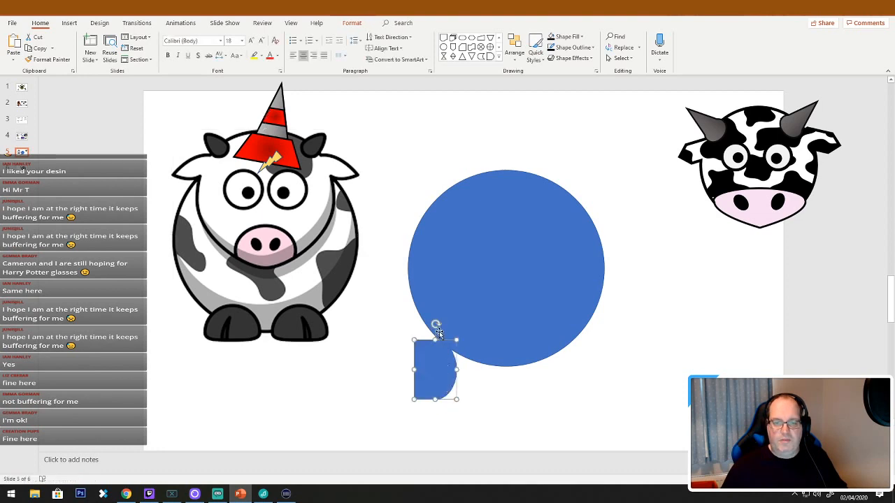
left_click_drag(435, 325, 388, 369)
left_click_drag(458, 363, 545, 373)
left_click(492, 410)
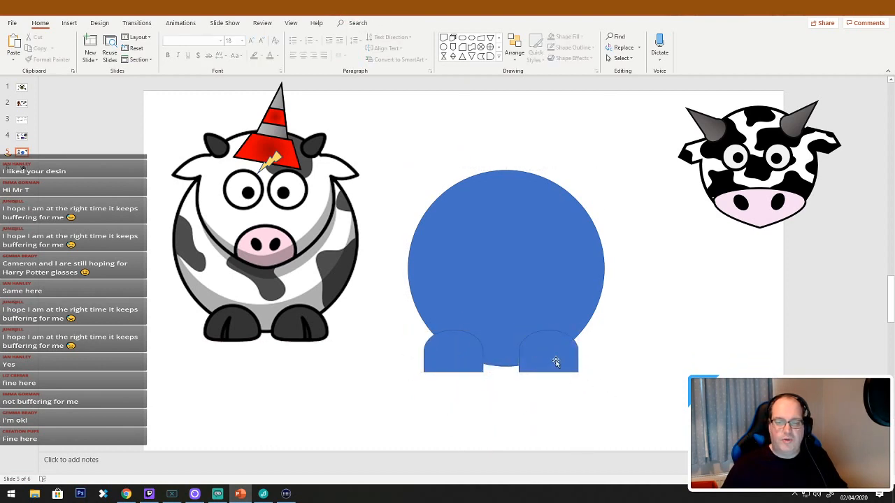
Fill the left foot with dark grey from the theme colors
left_click(461, 351)
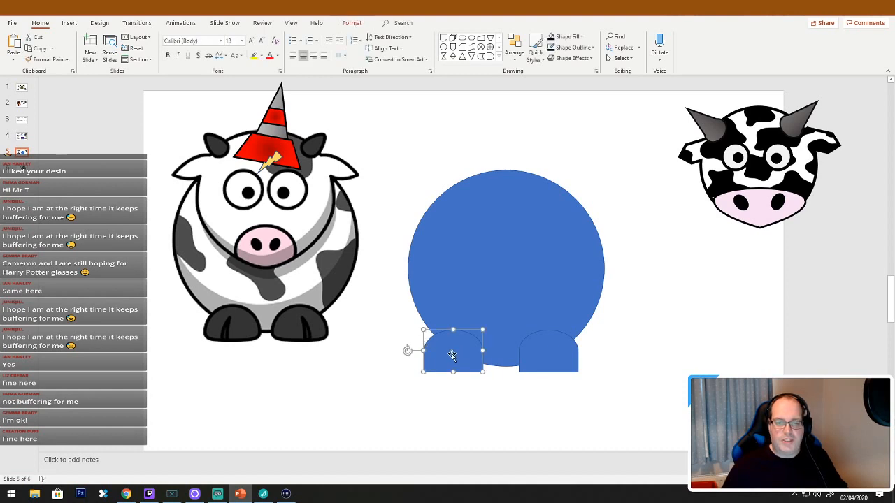
right_click(449, 354)
key("Escape")
left_click(554, 358)
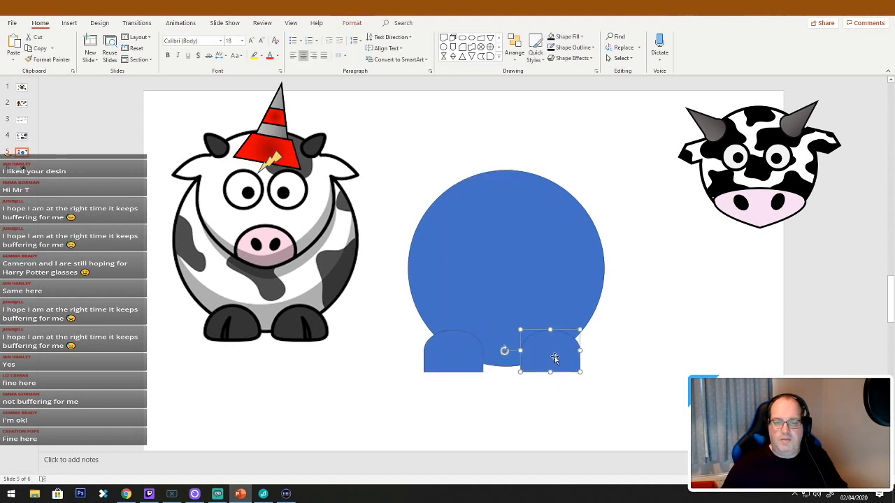
left_click(453, 353)
right_click(449, 350)
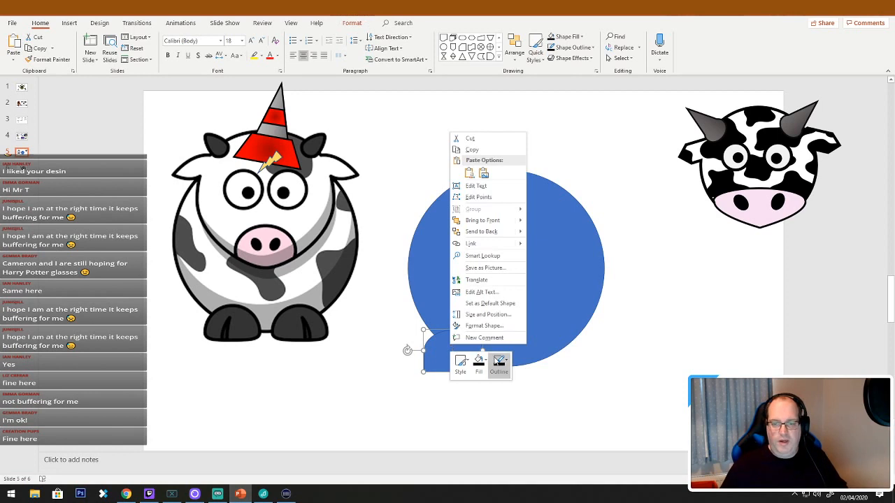
left_click(478, 360)
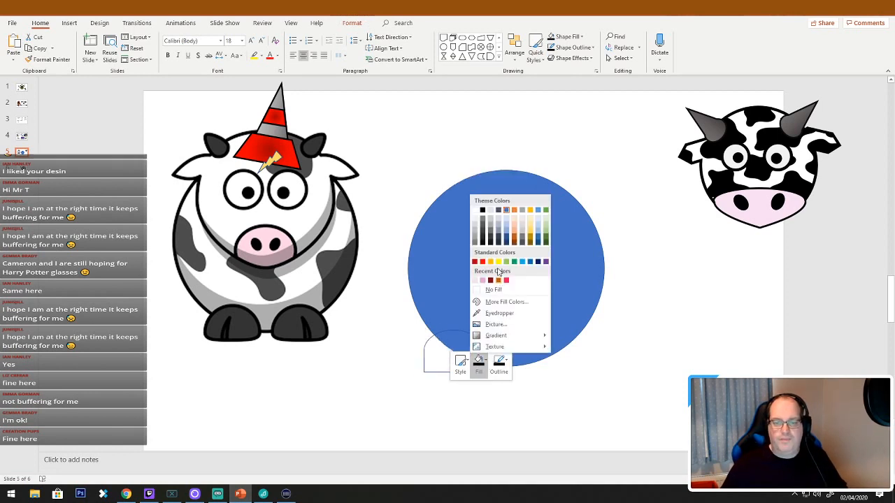
left_click(490, 239)
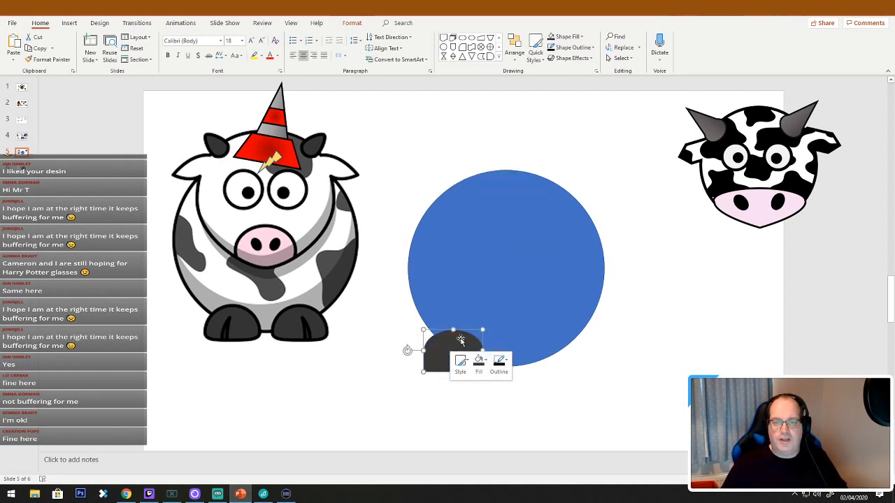
Give the dark grey left foot a thicker black outline
left_click(501, 364)
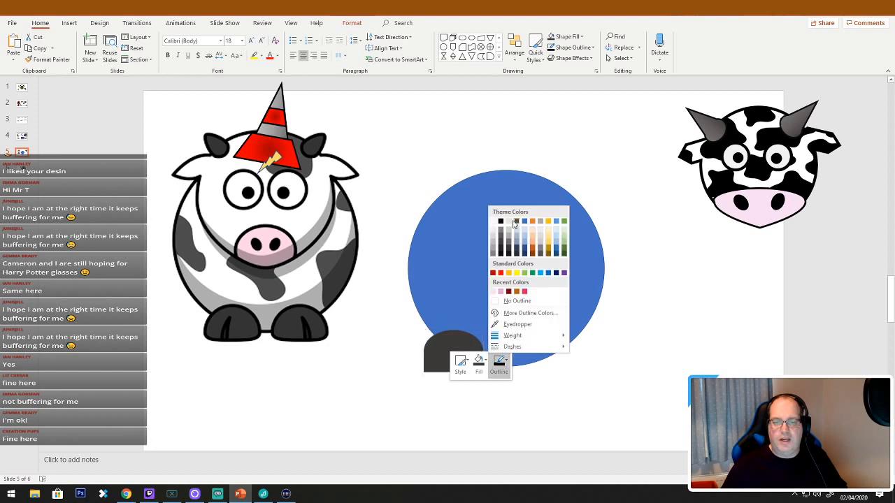
left_click(626, 361)
left_click(473, 359)
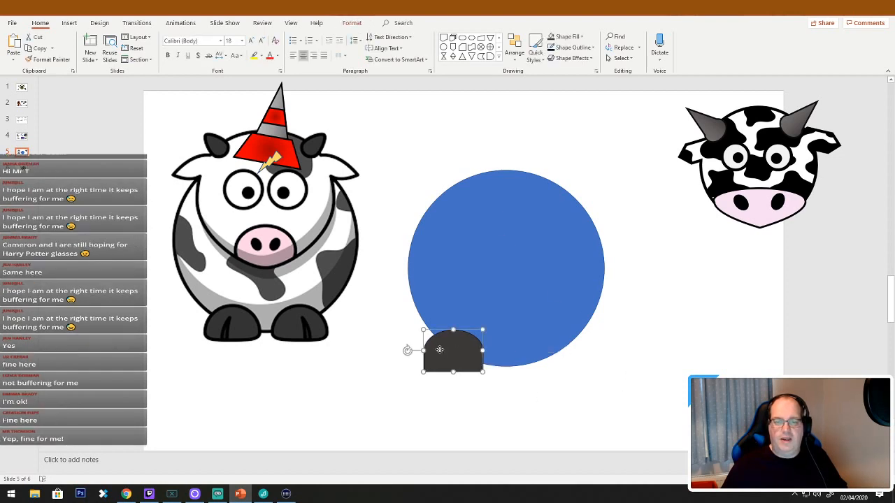
right_click(439, 354)
left_click(495, 370)
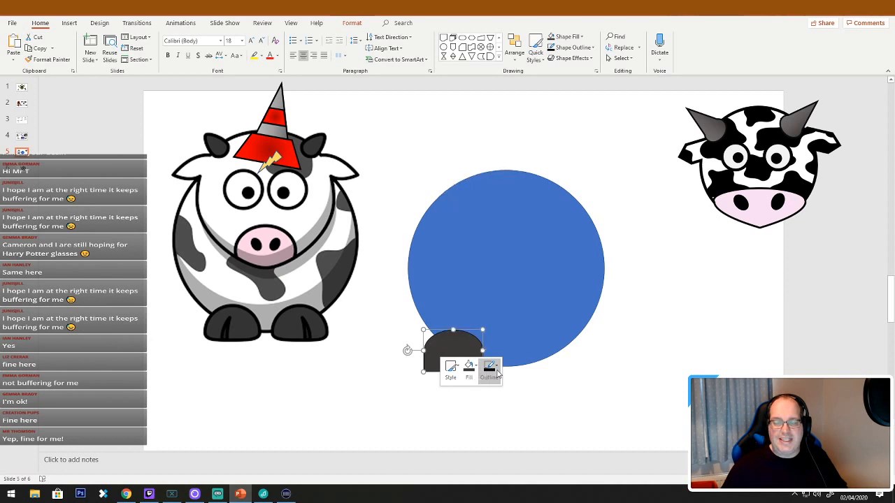
mouse_move(517, 341)
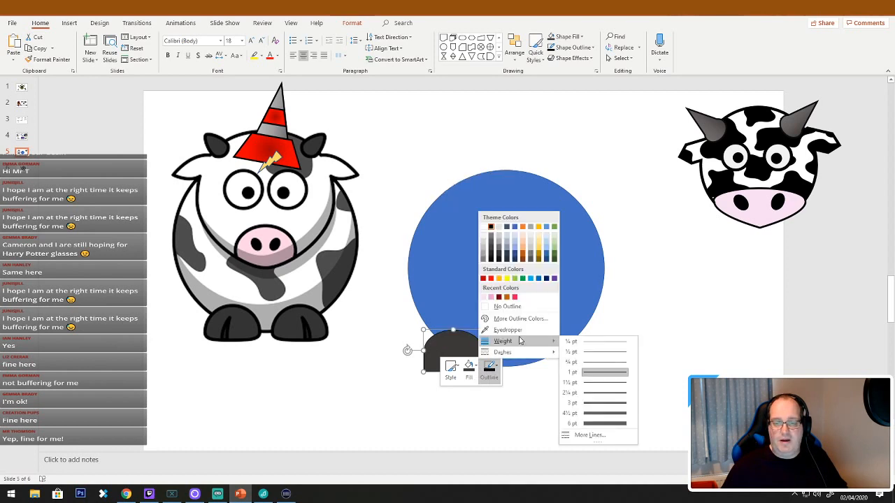
left_click(618, 409)
left_click(479, 385)
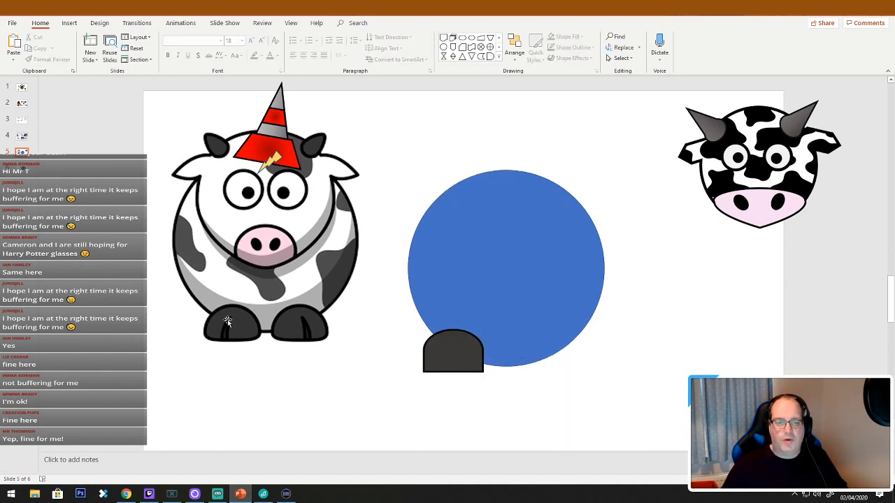
Draw a narrow Flowchart: Merge triangle, rotate it point-up, and place it at the left foot's lower edge as a toe split
left_click(472, 57)
left_click_drag(377, 304, 388, 344)
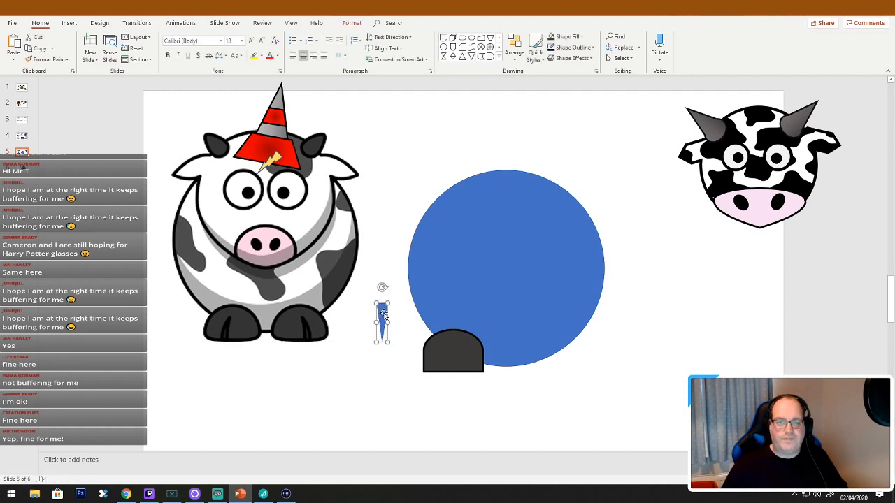
left_click_drag(389, 287, 368, 366)
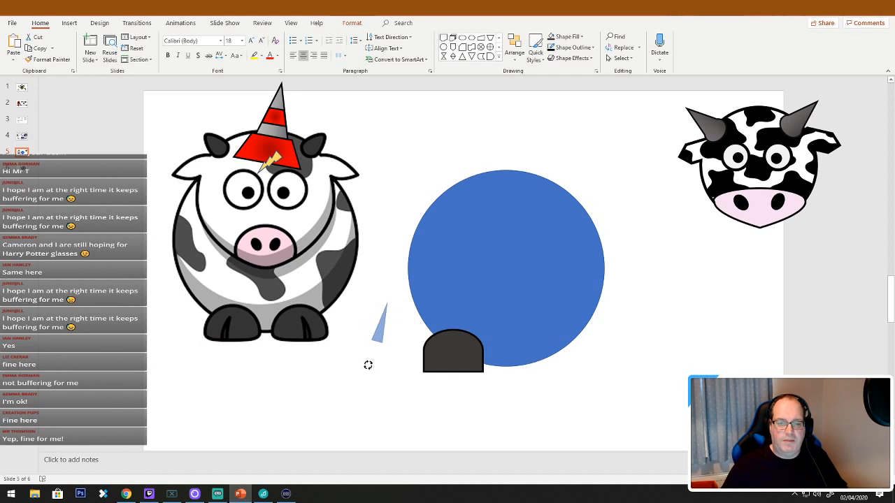
left_click_drag(381, 334, 451, 345)
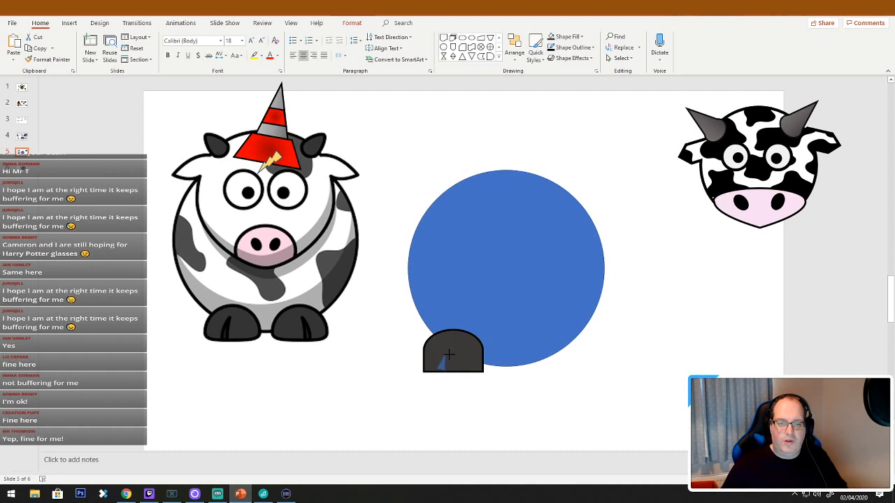
left_click_drag(448, 353, 448, 353)
left_click_drag(436, 385, 439, 387)
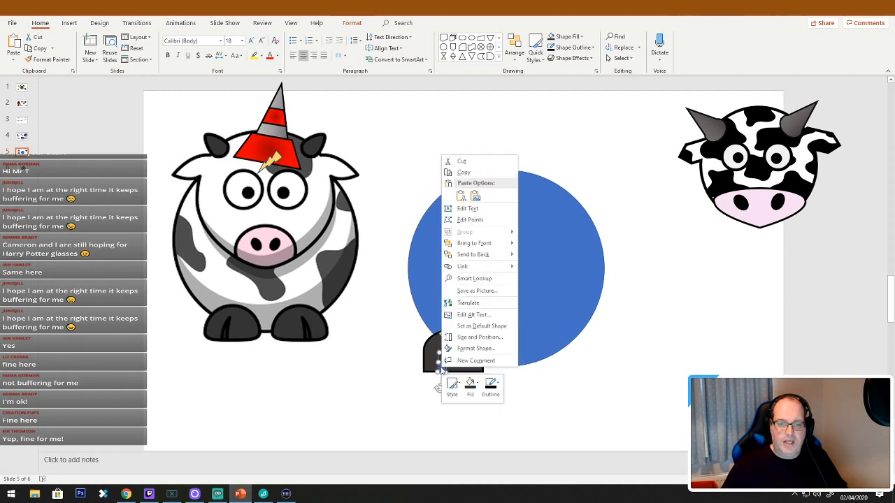
Remove the toe triangle's fill and give it a thicker black outline
right_click(442, 364)
left_click(469, 386)
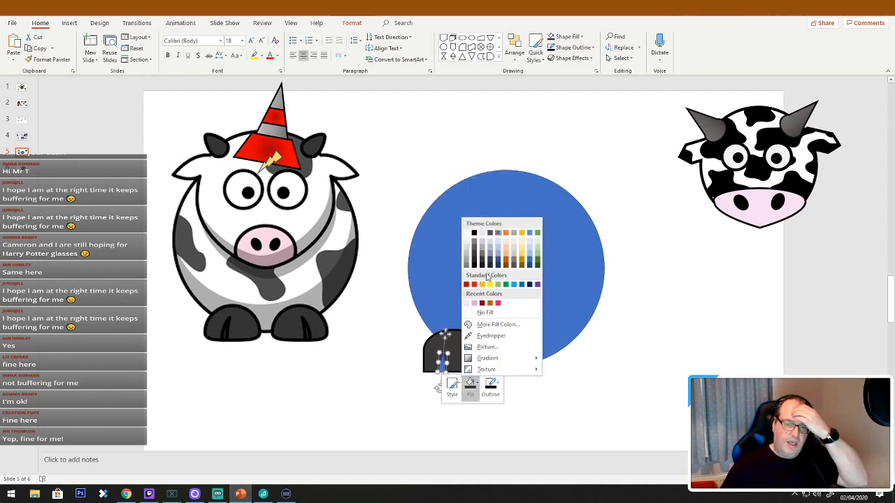
left_click(483, 313)
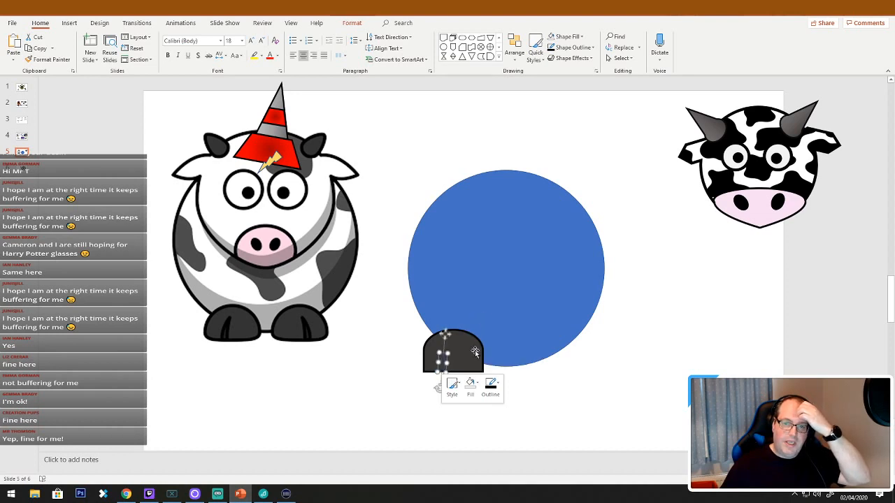
left_click(490, 386)
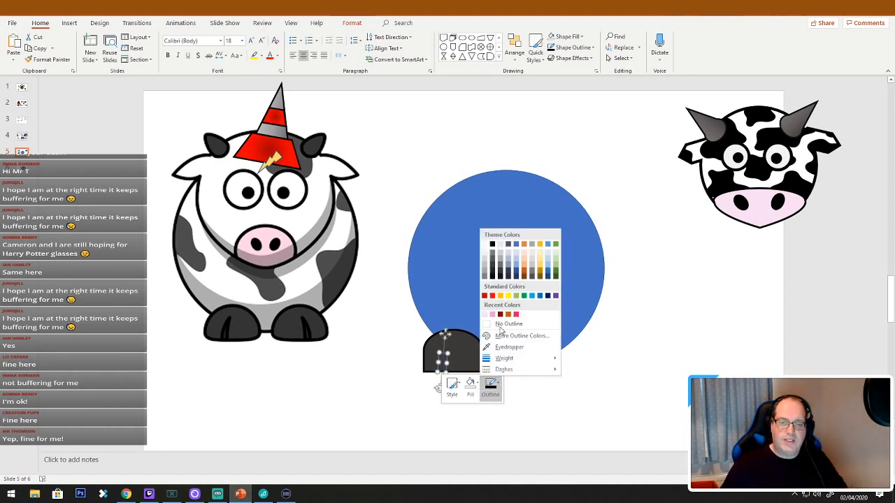
left_click(496, 250)
left_click(489, 386)
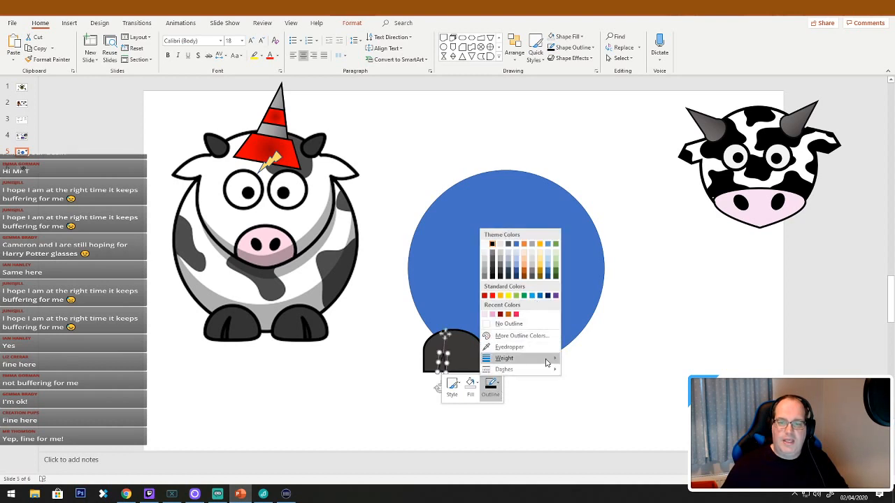
mouse_move(535, 359)
left_click(609, 421)
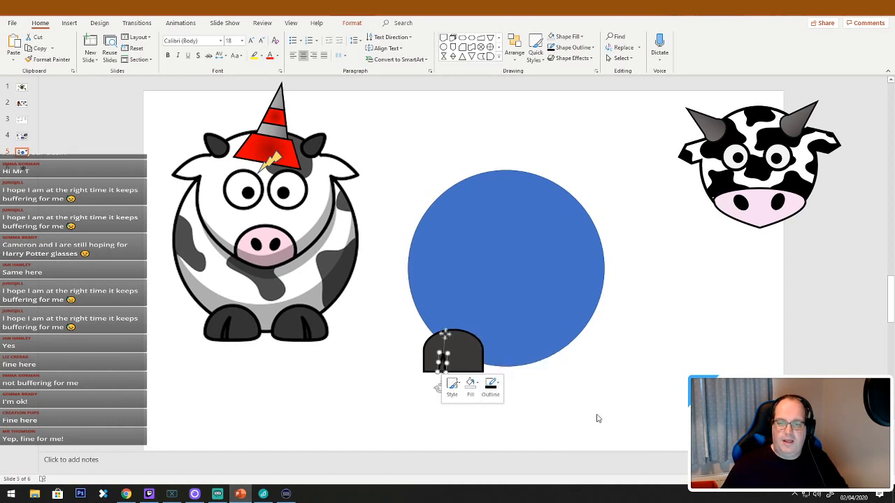
left_click(561, 409)
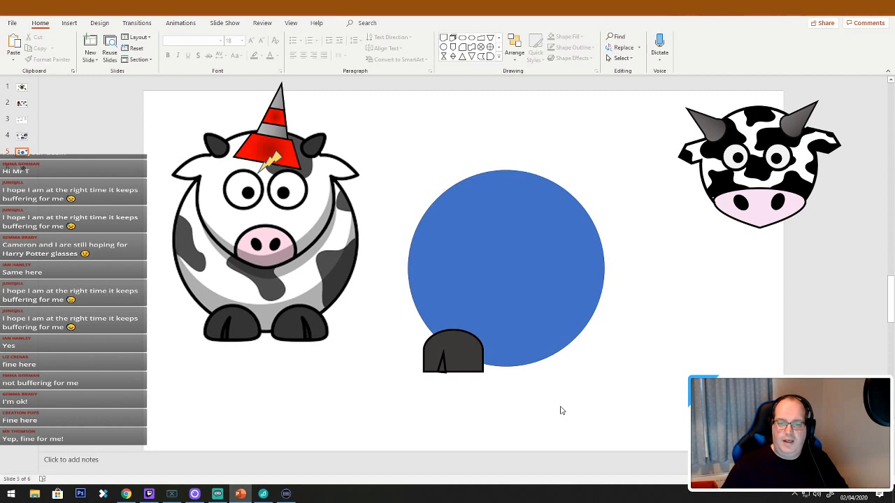
Straighten the toe triangle upright and nudge the foot shape slightly down to line up with the triangle's base
left_click(441, 362)
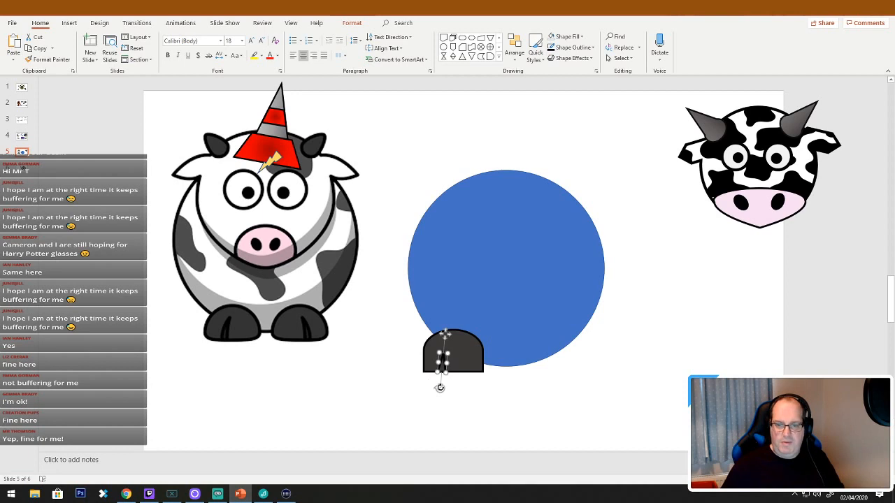
left_click_drag(439, 388, 442, 388)
left_click(457, 377)
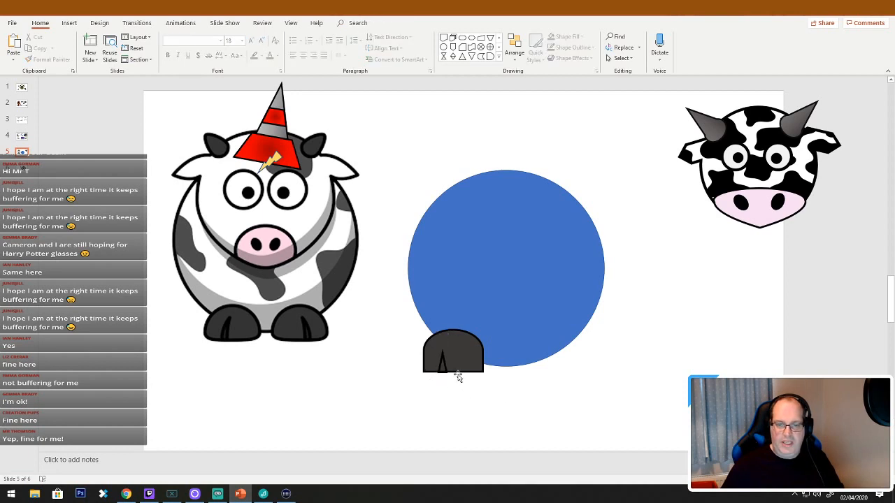
left_click(446, 367)
key("Down")
key("Down")
key("Down")
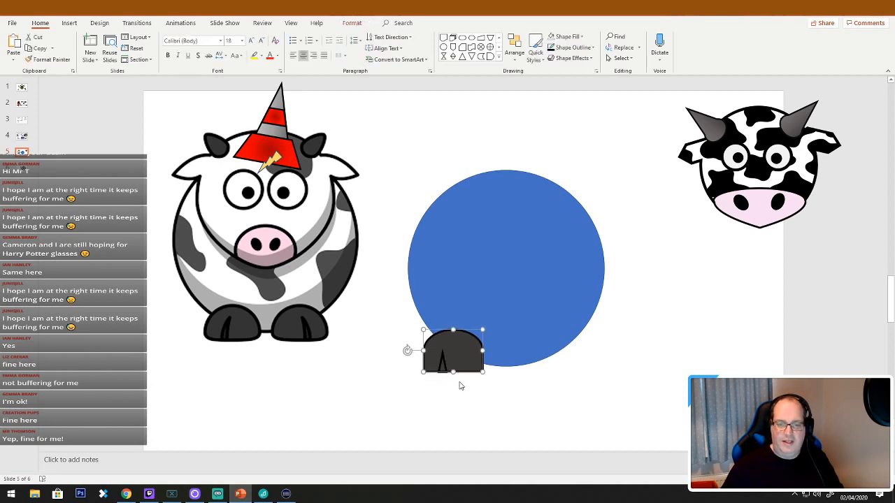
left_click(458, 399)
left_click(475, 370)
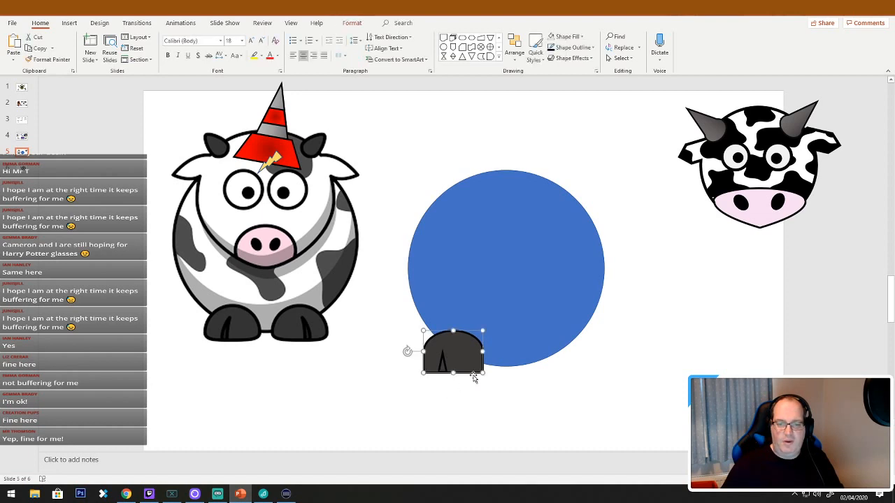
left_click(458, 407)
Group the left foot with its toe triangle and place a copy of the group at the body's lower right edge
left_click_drag(538, 411, 357, 307)
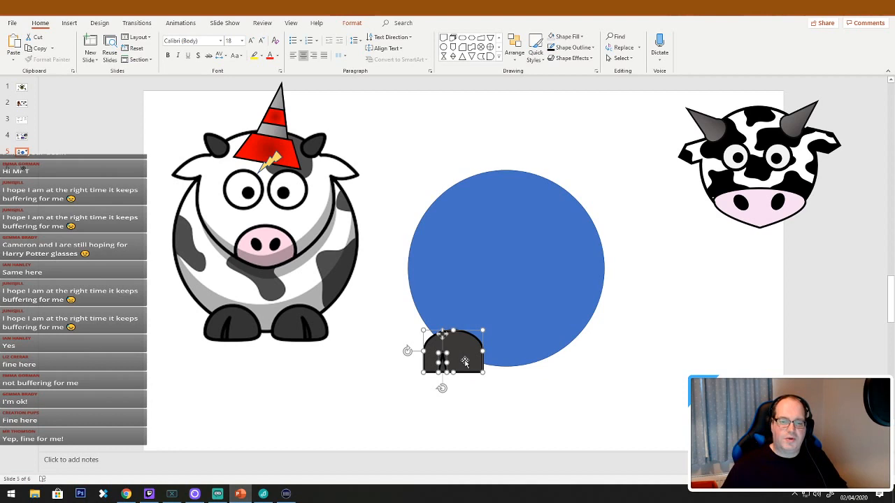
right_click(464, 361)
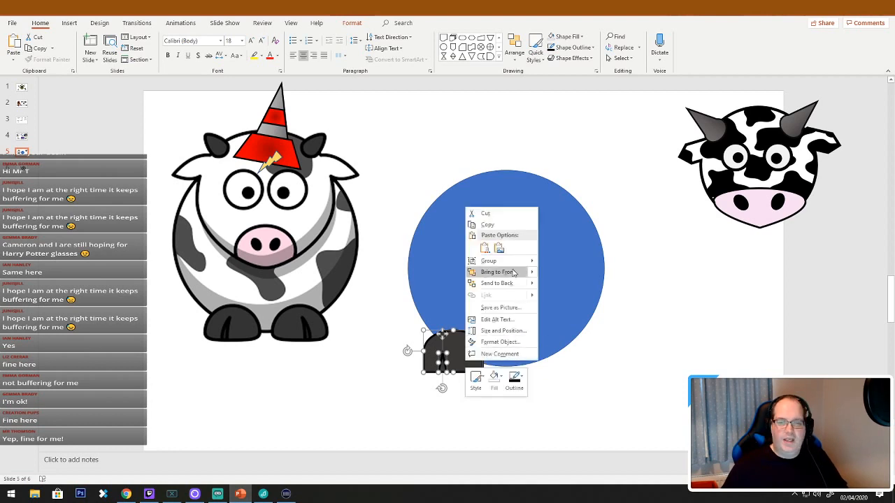
mouse_move(515, 264)
left_click(560, 261)
left_click_drag(473, 374, 573, 375)
left_click(675, 360)
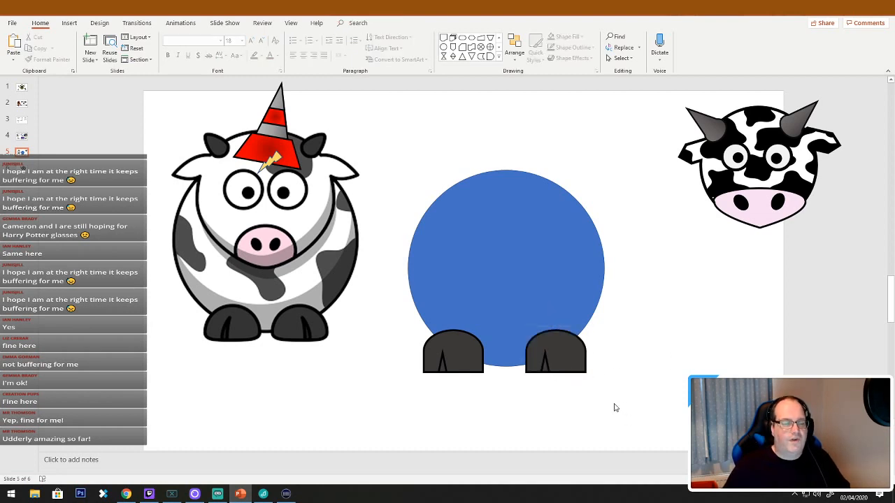
Fill the blue body circle with the picture file "cow-print-seamless-pattern-vector (1)" from the Desktop
left_click(516, 271)
right_click(518, 270)
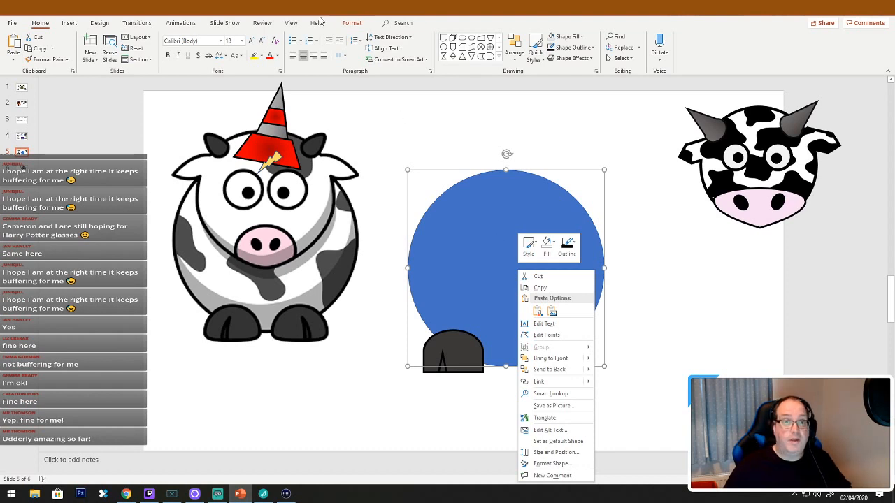
left_click(352, 23)
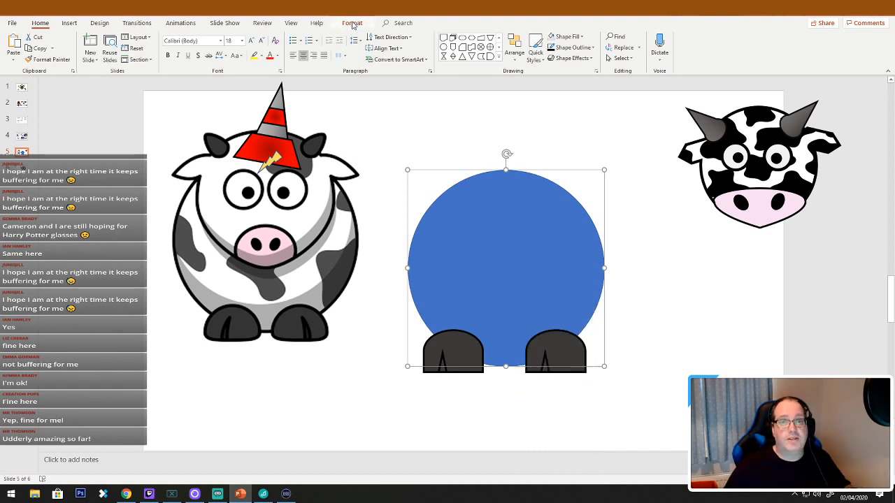
right_click(488, 221)
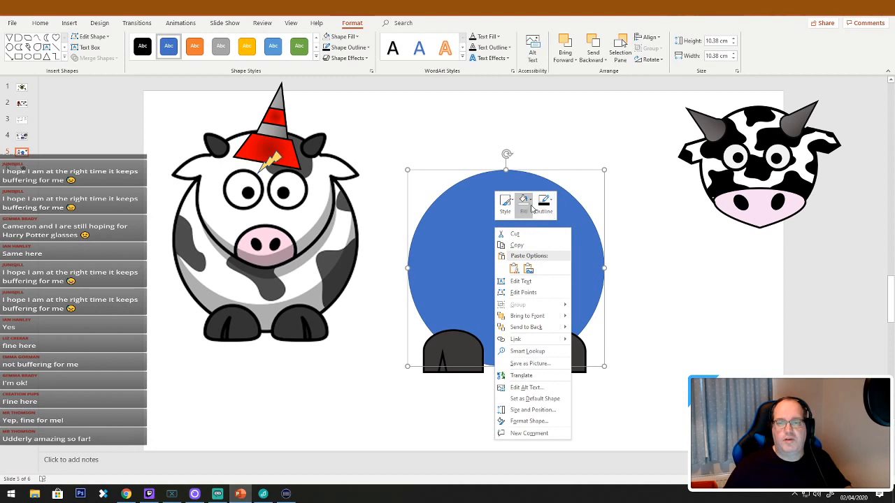
left_click(530, 207)
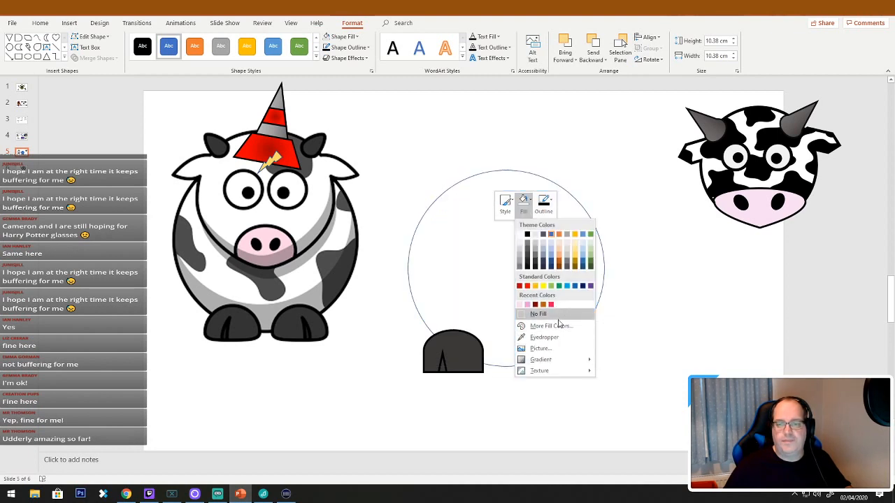
left_click(552, 347)
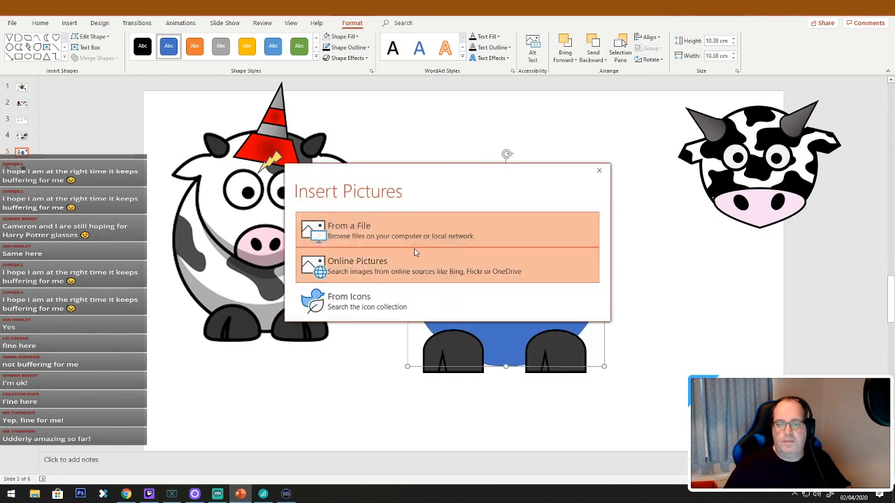
left_click(376, 236)
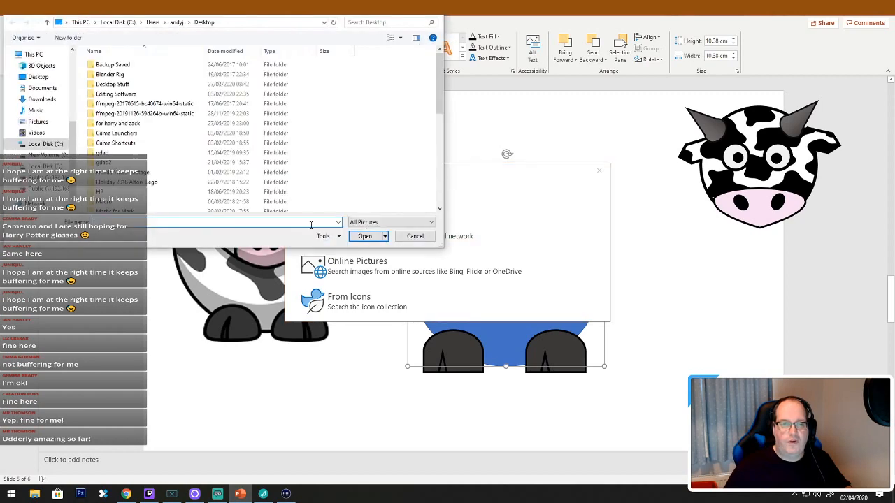
left_click(367, 223)
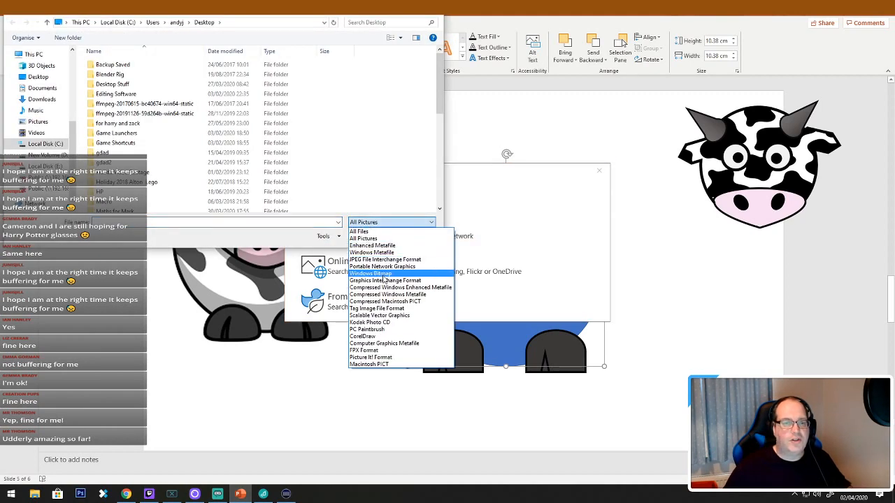
left_click(360, 231)
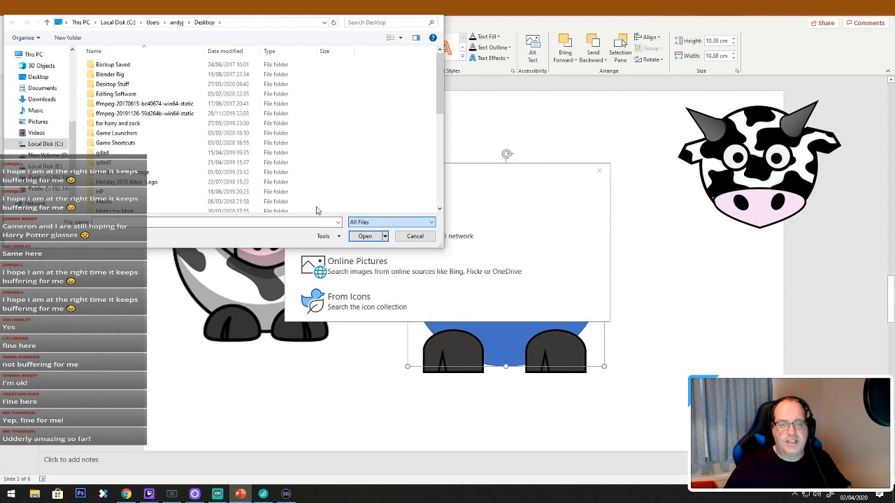
left_click(125, 162)
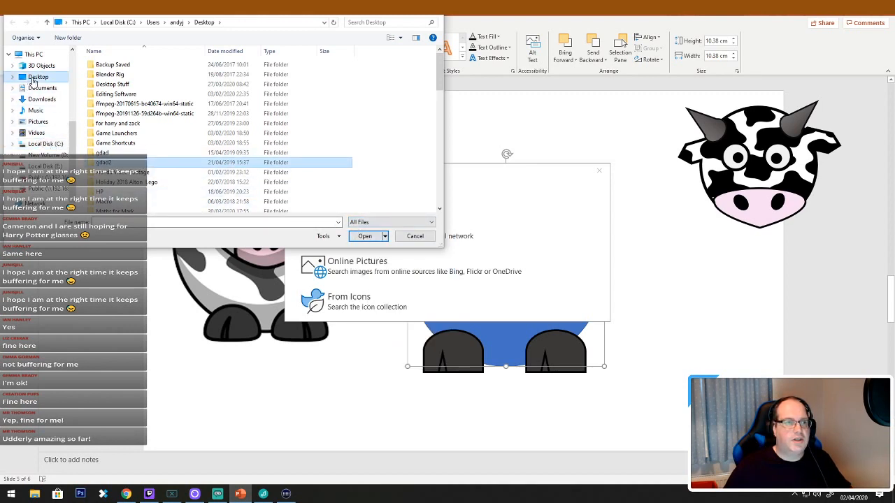
left_click(37, 76)
scroll(246, 162, "down", 5)
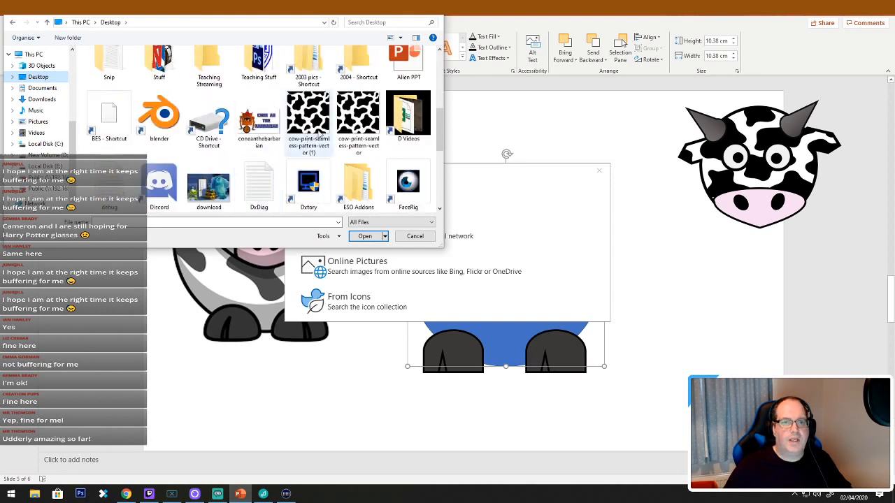
left_click(311, 126)
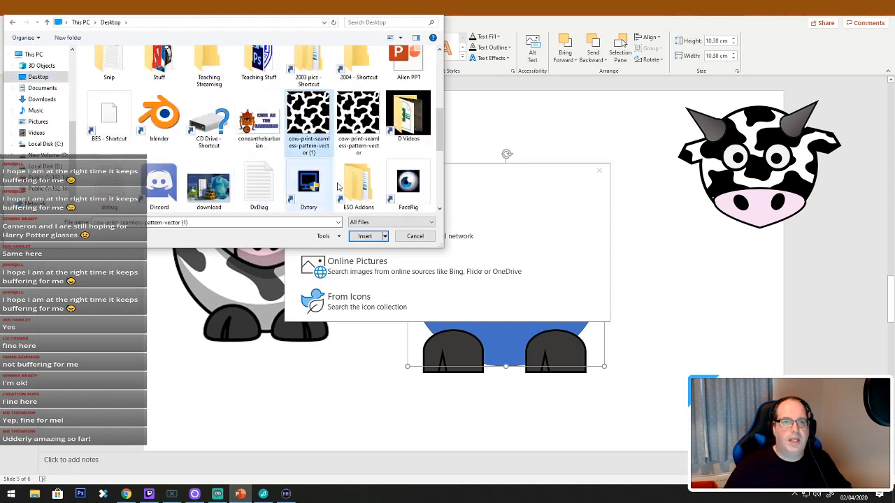
left_click(364, 237)
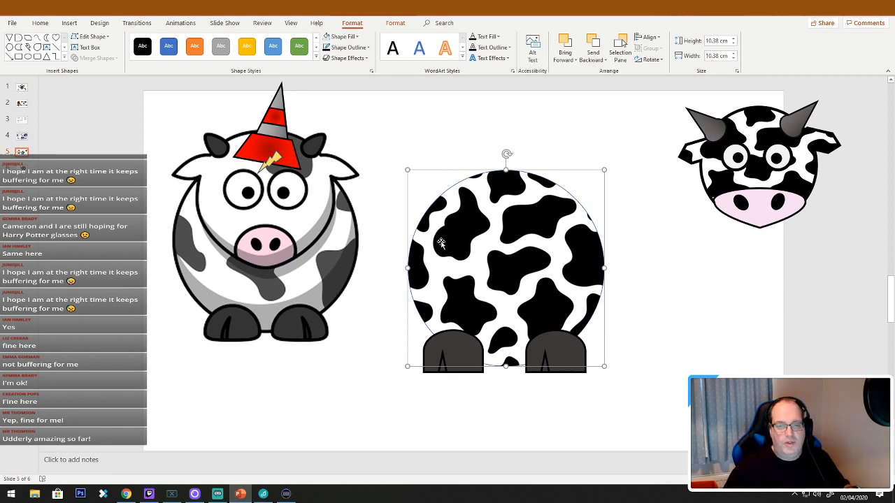
Give the cow-print body circle a thick black outline
right_click(489, 250)
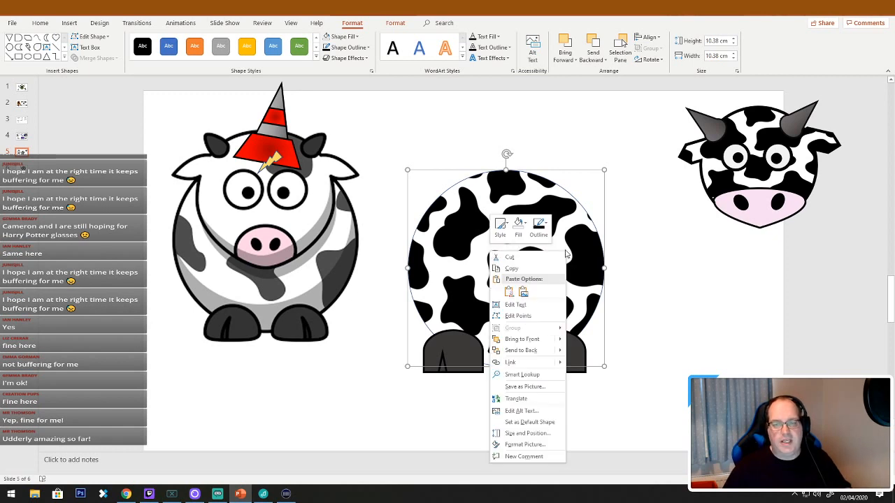
left_click(548, 227)
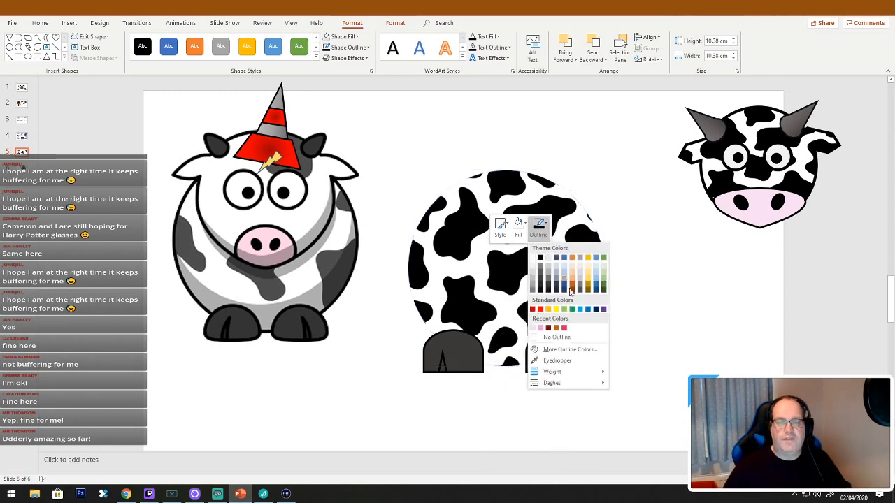
mouse_move(601, 373)
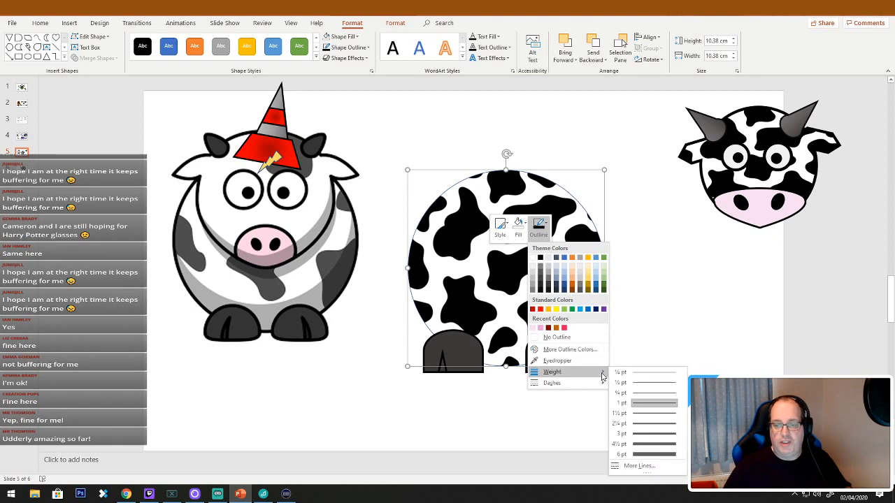
left_click(656, 452)
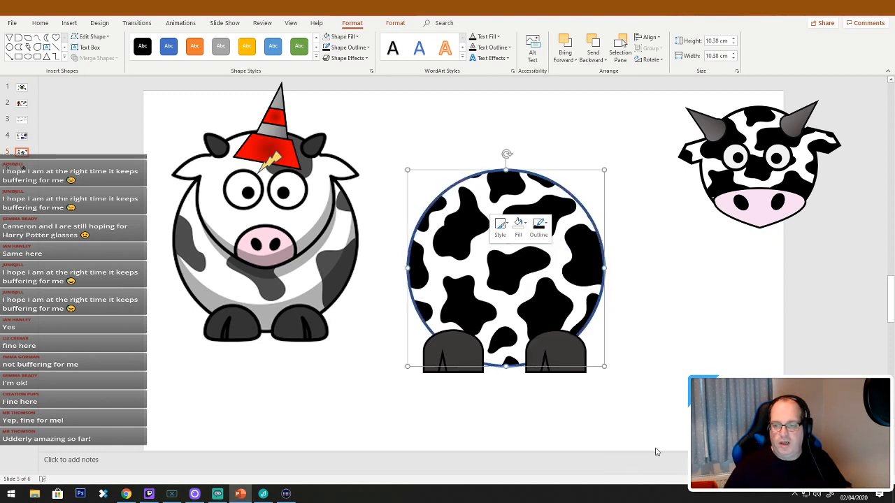
right_click(549, 305)
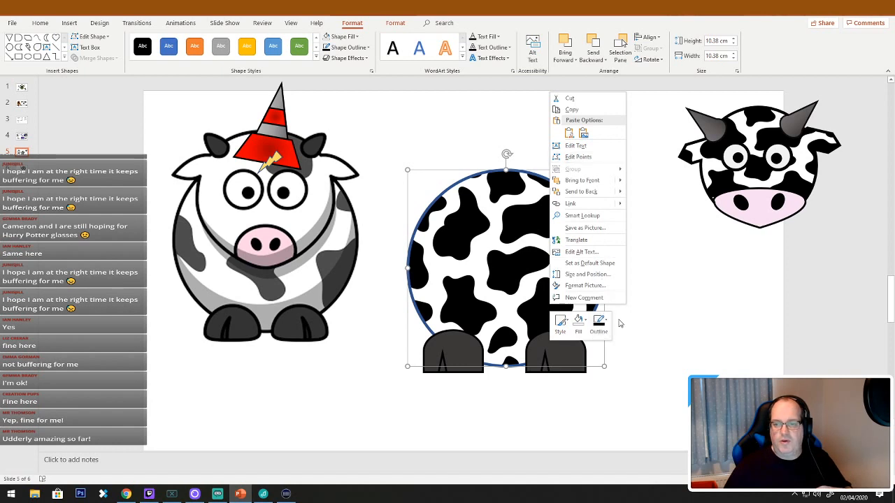
left_click(600, 323)
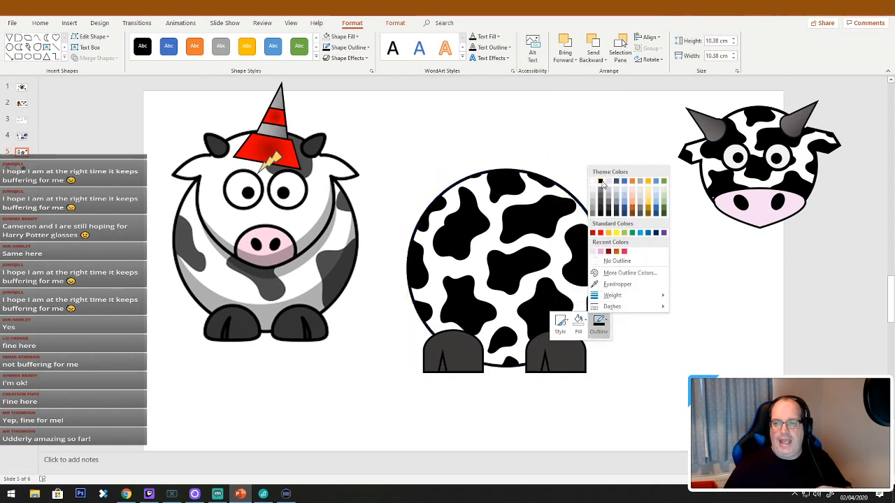
left_click(601, 181)
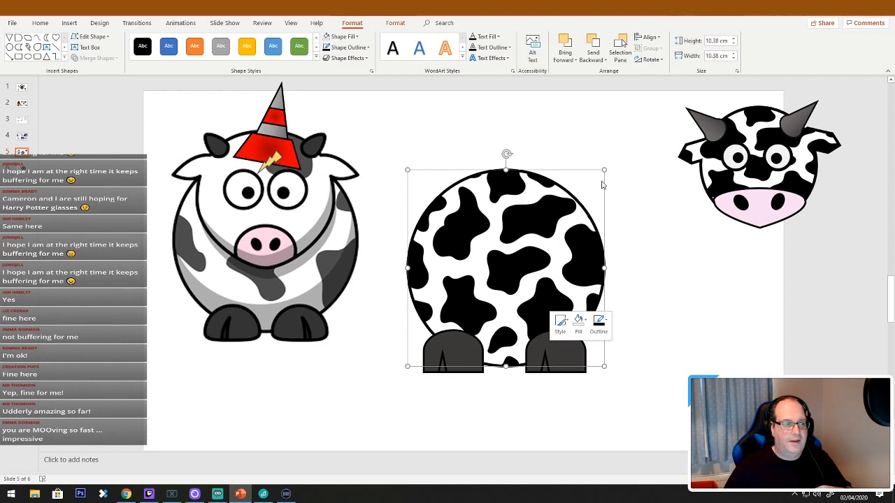
left_click(635, 181)
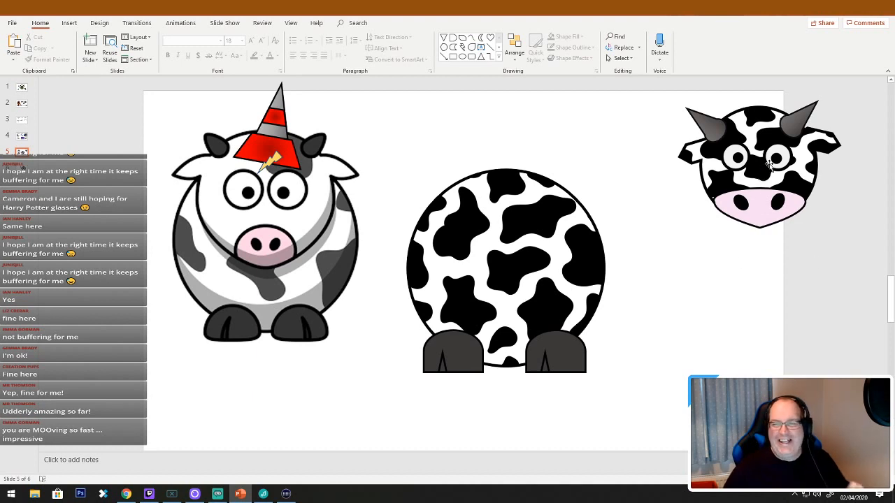
Move the finished cow head slightly down beside the body
left_click_drag(858, 260, 650, 71)
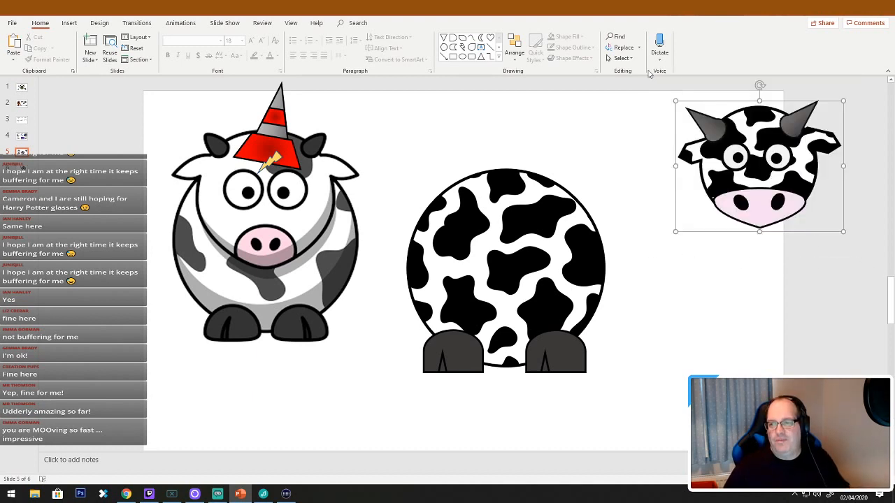
left_click_drag(710, 175, 756, 202)
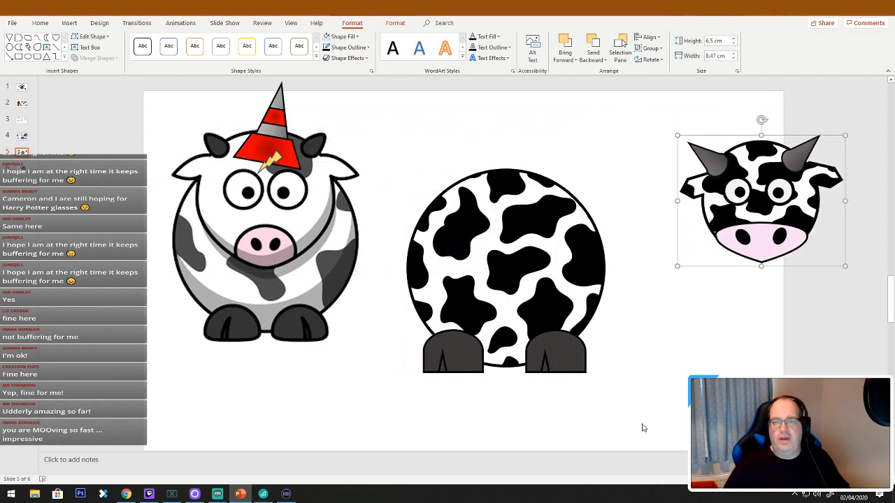
Group the cow-print body circle with both feet
left_click_drag(648, 419, 366, 132)
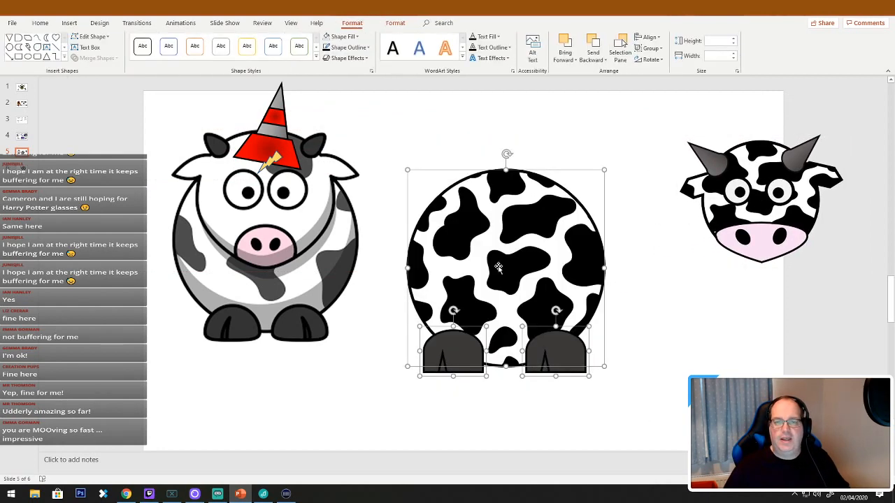
right_click(500, 260)
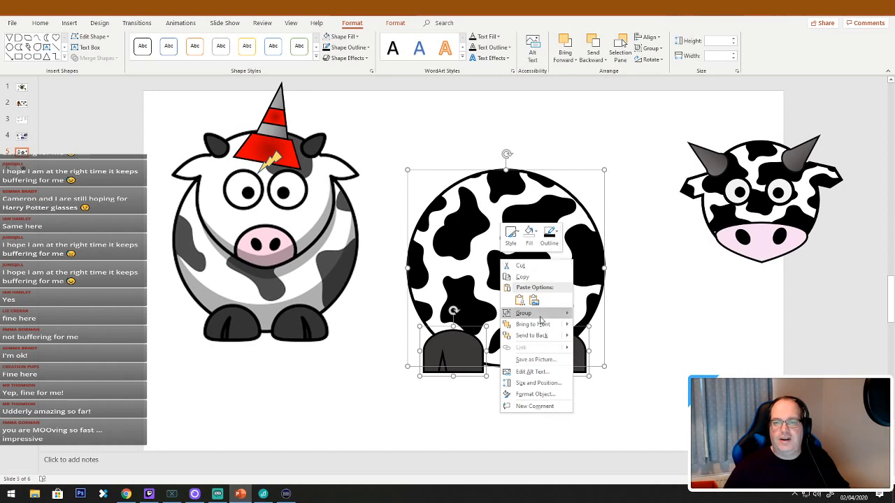
Group the spotted cow body with its two hooves, and scale the group down and reposition it on the slide
mouse_move(542, 317)
left_click(593, 315)
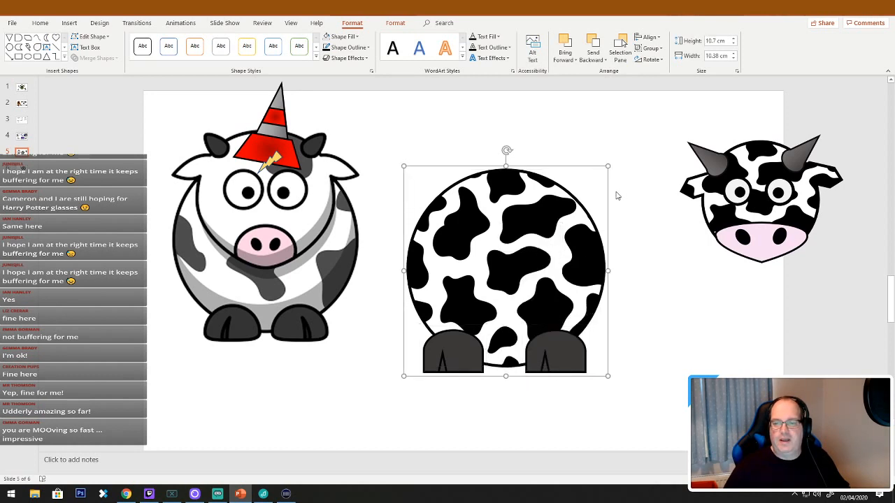
left_click_drag(608, 164, 567, 227)
left_click_drag(470, 256, 532, 234)
left_click(720, 285)
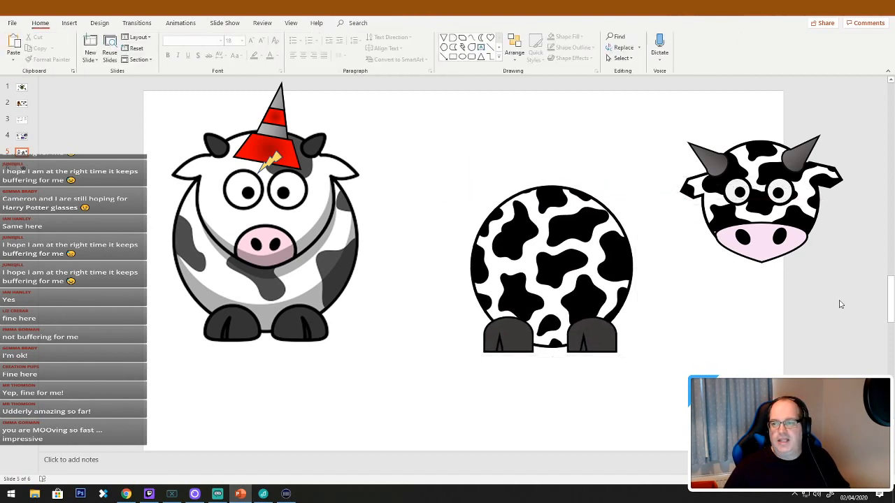
Move the horned cow head over the top of the body and shift the body group down and slightly left
left_click_drag(772, 215, 543, 181)
left_click(818, 342)
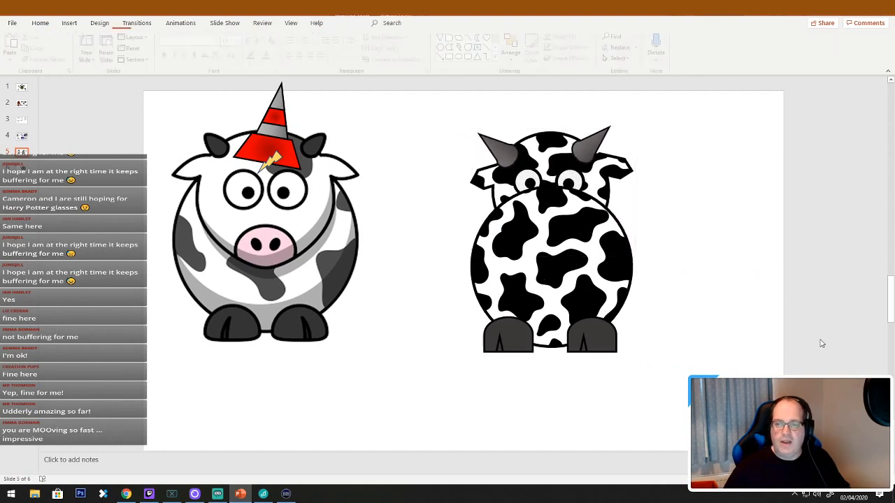
left_click_drag(554, 273, 552, 310)
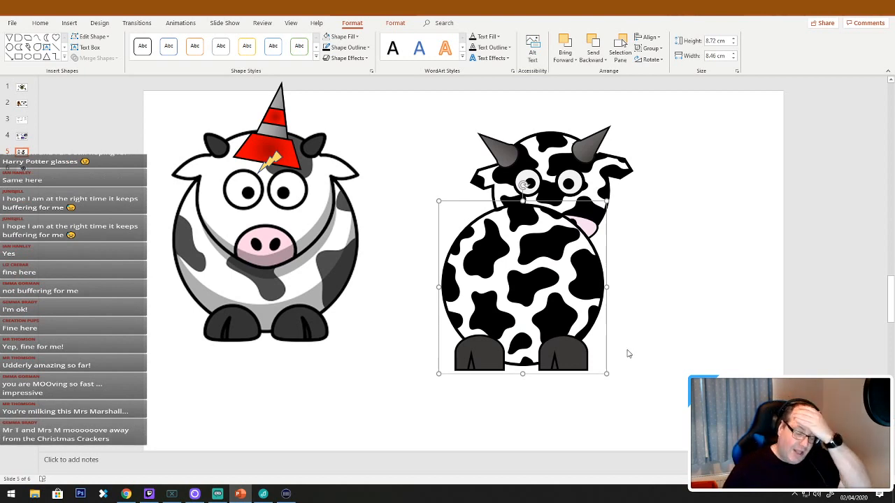
left_click(537, 312)
left_click(685, 335)
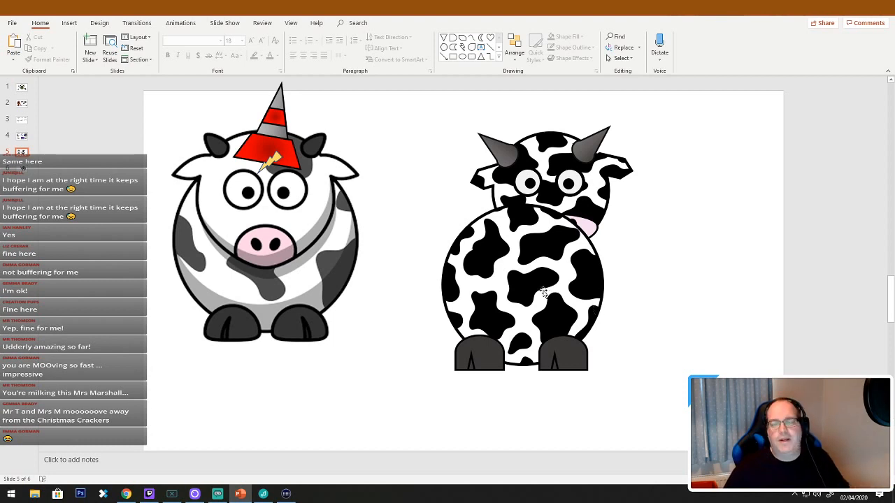
right_click(543, 293)
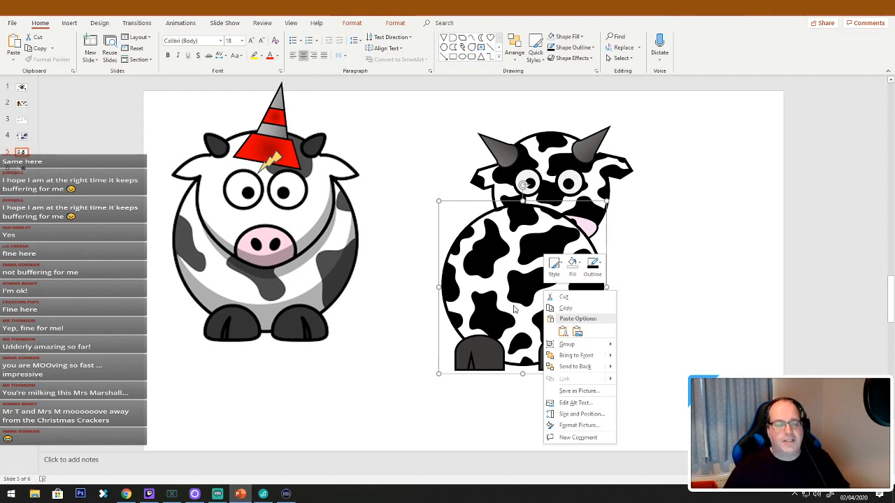
left_click(578, 261)
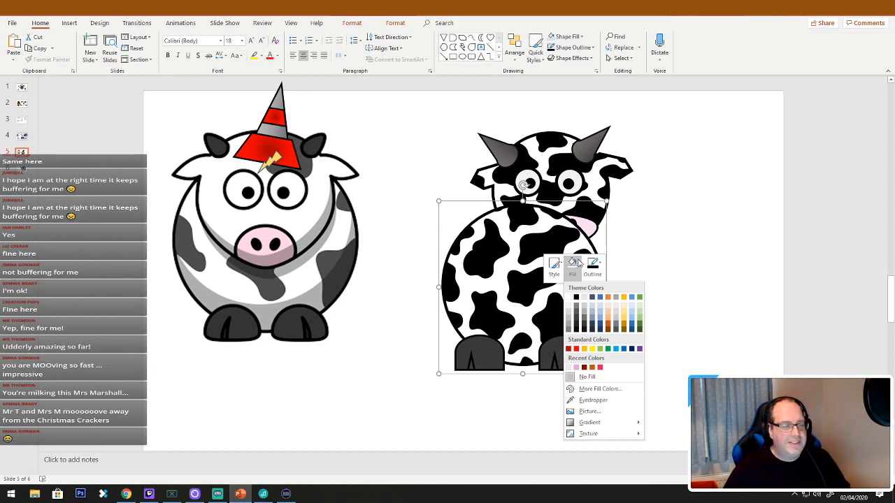
left_click(413, 283)
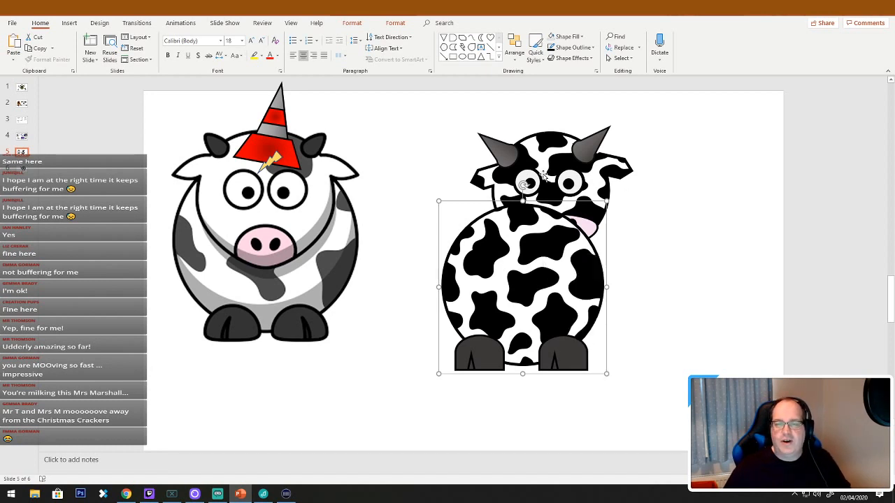
Send the body group behind the cow's head and reposition it centrally beneath the head
right_click(514, 273)
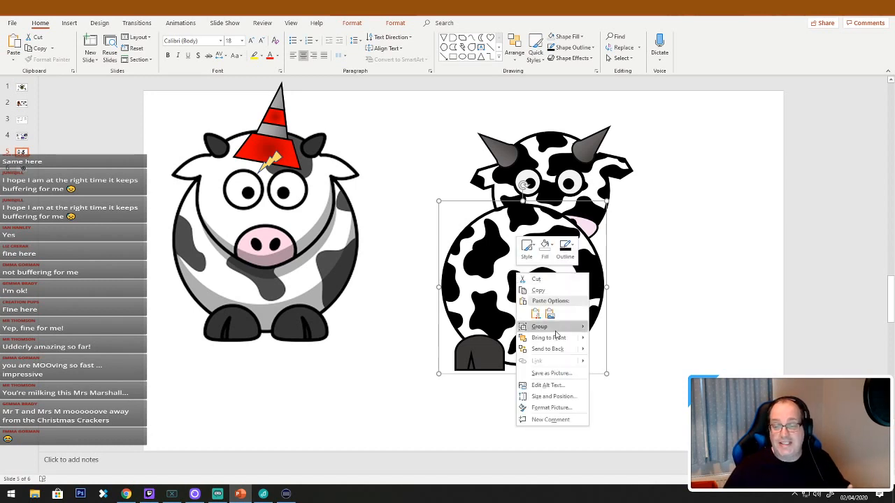
mouse_move(559, 349)
left_click(608, 361)
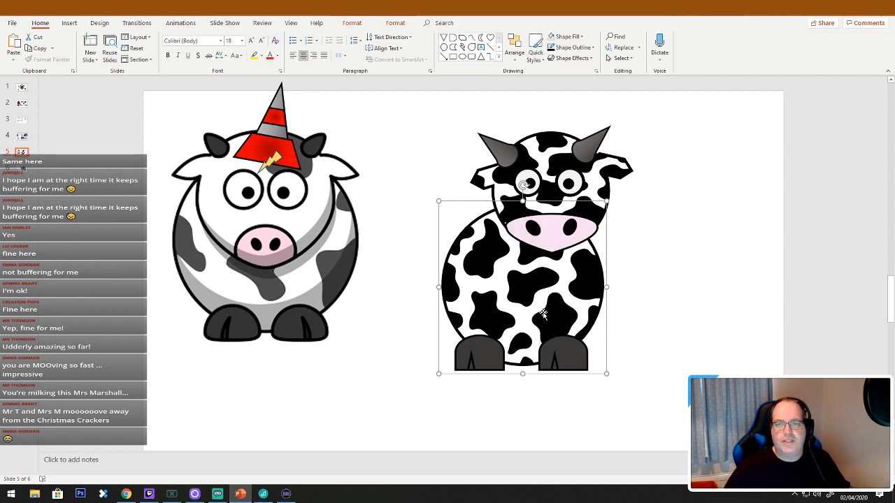
left_click_drag(543, 315, 575, 284)
left_click(657, 447)
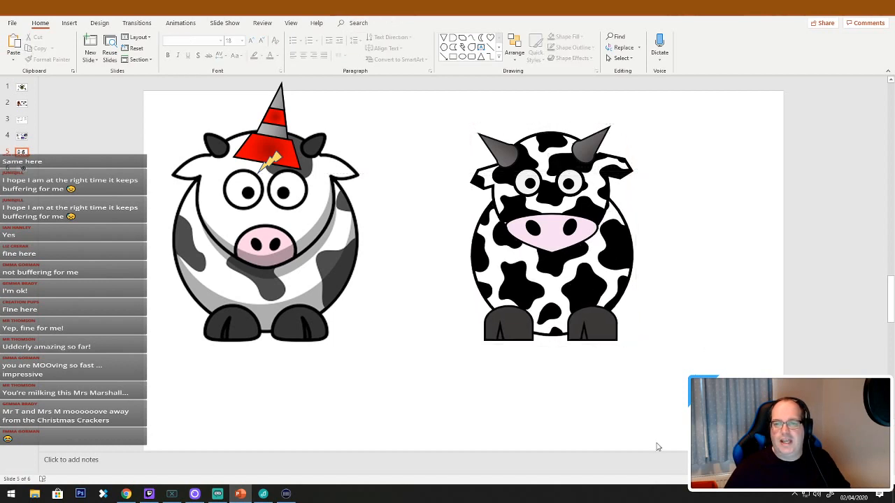
Tilt the cow's head slightly clockwise and adjust the body's position to sit beneath it
left_click_drag(545, 310, 540, 332)
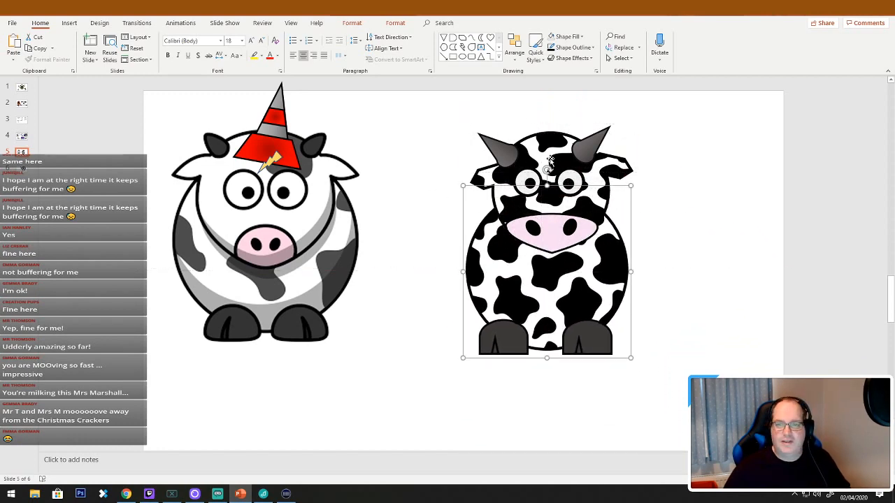
left_click(550, 160)
left_click_drag(552, 110, 582, 127)
left_click(734, 290)
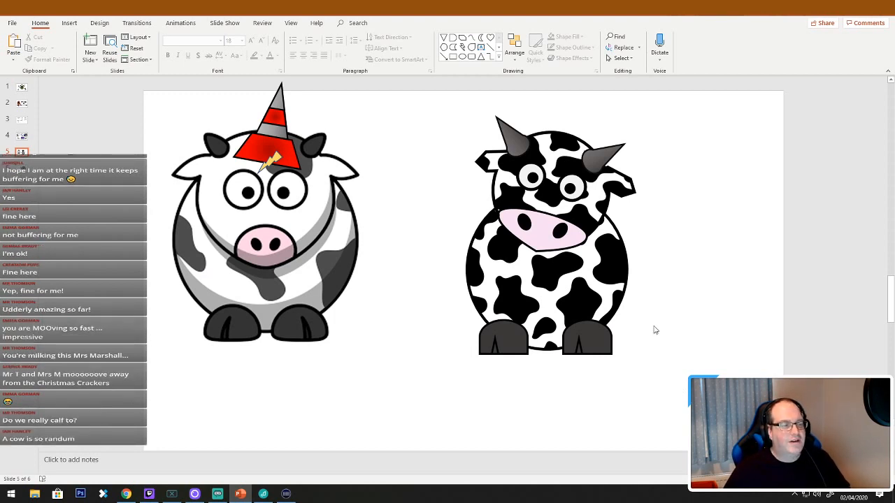
mouse_move(548, 304)
left_mouse_down()
mouse_move(532, 287)
mouse_move(539, 289)
left_mouse_up()
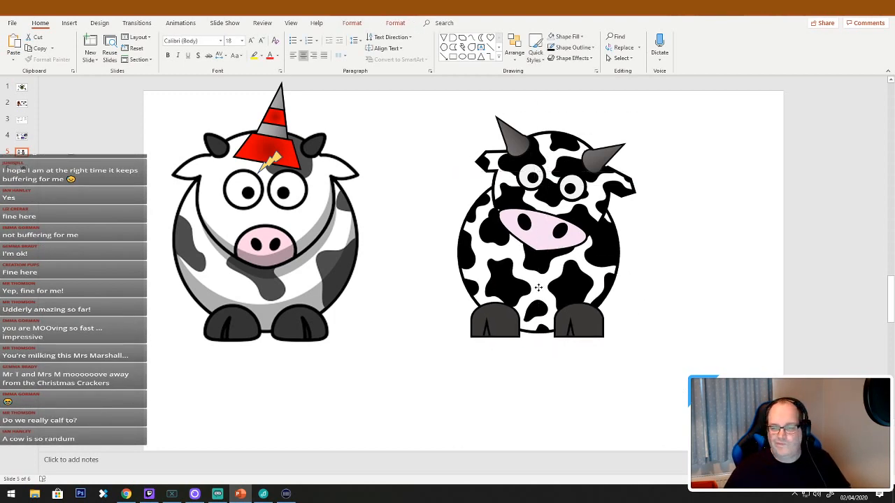
left_click(729, 315)
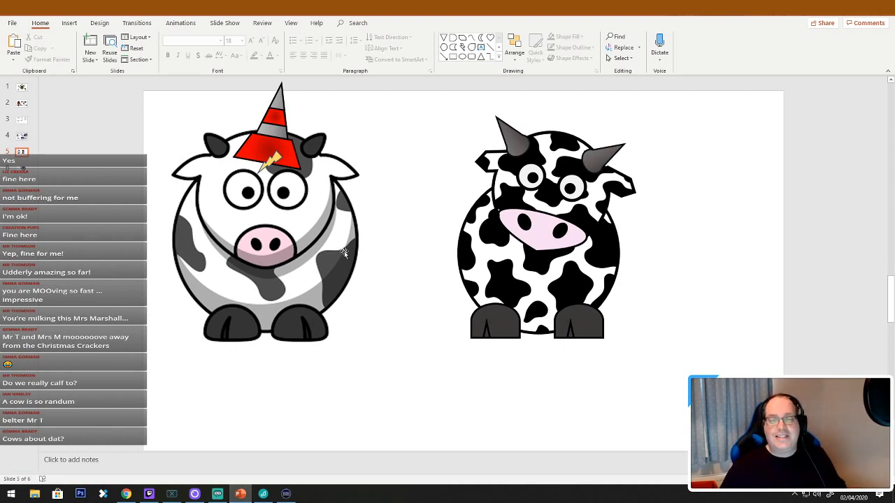
Nudge the cone hat slightly right, and place the lightning bolt in front on the spotted cow's forehead
left_click_drag(271, 139, 280, 138)
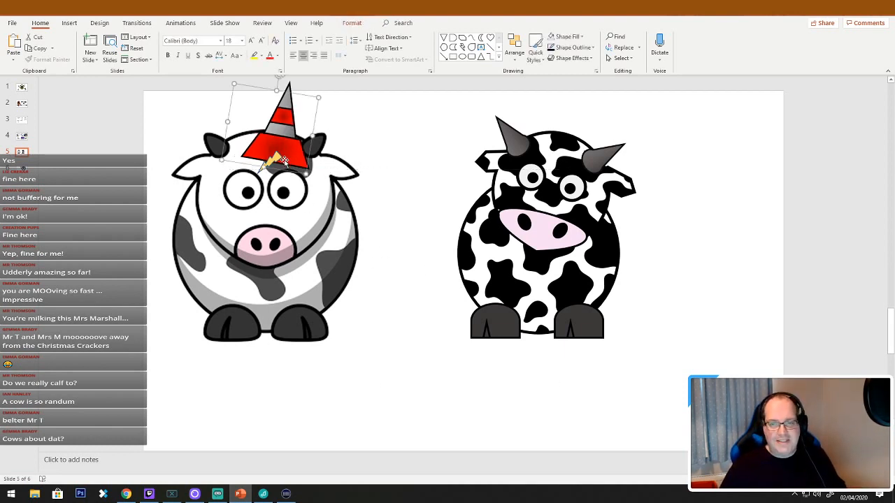
left_click(425, 180)
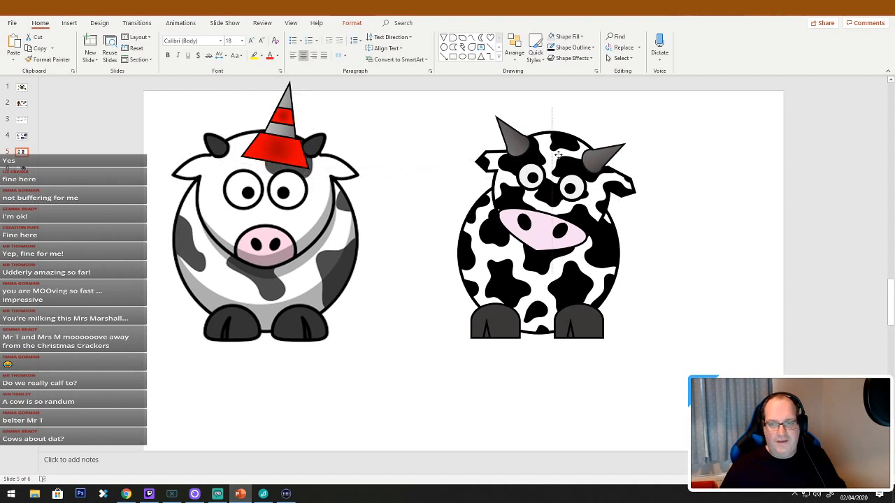
left_click_drag(557, 153, 663, 113)
right_click(663, 112)
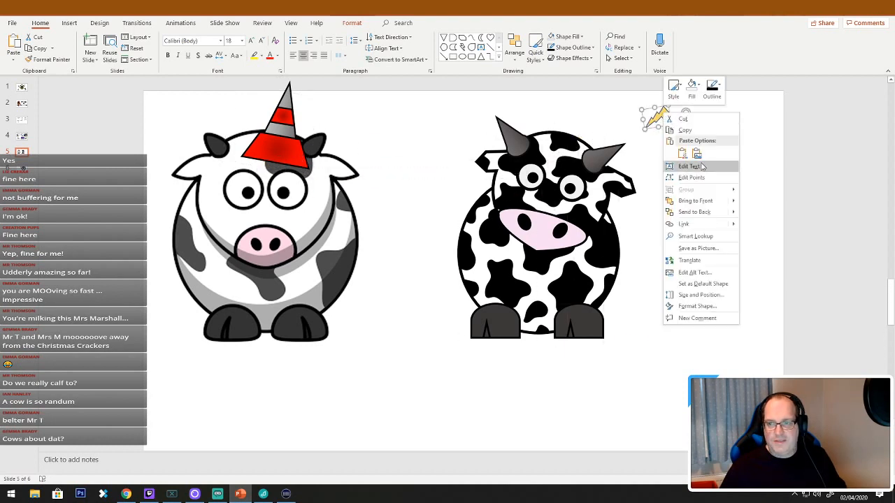
left_click(706, 201)
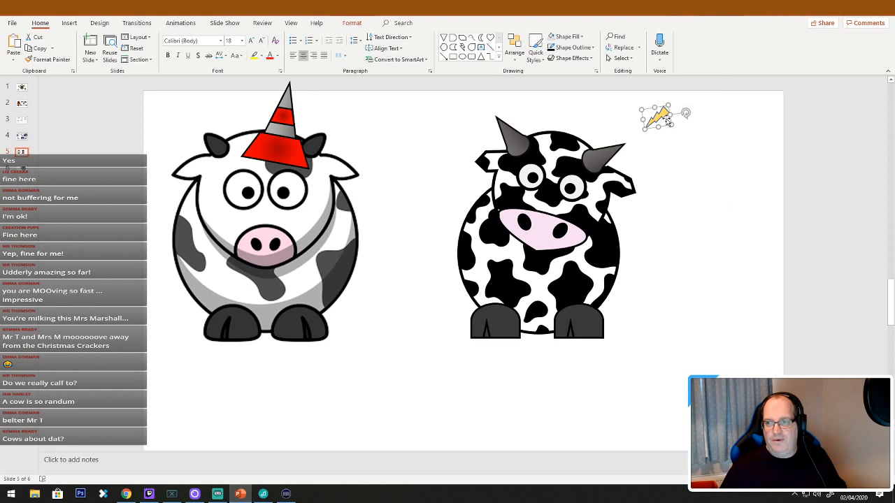
left_click_drag(668, 120, 584, 161)
Fill the lightning bolt on the cow's forehead with a pale orange tint and change its outline colour
right_click(572, 160)
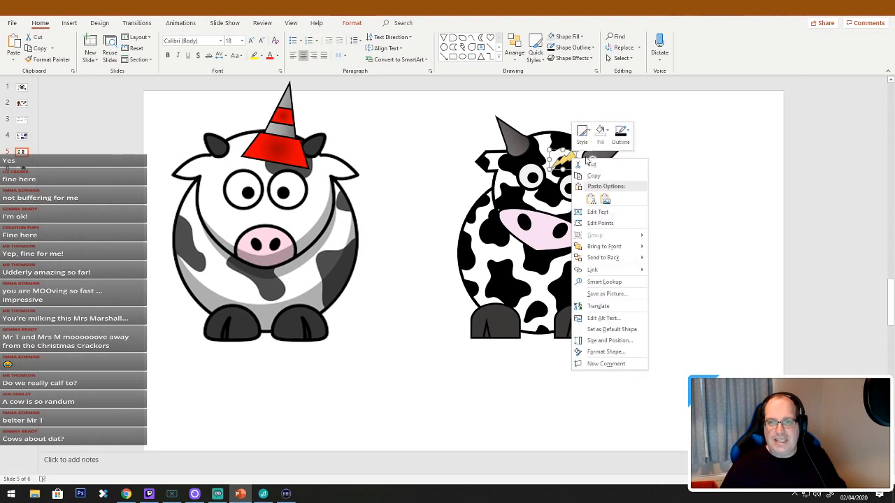
left_click(605, 131)
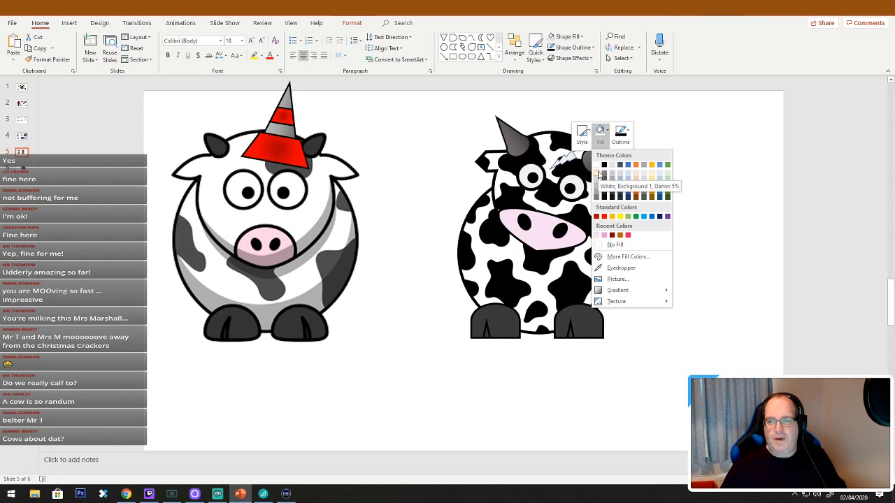
left_click(637, 176)
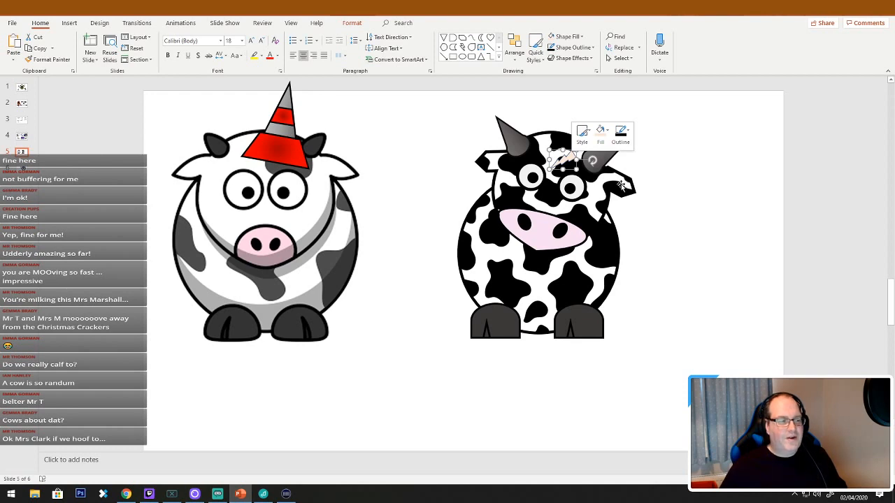
right_click(567, 160)
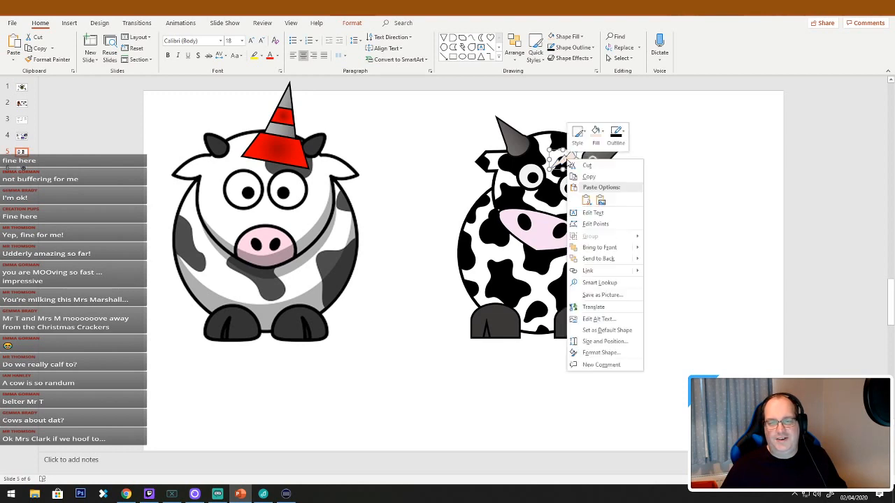
left_click(616, 135)
left_click(655, 190)
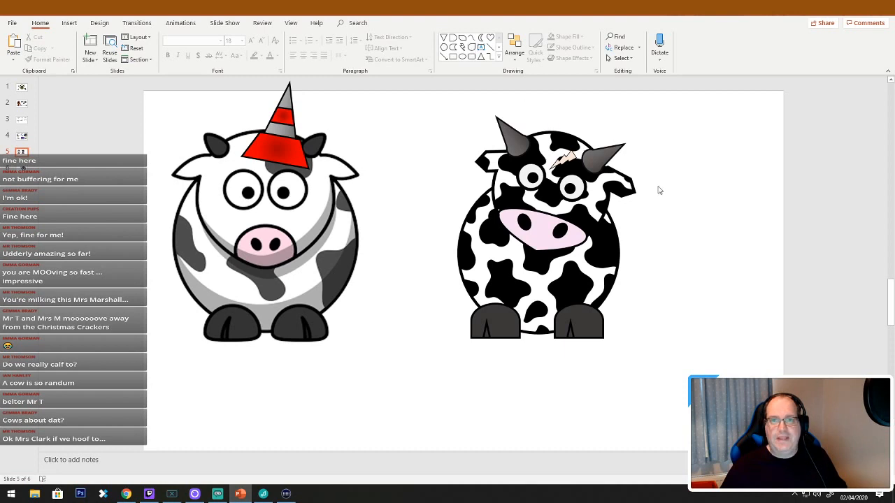
Group the spotted cow's head, body and lightning bolt into a single object
left_click_drag(724, 93, 409, 404)
right_click(518, 299)
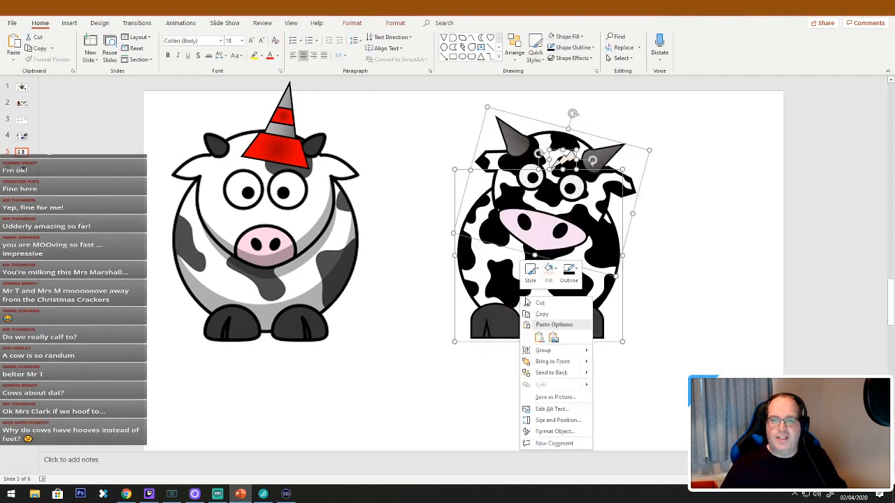
mouse_move(564, 356)
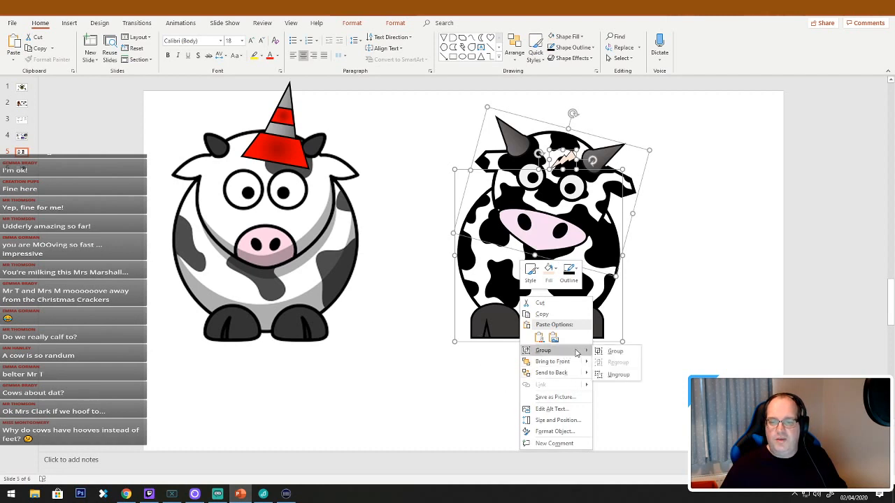
left_click(605, 351)
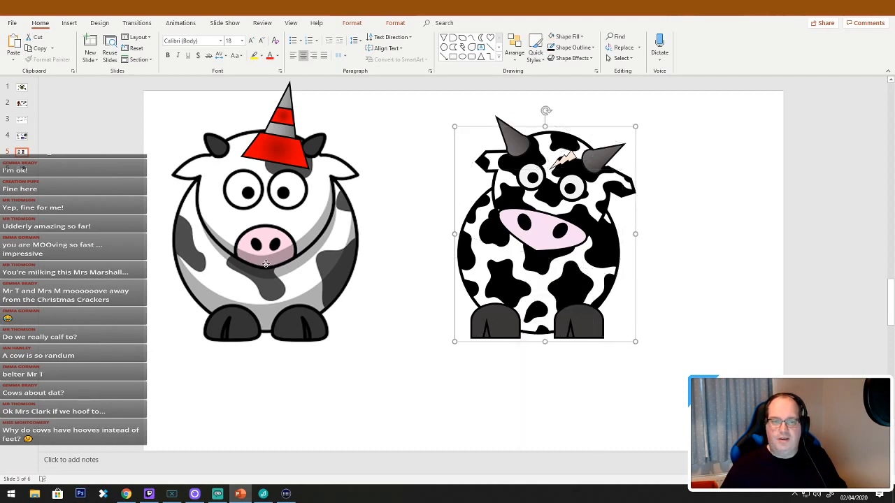
Delete the grey-and-white reference cow and move the grouped spotted cow into its place beneath the cone hat
left_click(339, 280)
key("Delete")
left_click(528, 273)
left_click_drag(528, 272, 243, 292)
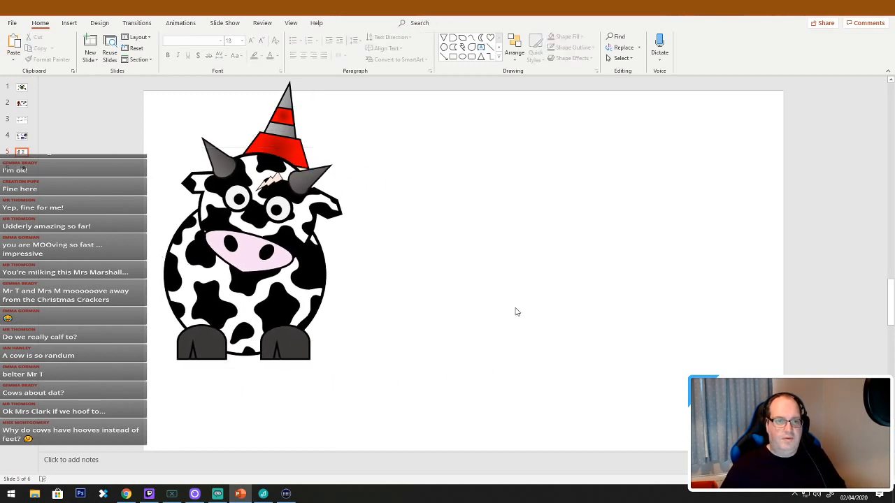
left_click(515, 312)
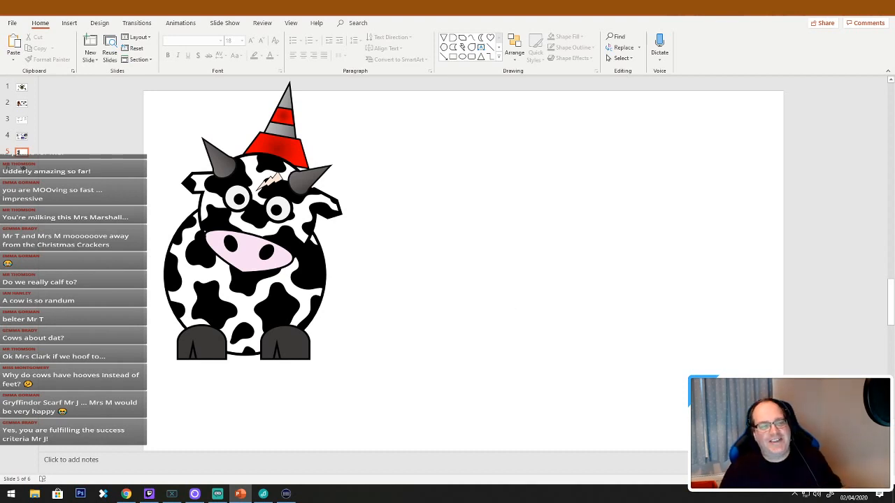
Paste the copied Gryffindor scarf as a picture, scale it down and place it in the empty area beside the cow
key("alt+Tab")
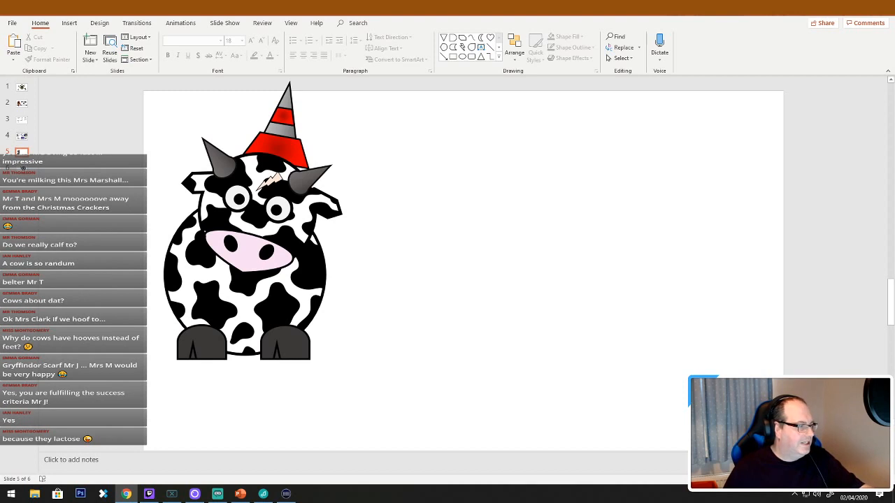
right_click(529, 243)
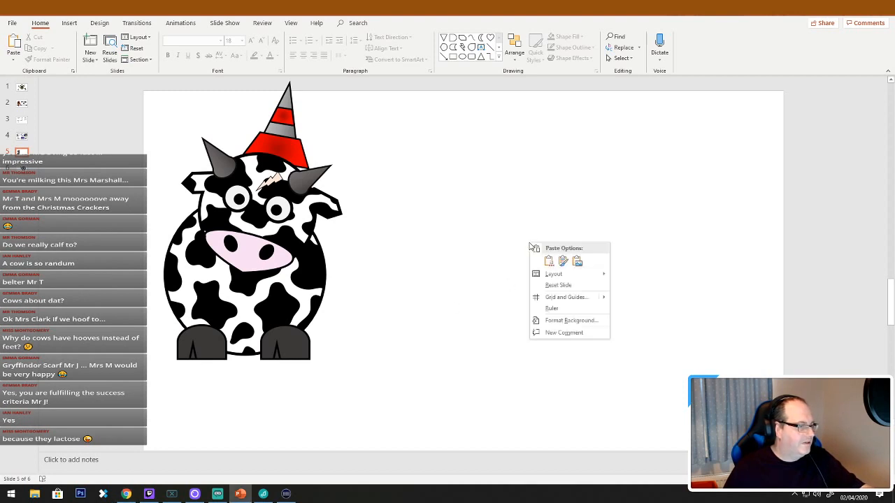
left_click(577, 262)
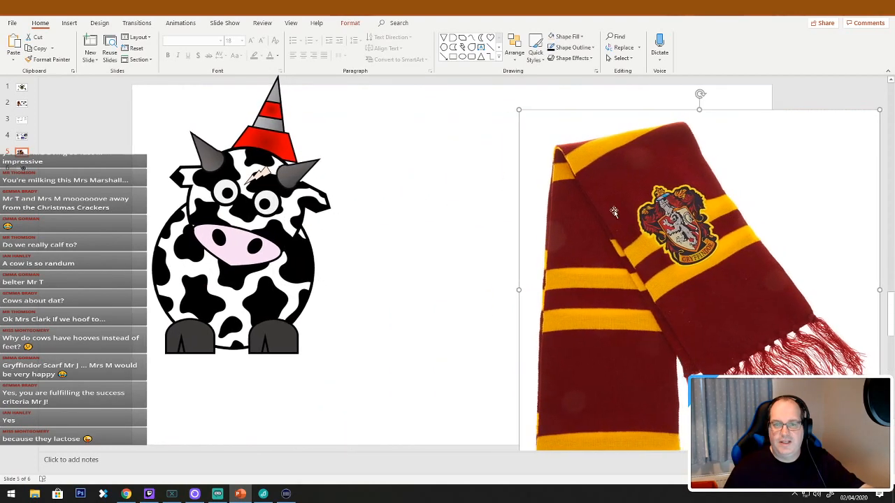
left_click_drag(517, 109, 607, 199)
left_click_drag(681, 283, 673, 174)
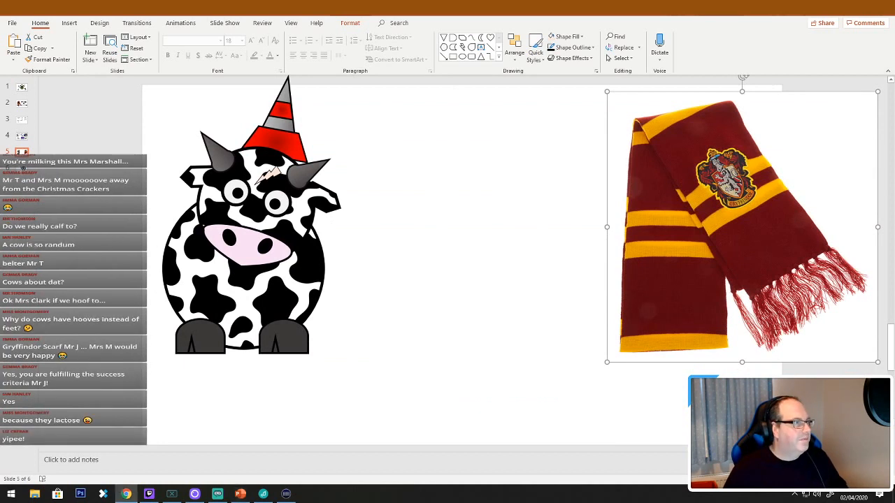
Draw a circle about 7.9 cm across between the cow and the scarf, and place a duplicate partly overlapping it
key("alt+Tab")
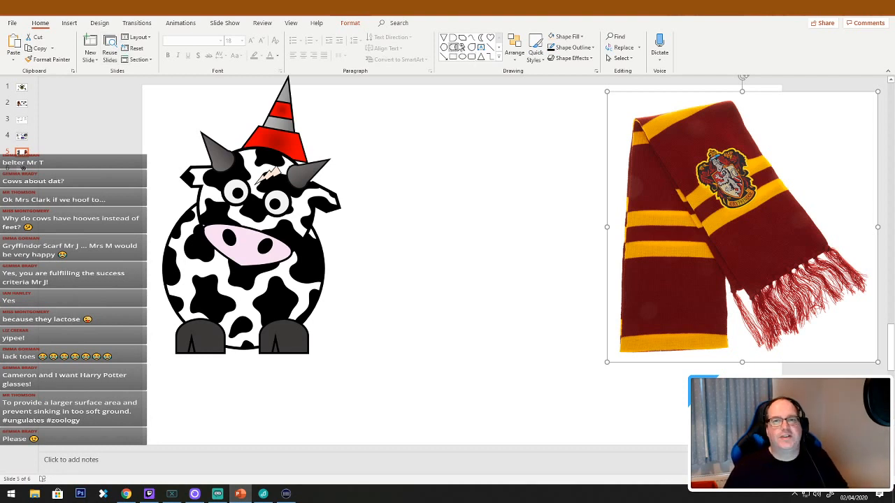
left_click(498, 56)
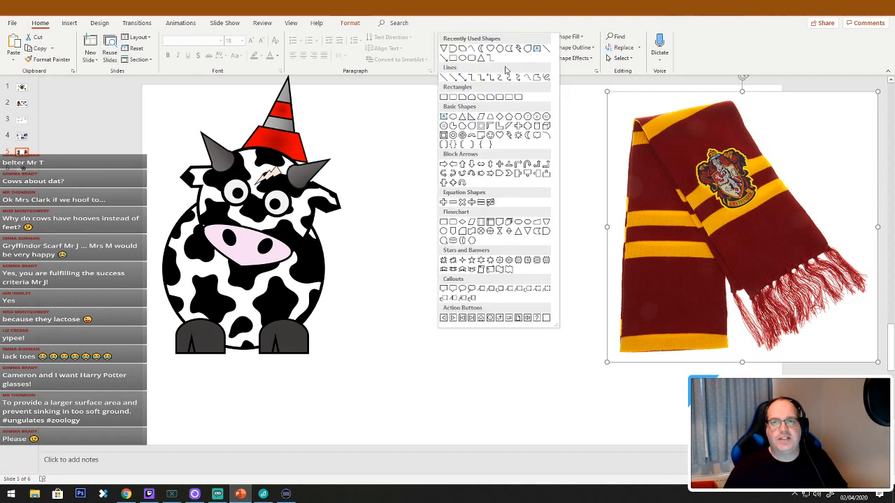
left_click(453, 116)
left_click_drag(407, 157, 531, 305)
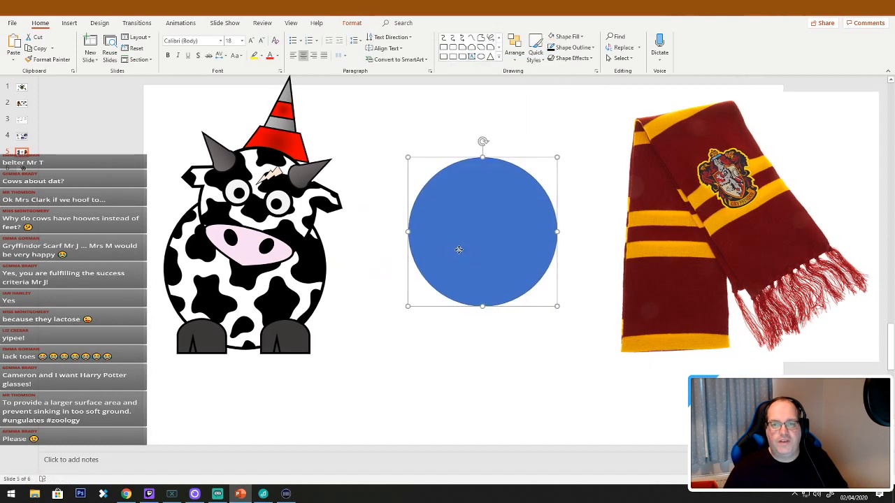
left_click_drag(457, 250, 419, 219)
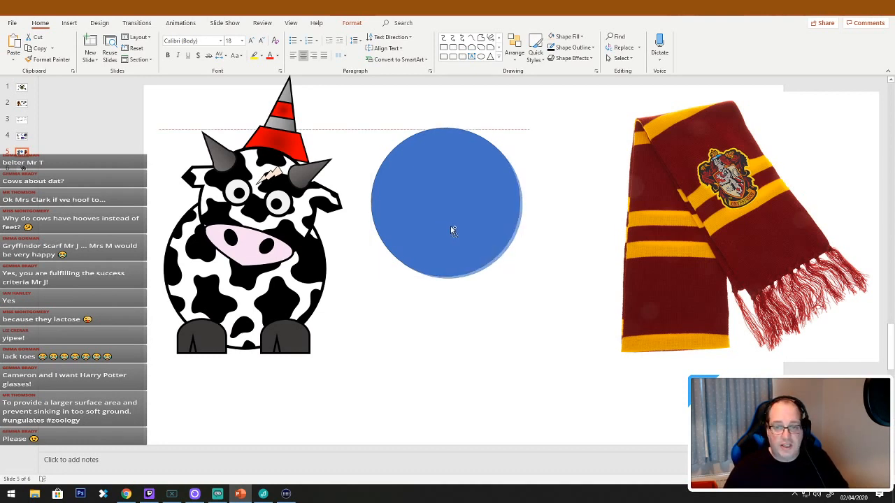
mouse_move(453, 232)
left_mouse_down("ctrl")
mouse_move(526, 249)
mouse_move(449, 223)
mouse_move(448, 248)
left_mouse_up("ctrl")
left_click_drag(501, 348, 497, 223)
Fill the duplicate circle white and move it diagonally down, away from the blue circle
right_click(499, 223)
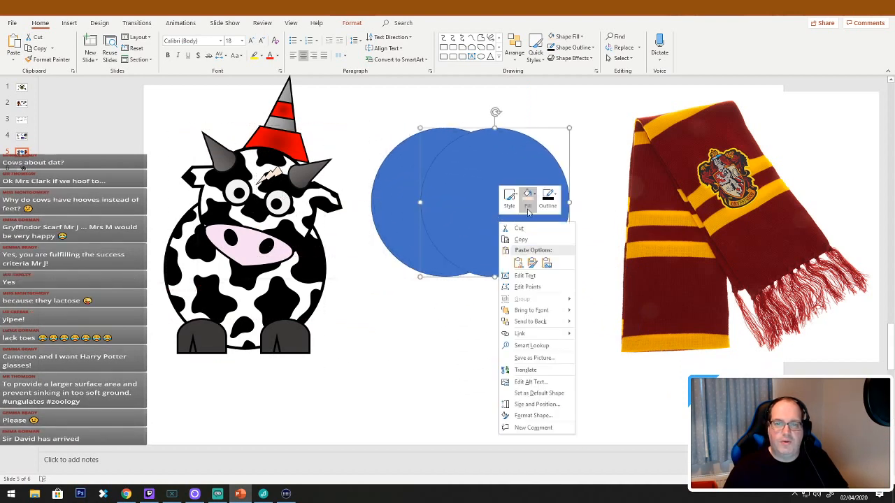
left_click(556, 199)
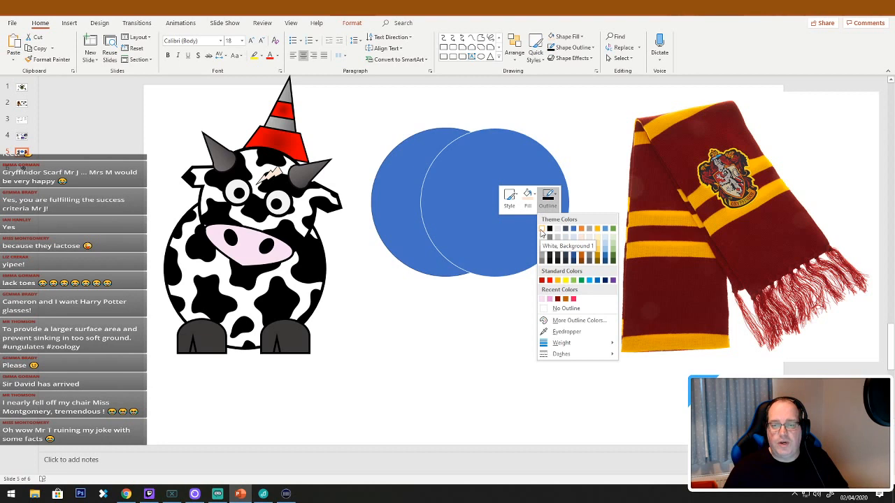
left_click(542, 233)
left_click(536, 197)
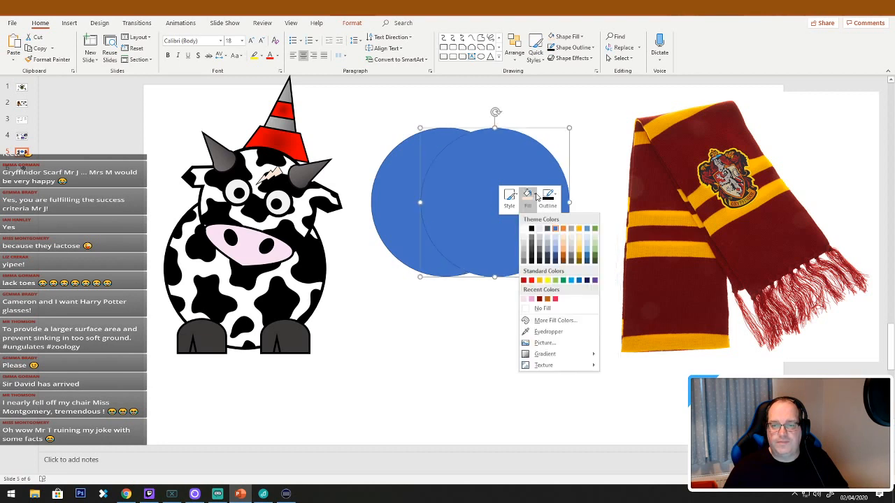
left_click(524, 228)
left_click_drag(505, 248, 571, 284)
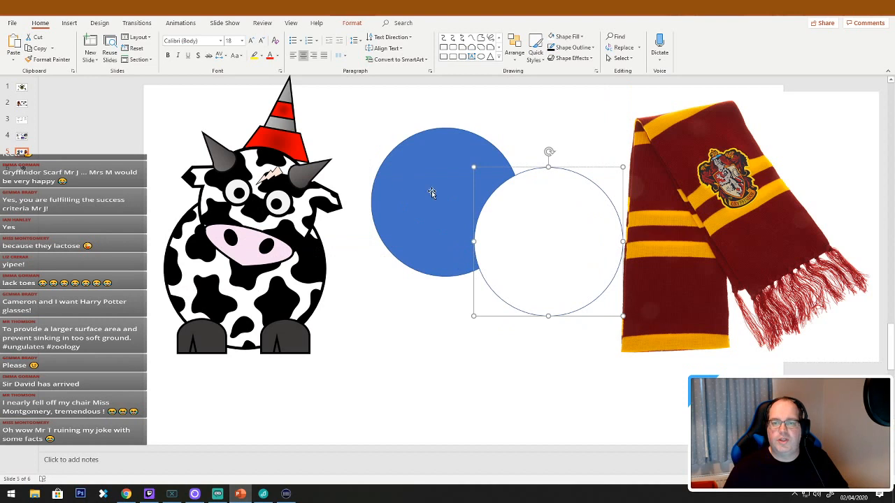
Align the blue and white circles to each other by centre and by middle so they stack exactly
left_click(431, 190, "shift")
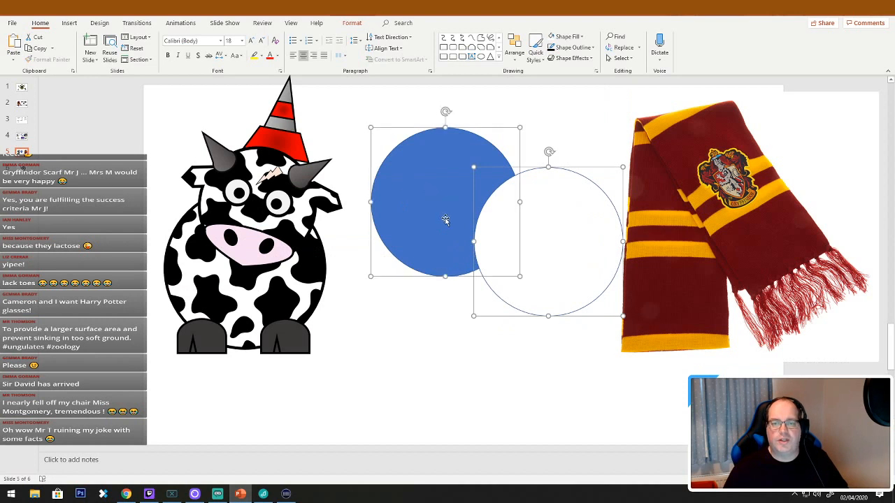
left_click(353, 25)
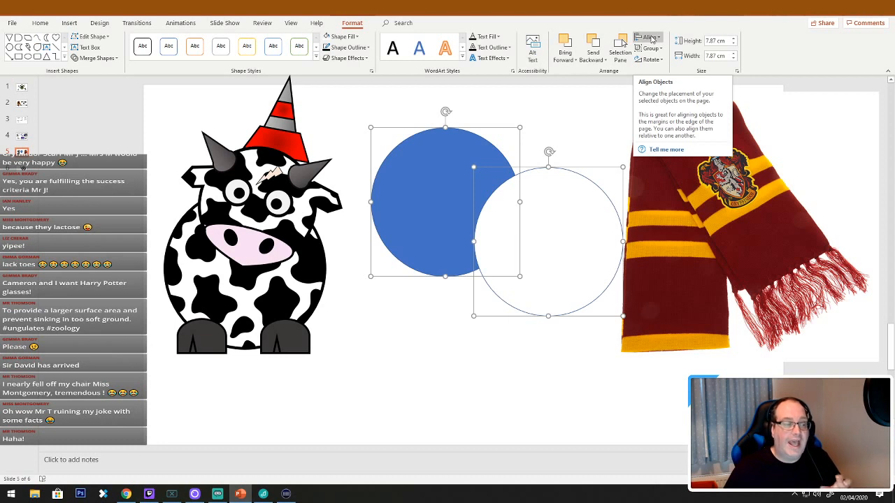
left_click(651, 38)
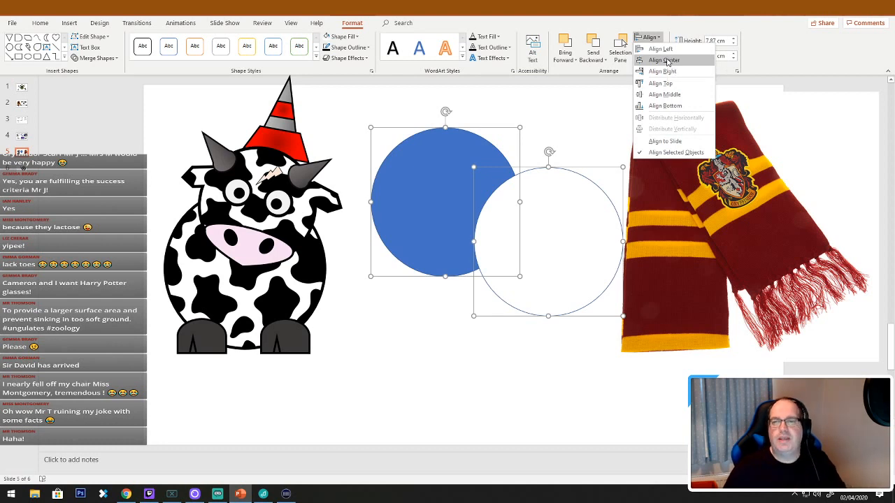
left_click(665, 61)
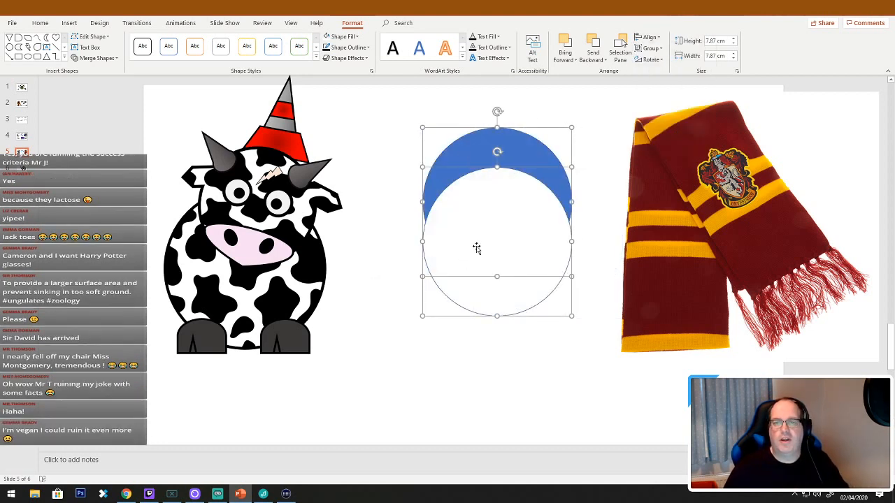
left_click(657, 41)
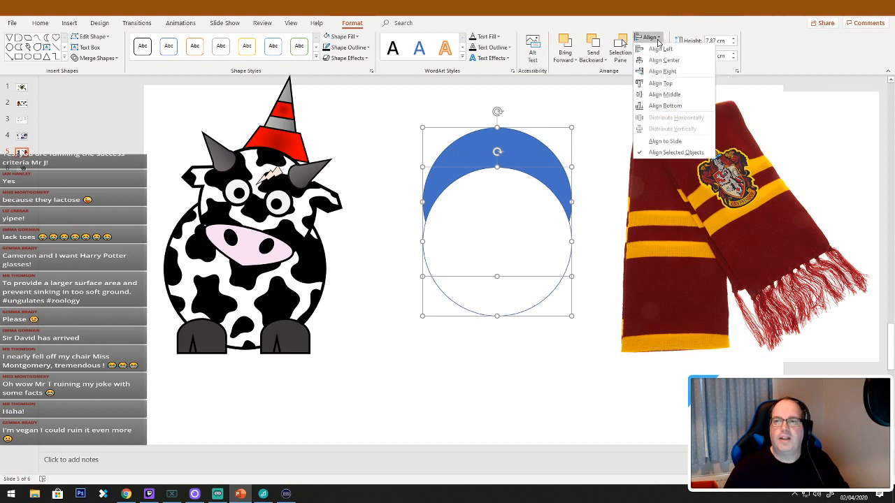
left_click(669, 94)
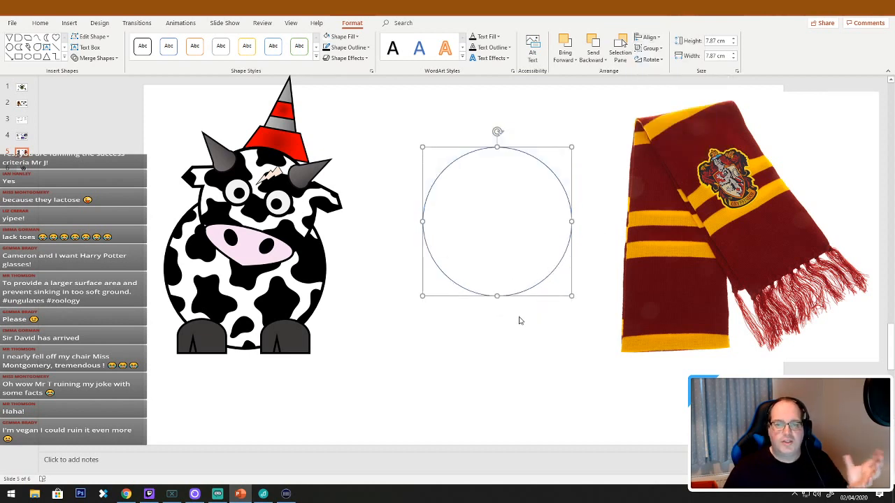
left_click(568, 325)
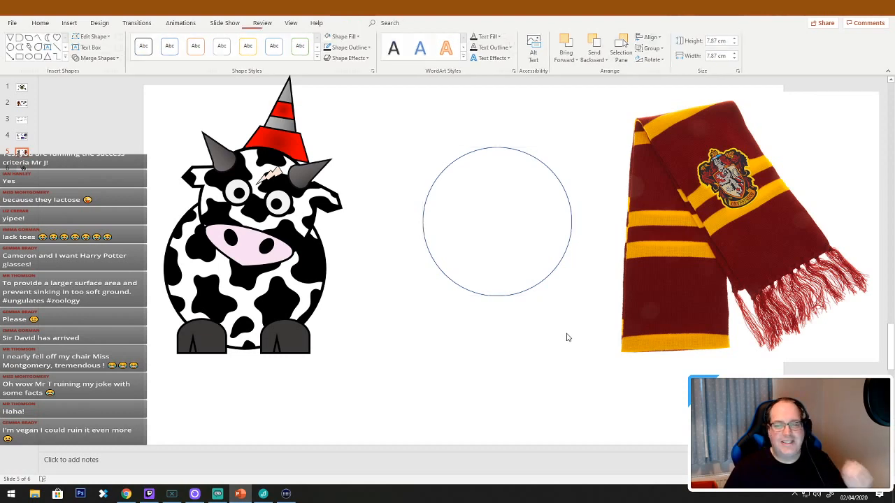
Shrink the white circle about its centre, leaving an even band of the blue circle around it
left_click(529, 246)
left_click_drag(571, 297, 553, 284)
left_click(490, 362)
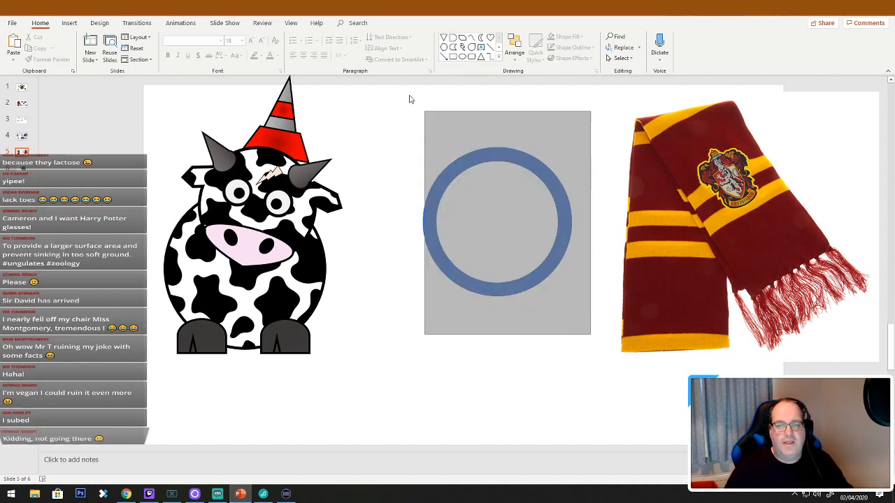
Select both concentric circles and subtract the white one from the blue one to form a ring
left_click(508, 245)
left_click_drag(508, 245, 477, 195)
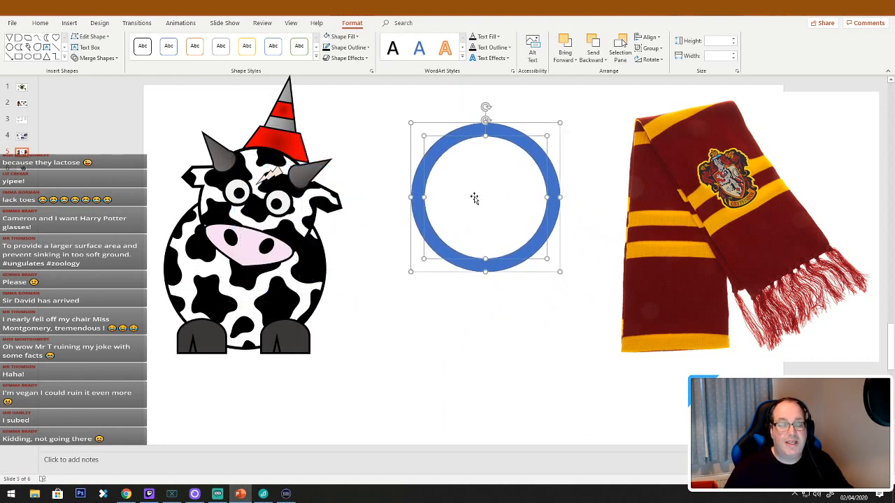
left_click(115, 59)
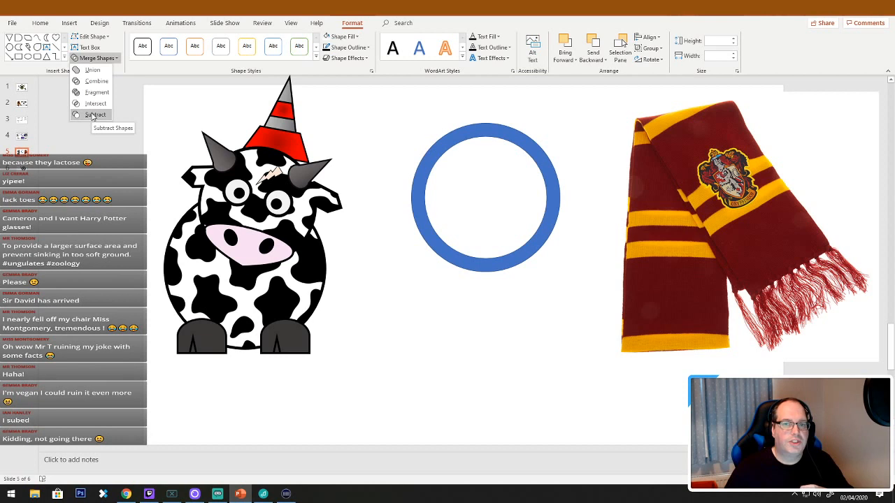
left_click(94, 116)
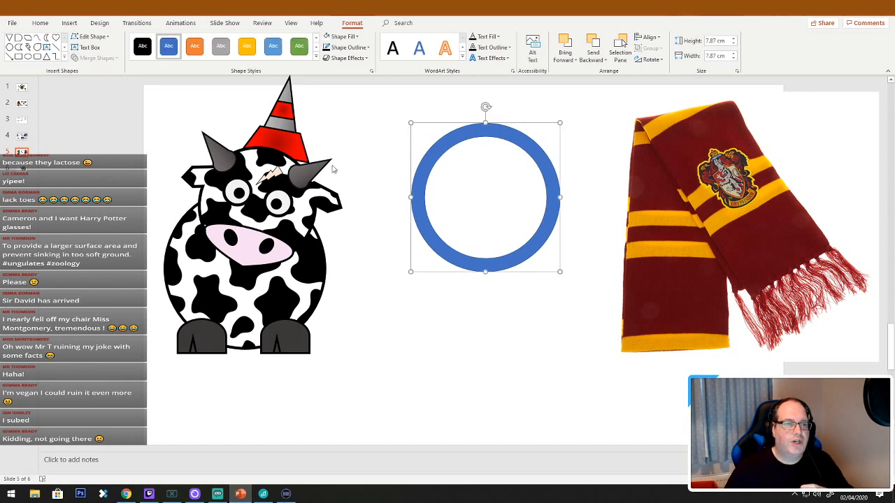
Reposition the blue ring and place a duplicate of it over the scarf
left_click_drag(432, 249, 454, 245)
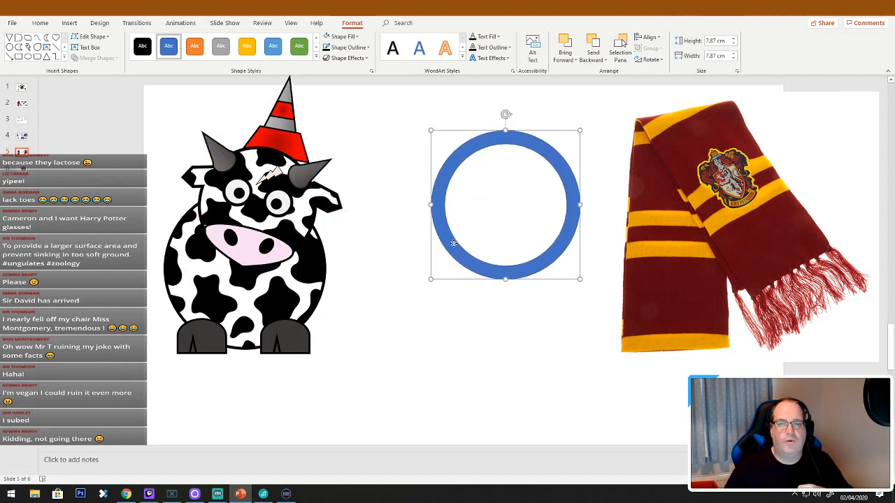
right_click(453, 242)
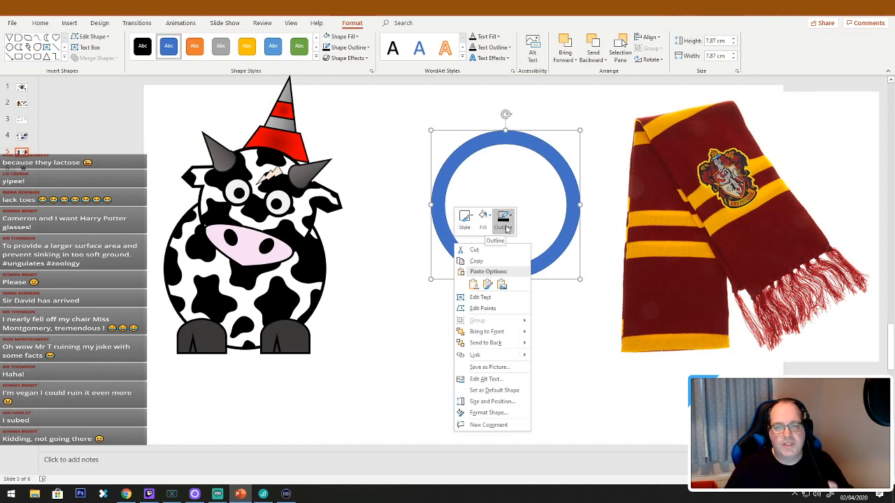
left_click(560, 245)
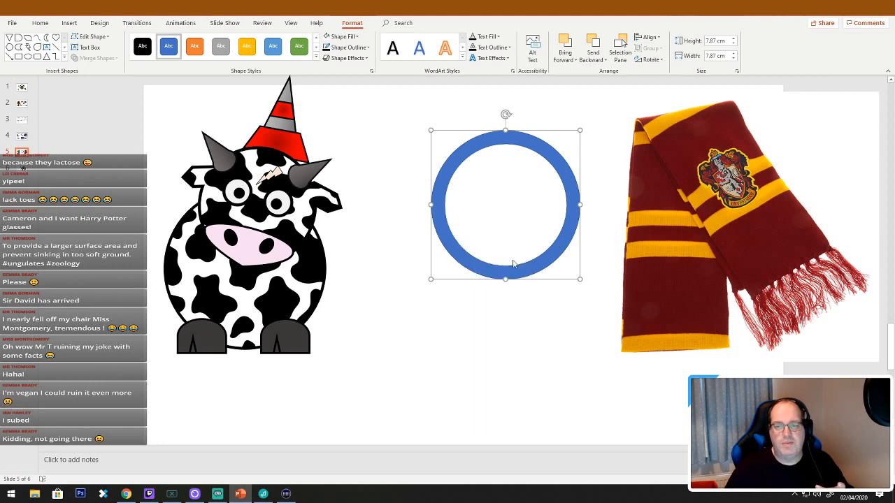
left_click_drag(527, 280, 682, 338)
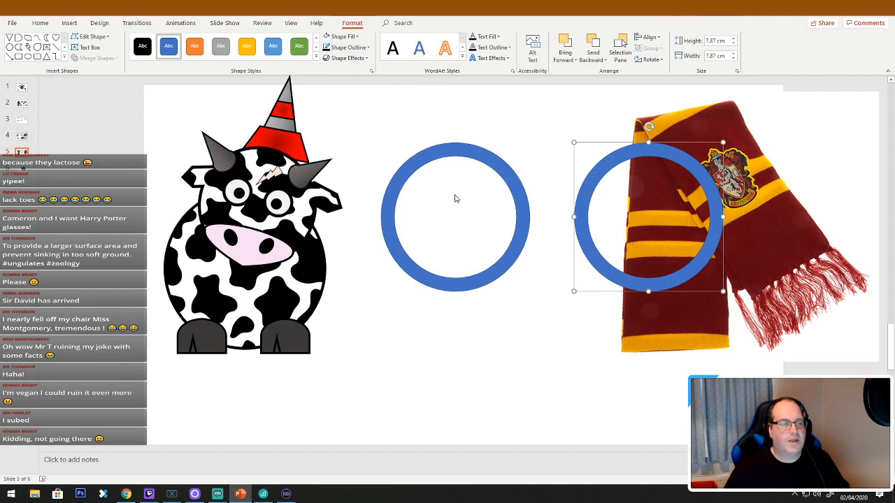
Fill the ring nearest the cow black and shrink it to about 1.98 cm, fitting it around the cow's left-hand eye
left_click(434, 161)
right_click(435, 160)
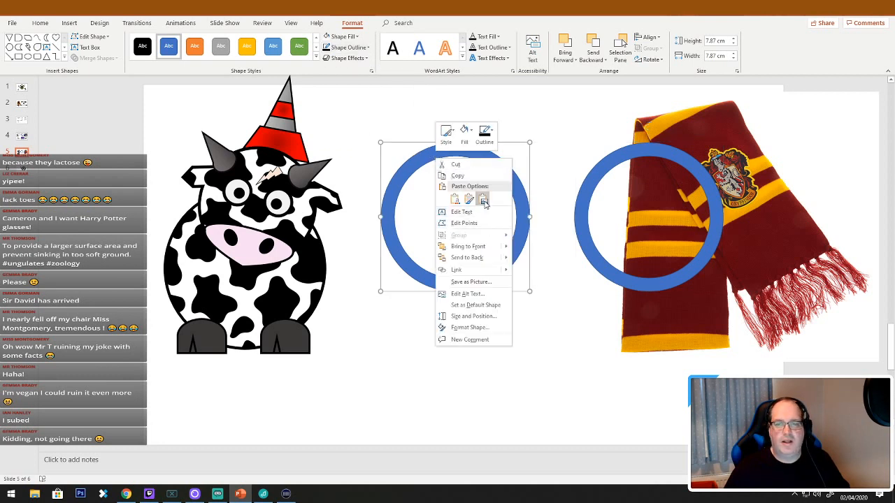
left_click(464, 133)
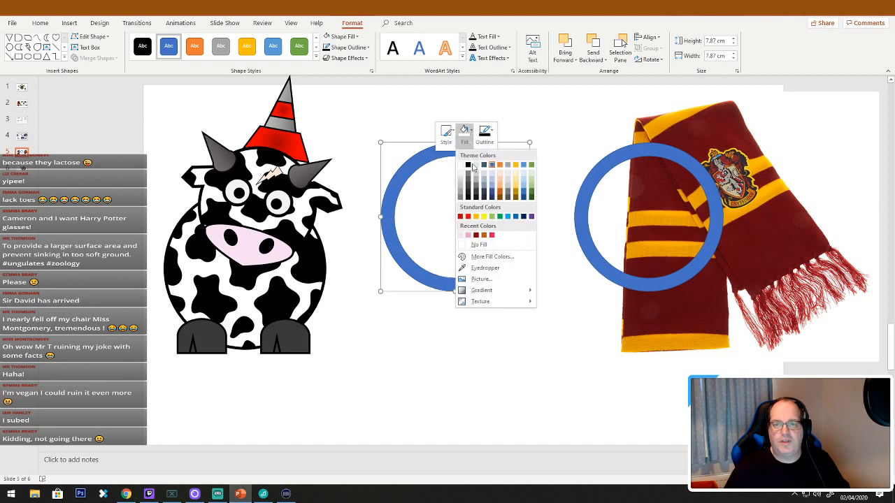
left_click(468, 199)
left_click_drag(505, 258, 497, 289)
left_click_drag(522, 322, 249, 205)
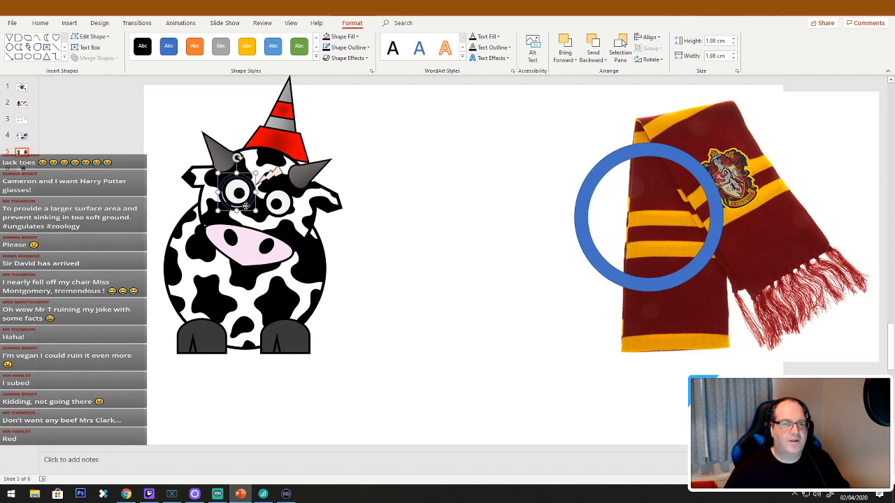
Move the small ring off the cow into empty space and give it a red fill with a black outline
left_click_drag(246, 206, 477, 218)
right_click(480, 218)
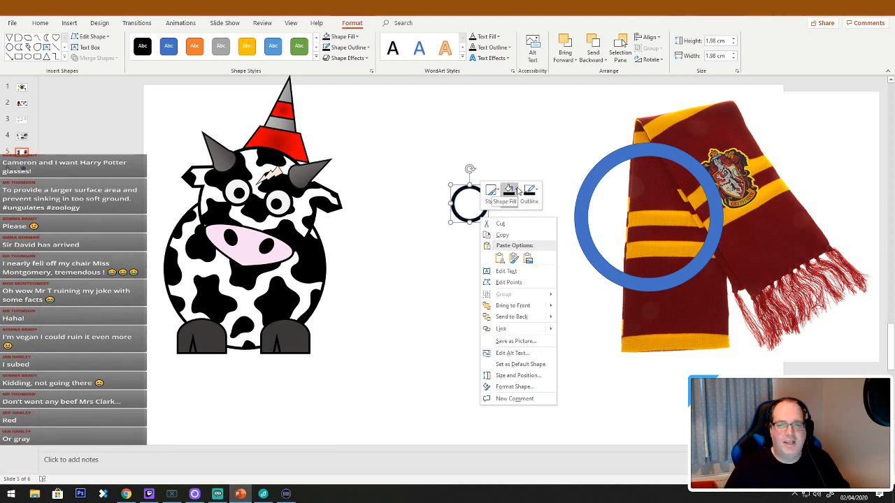
left_click(509, 193)
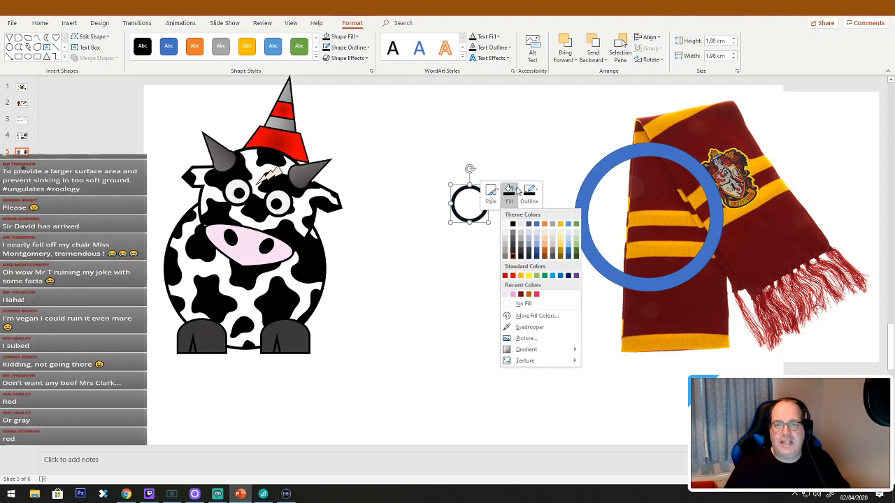
left_click(513, 276)
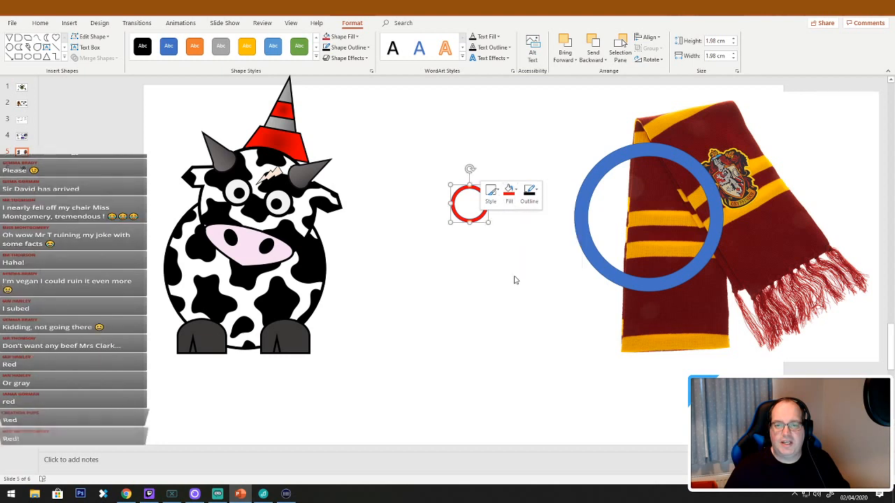
left_click(539, 191)
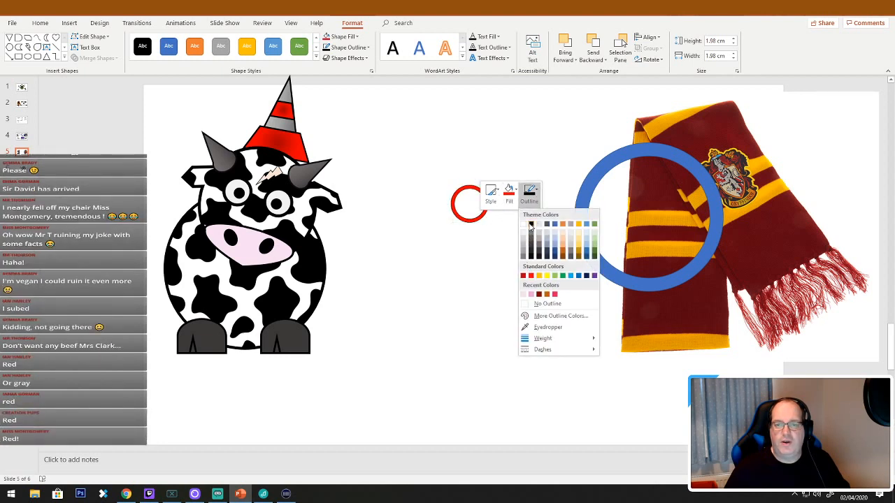
left_click(537, 255)
Delete the large blue ring lying over the scarf
left_click(584, 245)
key("Delete")
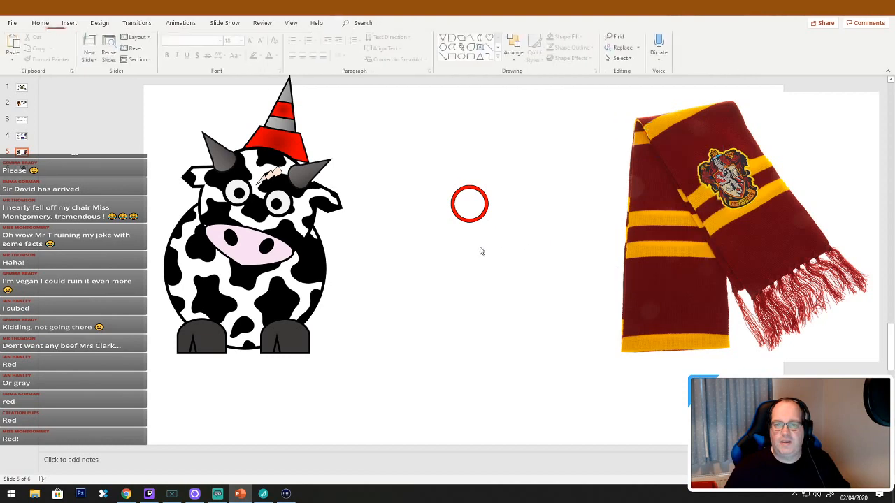
Fit the red ring around the cow's left-hand eye at about 2.09 cm across and place a duplicate around the other eye
left_click_drag(471, 219, 240, 207)
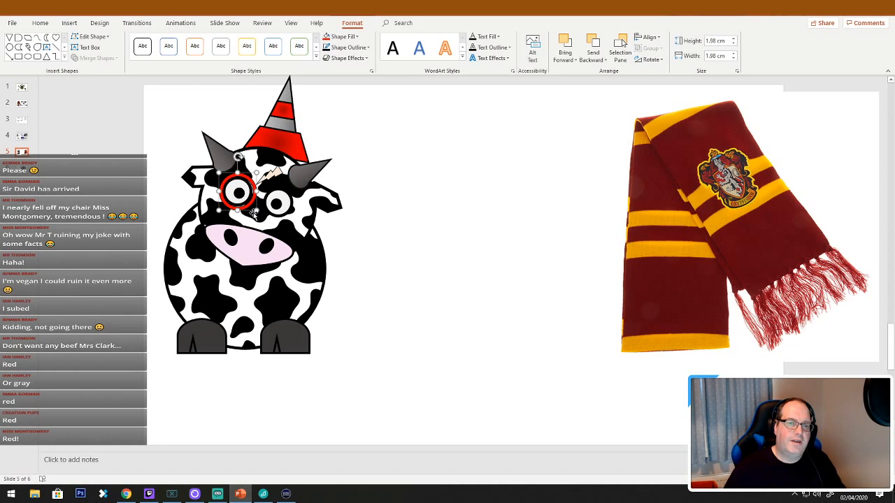
left_click_drag(256, 210, 260, 214)
key("Left")
key("Up")
key("Up")
key("Up")
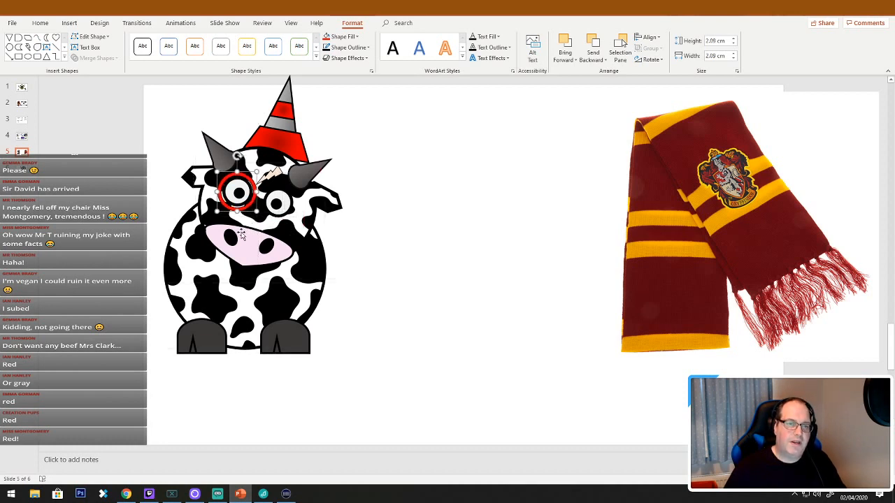
key("Left")
key("Left")
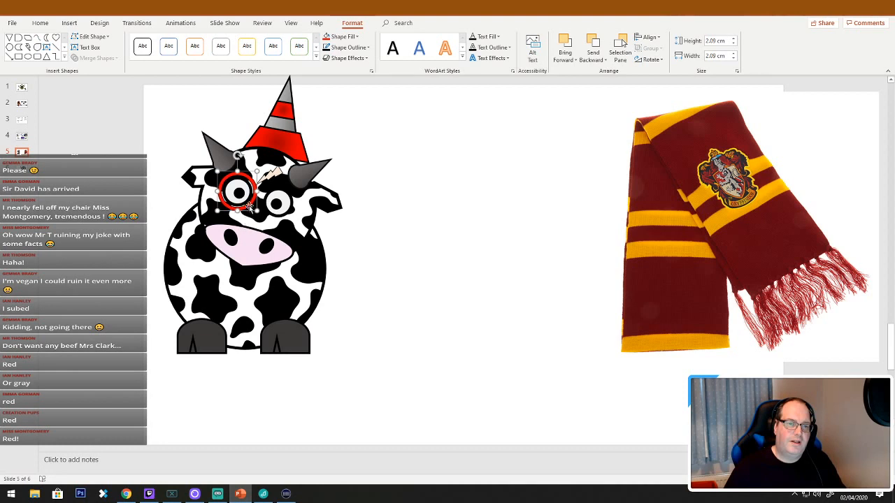
left_click_drag(249, 207, 293, 223)
left_click(417, 252)
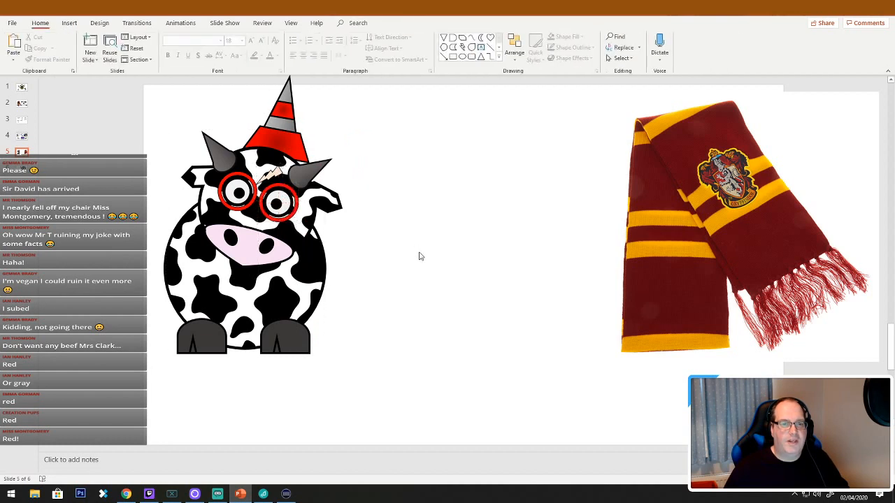
Draw a small blue rectangle tilted diagonally and place it in the empty space beside the cow
left_click(453, 56)
mouse_move(424, 143)
left_mouse_down()
mouse_move(455, 151)
mouse_move(449, 130)
mouse_move(270, 206)
mouse_move(273, 186)
mouse_move(446, 163)
mouse_move(292, 129)
mouse_move(306, 145)
mouse_move(300, 160)
left_mouse_up()
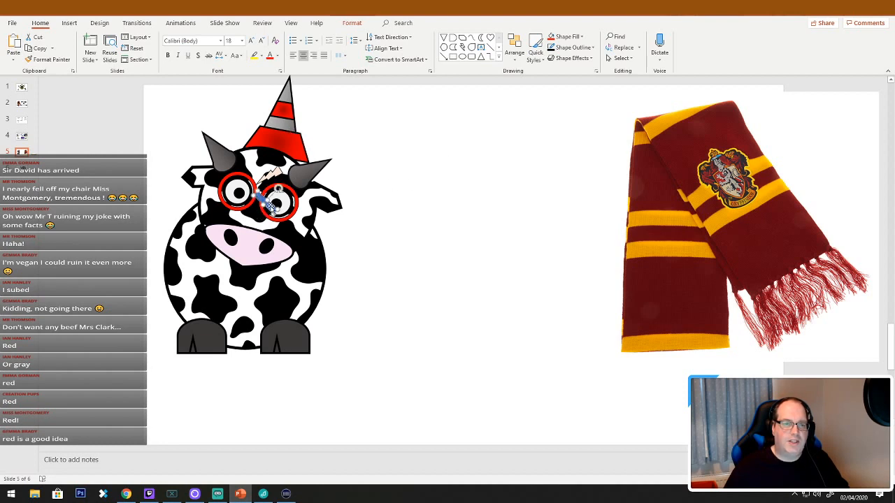
left_click_drag(267, 204, 455, 148)
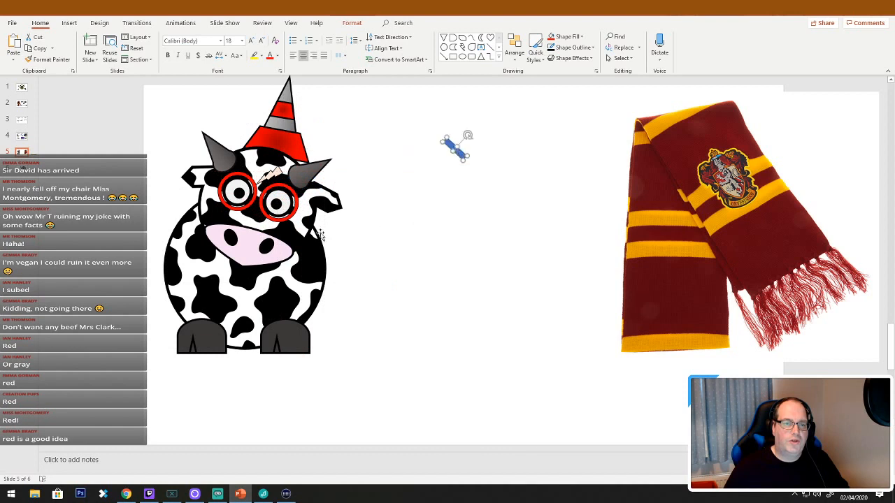
Group the two red rings around the cow's eyes and enlarge them in the empty space between cow and scarf
left_click(294, 218)
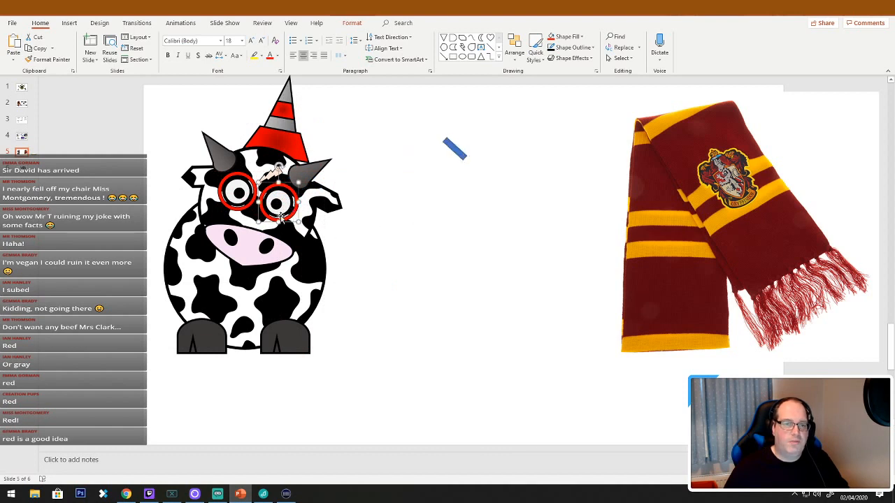
left_click(240, 210, "shift")
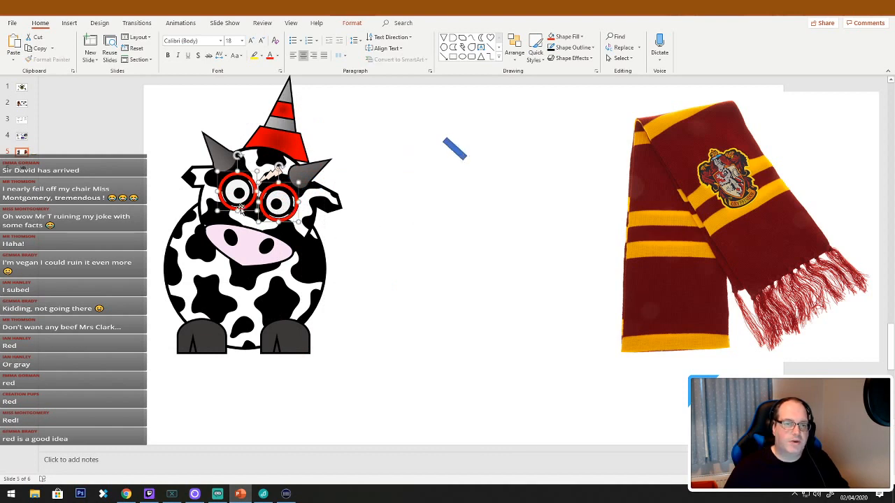
right_click(239, 210)
mouse_move(287, 266)
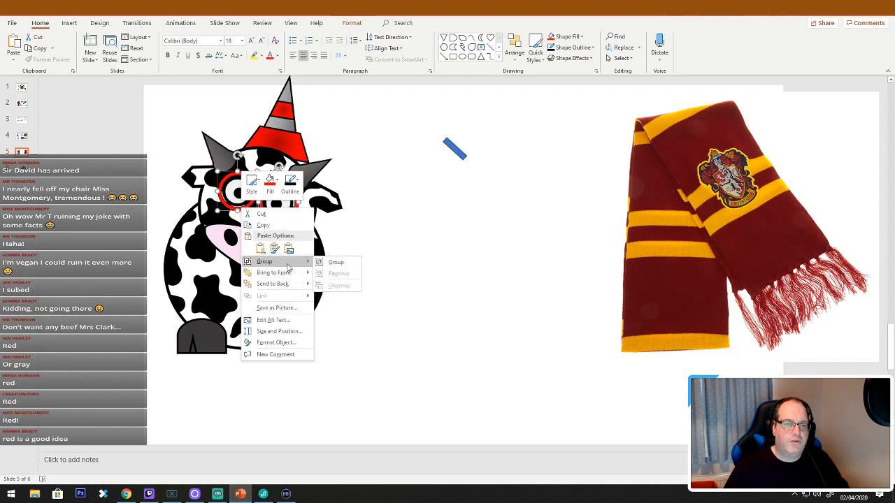
left_click(335, 262)
left_click_drag(280, 220, 467, 250)
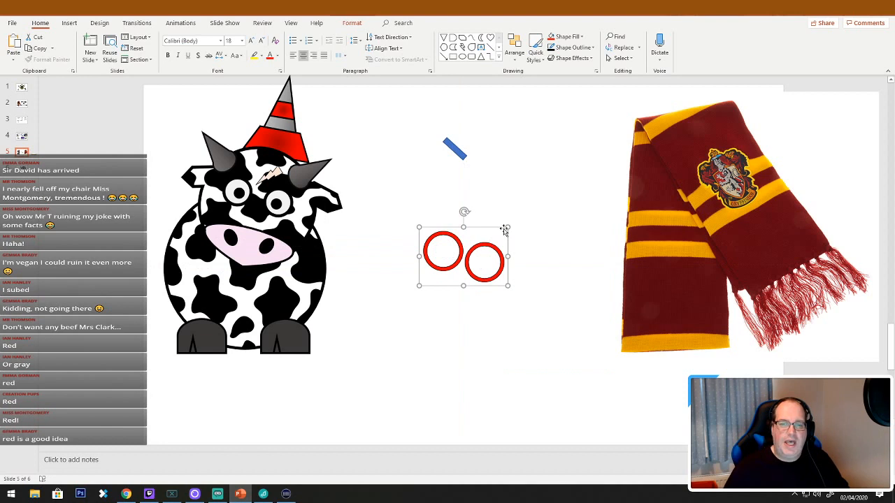
left_click_drag(508, 227, 662, 130)
left_click_drag(544, 234, 480, 289)
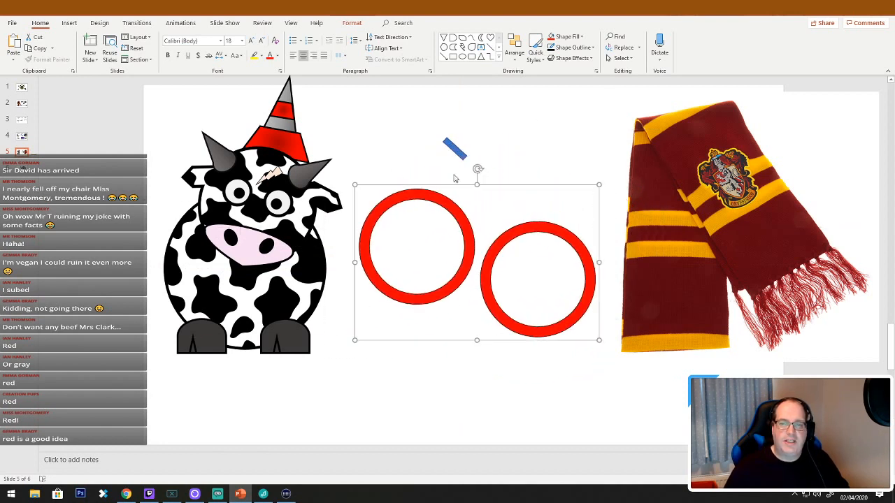
Rotate the blue bar to bridge the two rings and place copies as stubs on both outer edges of the glasses
left_click(456, 150)
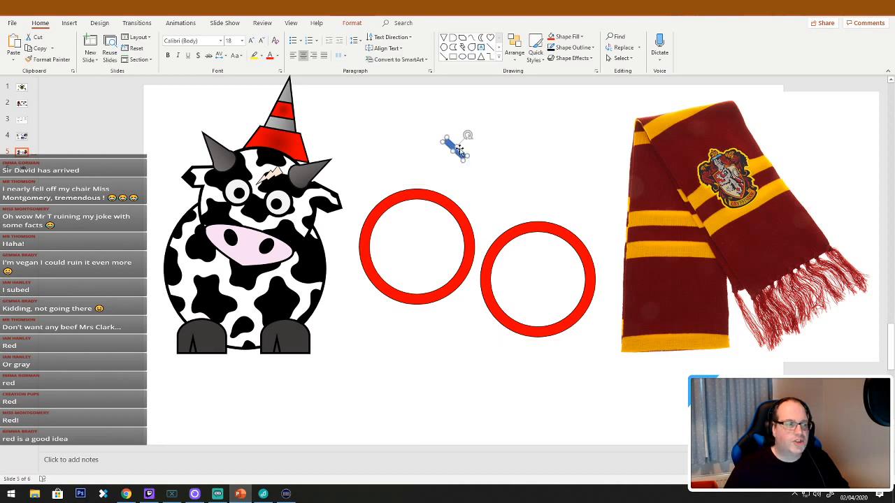
left_click_drag(468, 135, 477, 195)
left_click_drag(476, 169, 611, 279)
left_click(494, 197)
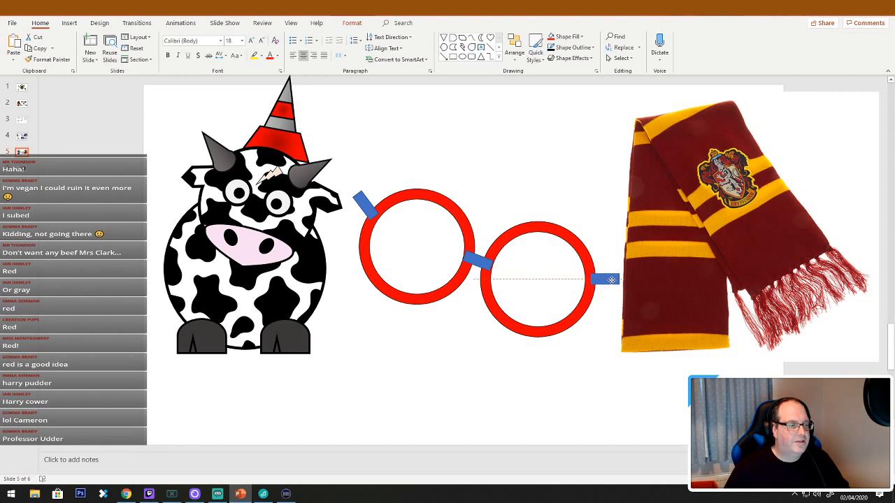
left_click_drag(612, 280, 611, 280)
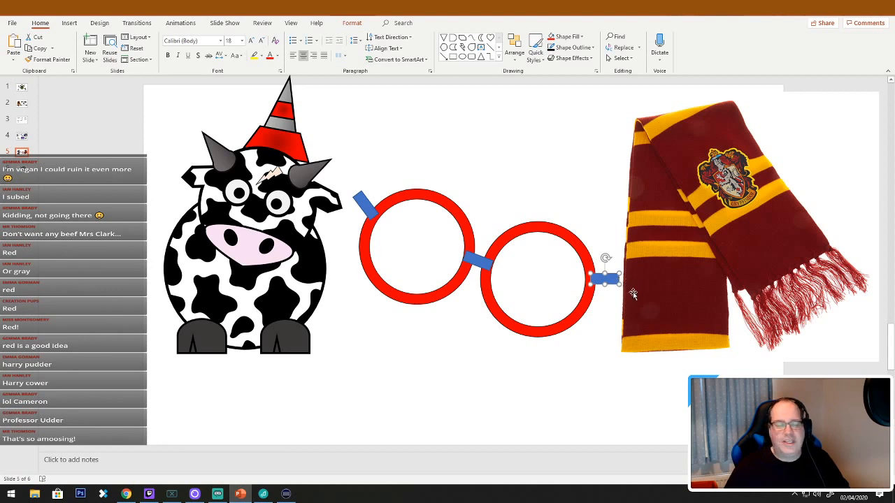
Group the rings with the three blue bars and shrink the glasses to fit over the cow's eyes
left_click_drag(326, 131, 674, 400)
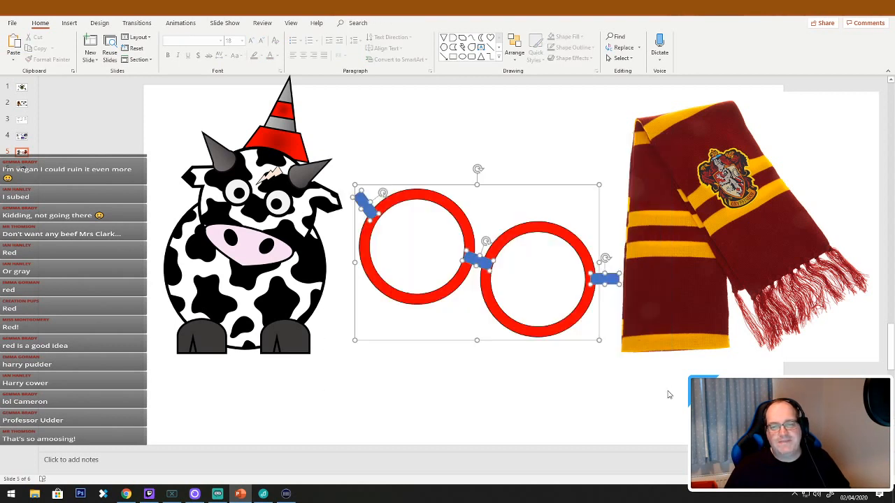
right_click(572, 318)
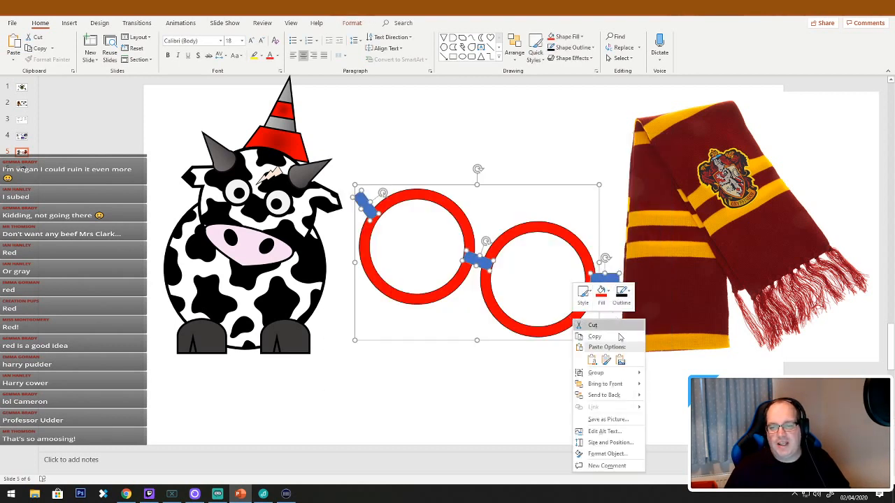
mouse_move(605, 374)
left_click(667, 373)
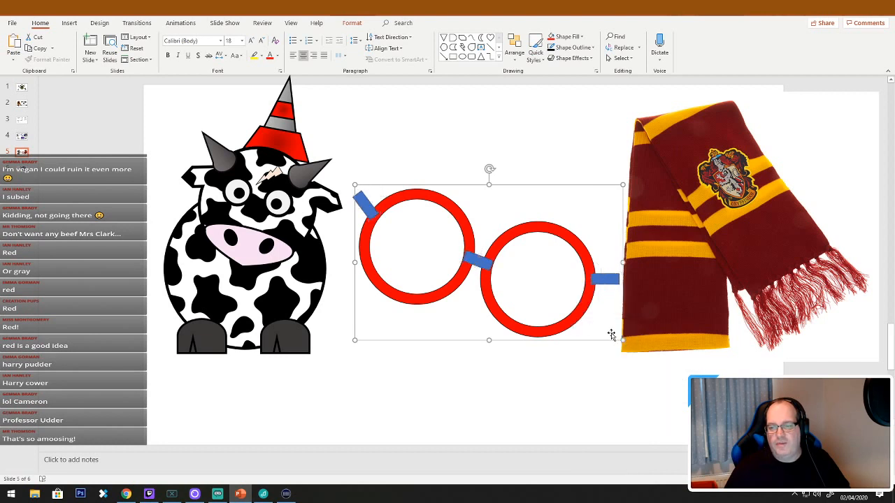
left_click_drag(623, 340, 292, 211)
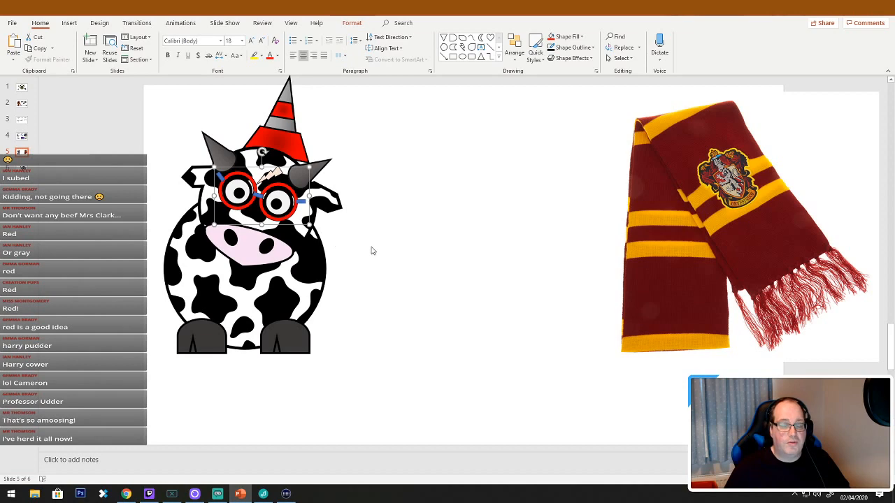
Ungroup the glasses on the cow's face so the blue bars are separate from the pair of rings
scroll(372, 250, "up", 8, "ctrl")
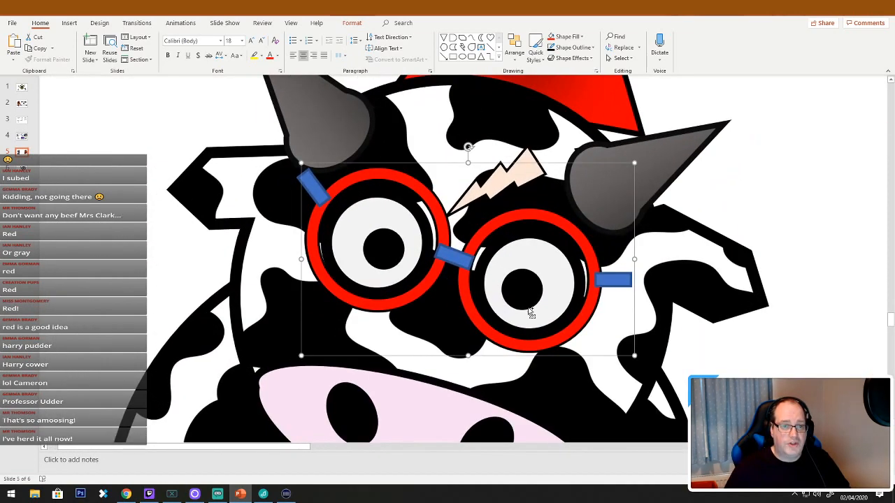
right_click(465, 298)
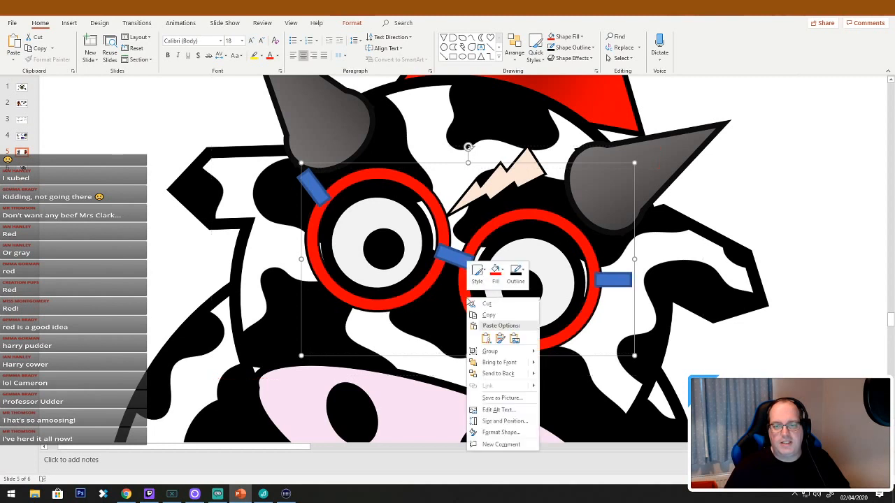
mouse_move(531, 351)
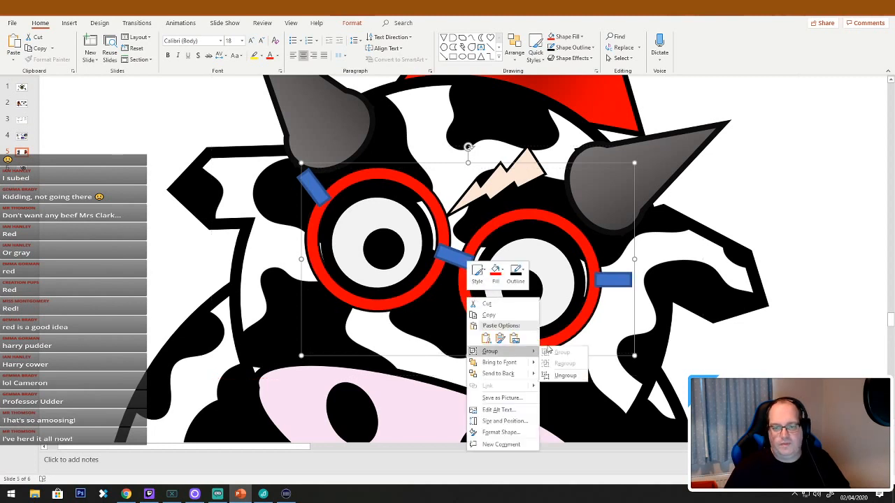
left_click(565, 375)
left_click(610, 296)
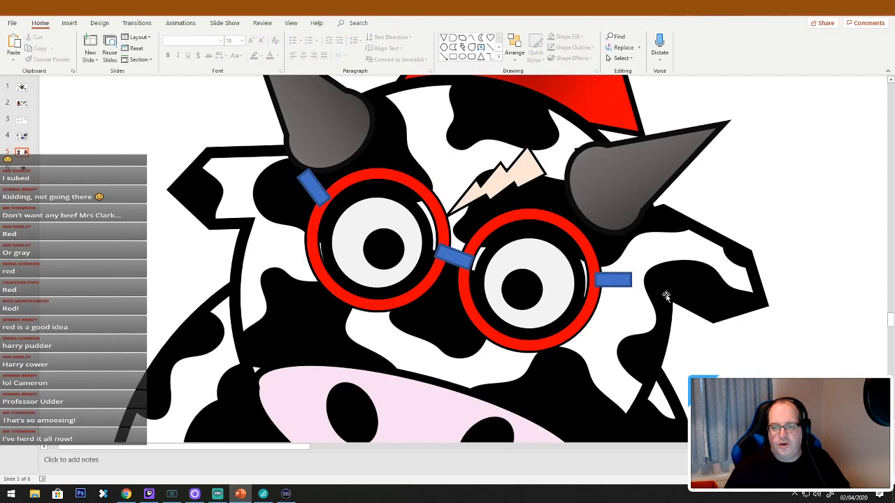
Lengthen the right-hand blue bar and angle it upward from the ring to the cow's ear
left_click(606, 280)
left_click_drag(613, 262, 716, 221)
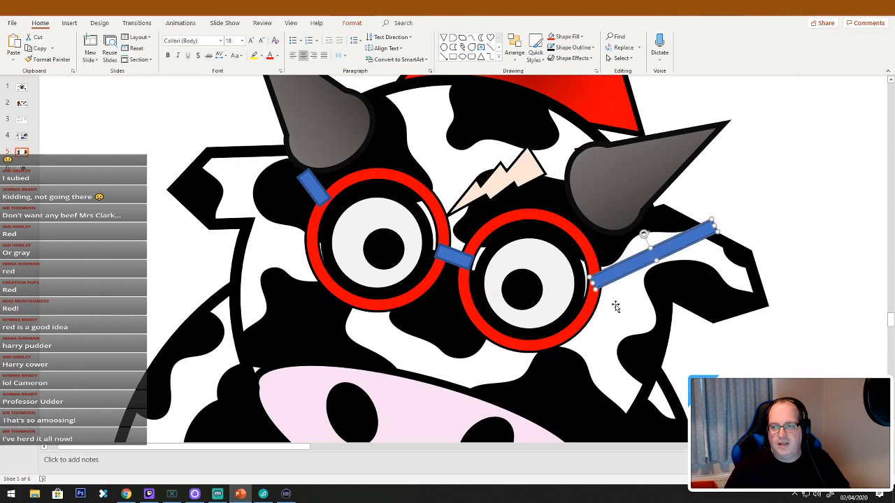
left_click_drag(641, 235, 658, 242)
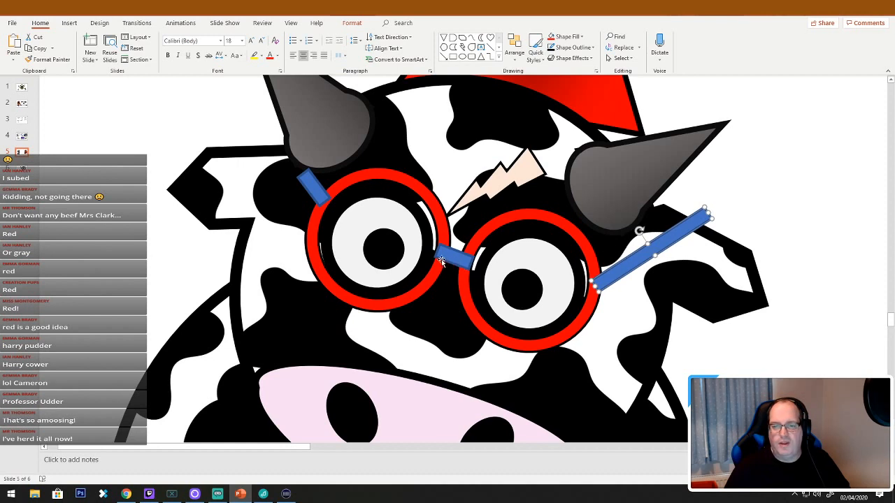
Trim the bridge bar between the rings and lengthen the left-hand bar diagonally up to the other ear
left_click_drag(441, 259, 455, 257)
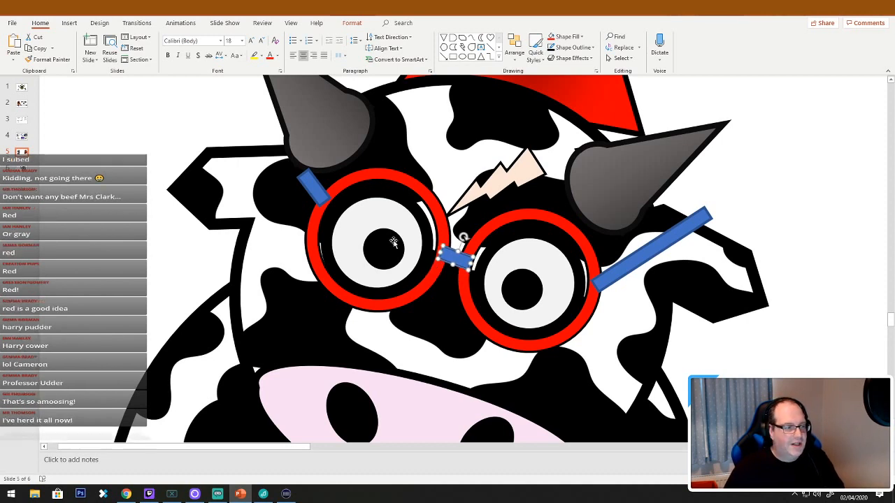
left_click(313, 182)
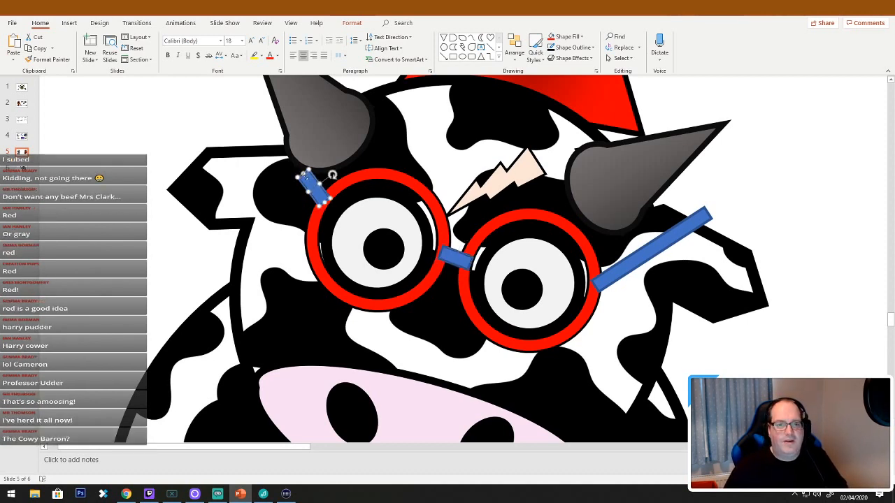
mouse_move(302, 176)
left_mouse_down()
mouse_move(283, 143)
mouse_move(320, 156)
mouse_move(304, 188)
left_mouse_up()
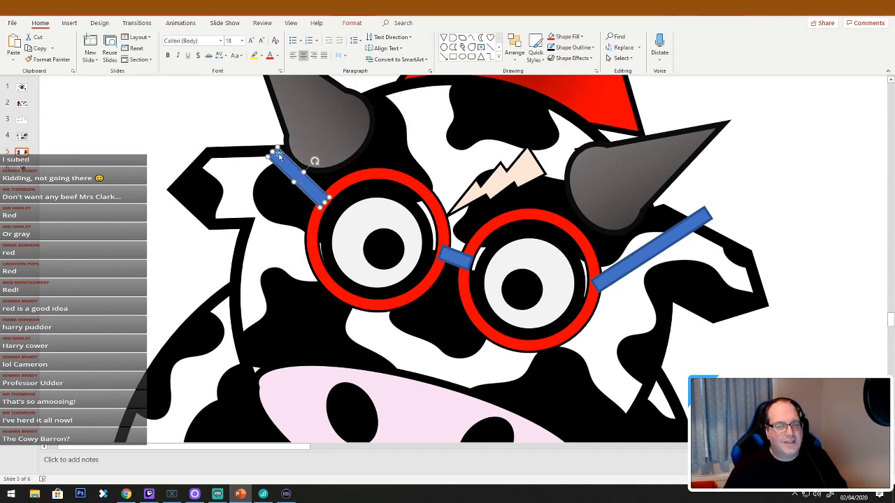
left_click_drag(274, 151, 269, 149)
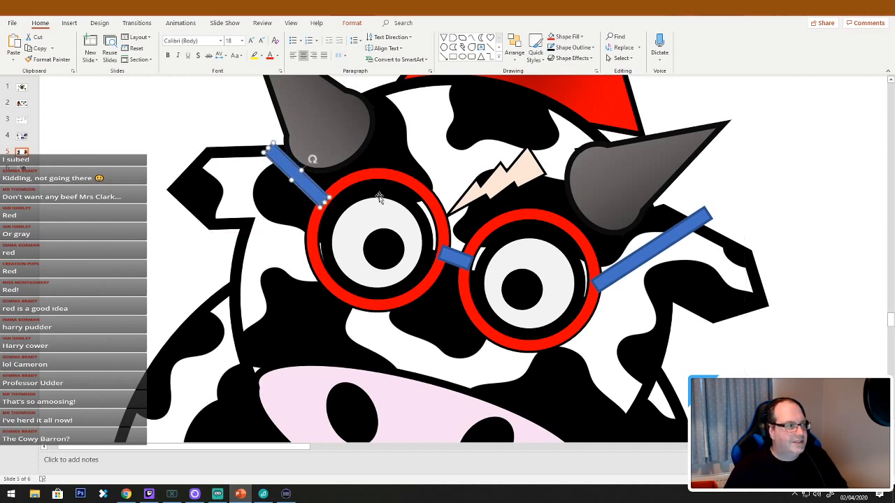
Try to merge the three blue bars with the grouped red rings
left_click(455, 259, "shift")
left_click(593, 265, "shift")
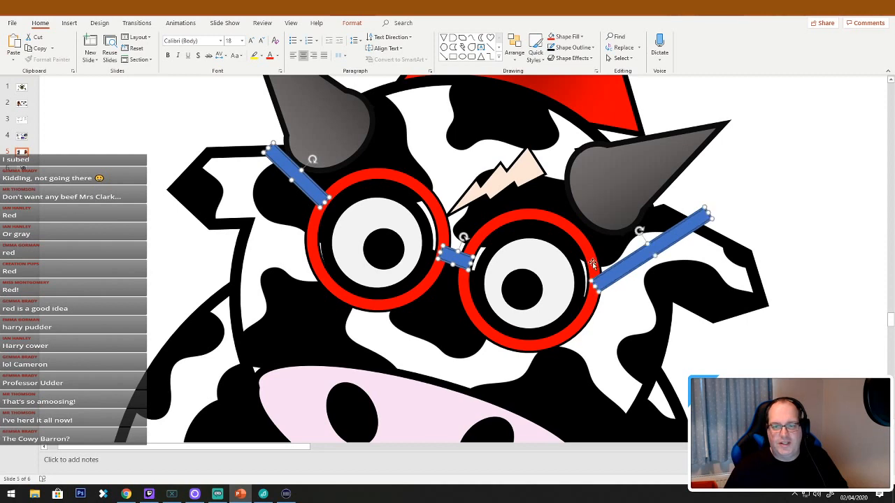
left_click(562, 226, "shift")
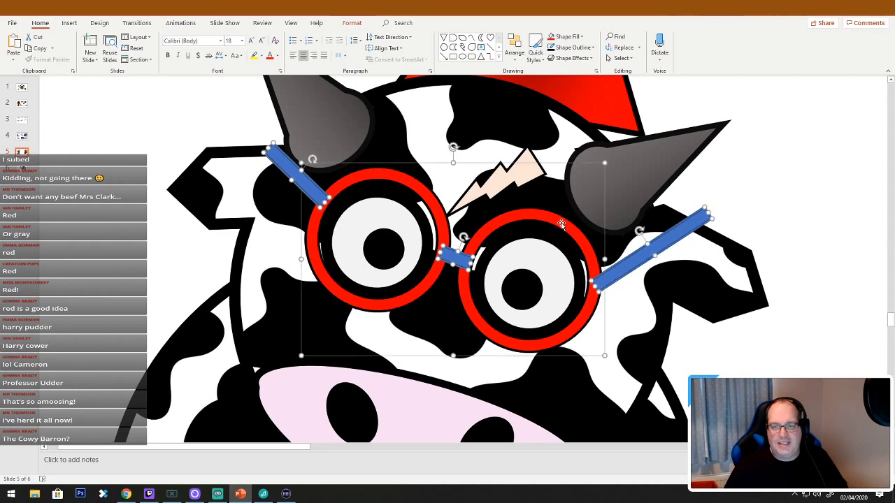
right_click(319, 195)
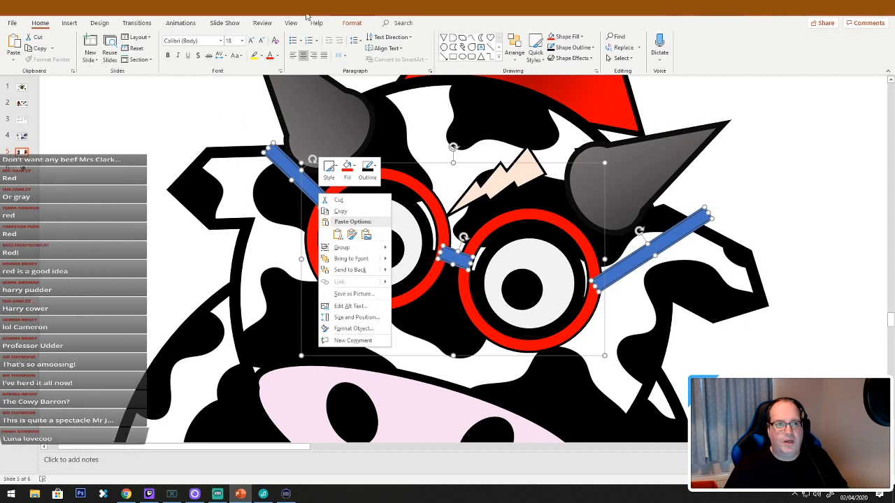
left_click(362, 24)
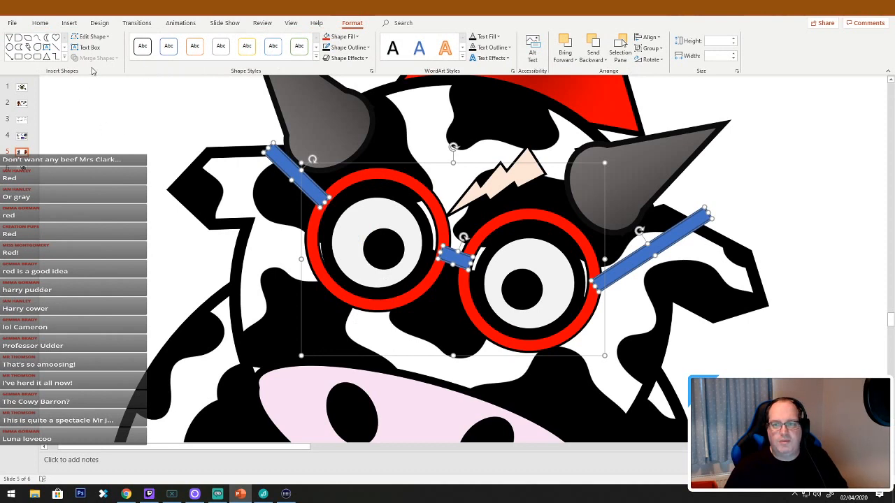
left_click(102, 118)
Ungroup the pair of red rings into two separate shapes
left_click(313, 215)
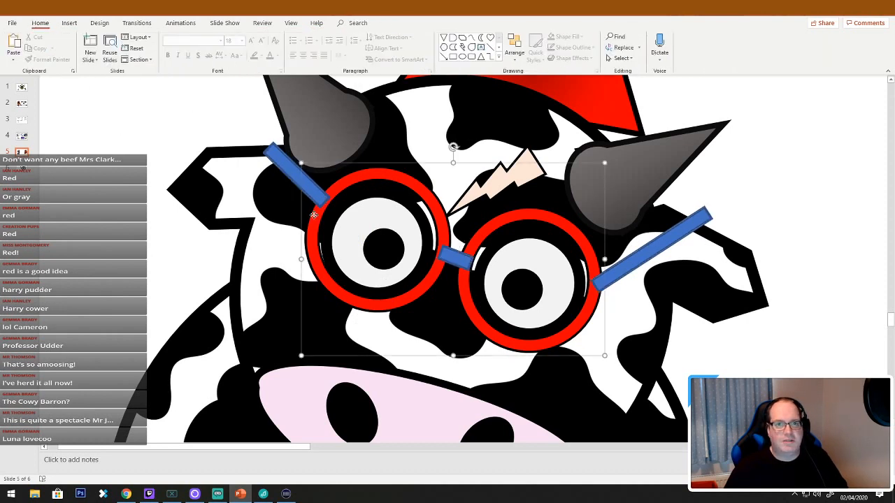
right_click(313, 215)
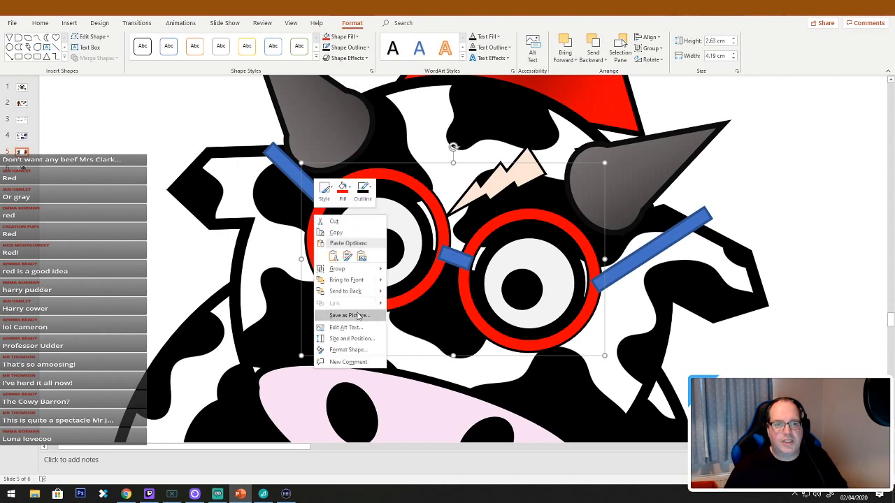
mouse_move(365, 269)
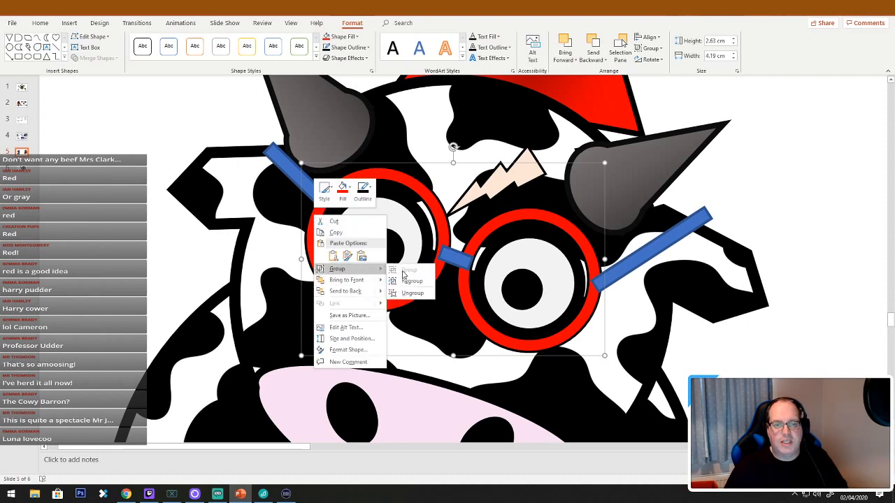
left_click(412, 293)
key("Escape")
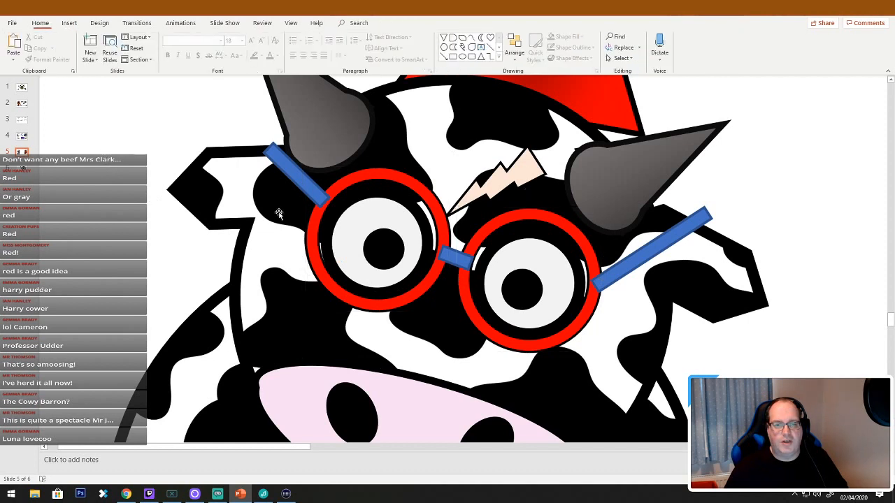
Merge the two red rings and the three blue bars into one red glasses shape using Union
left_click(313, 236)
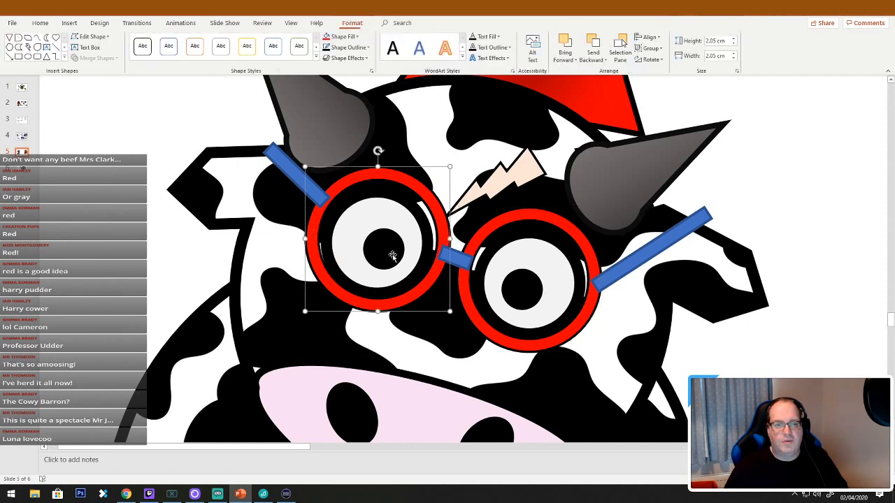
left_click(467, 310, "shift")
left_click(455, 257, "shift")
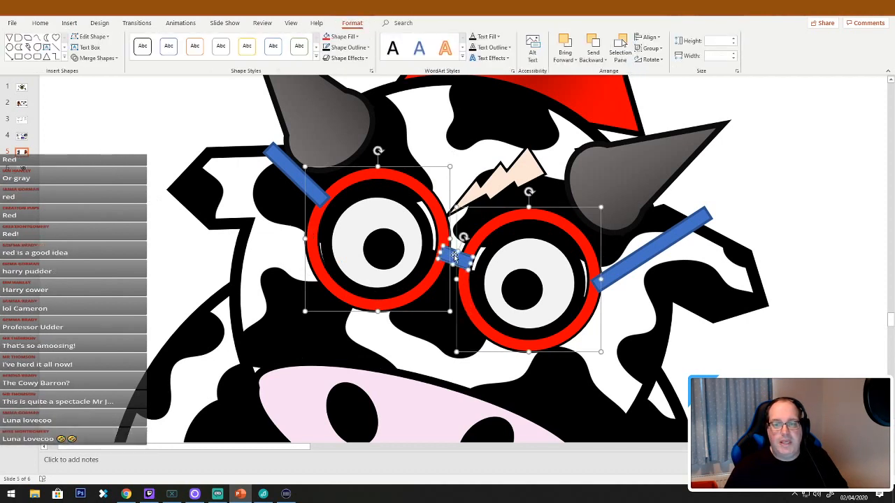
left_click(656, 255, "shift")
left_click(297, 172, "shift")
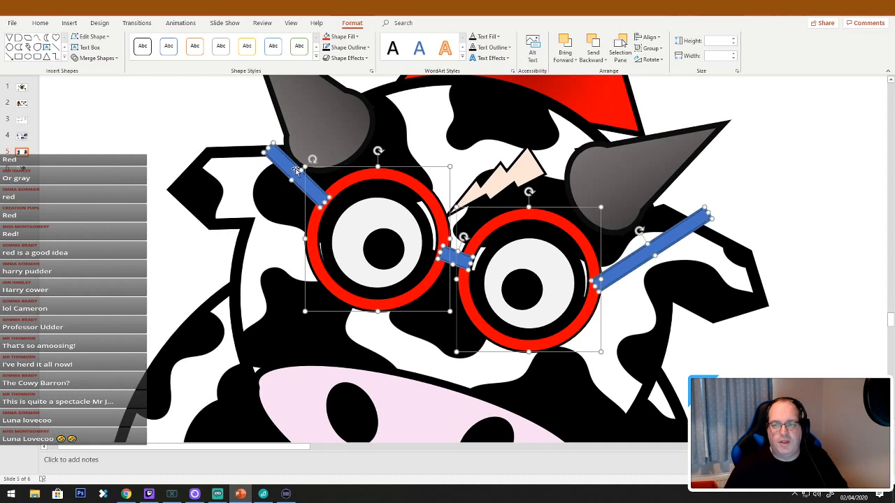
left_click(115, 60)
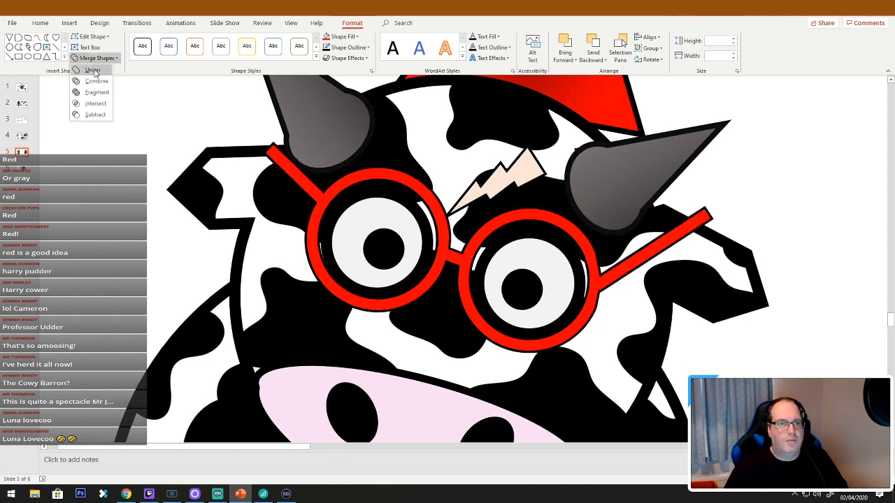
left_click(93, 71)
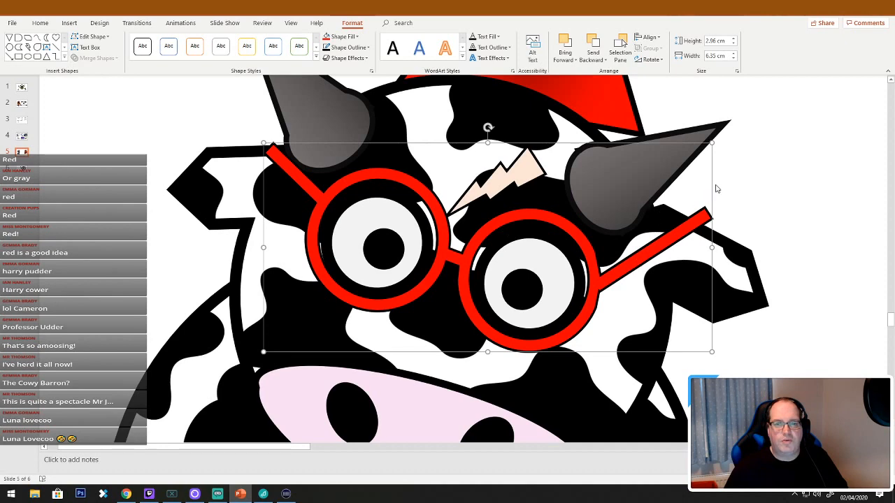
left_click(802, 196)
Draw a narrow upright rectangle in the empty space between the cow and the scarf picture
scroll(748, 212, "down", 5, "ctrl")
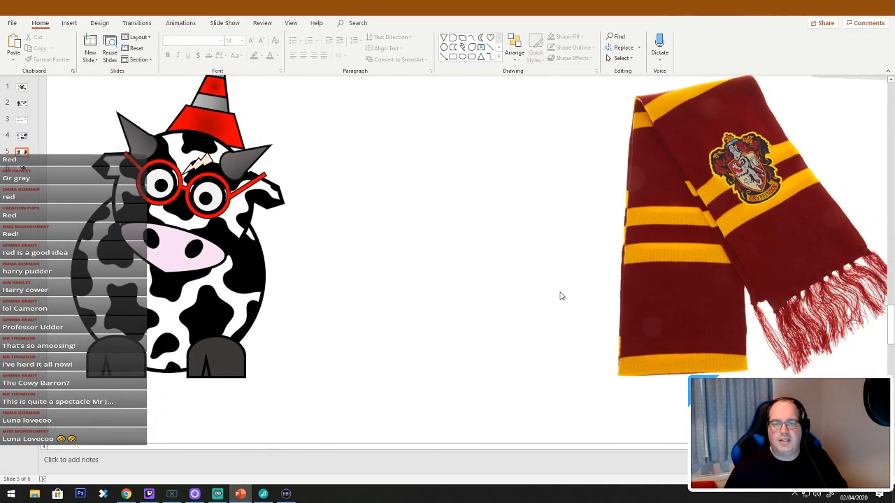
scroll(559, 297, "down", 1, "ctrl")
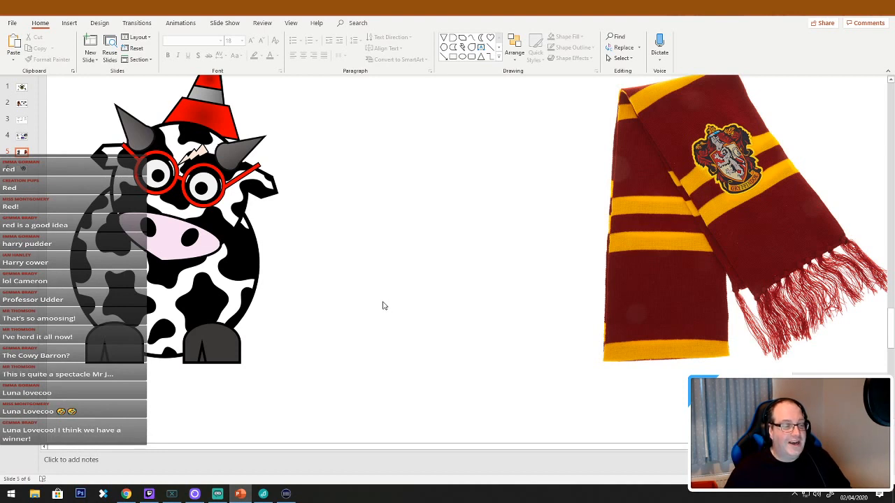
left_click(689, 305)
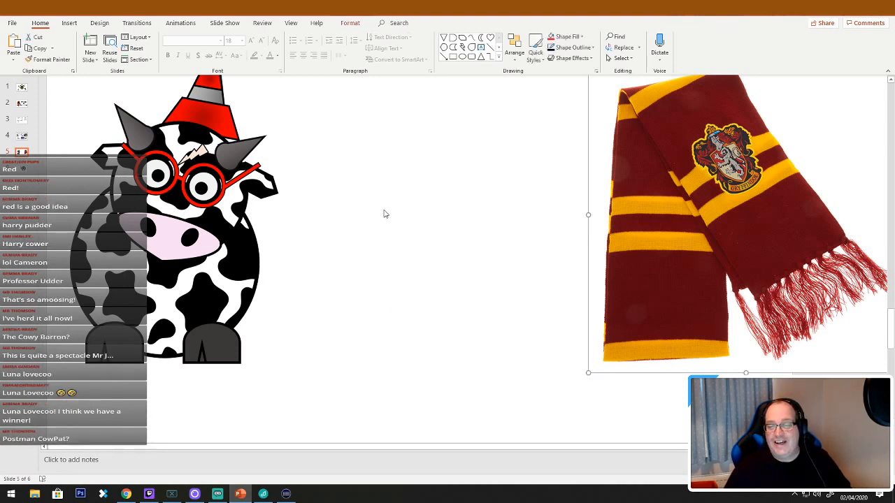
left_click(452, 56)
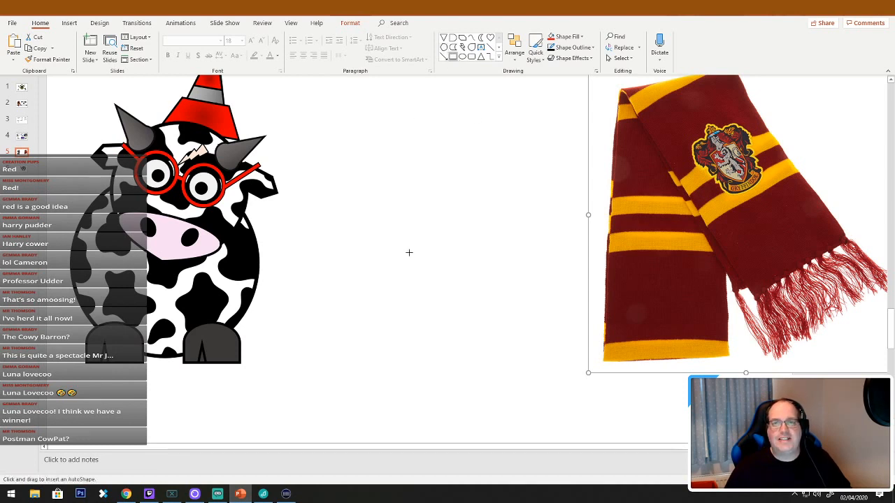
left_click_drag(410, 295, 398, 318)
Fill the new rectangle with the recently used dark red and remove its outline
right_click(383, 293)
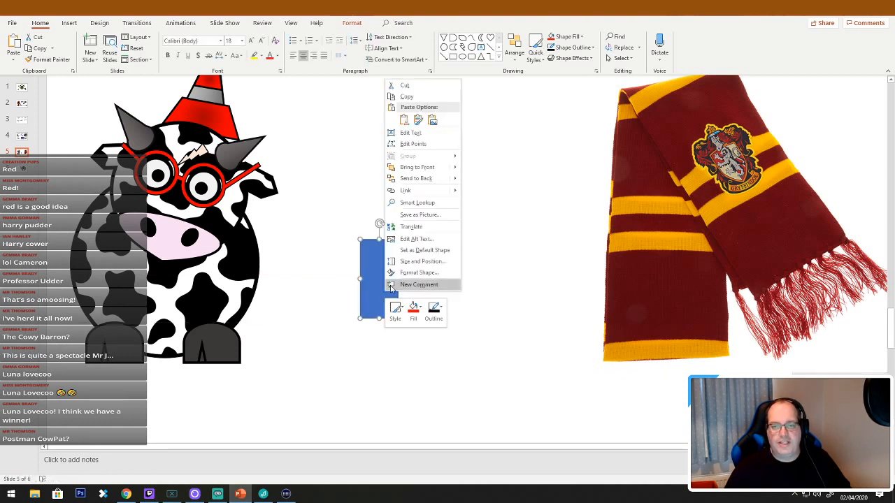
left_click(422, 314)
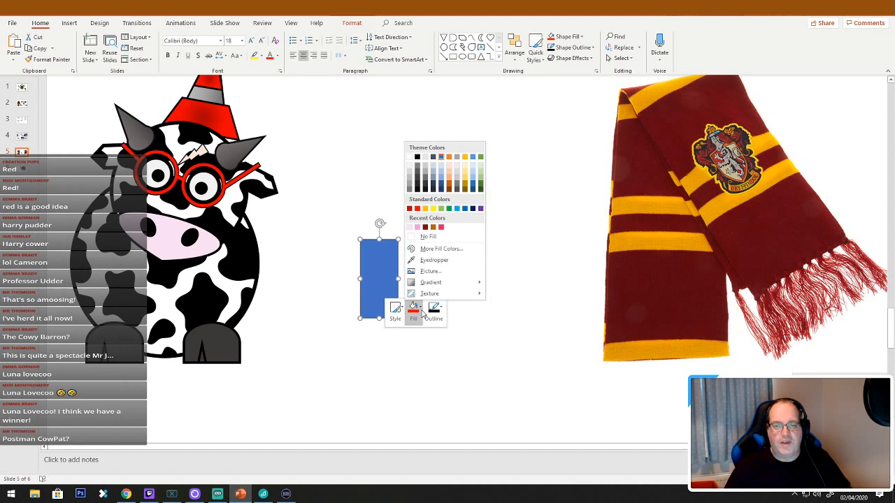
left_click(424, 228)
right_click(383, 293)
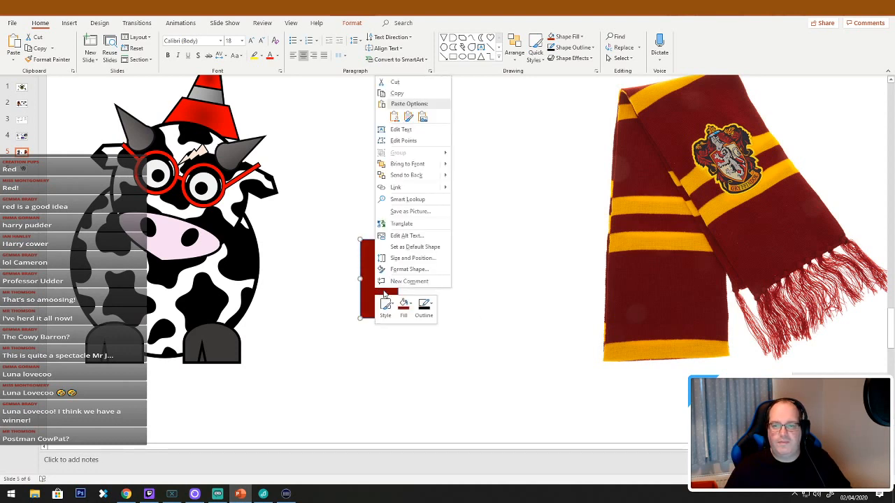
left_click(431, 308)
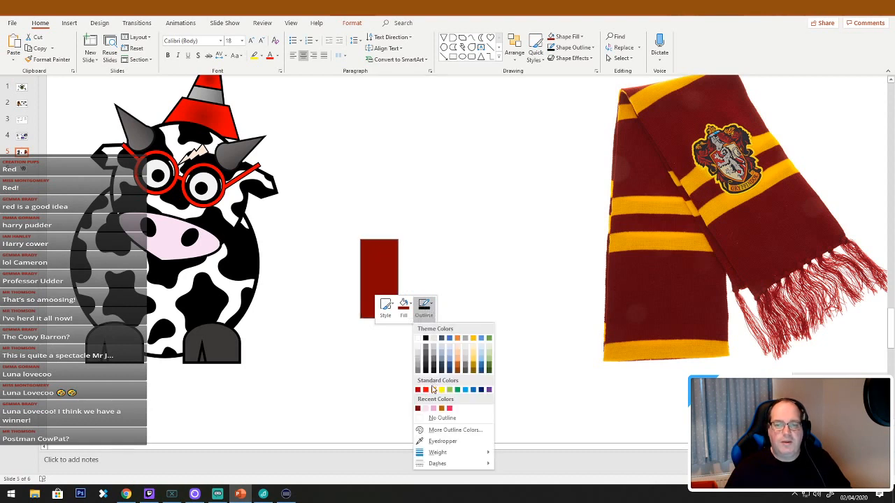
left_click(446, 418)
left_click(458, 308)
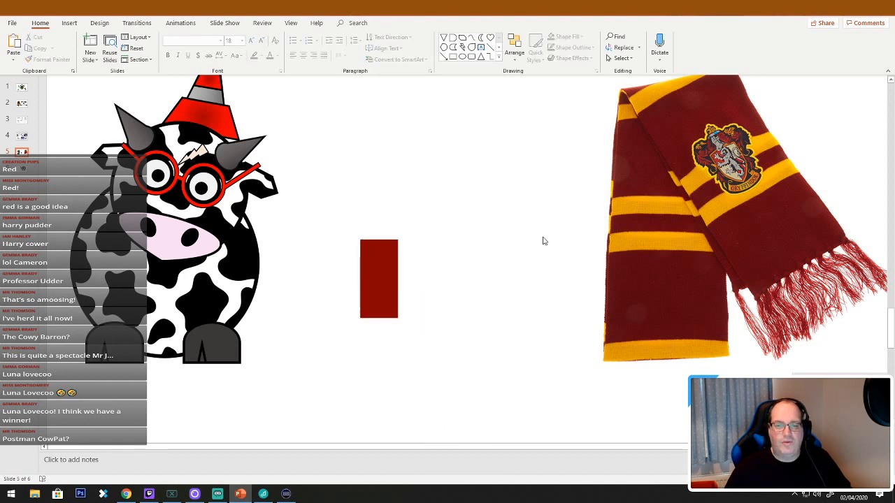
Copy the dark red rectangle upward as a thin strip and a taller block, leaving narrow gaps between the three aligned pieces
left_click_drag(382, 291, 389, 203)
left_click_drag(390, 157, 387, 225)
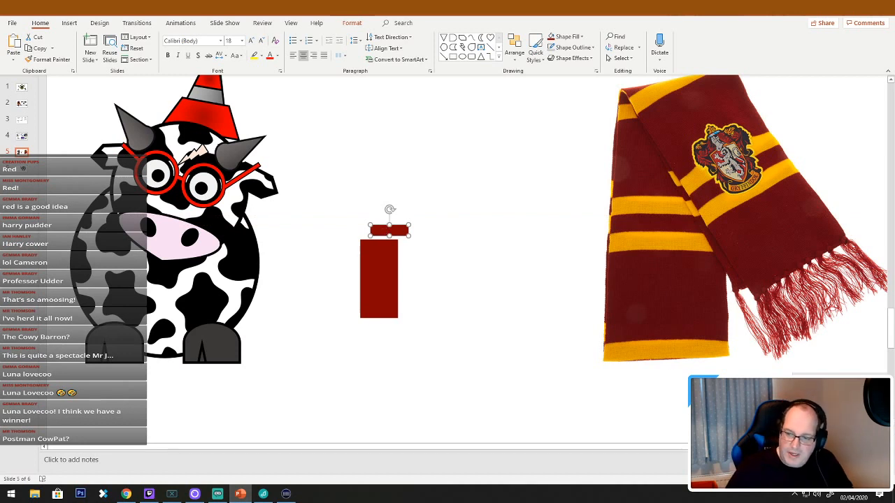
left_click_drag(393, 233, 387, 213)
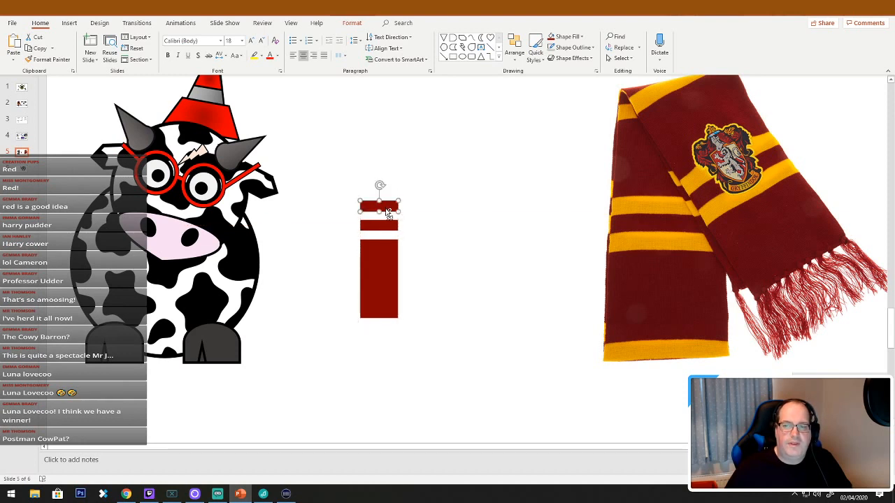
left_click_drag(380, 199, 380, 161)
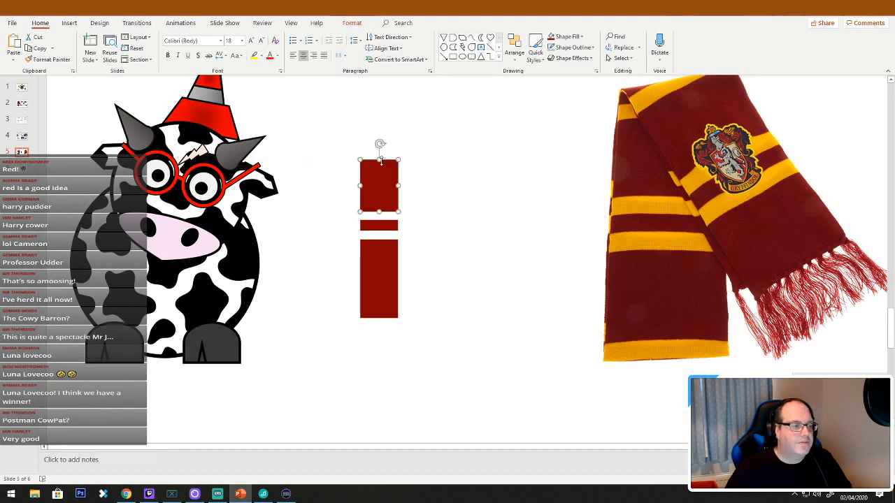
left_click(434, 219)
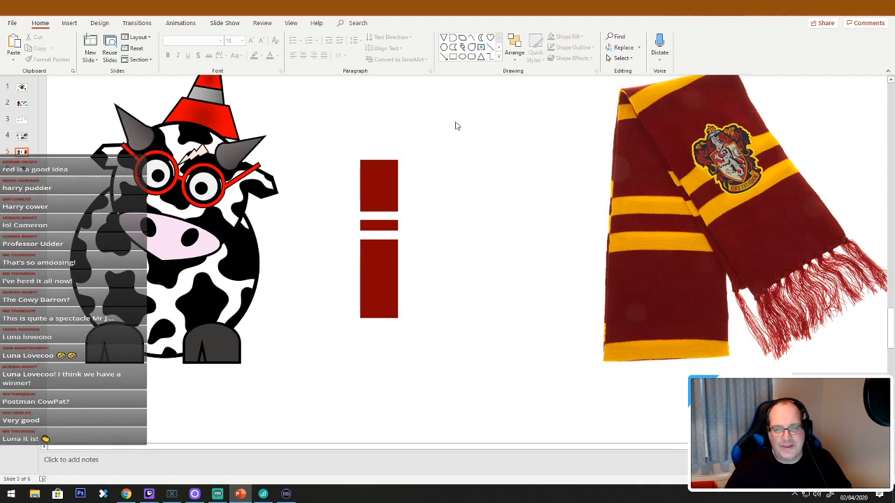
Duplicate the upper dark red block, fill the copy with golden orange and place it across both gaps
left_click_drag(372, 196, 471, 252)
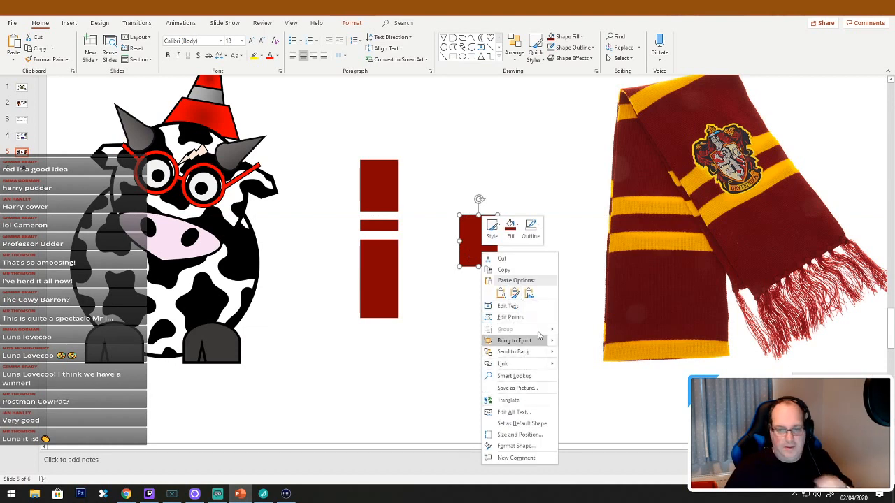
left_click(512, 237)
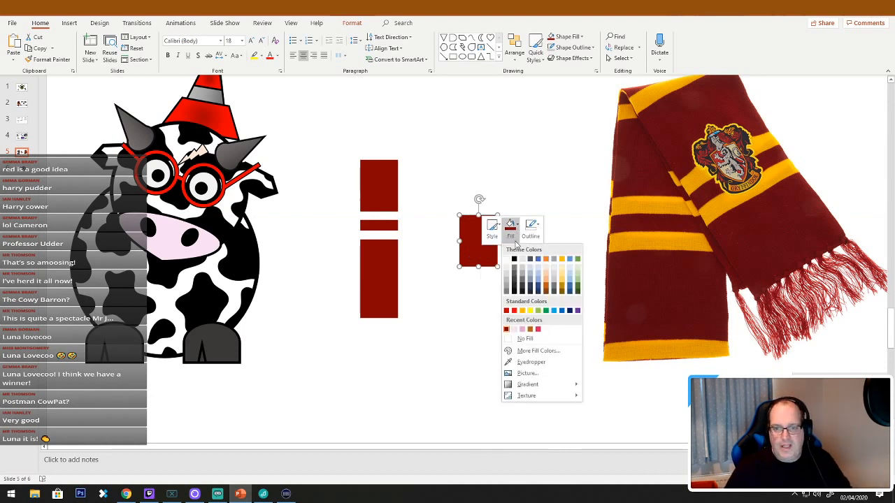
left_click(523, 314)
left_click_drag(479, 254, 380, 237)
Send the golden block behind the dark red pieces so it forms two scarf stripes
right_click(382, 238)
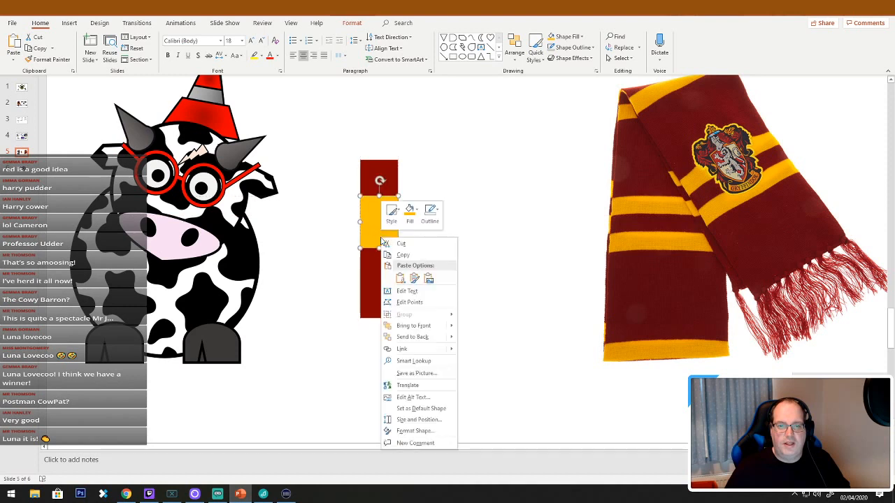
left_click(414, 280)
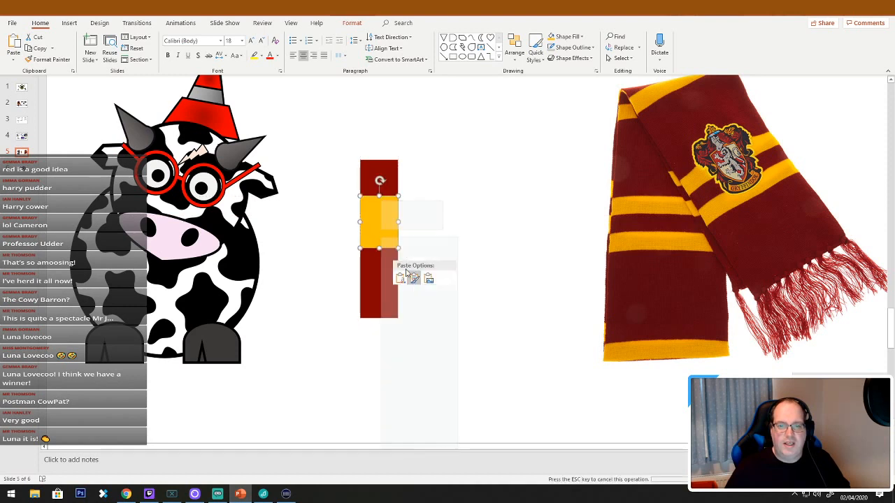
right_click(389, 233)
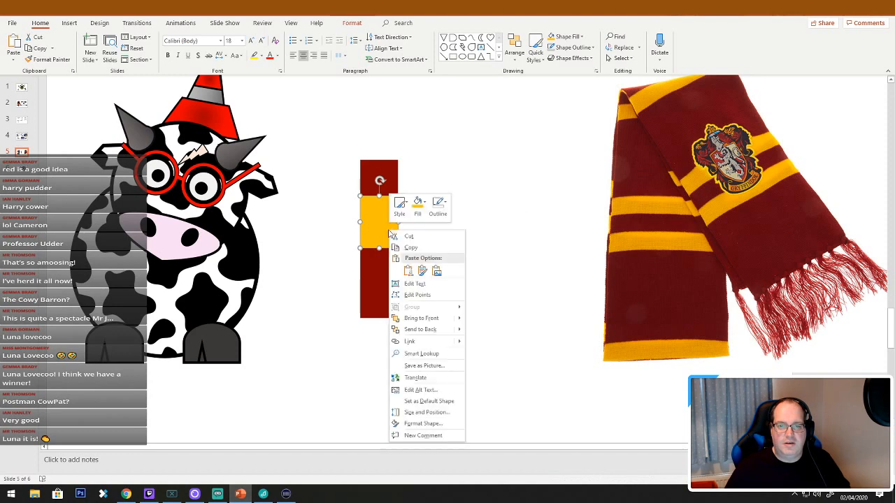
left_click(421, 329)
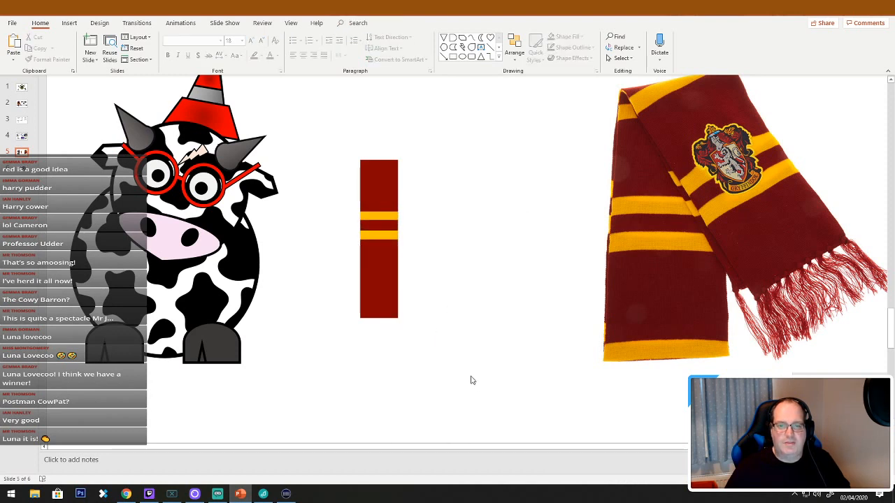
Shorten the uppermost dark red block of the scarf strip from its upper edge
left_click(388, 185)
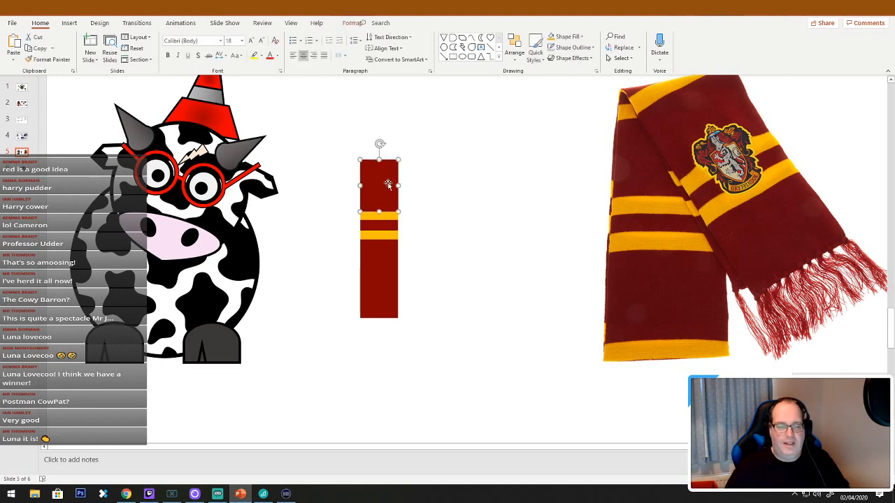
left_click_drag(379, 159, 375, 180)
left_click(466, 220)
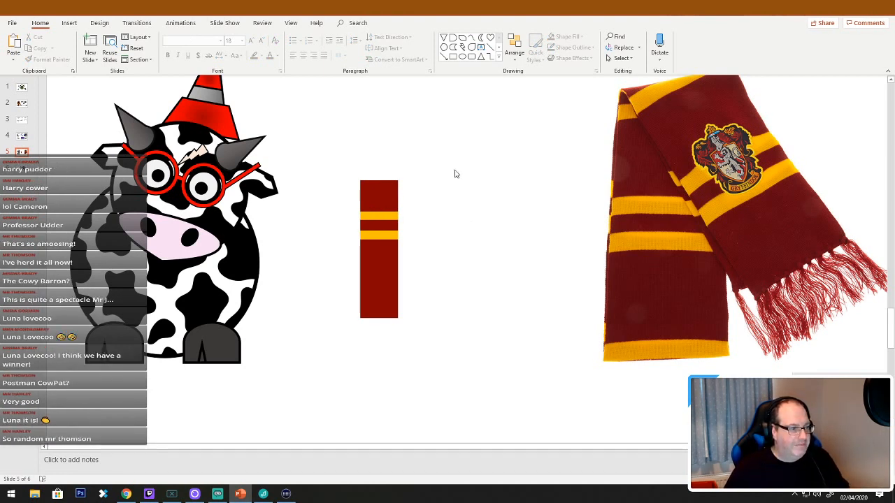
Group all the scarf strip pieces and rotate the group diagonally so the striped end points down to the right
left_click_drag(438, 142, 334, 359)
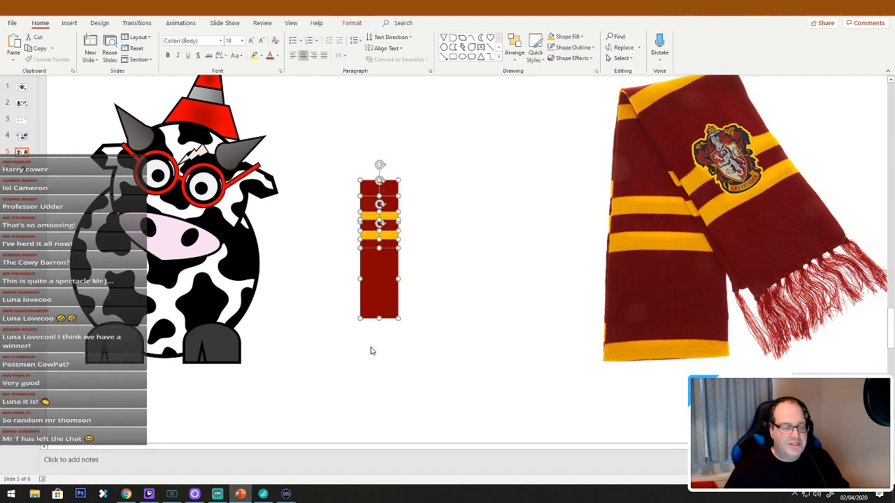
right_click(376, 277)
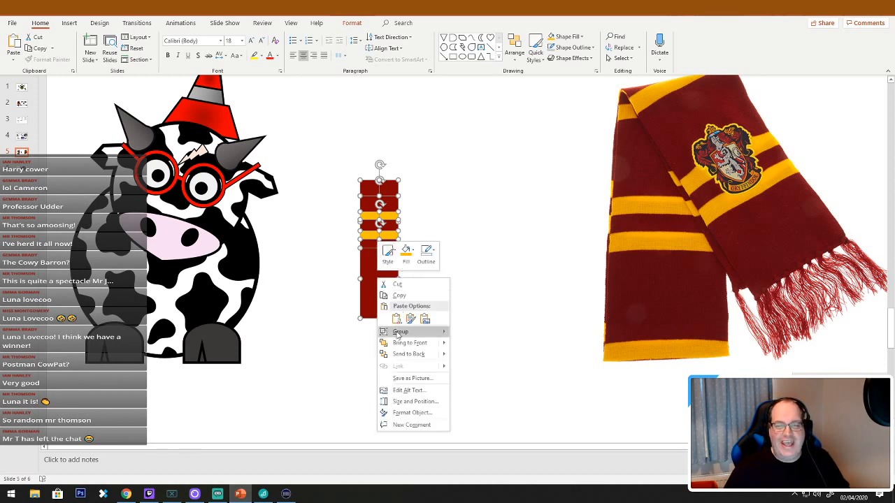
mouse_move(399, 331)
left_click(468, 332)
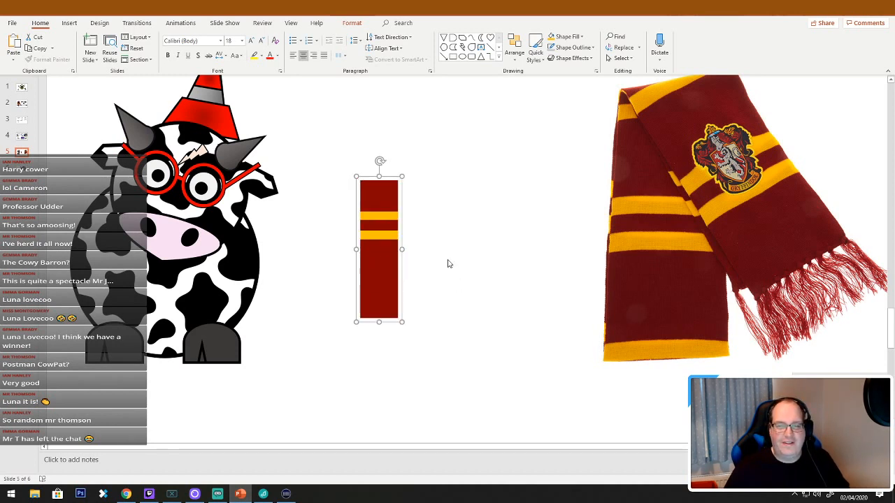
left_click_drag(379, 161, 416, 371)
left_click(497, 356)
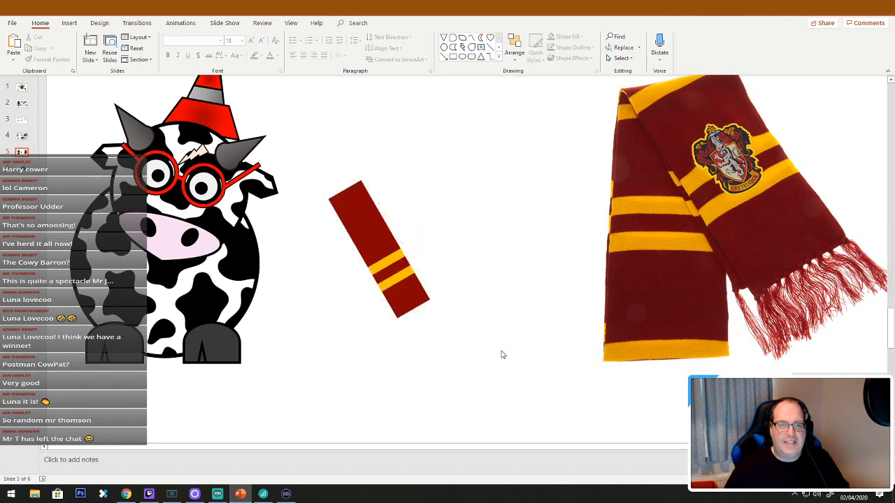
Ungroup the cow so its head and body become separate objects, and select the body
left_click(256, 235)
right_click(232, 214)
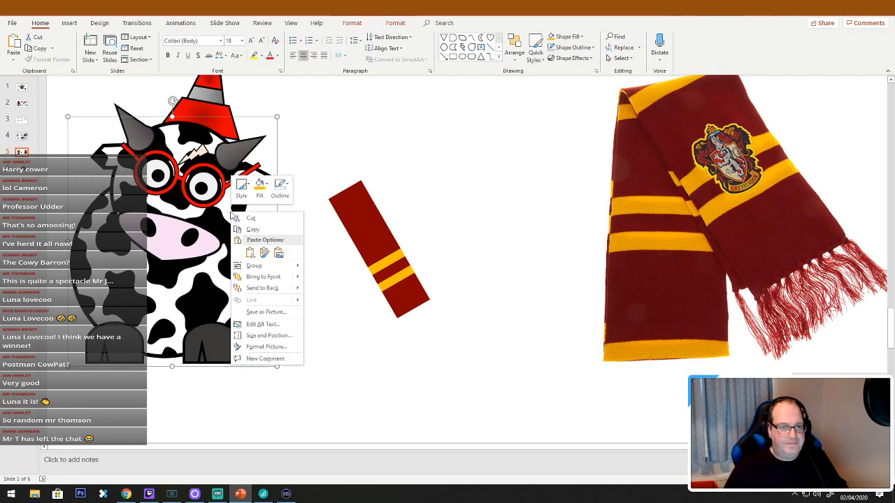
mouse_move(282, 267)
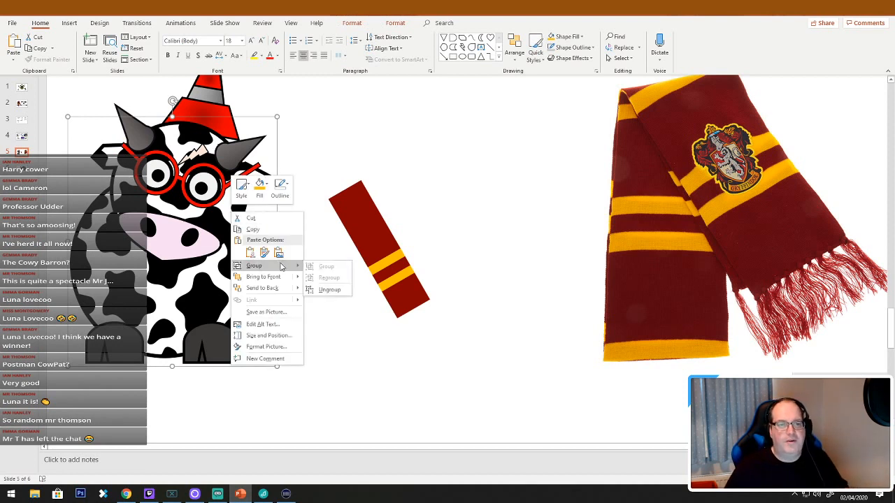
left_click(325, 289)
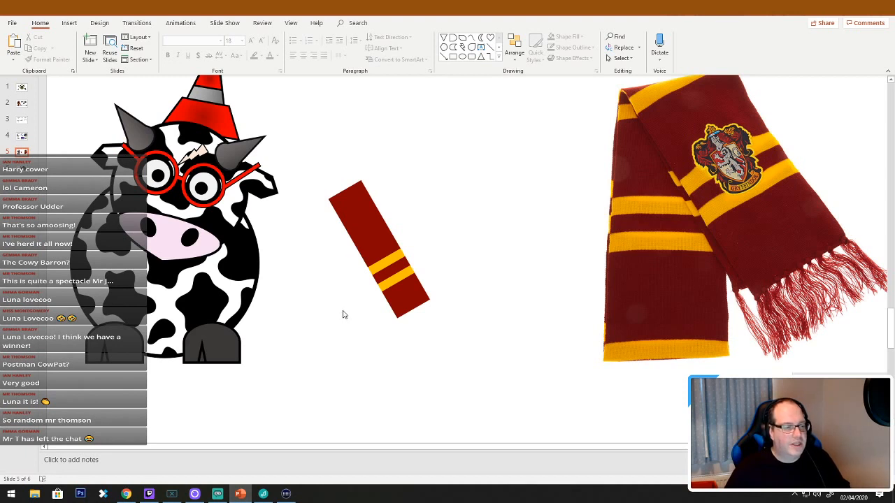
left_click(244, 267)
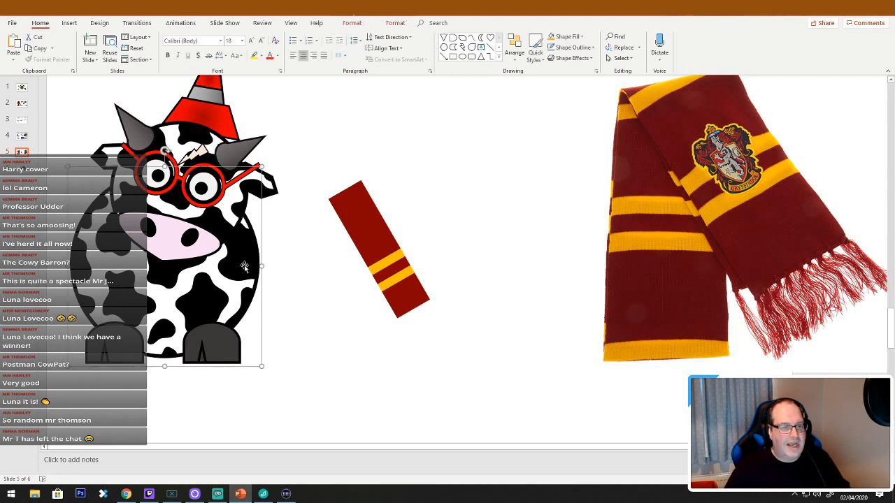
right_click(244, 266)
key("Escape")
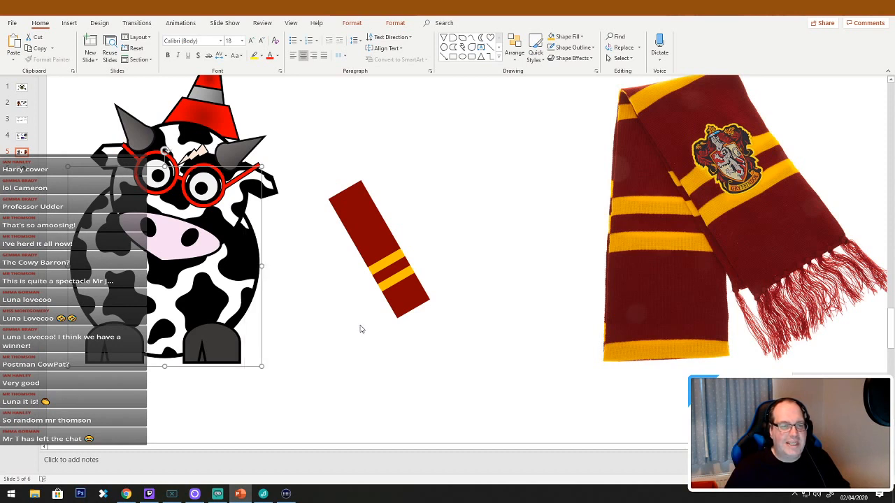
Send the cow's body to the back and try the striped scarf strip over the cow's front
right_click(224, 289)
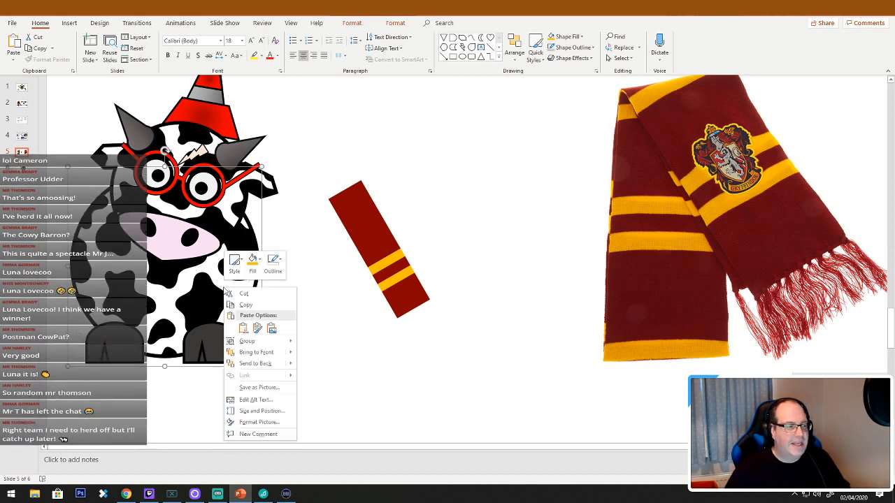
left_click(257, 362)
left_click_drag(371, 259, 128, 257)
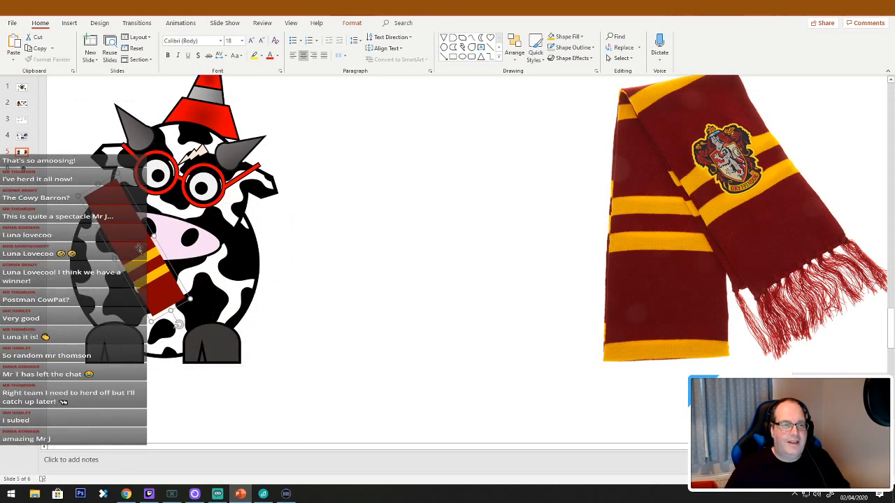
right_click(138, 247)
left_click(119, 239)
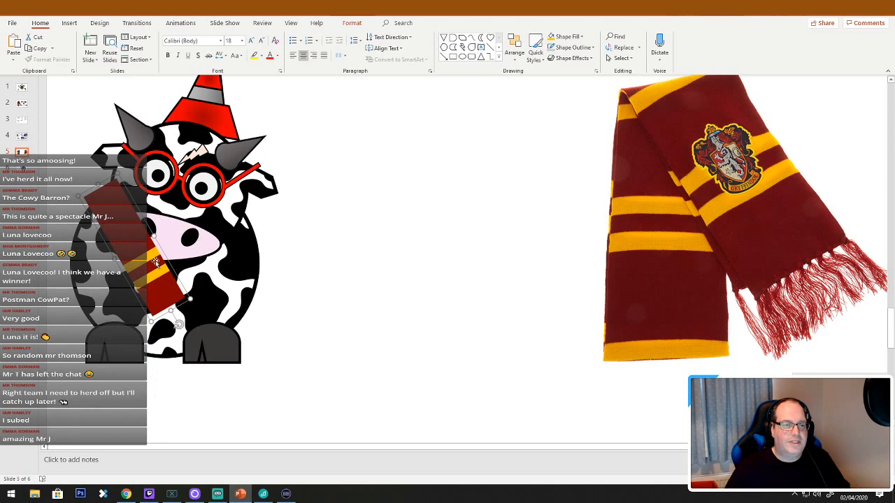
left_click_drag(155, 262, 376, 255)
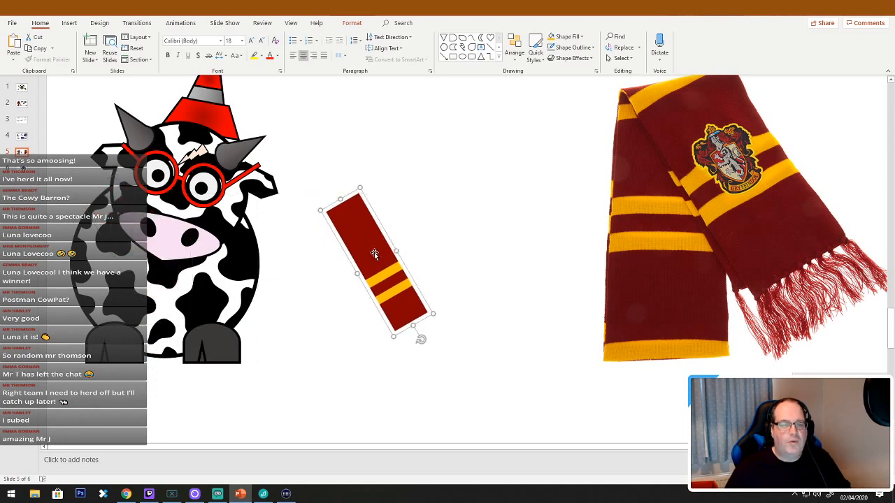
Send the scarf strip to the back and the cow's body behind it, layering the strip between body and head
right_click(375, 254)
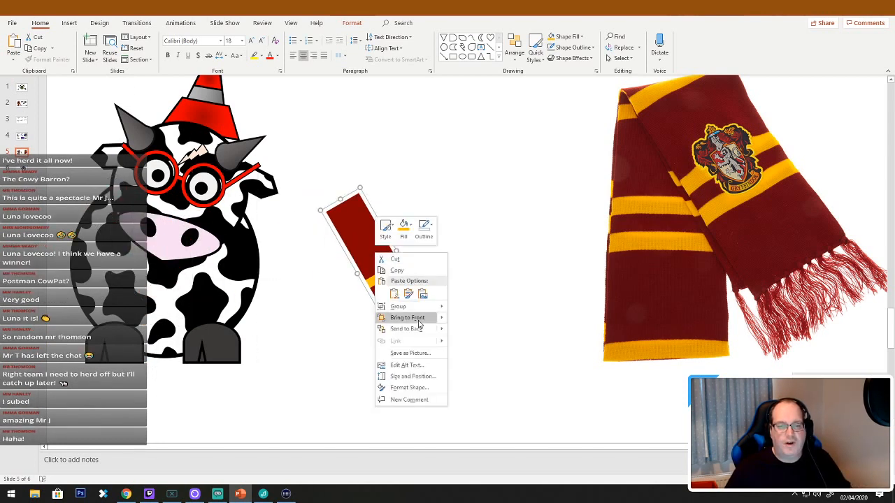
left_click(474, 331)
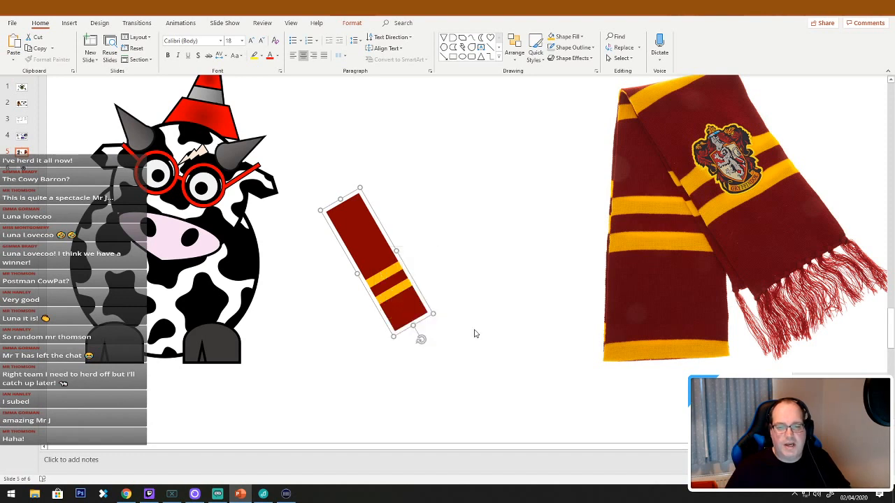
left_click_drag(396, 287, 294, 316)
left_click(191, 300)
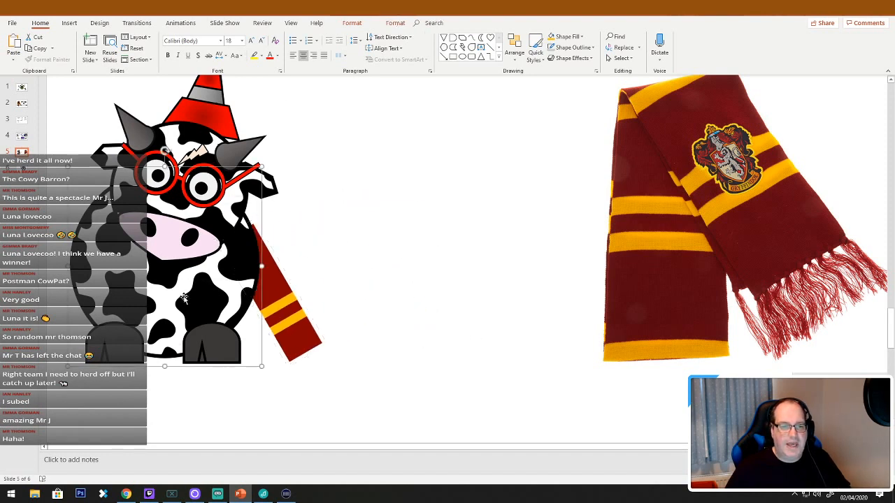
right_click(185, 297)
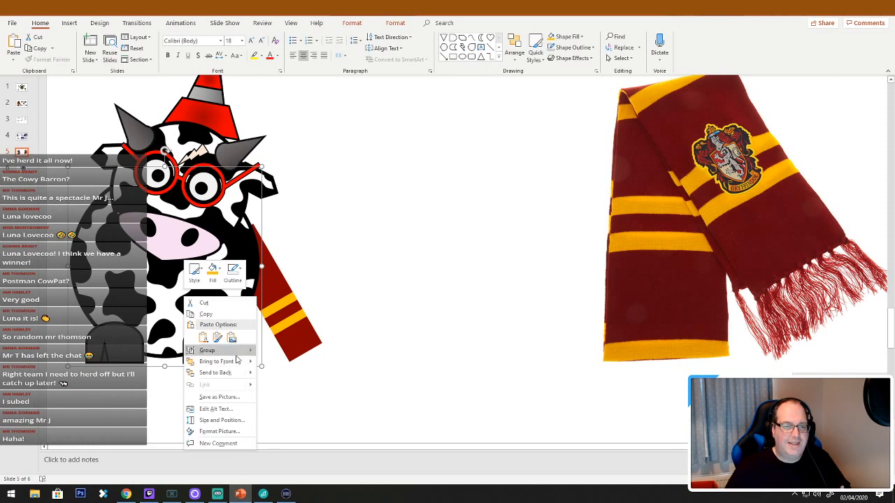
left_click(245, 374)
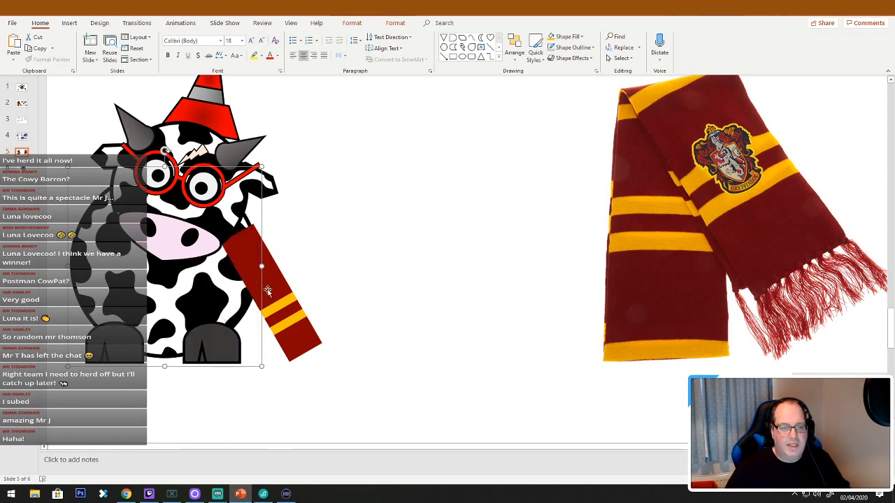
Tuck the scarf strip under the cow's snout on its body and scale the strip down slightly
left_click_drag(268, 291, 151, 255)
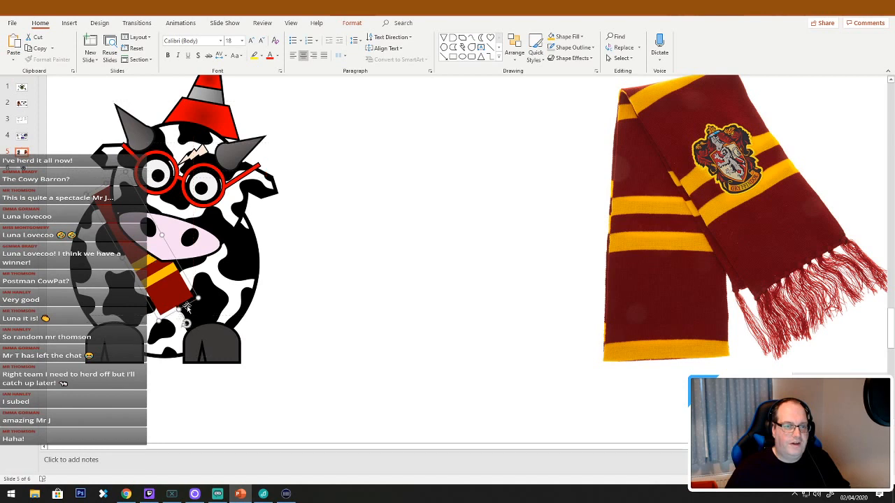
left_click_drag(198, 298, 153, 271)
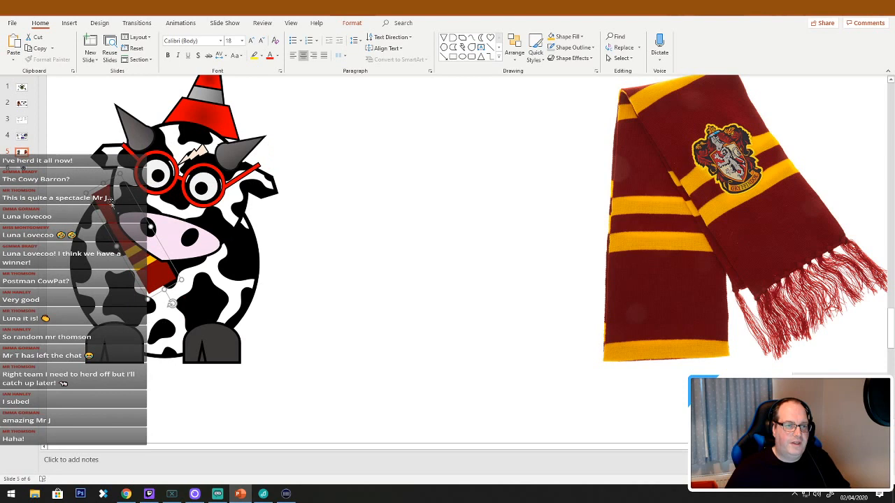
Duplicate the scarf strip and place the copy across the other side of the chest, rotated so its striped end points down to the left
left_click_drag(145, 217, 352, 222)
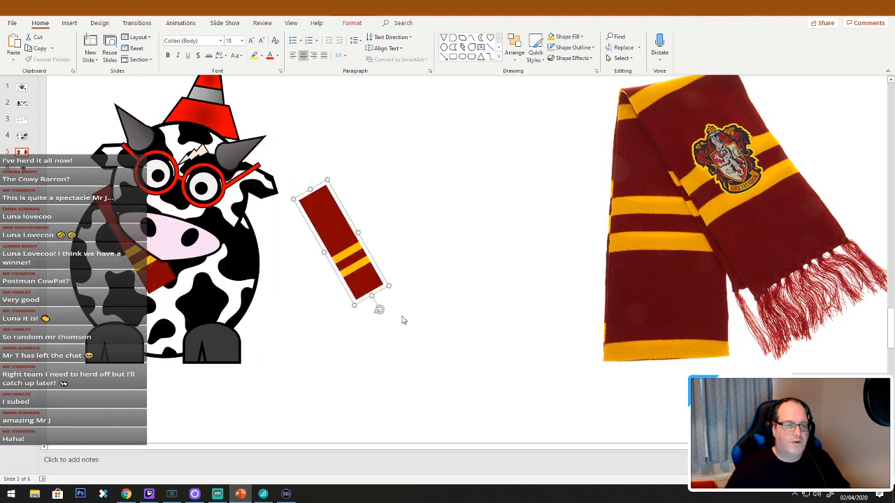
left_click_drag(378, 310, 297, 287)
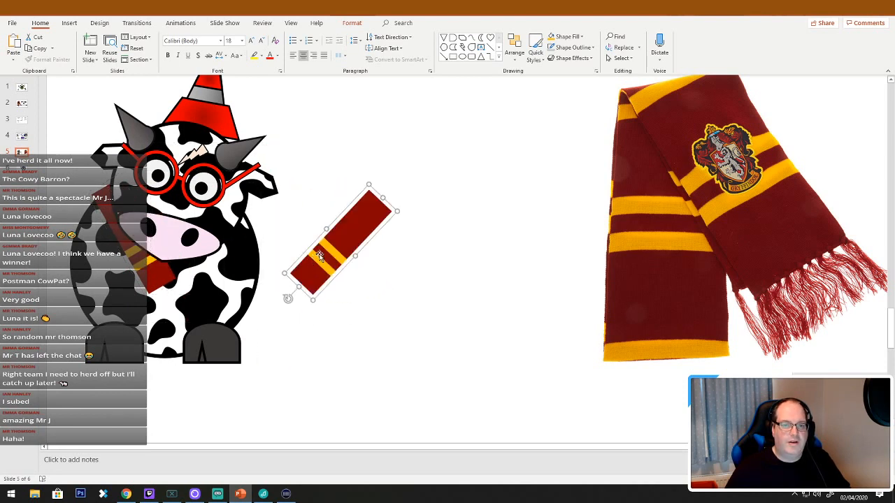
left_click_drag(319, 256, 197, 274)
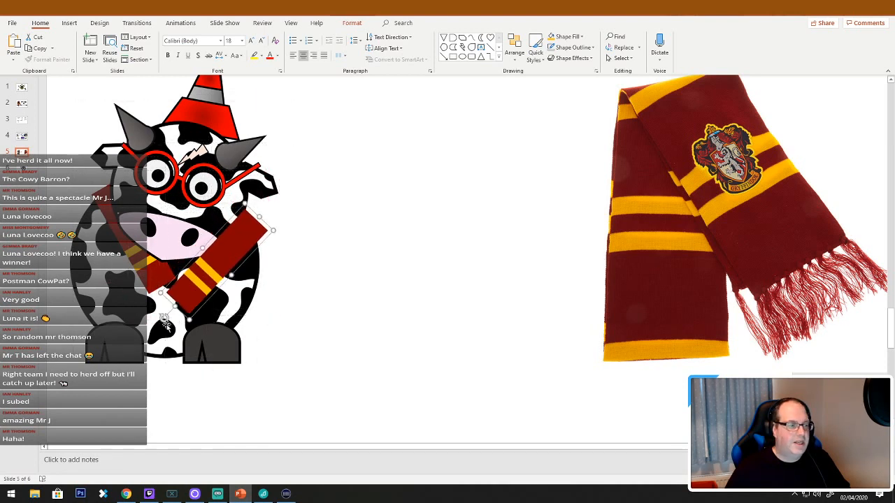
left_click_drag(163, 318, 176, 325)
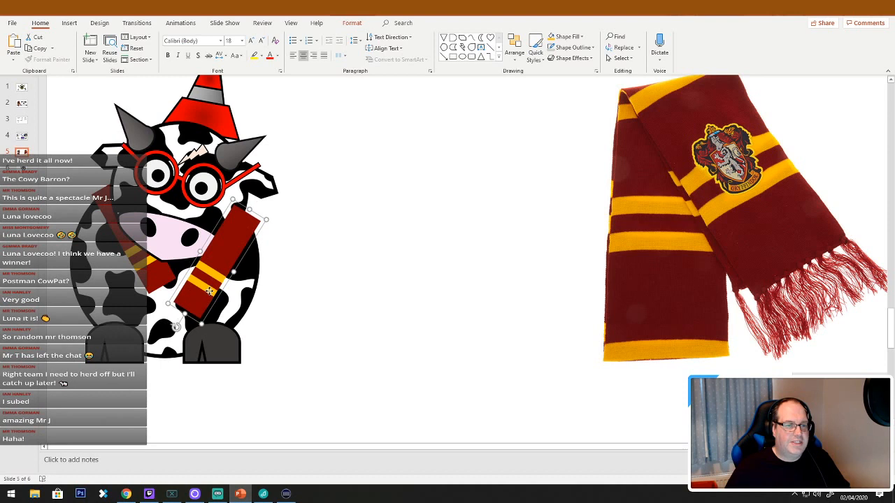
left_click_drag(209, 291, 210, 285)
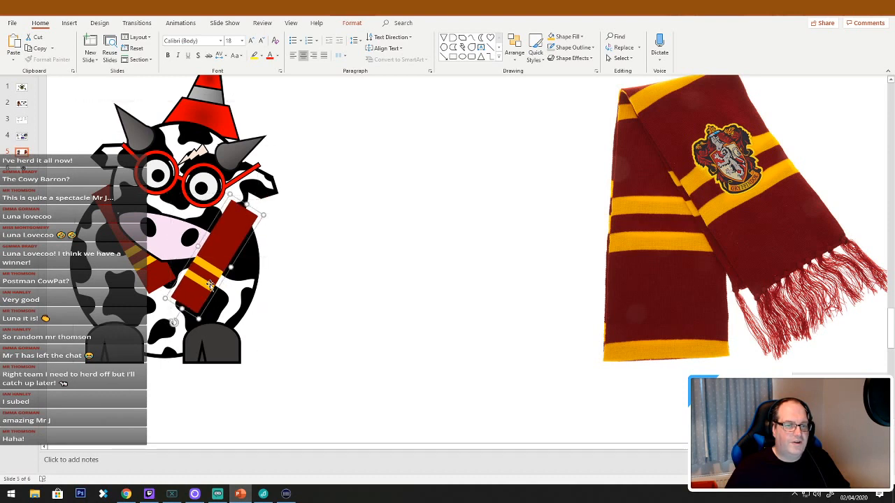
Layer the second scarf strip between the cow's body and head, and shift it inward to meet the first strip below the snout
right_click(209, 285)
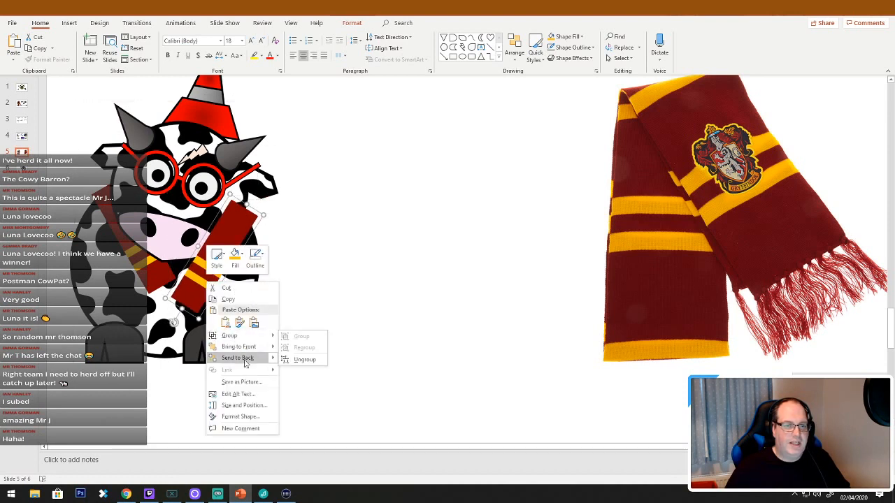
left_click(241, 358)
left_click(244, 314)
right_click(244, 310)
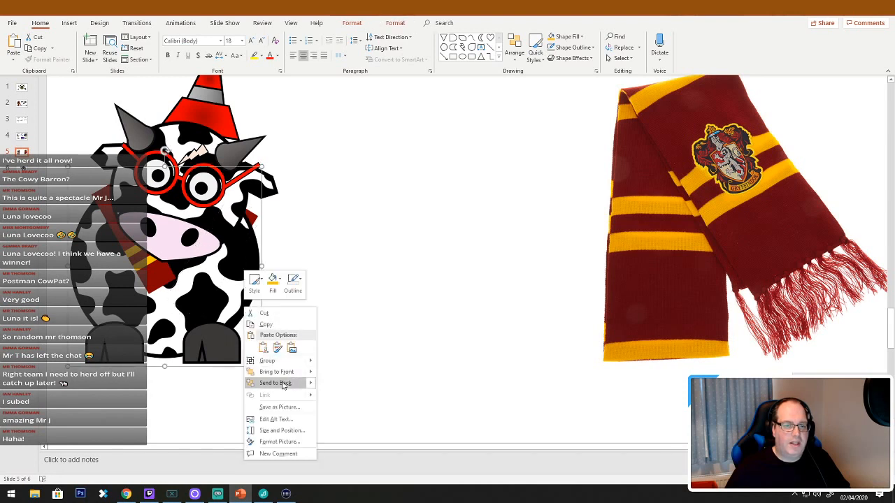
left_click(283, 383)
left_click(378, 296)
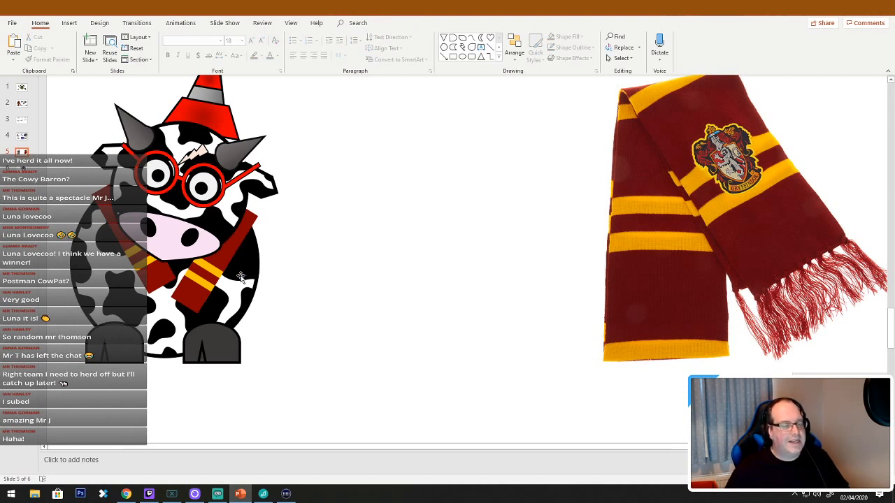
left_click_drag(222, 264, 205, 260)
left_click(341, 280)
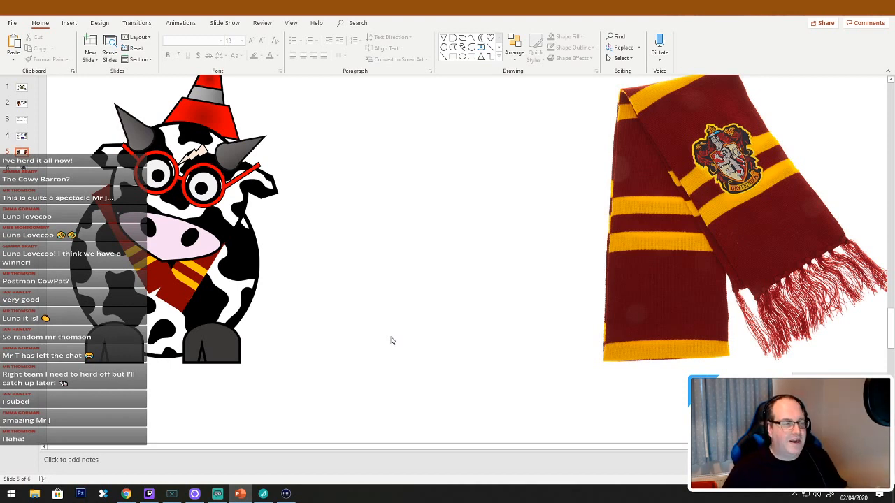
Delete the scarf reference photo and move the assembled cow, without its cone hat, down the slide
left_click(598, 281)
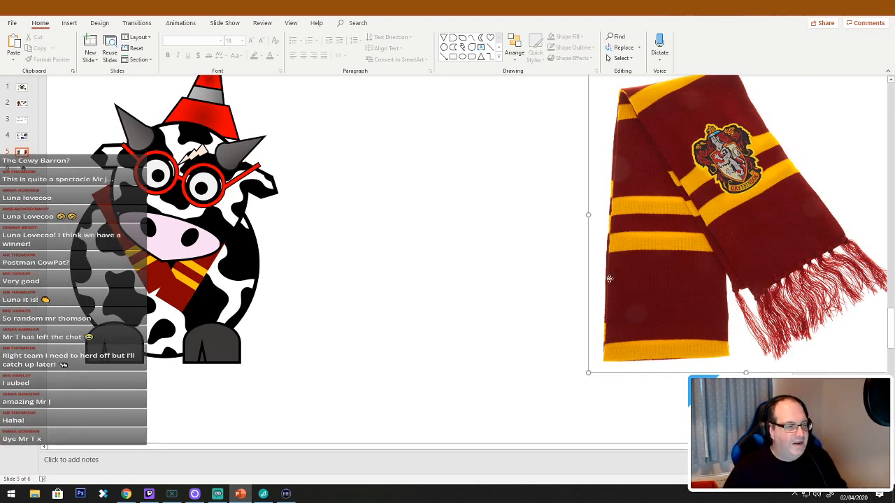
key("Delete")
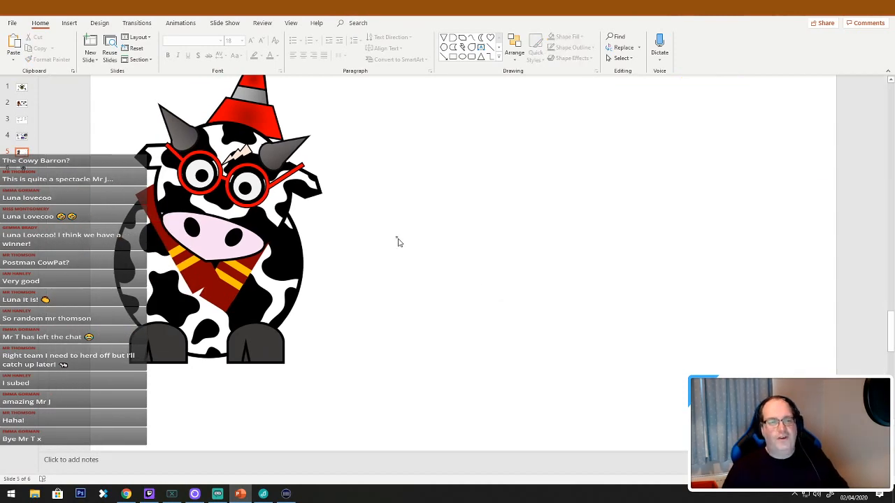
left_click_drag(363, 395, 10, 79)
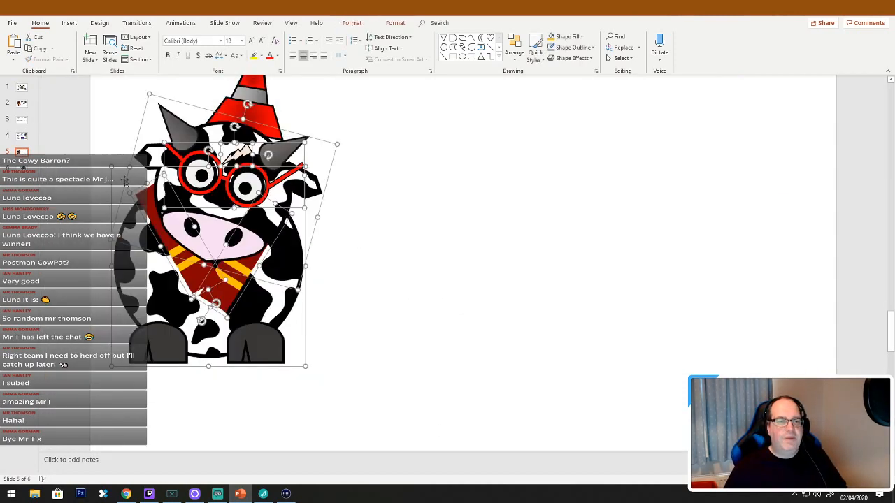
left_click_drag(147, 283, 150, 328)
left_click(296, 148)
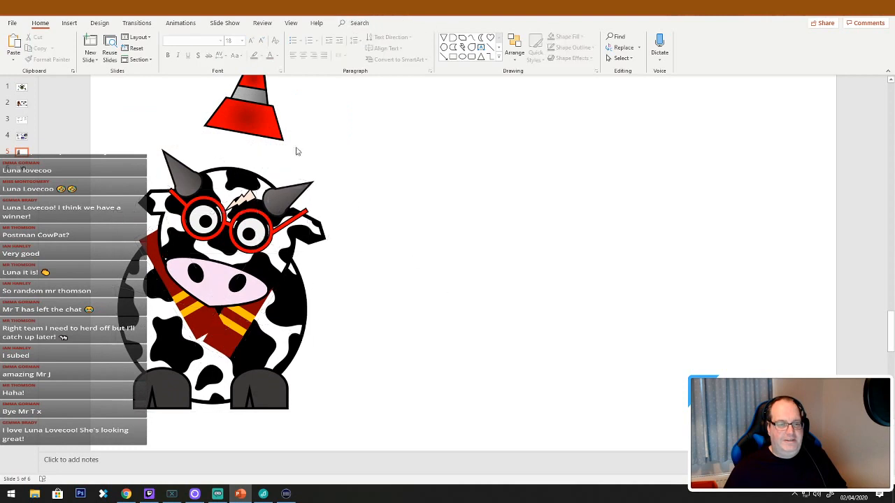
Bring the red and grey cone hat to the front and lower it onto the cow's head
left_click(270, 123)
right_click(270, 123)
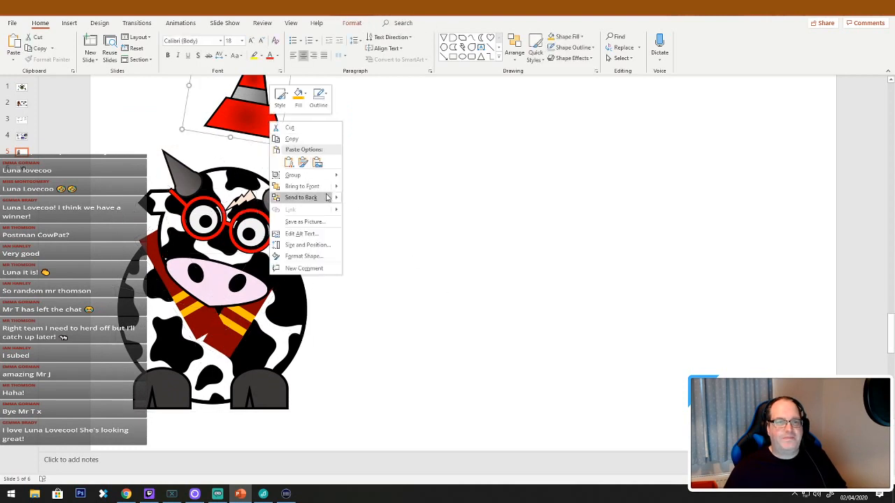
left_click(312, 188)
left_click_drag(247, 118, 245, 168)
left_click(462, 225)
Tilt the cone hat to the left and center it between the cow's horns
left_click(257, 153)
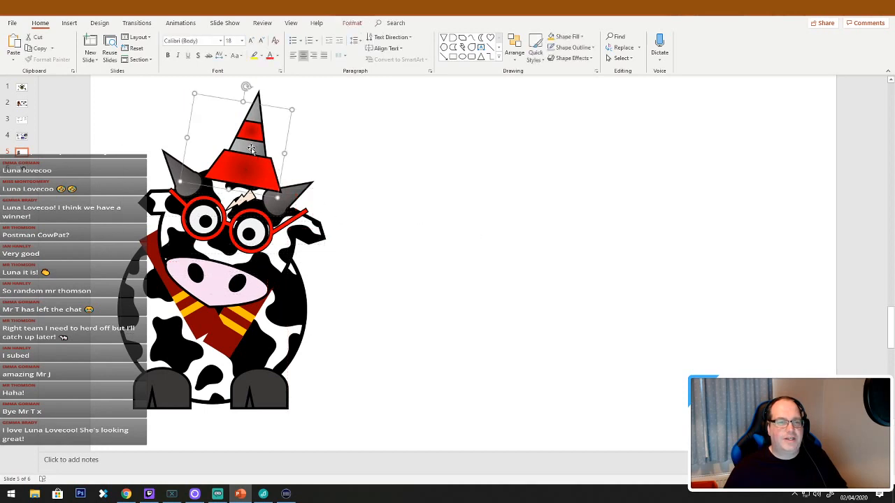
left_click_drag(246, 88, 230, 106)
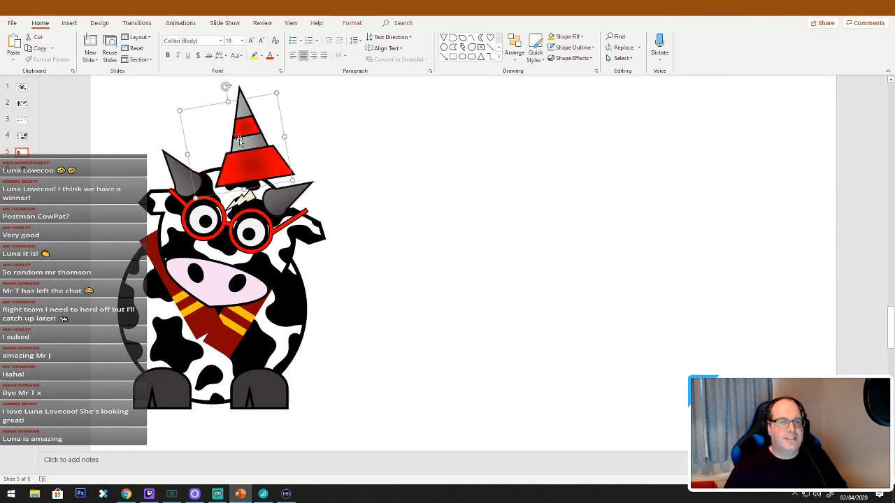
left_click_drag(254, 162, 236, 167)
left_click(418, 186)
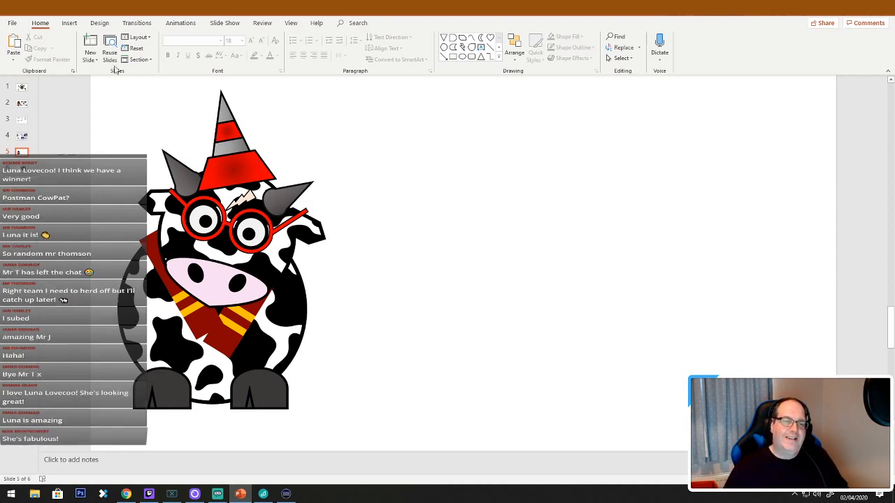
Insert orange outlined WordArt beside the cow reading "Luna Love Coo", with "Coo" on a second line
left_click(70, 23)
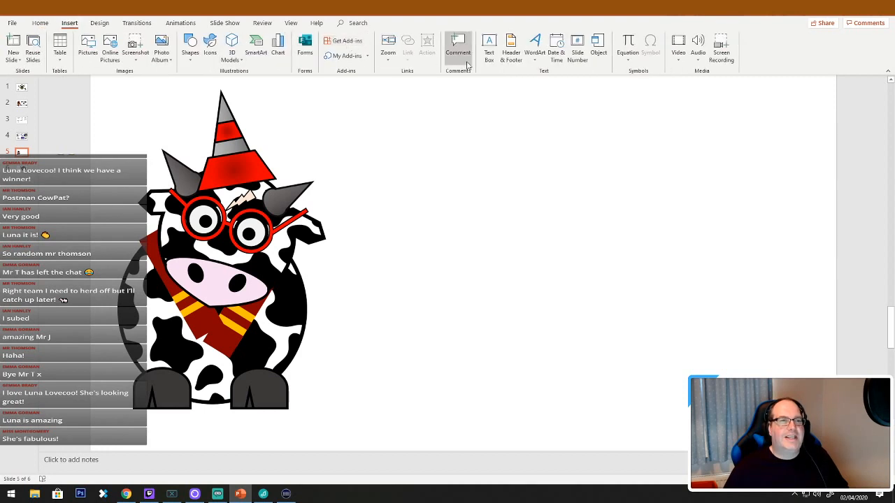
left_click(534, 47)
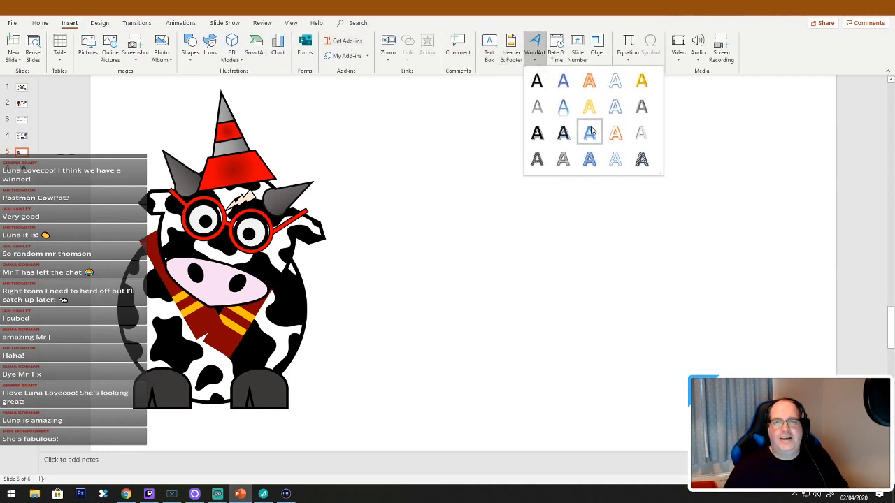
left_click(591, 85)
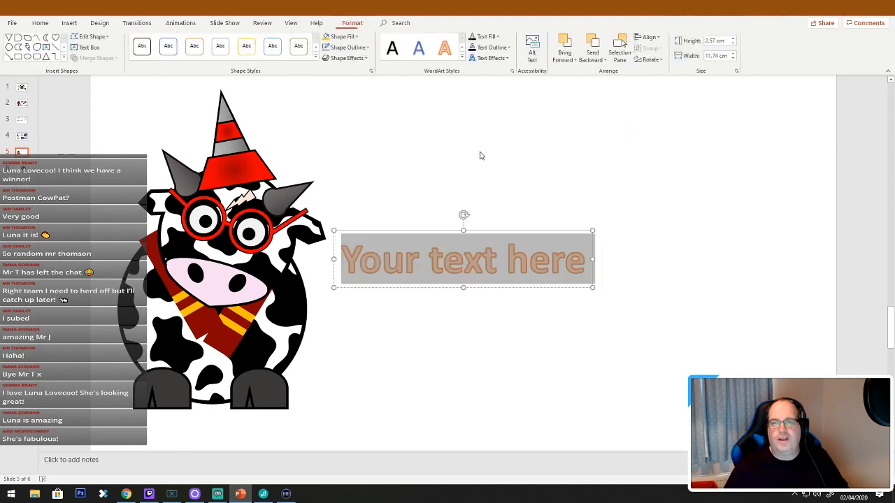
type("Lun")
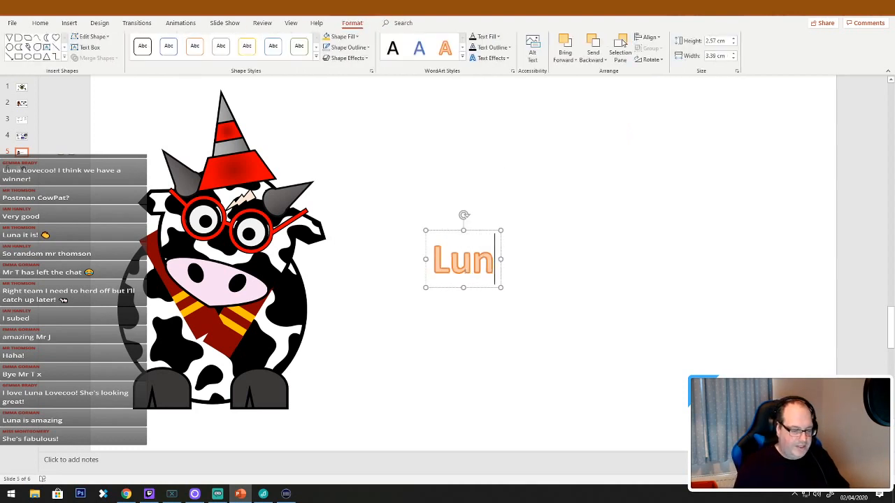
type("a Love Coo")
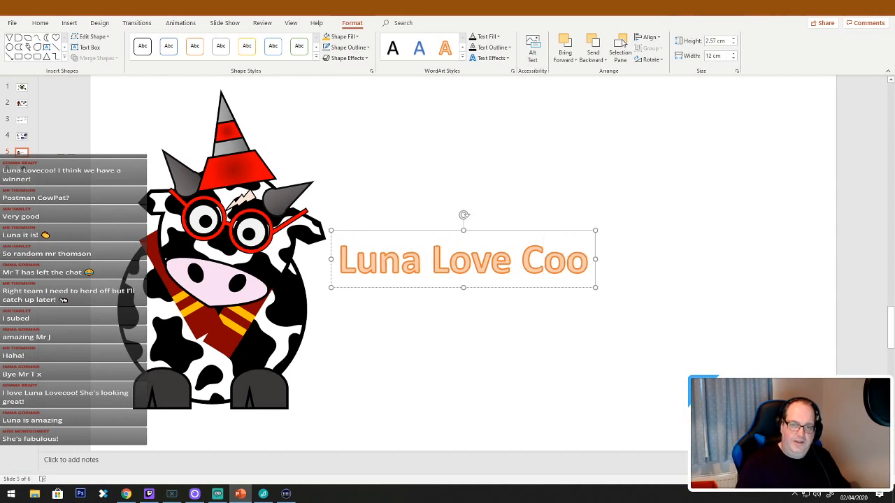
key("Left")
key("Left")
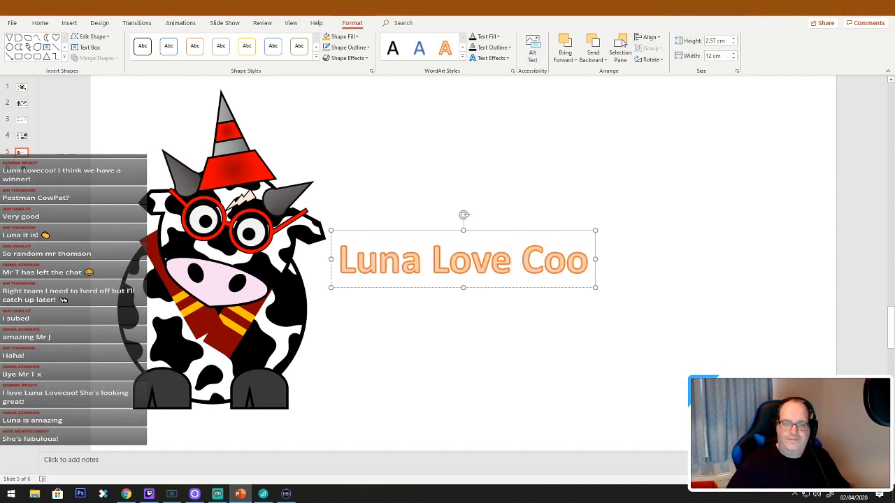
key("Return")
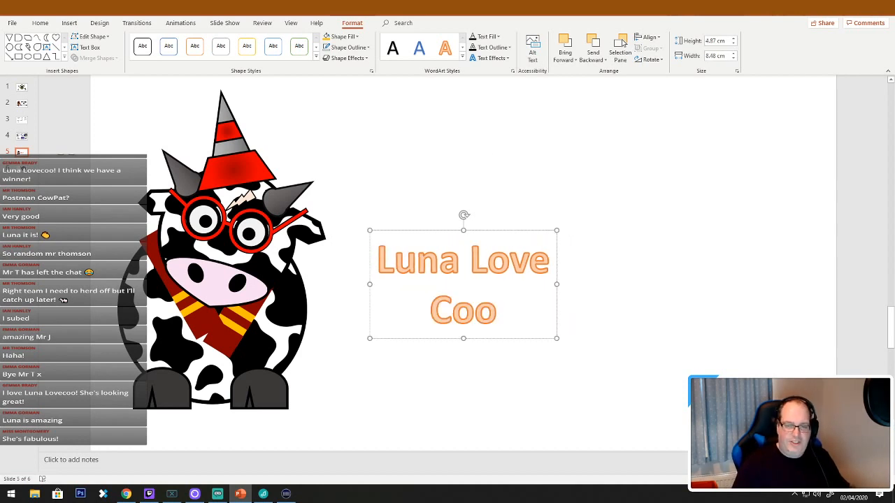
Enlarge the "Luna Love Coo" WordArt to 138 pt and move it up into the empty space beside the cow
left_click(513, 231)
right_click(514, 233)
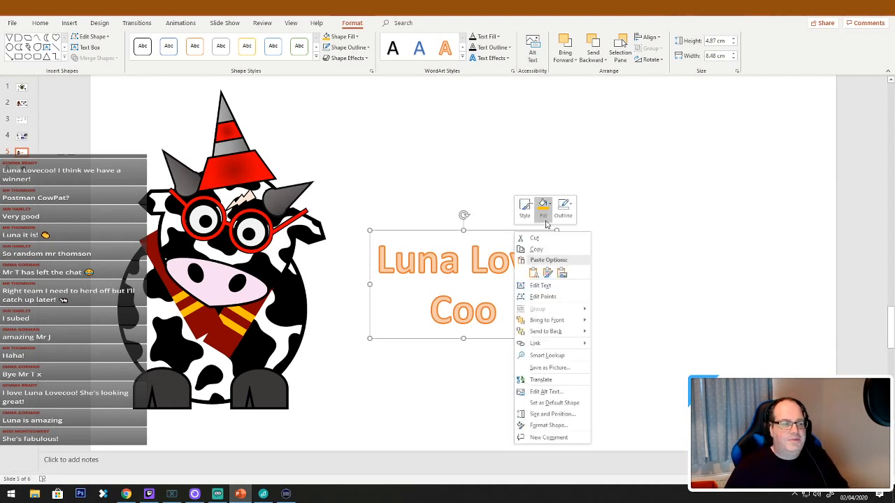
left_click(498, 233)
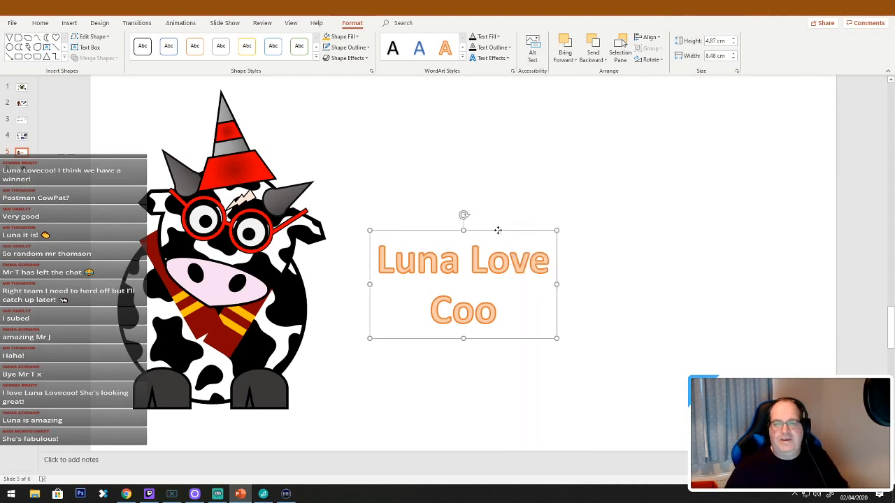
right_click(497, 230)
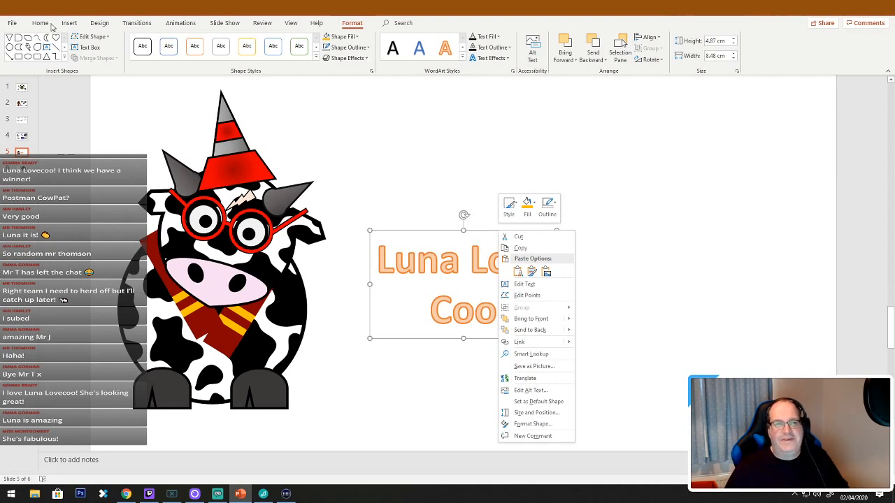
left_click(52, 26)
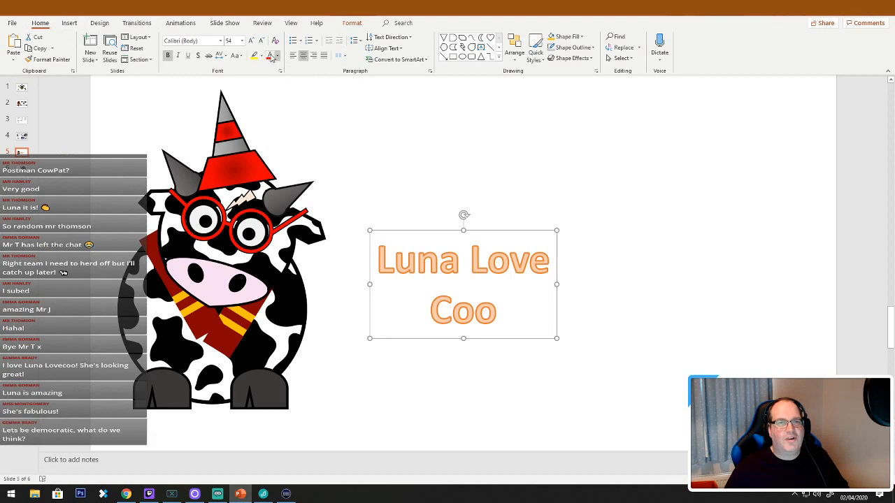
left_click(252, 43)
left_click(253, 43)
left_click(252, 43)
left_click(252, 43)
left_click(253, 42)
left_click(253, 43)
left_click(252, 43)
left_click(252, 42)
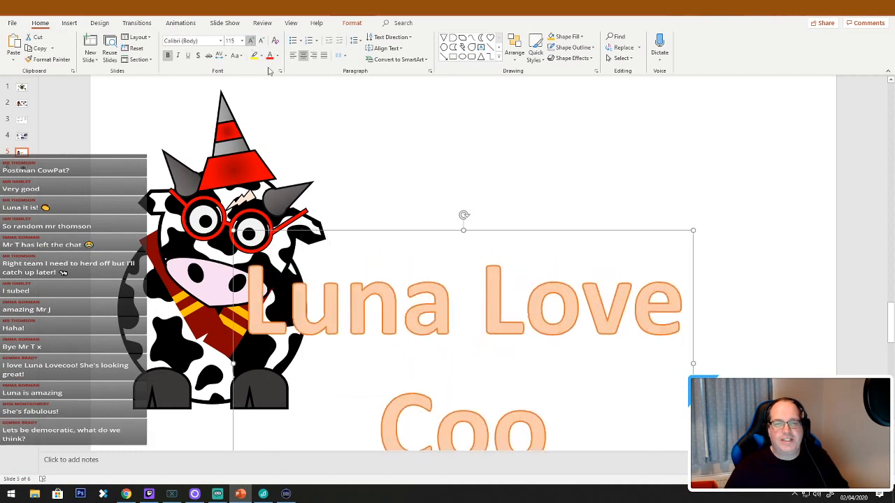
left_click_drag(541, 231, 647, 112)
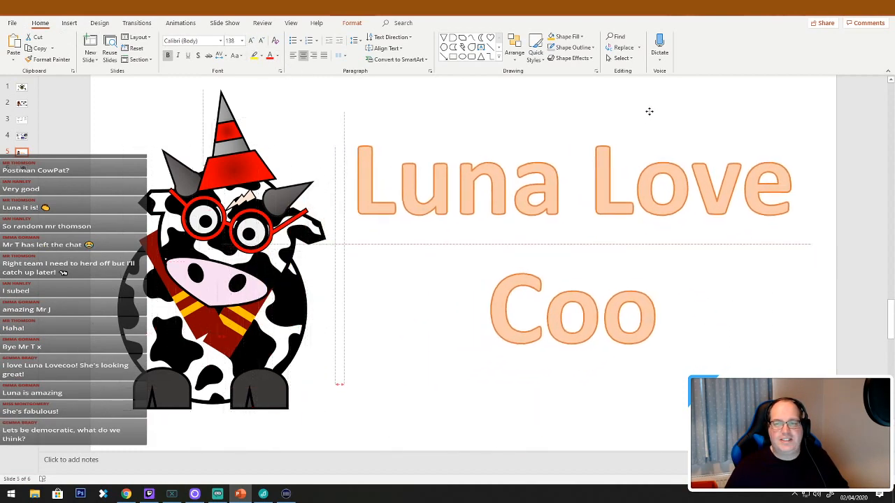
left_click(443, 411)
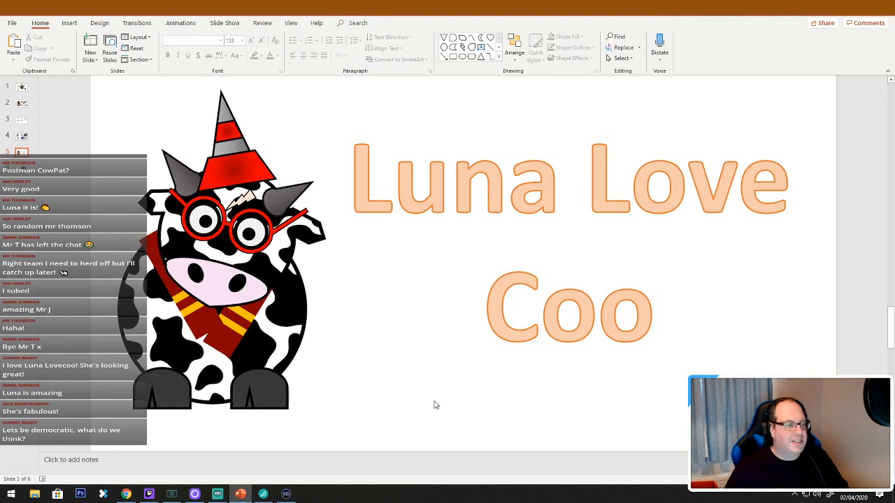
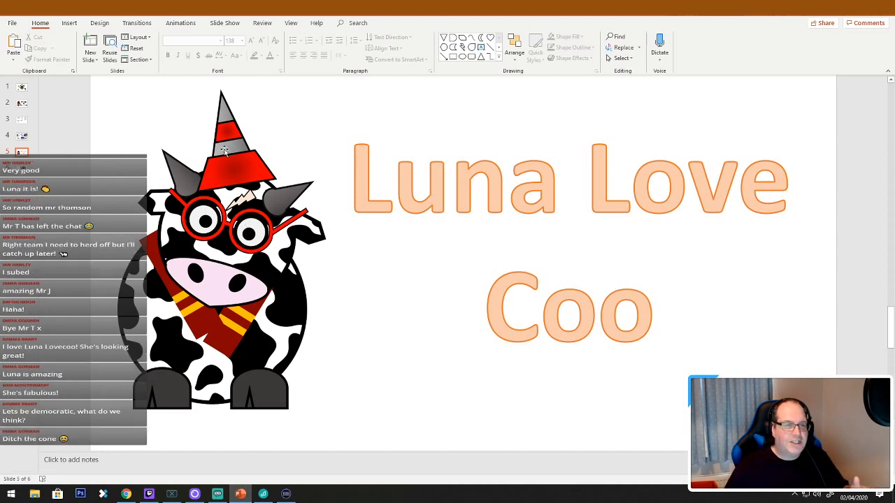
Take the cone hat off the cow, raise the WordArt, and place the hat in the blank space below it
left_click_drag(221, 153, 726, 330)
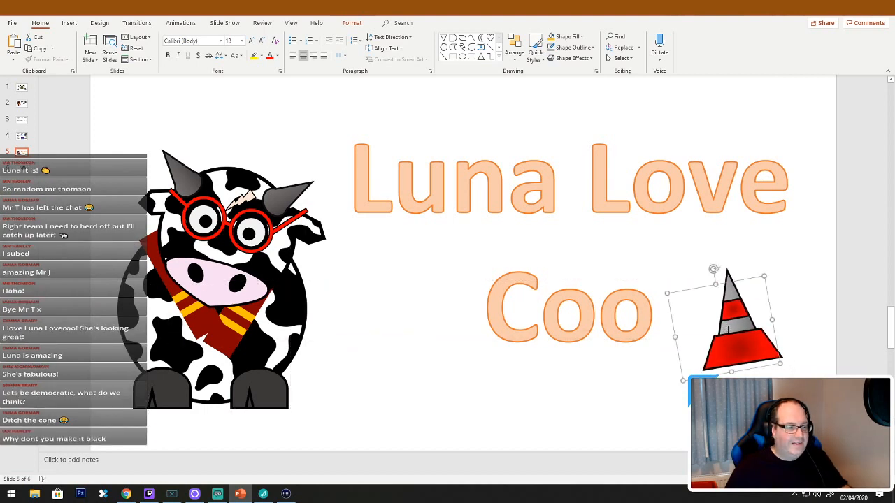
right_click(730, 329)
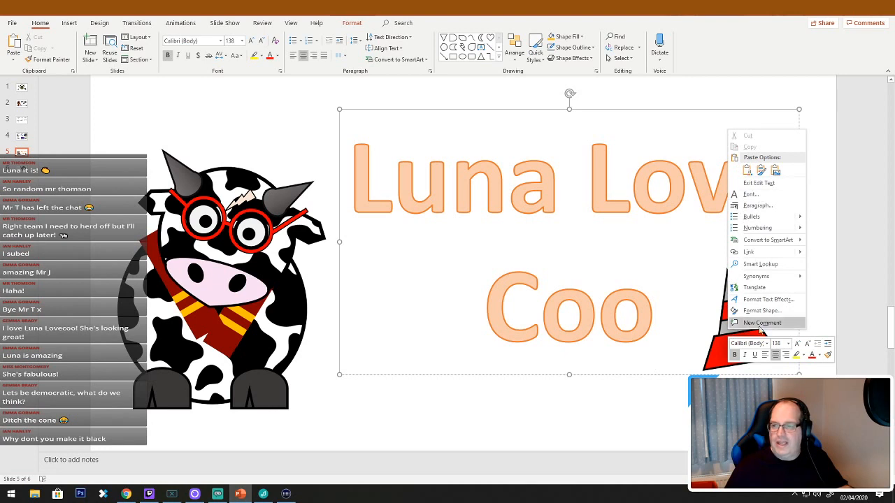
left_click(726, 332)
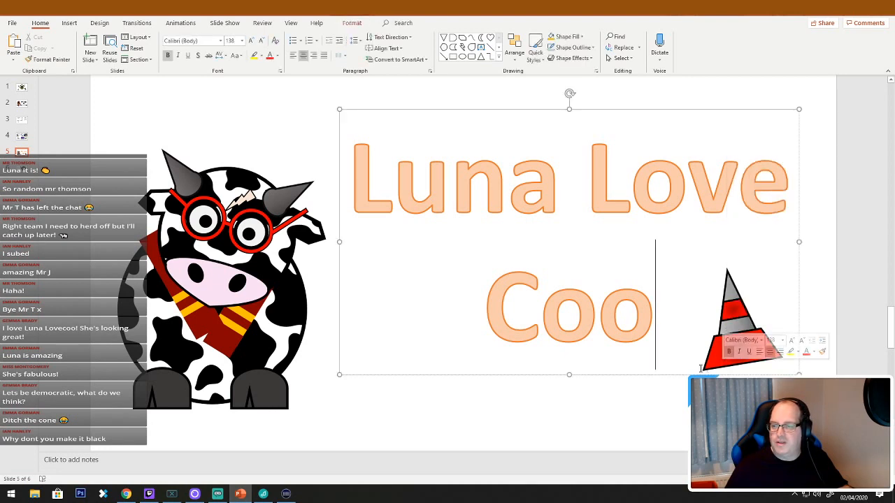
left_click_drag(685, 373, 684, 280)
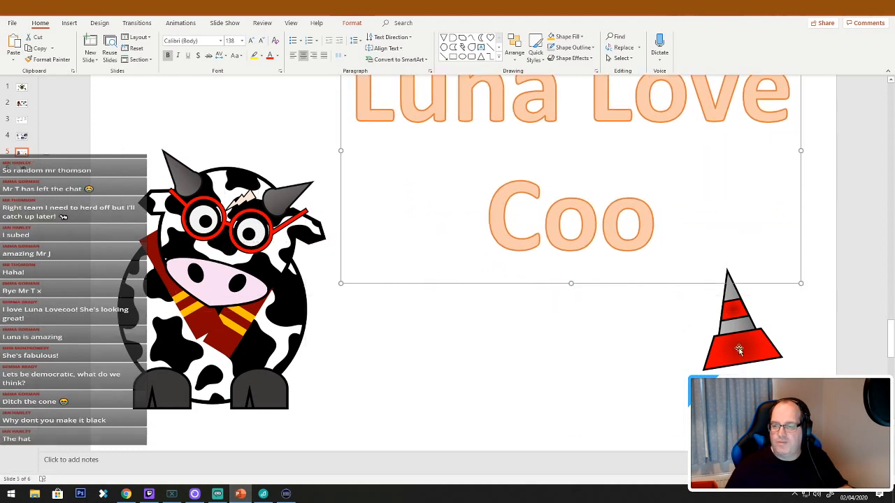
left_click_drag(738, 347, 584, 404)
Fill the whole cone hat with dark grey and put it back on the cow's head between the horns
right_click(583, 404)
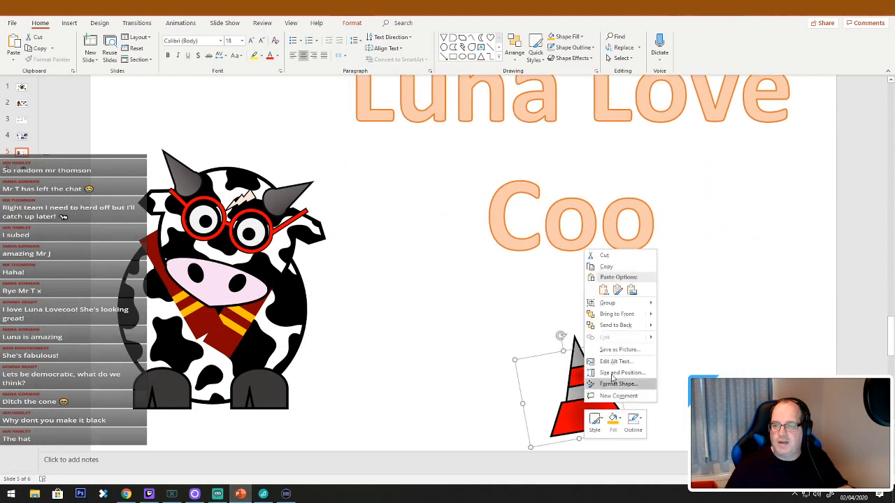
left_click(620, 418)
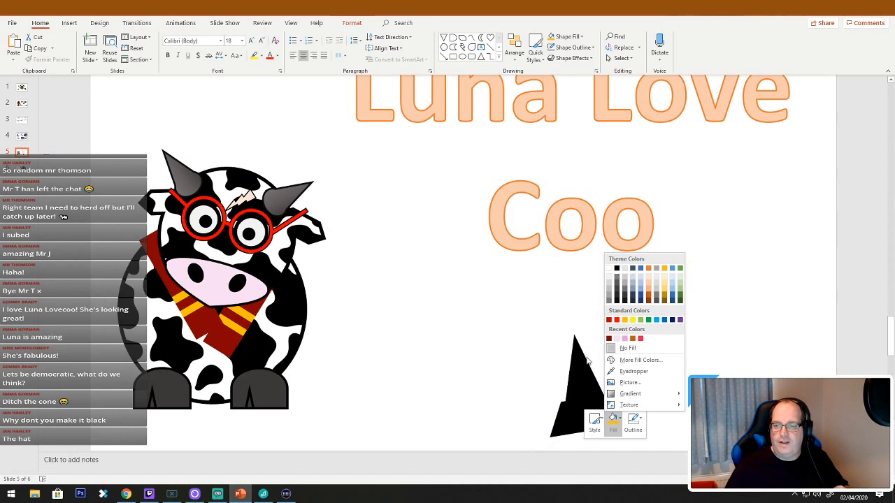
left_click(616, 289)
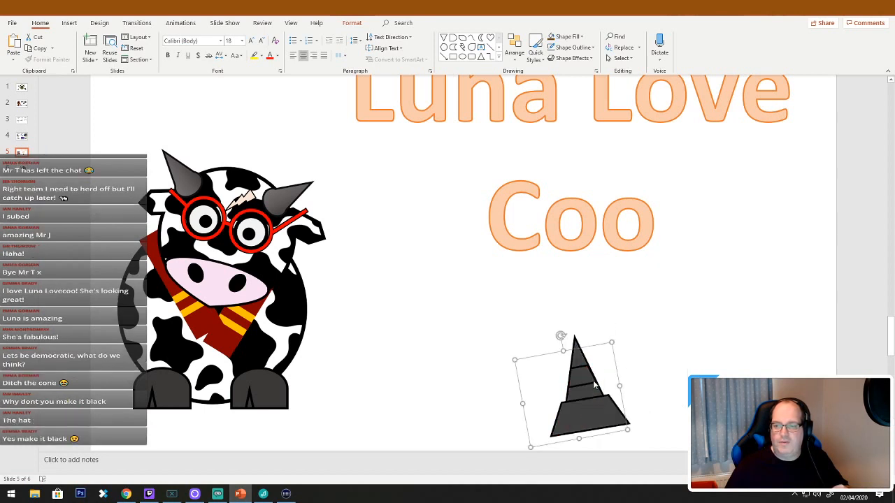
left_click_drag(597, 383, 244, 144)
Change the fill of the cow's cone hat to solid black
right_click(245, 143)
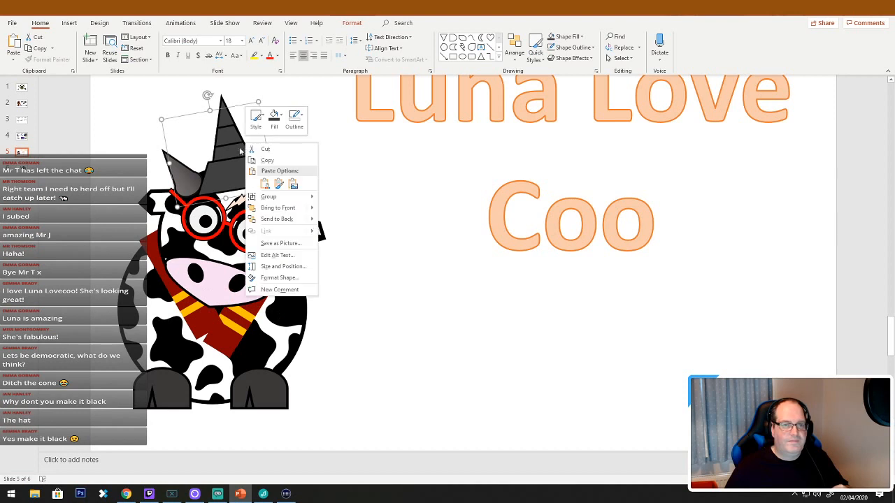
left_click(234, 149)
right_click(234, 144)
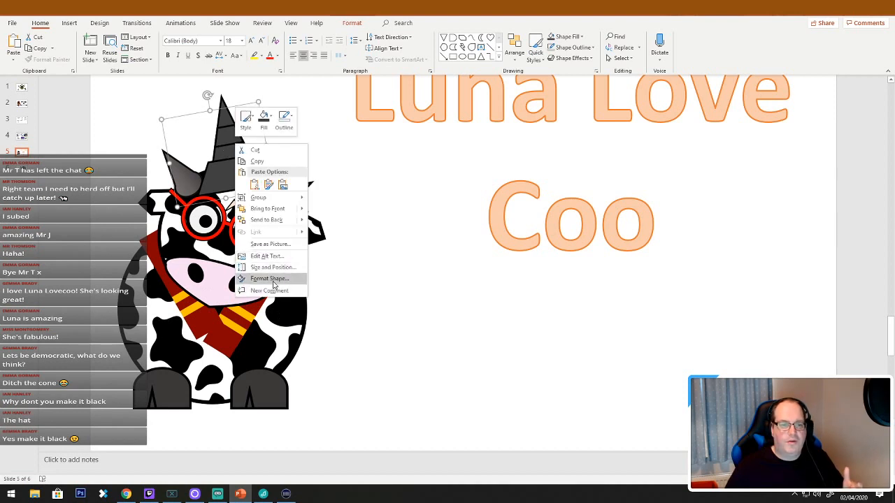
left_click(269, 120)
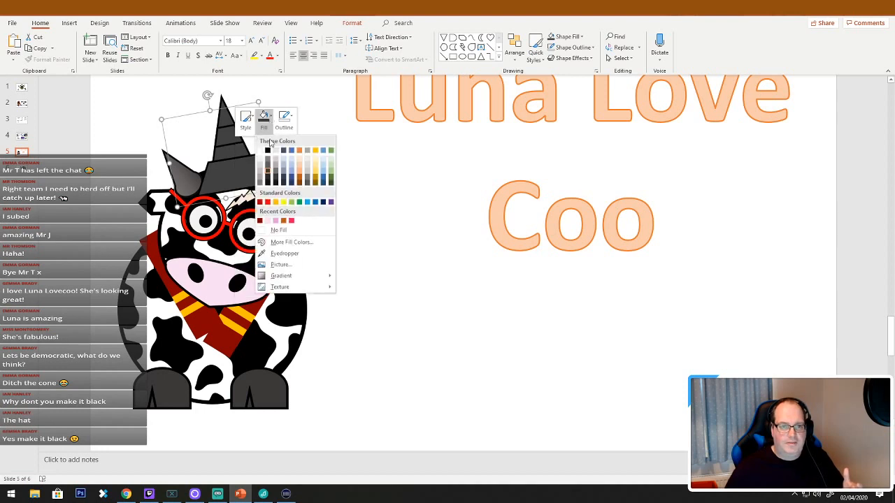
left_click(267, 150)
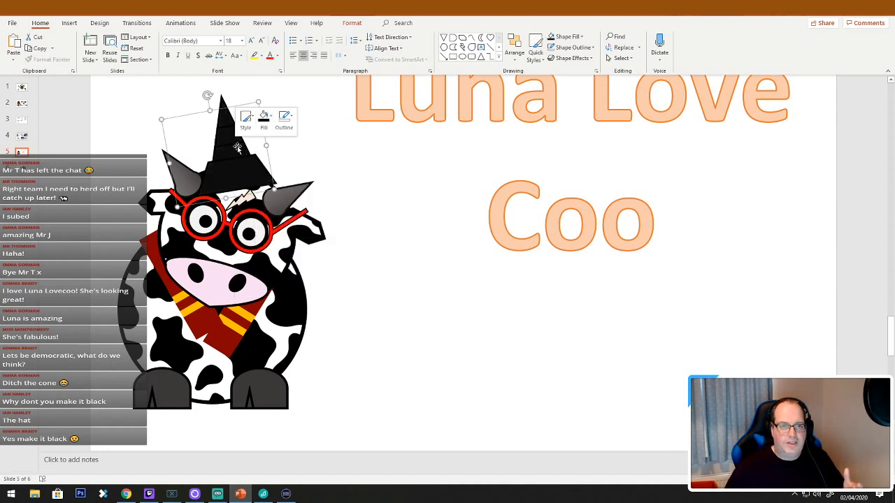
Look through the gradient, detailed fill and effects options for the black hat
left_click(264, 121)
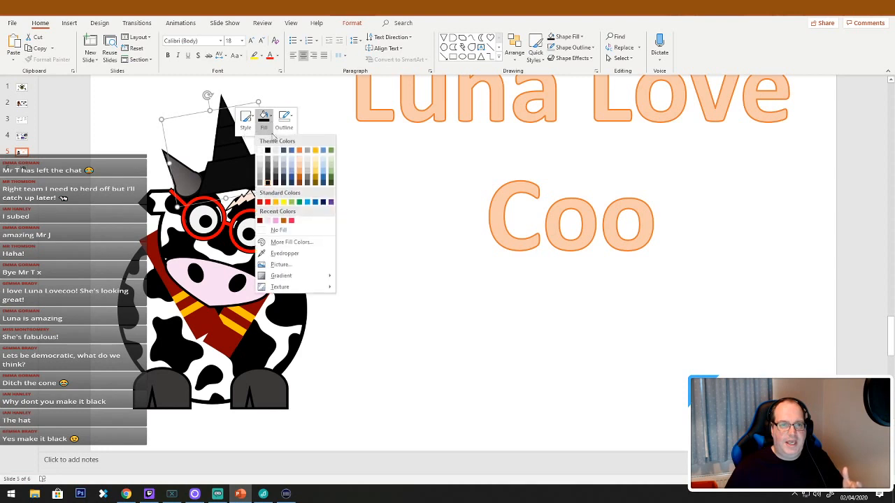
mouse_move(318, 275)
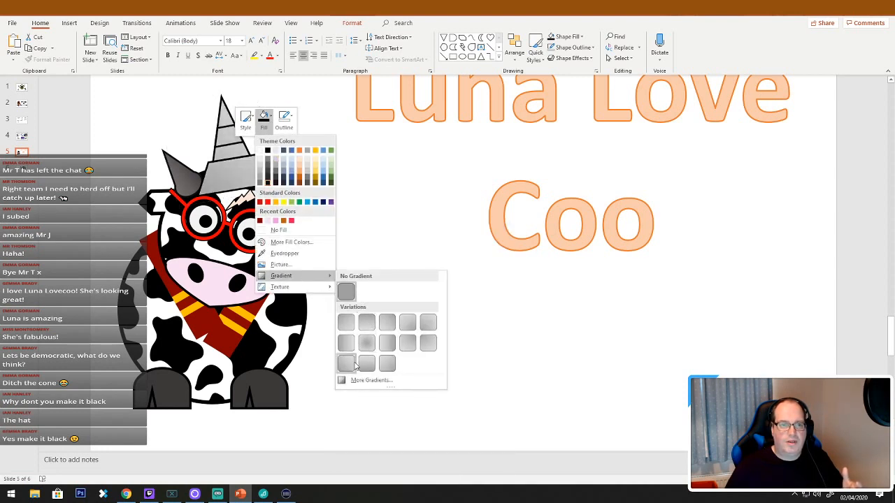
left_click(384, 382)
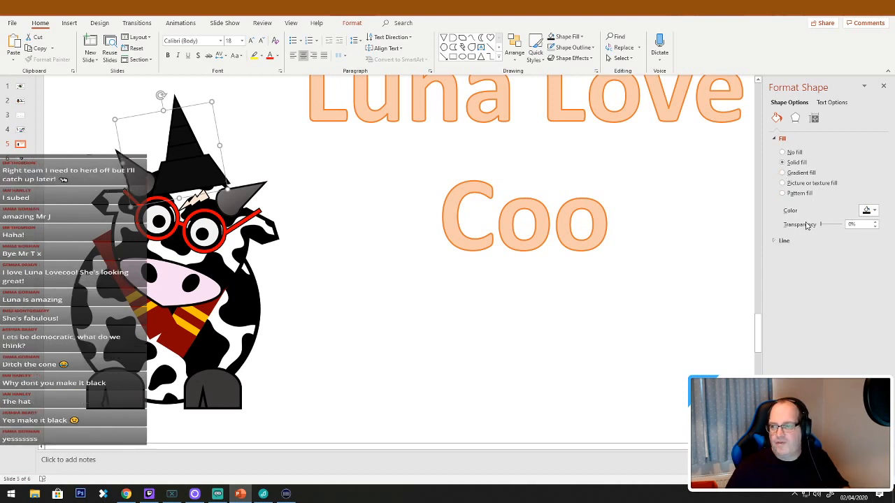
left_click(795, 119)
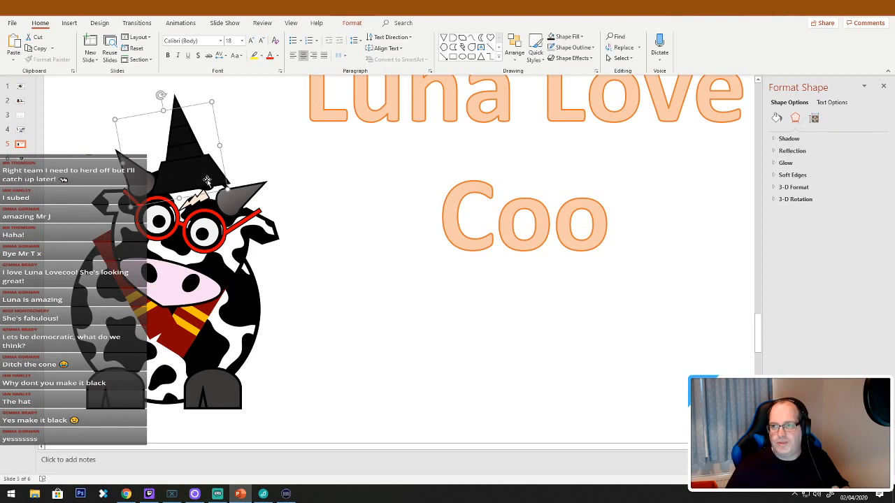
left_click(334, 198)
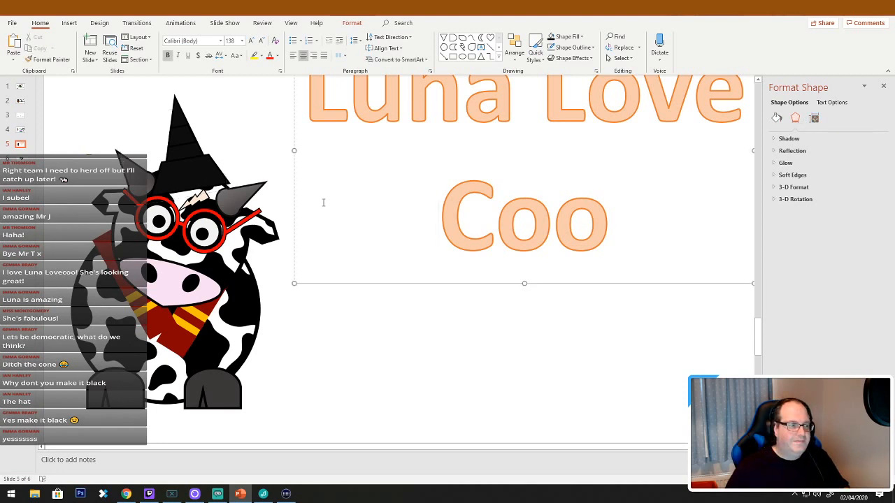
left_click(334, 354)
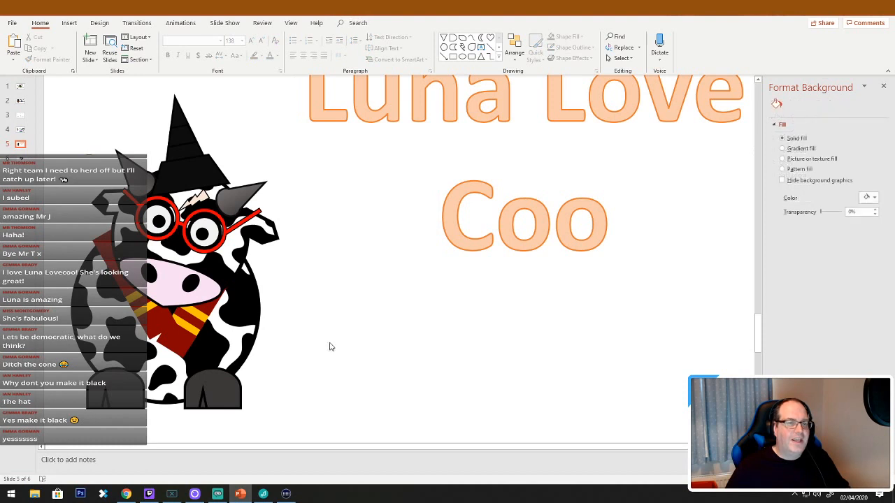
Tilt the black hat slightly further to the left
left_click(183, 112)
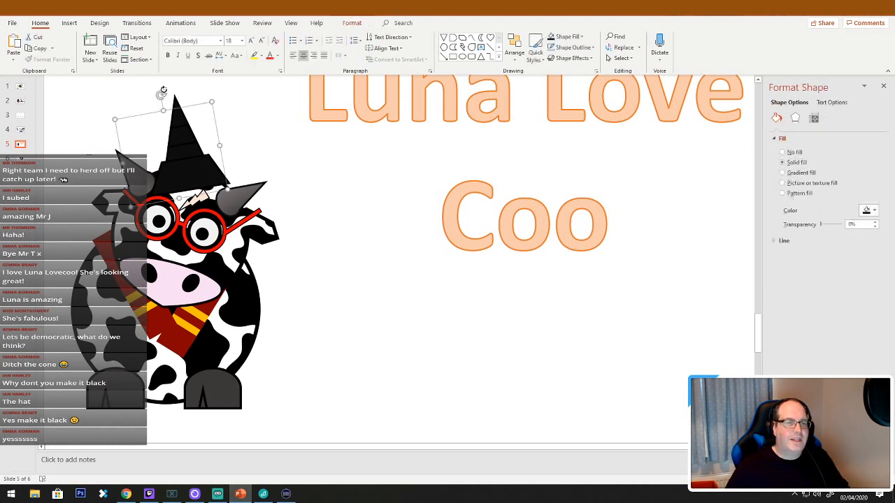
left_click_drag(159, 95, 168, 96)
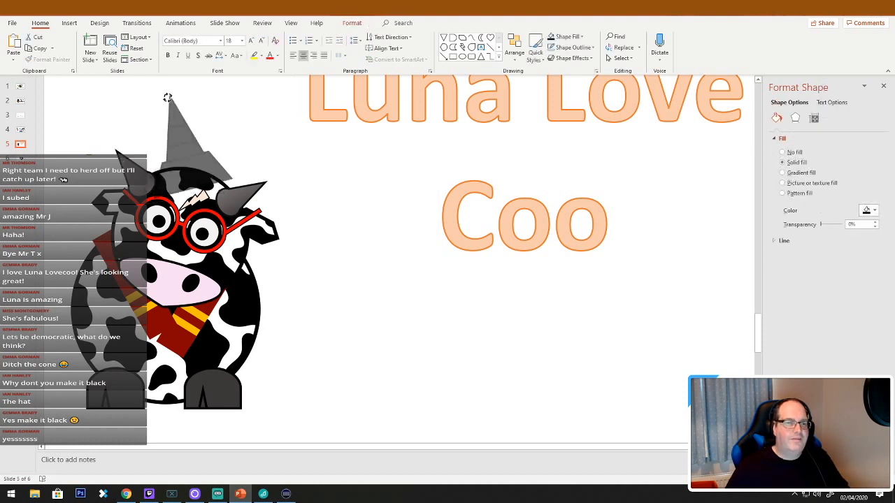
left_click(310, 180)
Try rotating the cow's head clockwise separately from the glasses, and undo the rotation
left_click(228, 245)
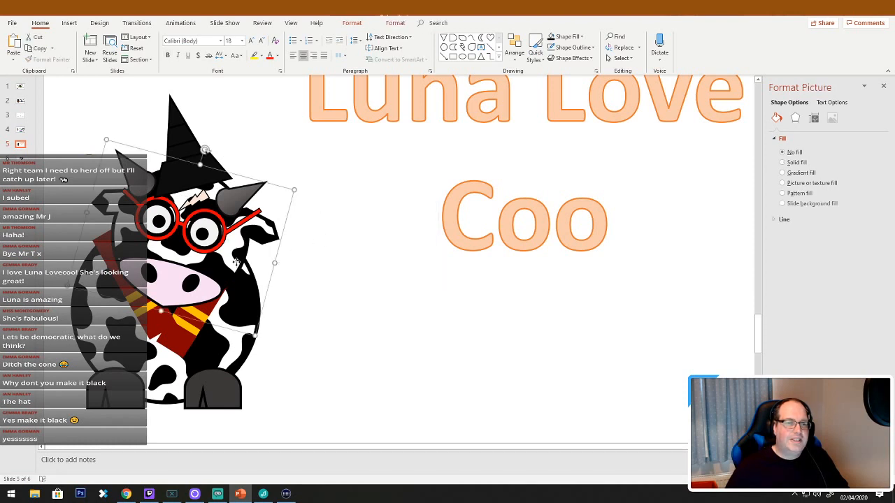
left_click_drag(208, 153, 228, 178)
left_click(321, 198)
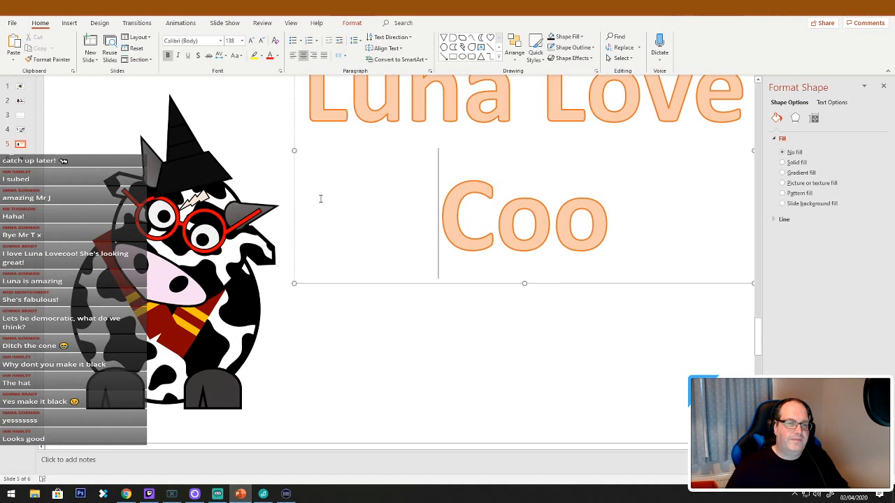
key("ctrl+z")
Group the red glasses with the cow's head and rotate the group slightly clockwise
left_click(208, 251)
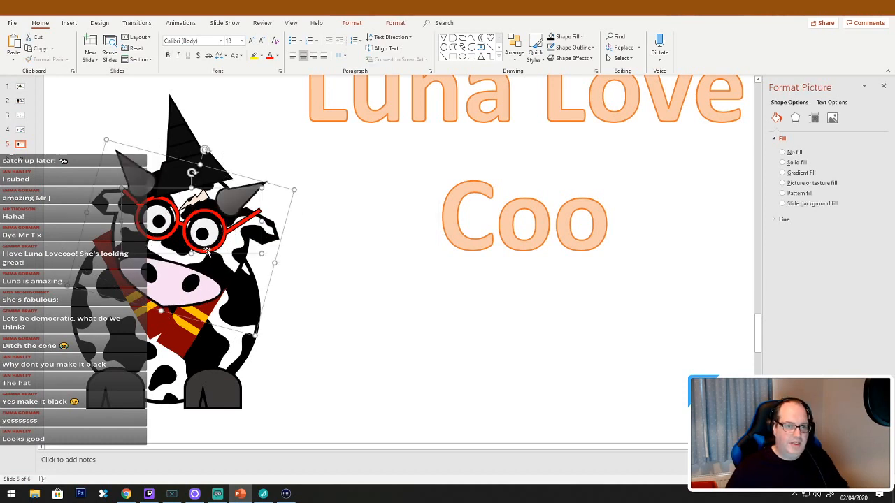
right_click(212, 232)
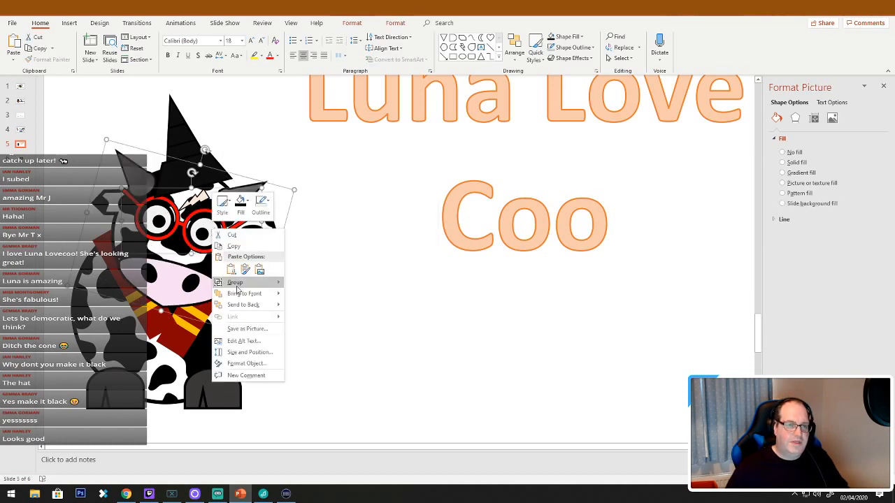
mouse_move(241, 283)
left_click(306, 283)
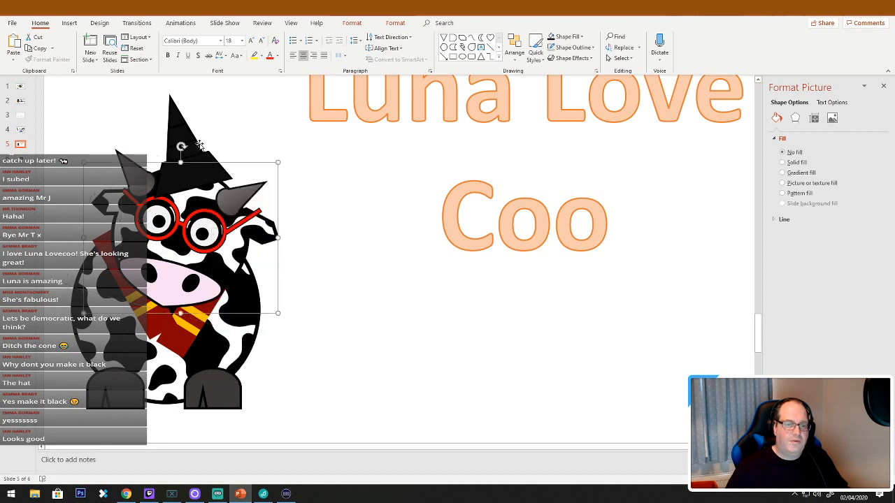
left_click_drag(182, 147, 195, 153)
left_click(357, 187)
left_click(361, 354)
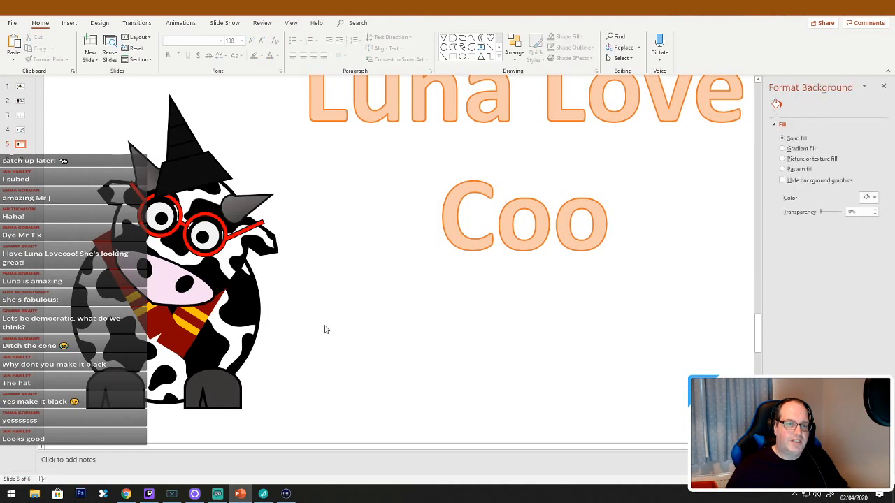
Rotate the black hat until nearly upright and shift it right so it sits centred between the tilted horns
left_click(190, 111)
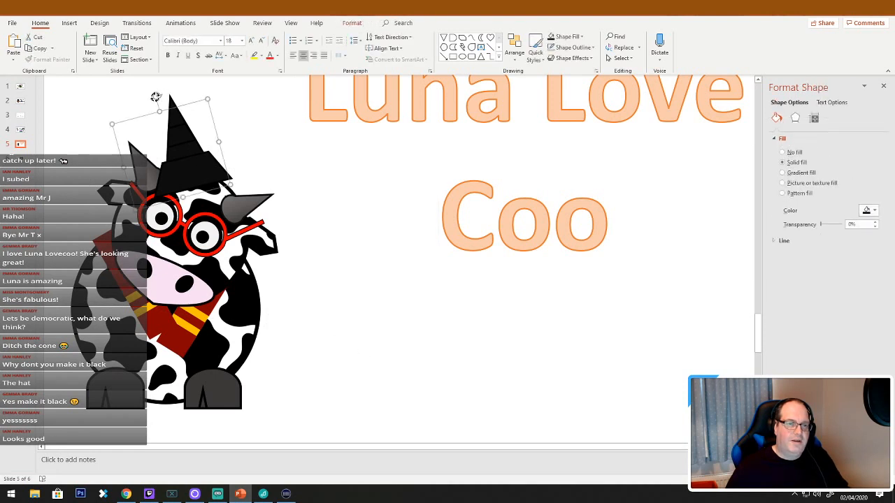
left_click_drag(156, 98, 171, 104)
left_click_drag(191, 154, 207, 153)
left_click(348, 206)
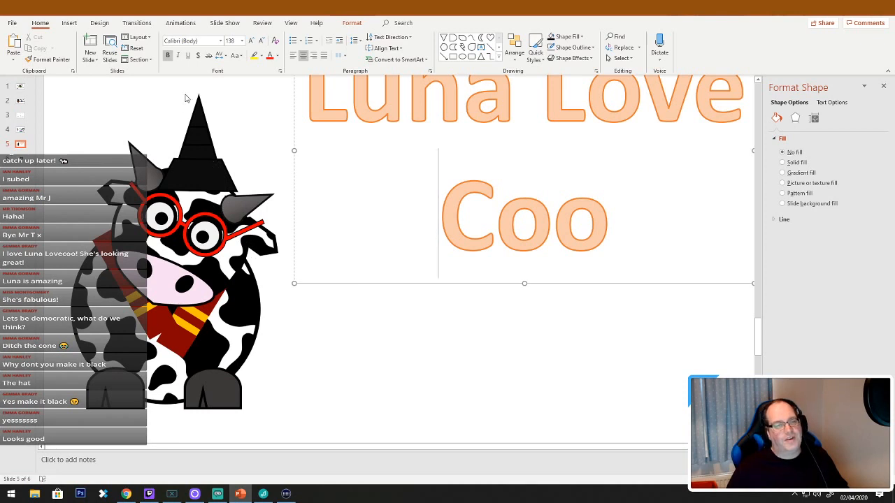
Rotate the black hat clockwise so it tilts with the cow's head, and shift it slightly right to sit between the horns
left_click(199, 144)
mouse_move(185, 92)
left_mouse_down()
mouse_move(202, 104)
mouse_move(202, 95)
left_mouse_up()
left_click_drag(199, 160, 209, 156)
left_click(295, 173)
left_click(400, 391)
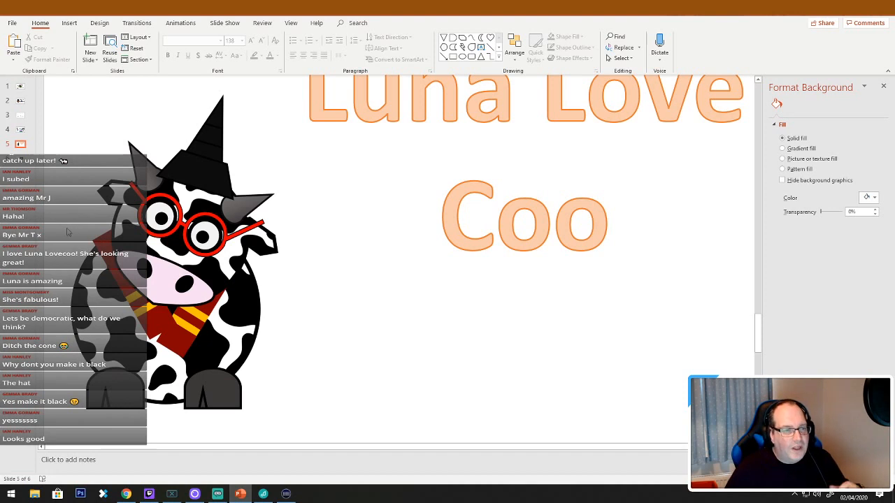
left_click(19, 86)
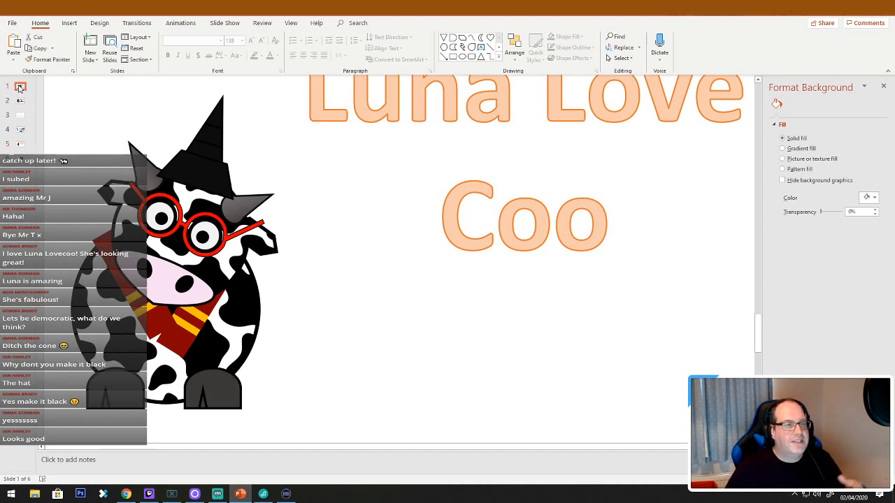
scroll(517, 290, "up", 3)
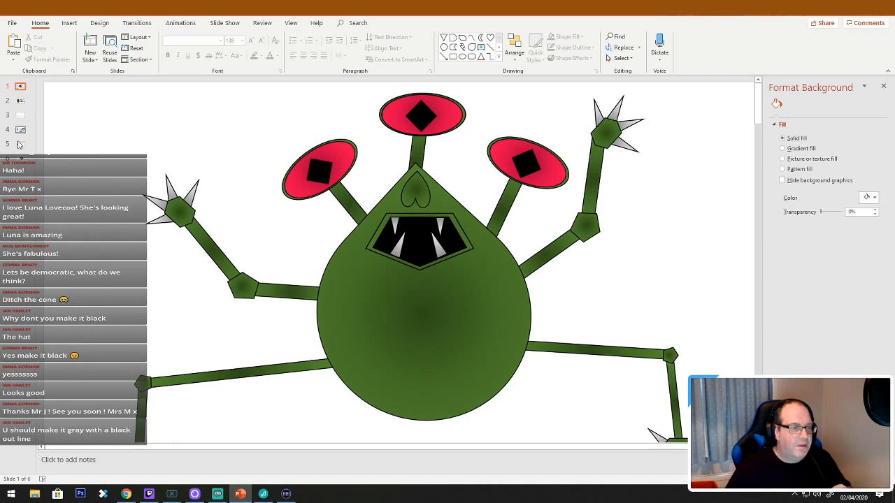
left_click(21, 158)
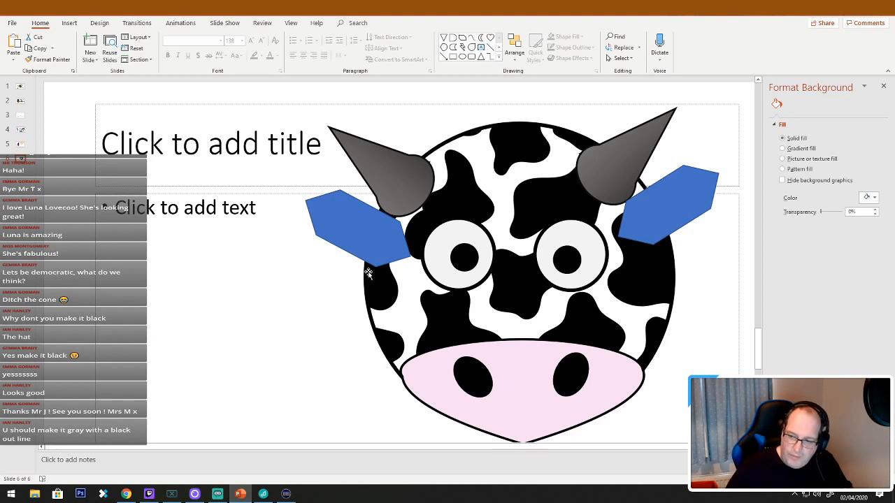
Recolour the cow's witch hat on slide 5 with a dark grey fill
left_click(19, 146)
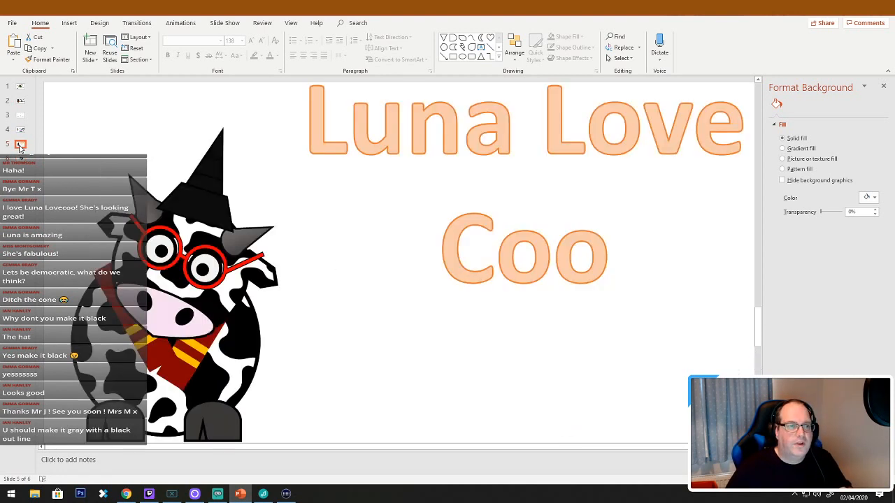
left_click(193, 196)
right_click(195, 197)
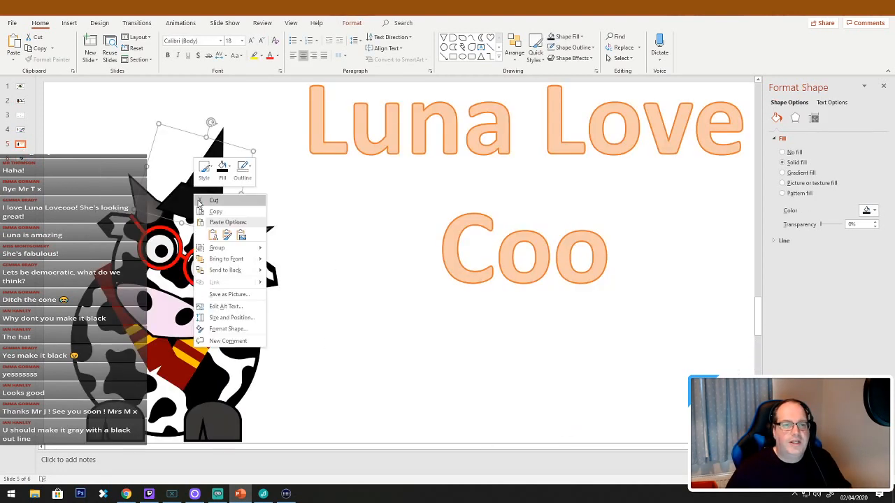
left_click(223, 169)
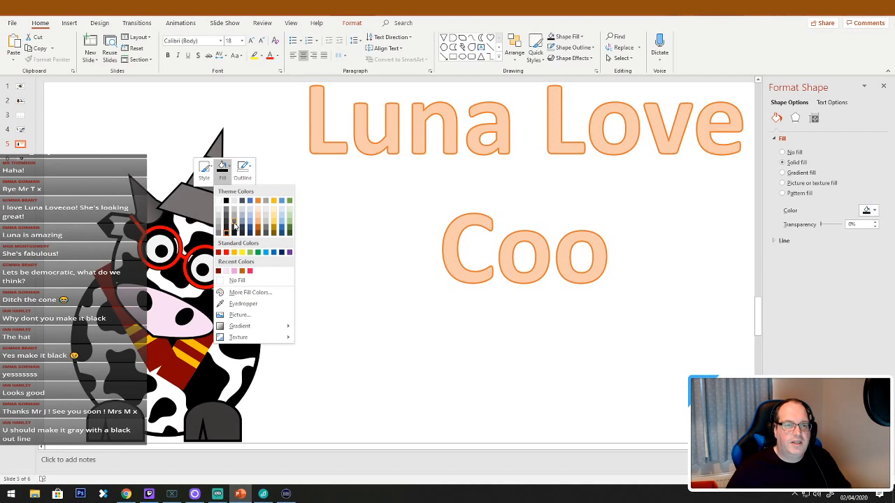
left_click(234, 225)
left_click(305, 236)
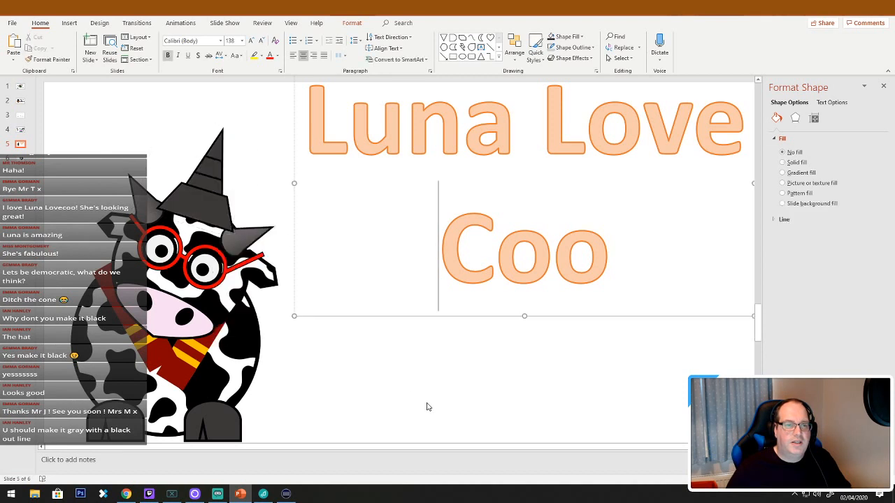
Select all parts of the cow and move them together to the right half of the slide
left_click(427, 406)
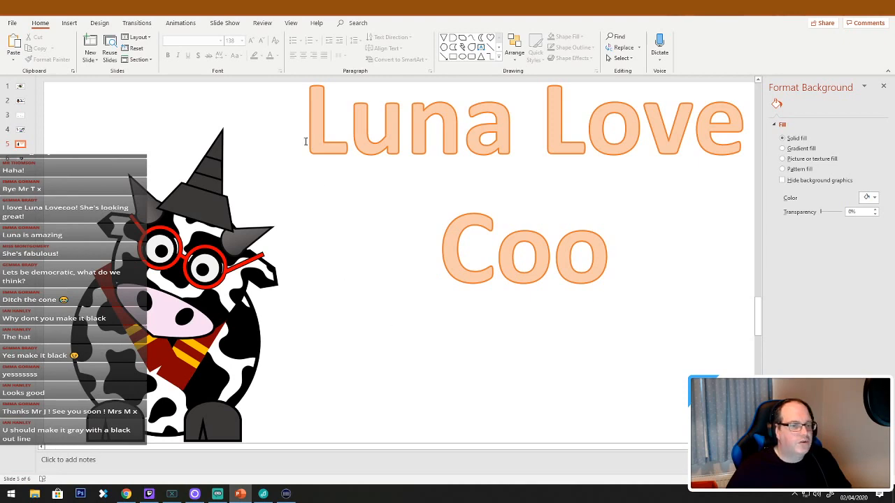
left_click(223, 398)
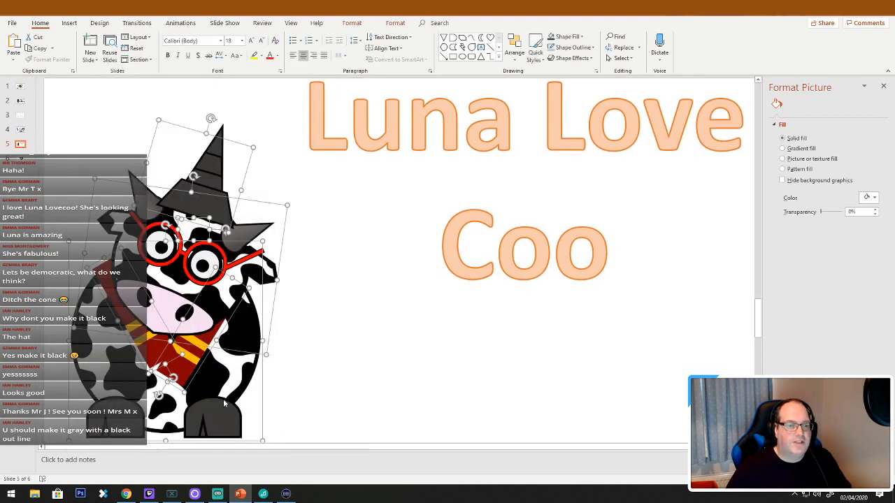
left_click_drag(223, 399, 584, 379)
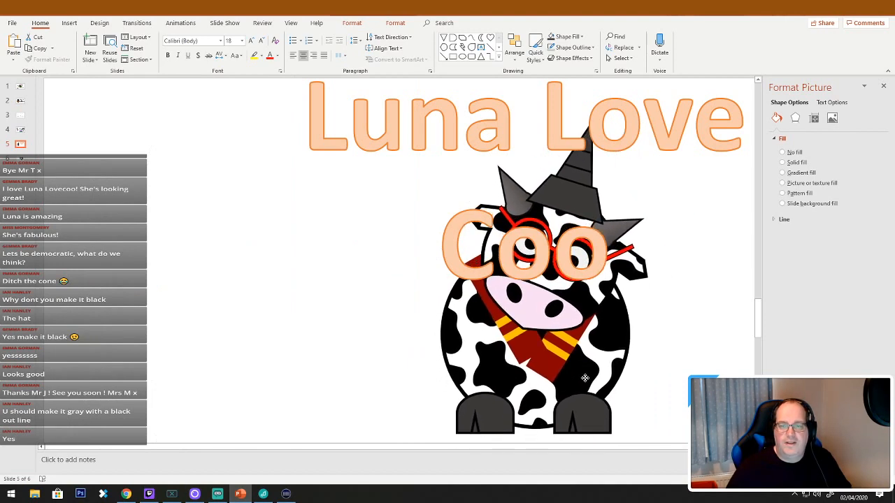
Rotate the "Luna Love Coo" WordArt clockwise by about 20 degrees and move it to the left half of the slide
left_click(669, 128)
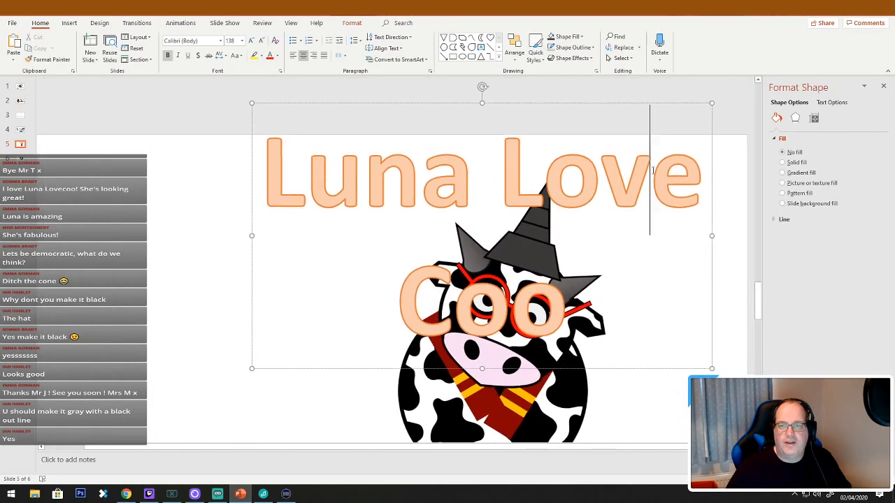
left_click_drag(482, 87, 516, 126)
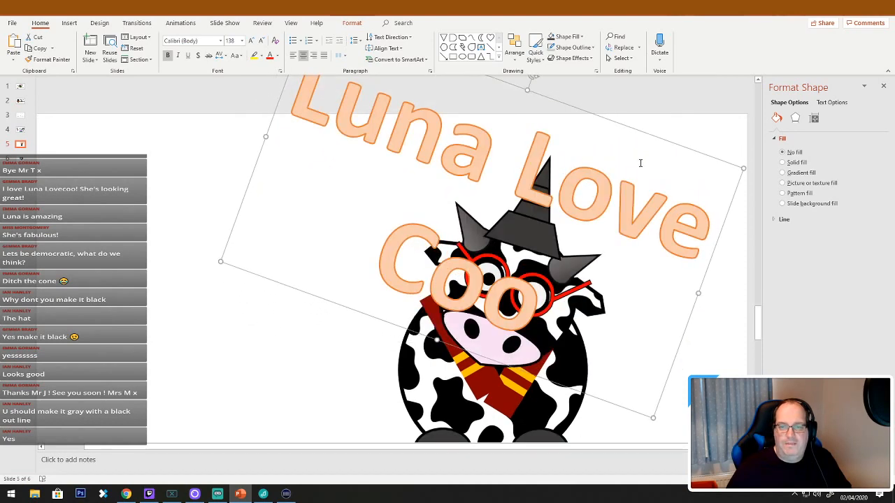
left_click_drag(687, 127, 679, 124)
left_click(682, 403)
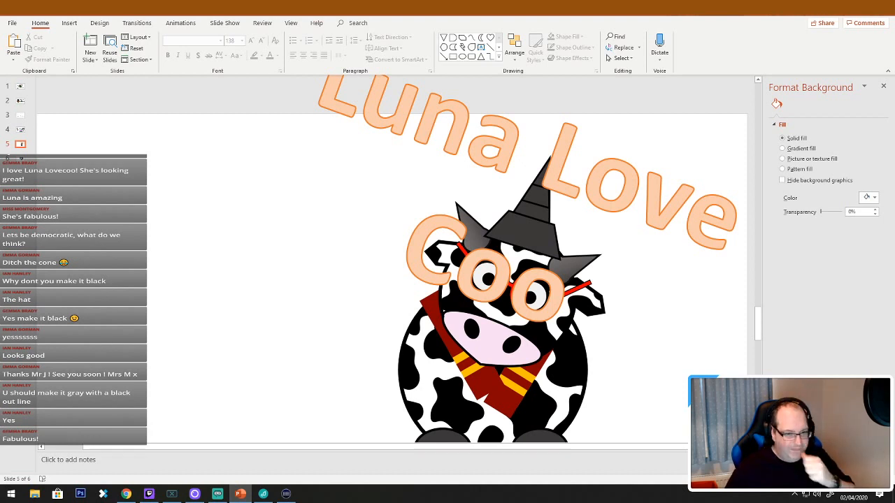
left_click(681, 276)
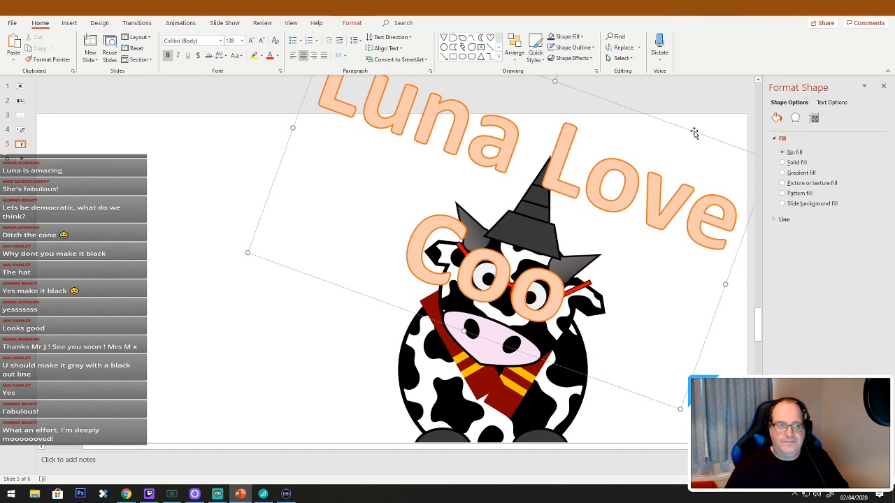
left_click_drag(693, 130, 414, 208)
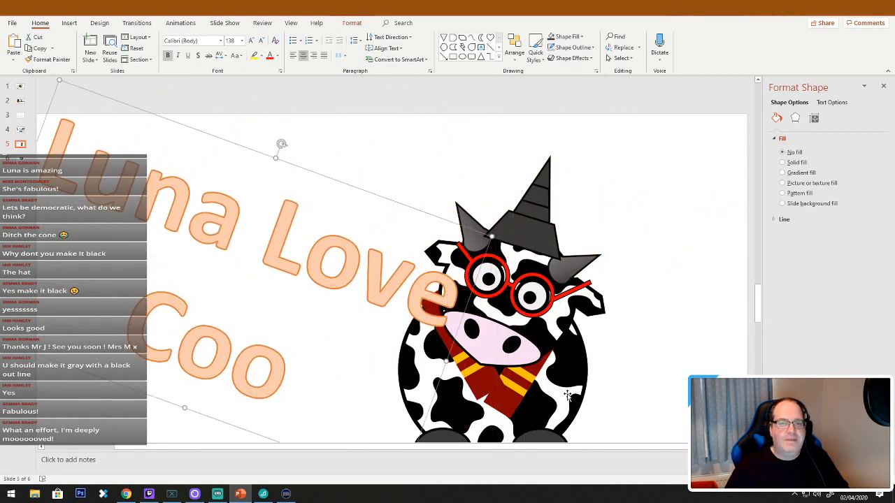
Select every part of the cow and move it up and right, clear of the slanted title, and close the formatting pane
left_click_drag(725, 124, 404, 443)
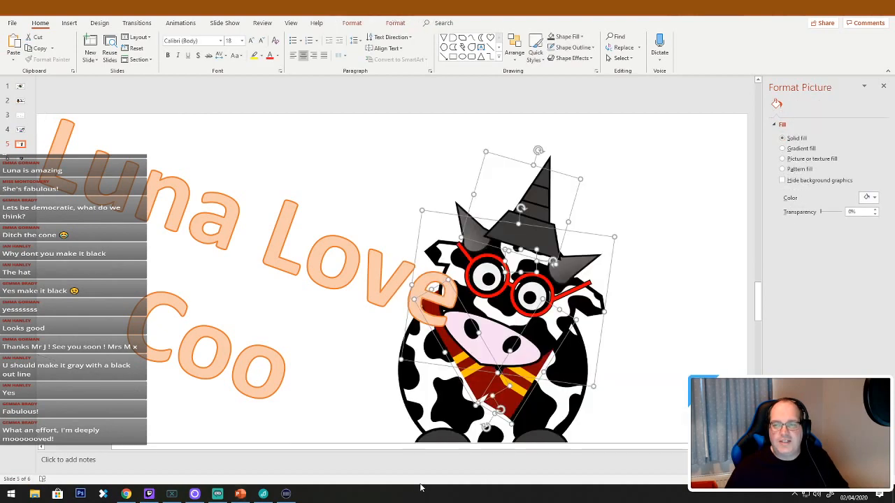
scroll(683, 362, "down", 3)
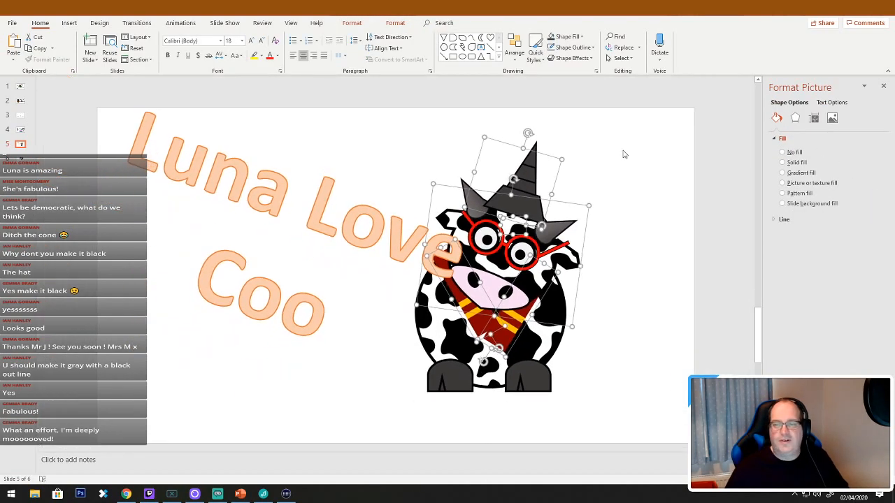
left_click(640, 371)
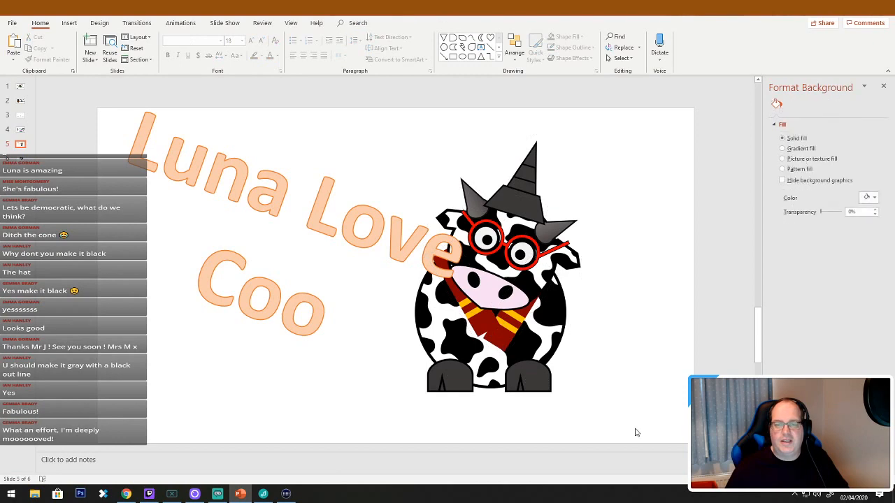
left_click_drag(636, 428, 323, 92)
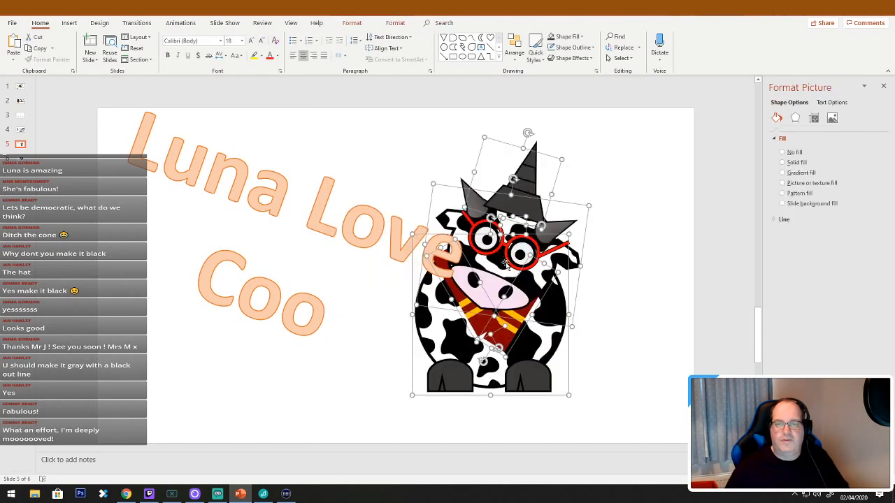
left_click_drag(498, 264, 563, 229)
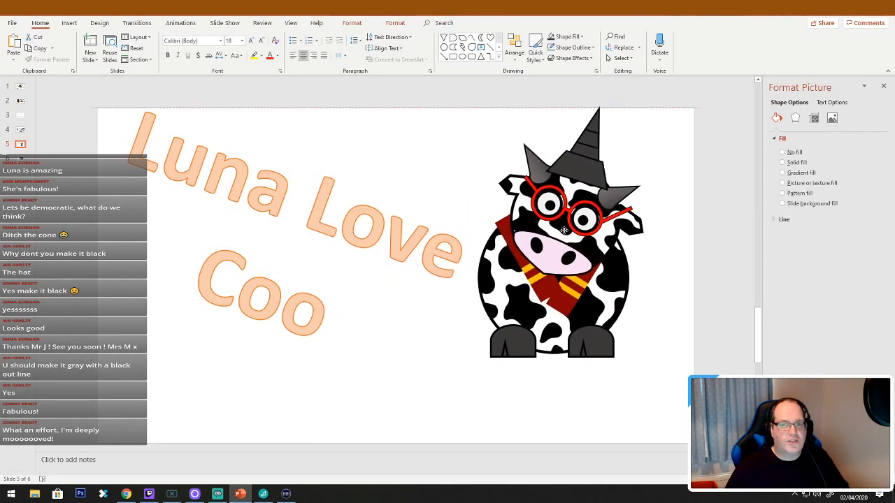
left_click(882, 87)
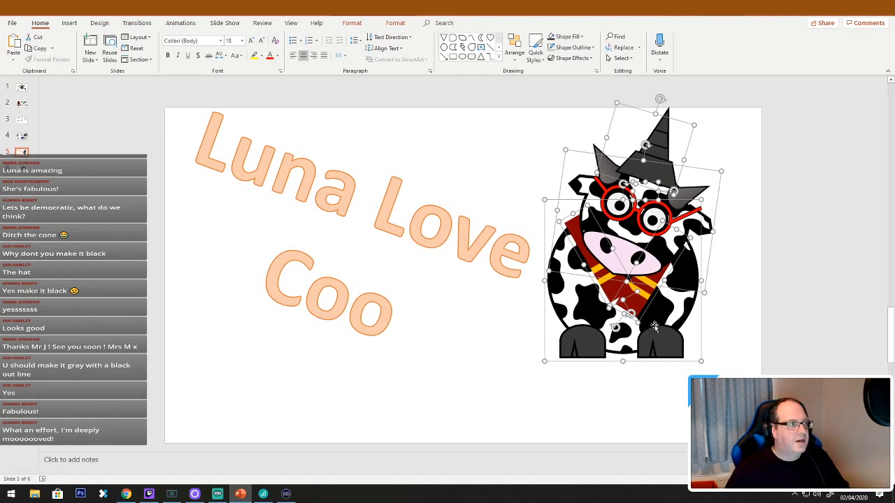
Group all the cow's parts and enlarge the group to nearly the full height of the slide
right_click(564, 347)
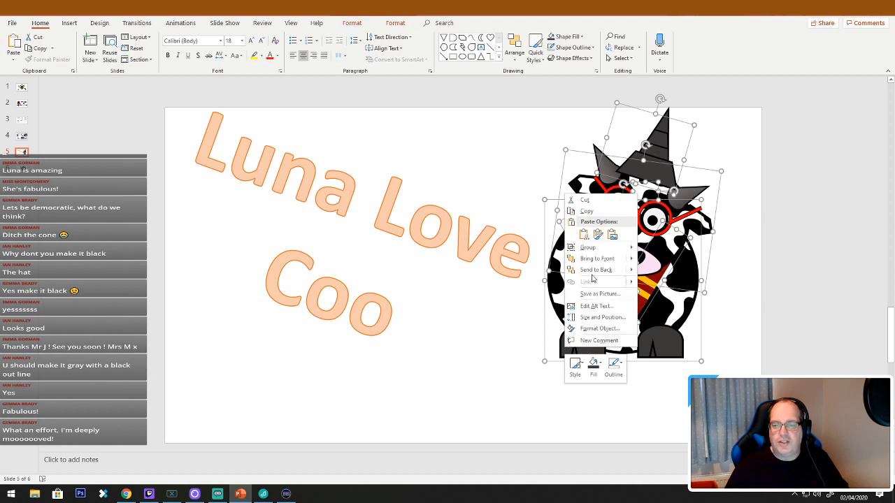
mouse_move(632, 253)
left_click(660, 248)
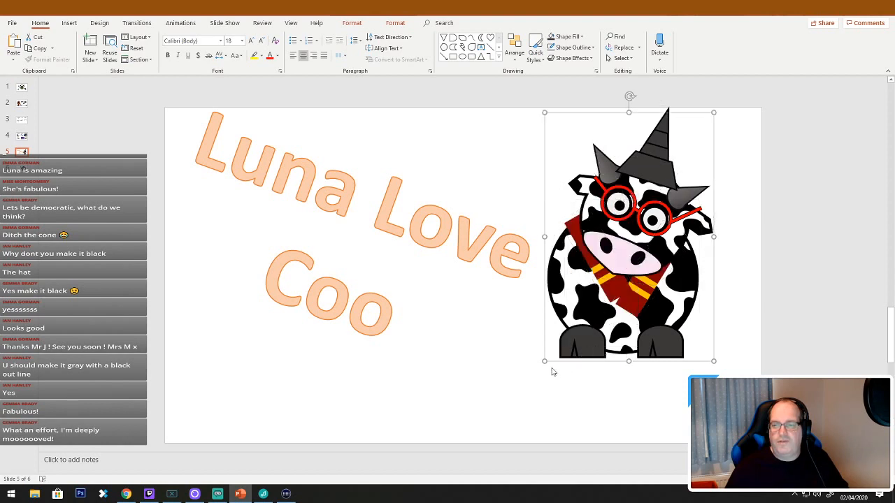
left_click_drag(545, 360, 496, 431)
left_click(768, 334)
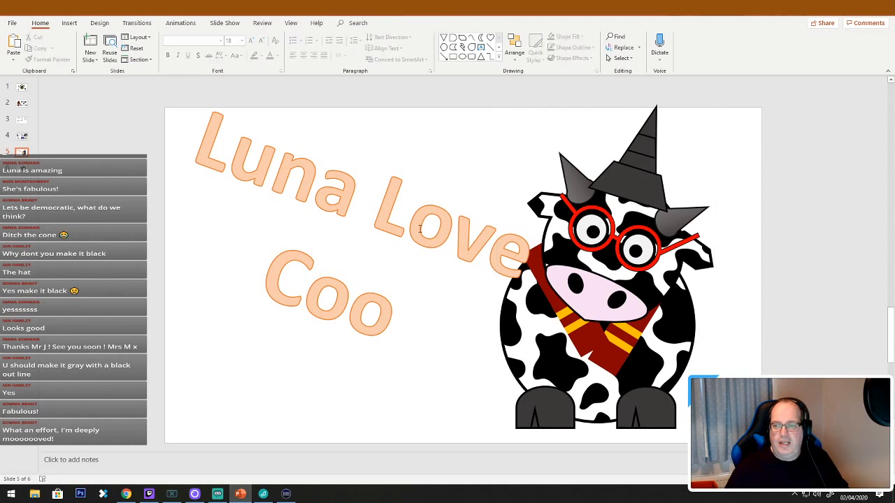
Draw a flat oval below the word "Coo" and give it a dark brown fill with a black outline
left_click(463, 57)
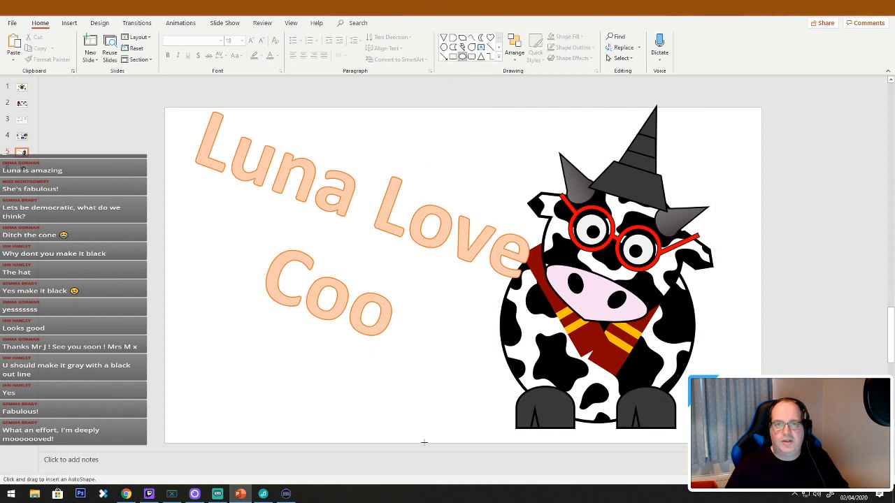
left_click_drag(332, 401, 423, 432)
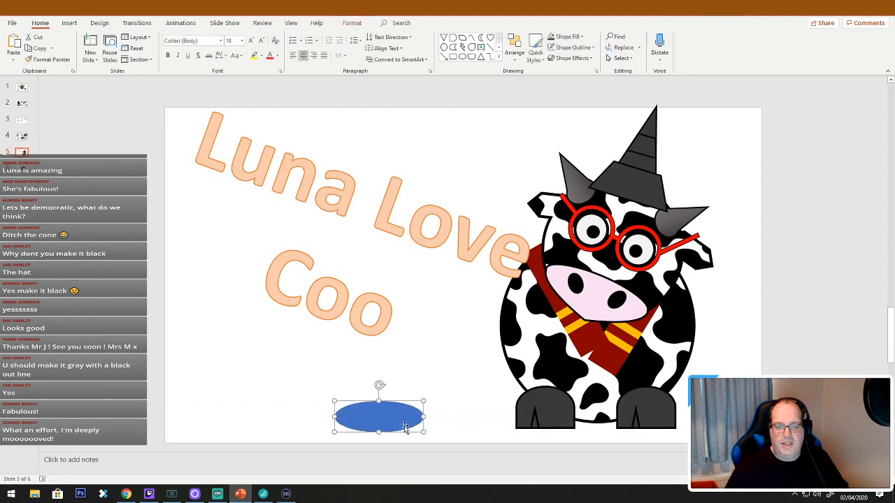
right_click(401, 422)
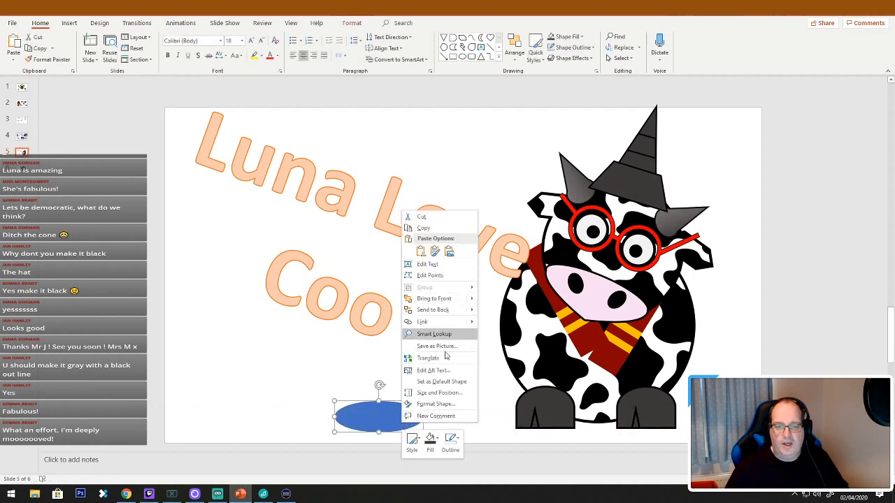
left_click(439, 438)
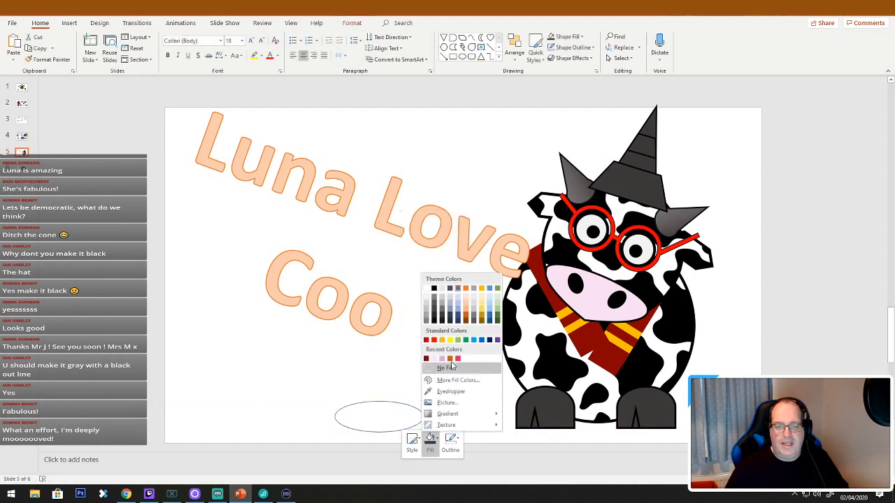
left_click(465, 320)
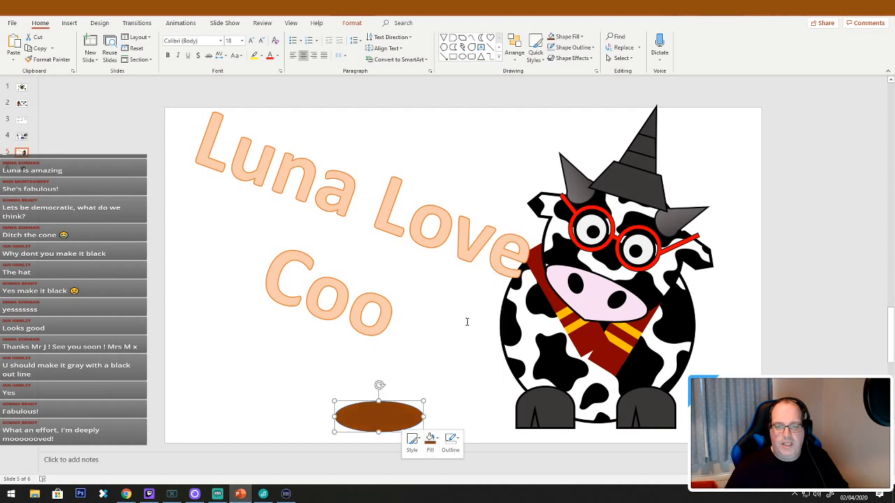
left_click(458, 443)
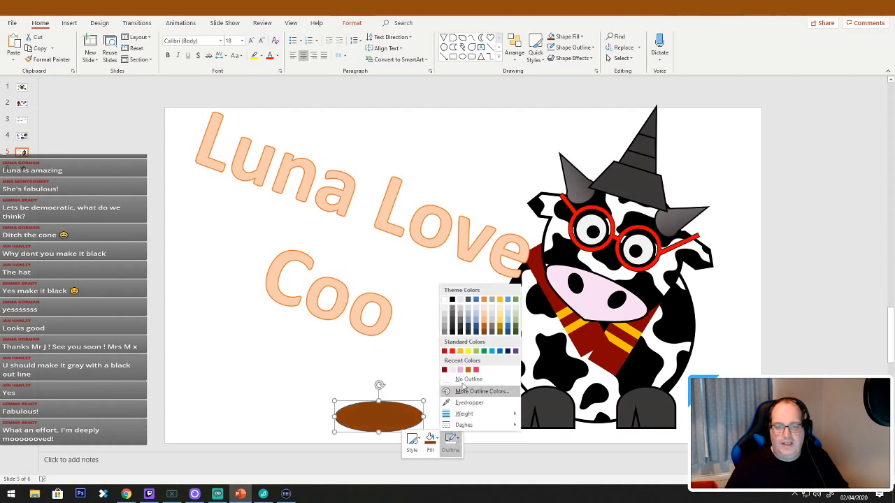
left_click(452, 302)
Stack three progressively smaller copies of the brown oval on top of it to form a four-layer dung pile
left_click_drag(406, 420, 387, 391)
key("ctrl+z")
left_click(482, 383)
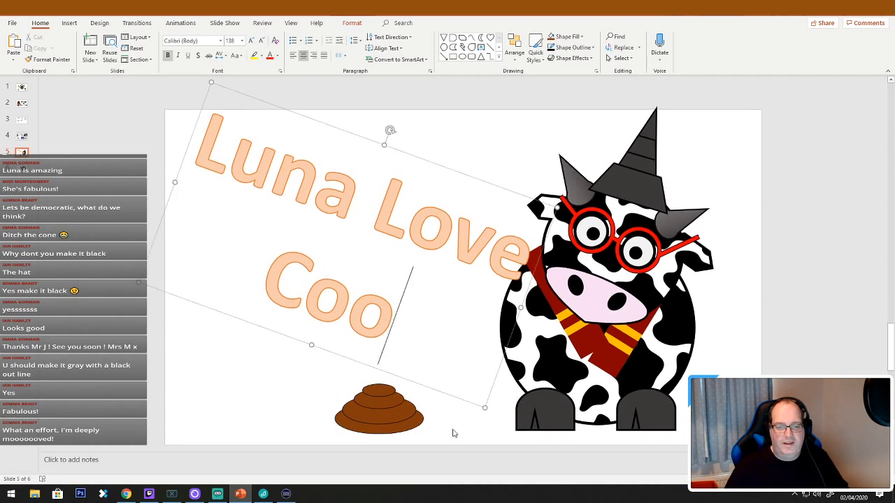
Select all the brown ovals of the dung pile and group them into one object
left_click(447, 438)
left_click_drag(445, 437, 299, 358)
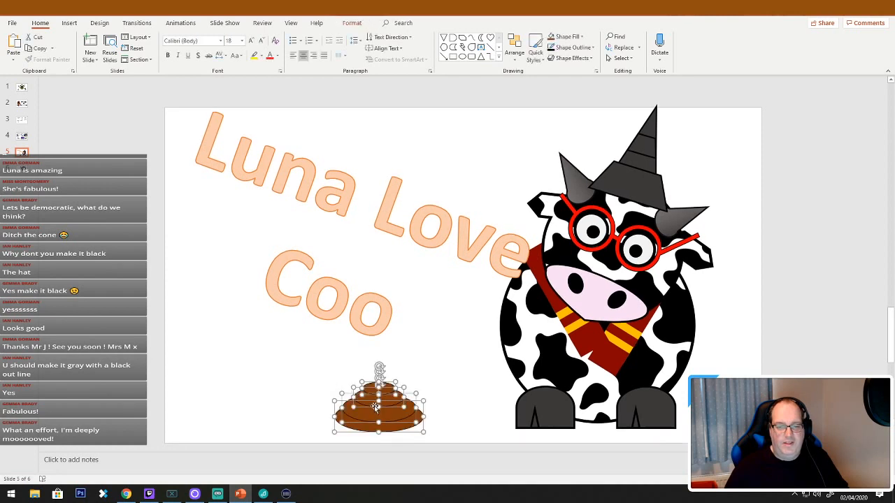
right_click(372, 404)
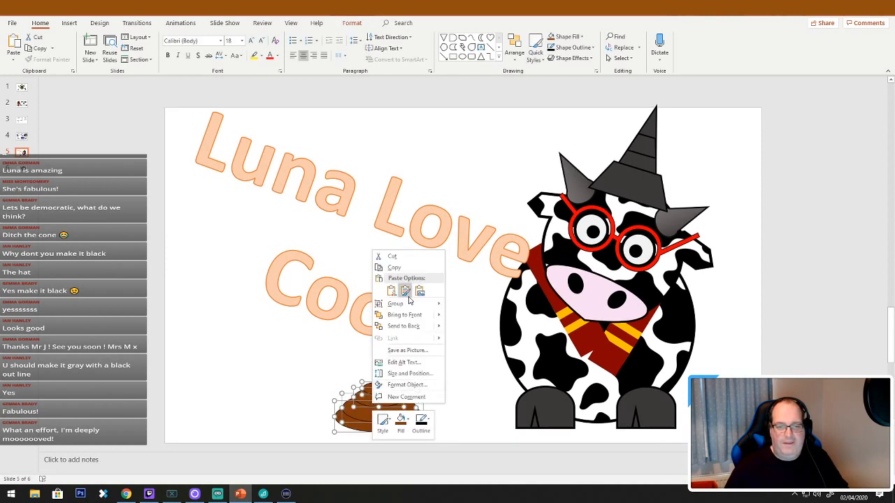
mouse_move(396, 303)
left_click(461, 305)
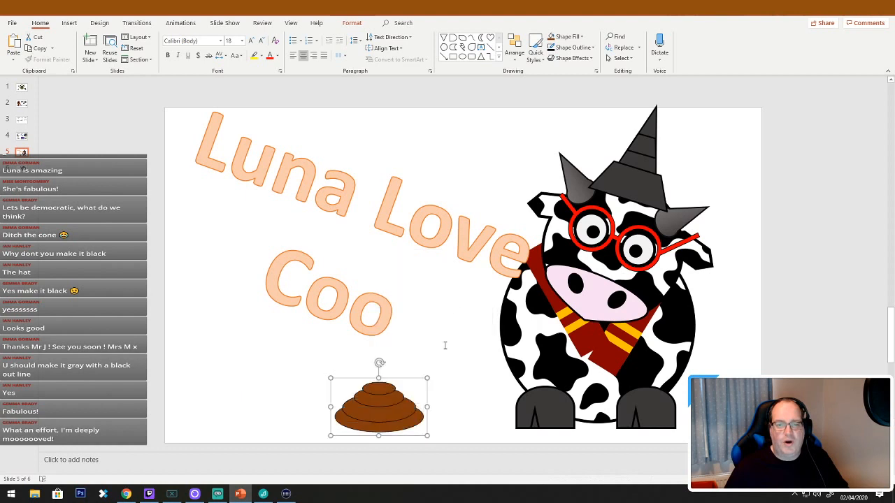
Move the dung pile beside the cow's front hoof and send it to the back so it sits partly behind the hoof
left_click_drag(410, 416, 499, 412)
right_click(499, 413)
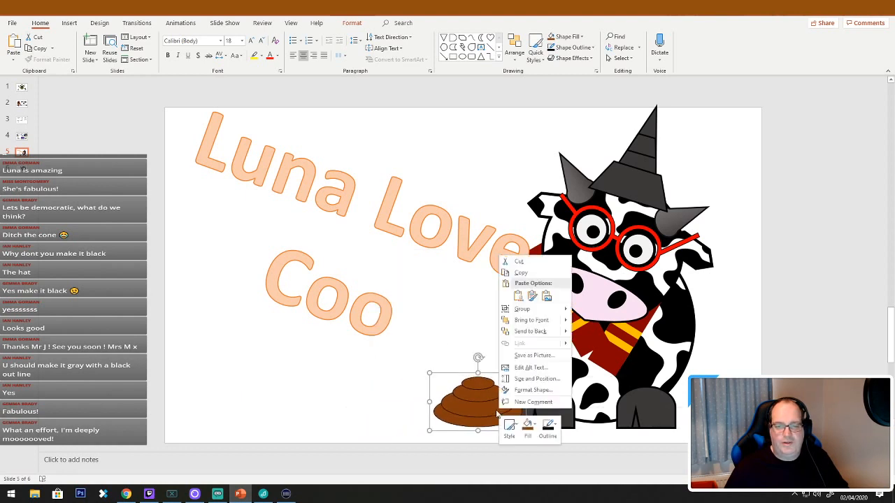
mouse_move(552, 315)
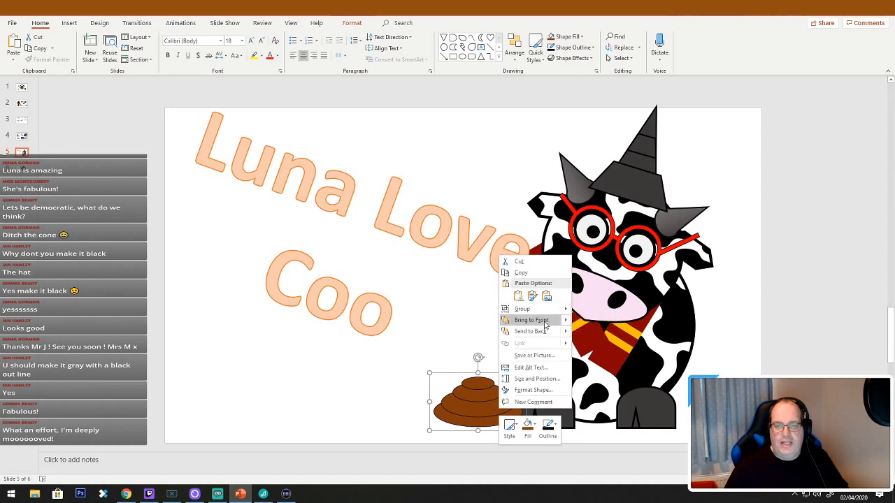
left_click(545, 330)
left_click(471, 396)
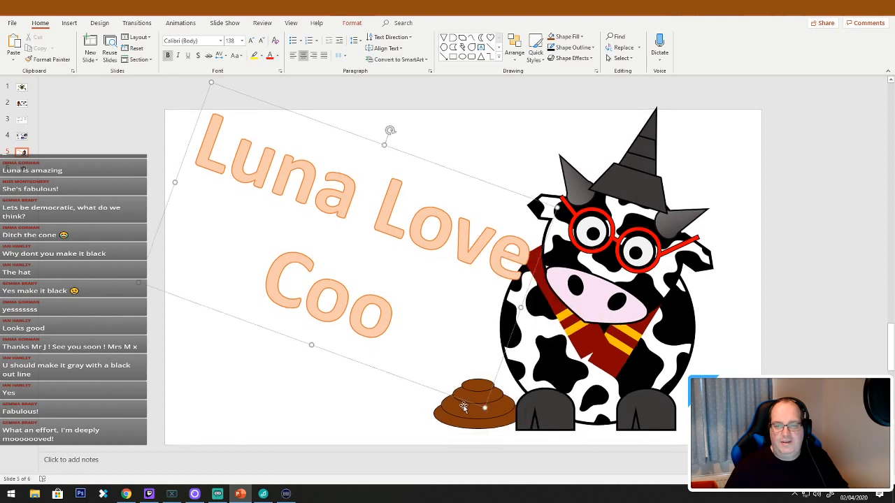
left_click_drag(475, 419, 489, 419)
left_click(380, 399)
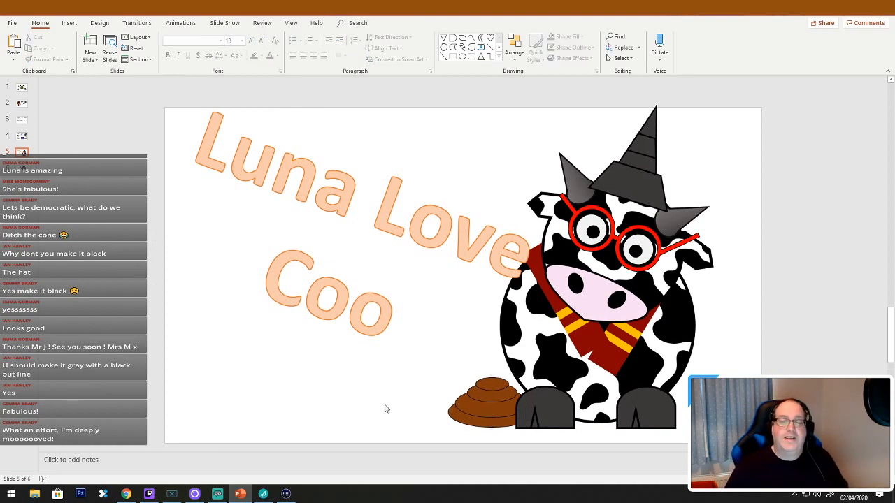
Shift the "Luna Love Coo" title slightly towards the cow and rotate it so the text slants upwards
left_click(400, 240)
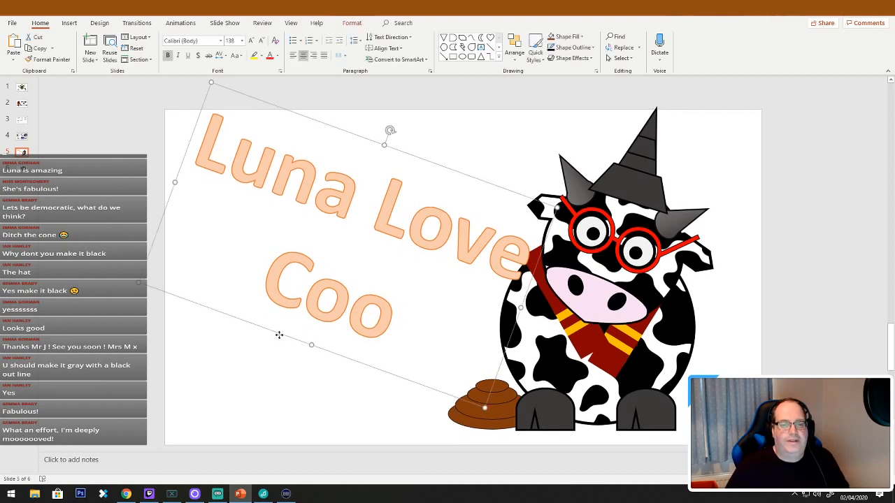
left_click_drag(280, 335, 302, 338)
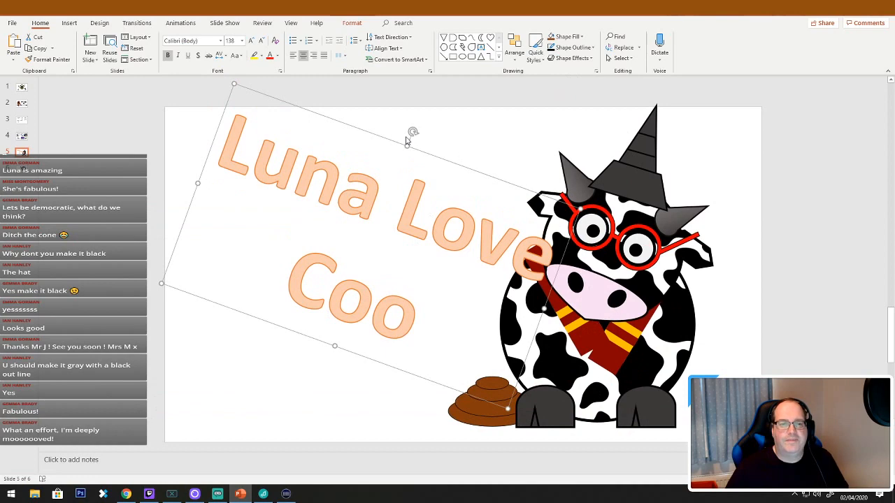
left_click_drag(412, 131, 310, 140)
left_click(251, 212)
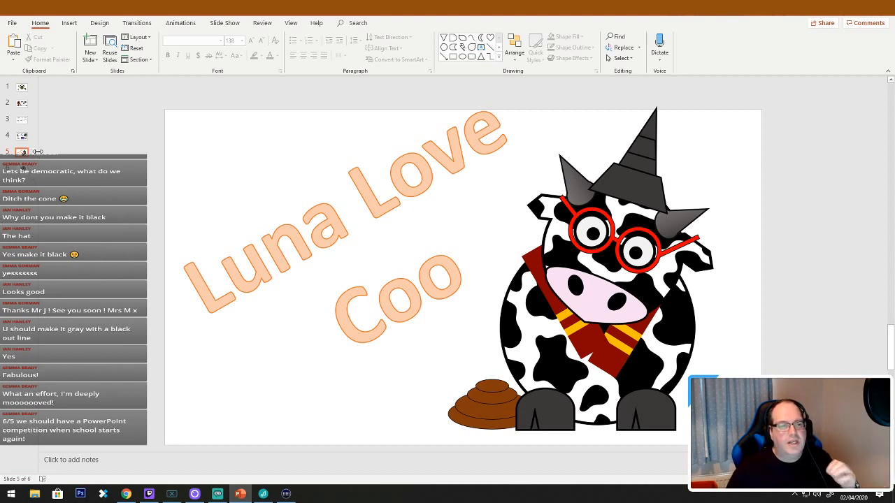
Place a copy of the "Cone an The Barbarian" slide at the end of the presentation and delete the title from the copy
left_click(25, 105)
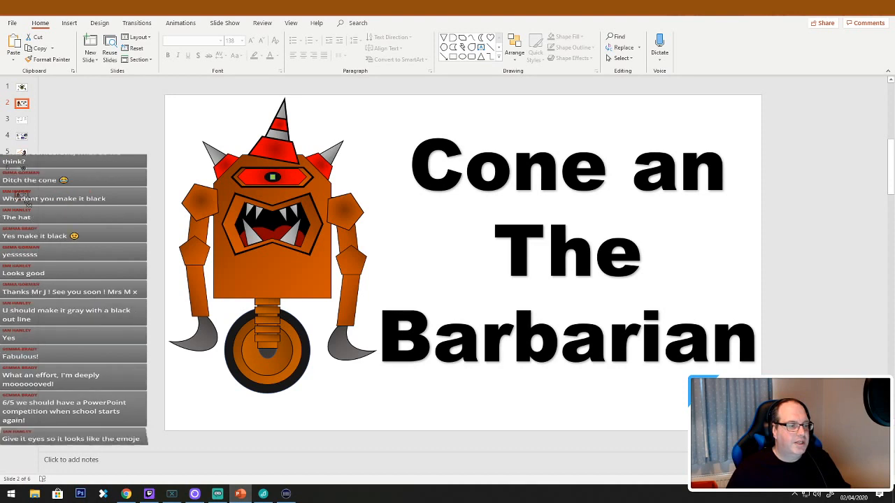
left_click_drag(23, 196, 23, 195)
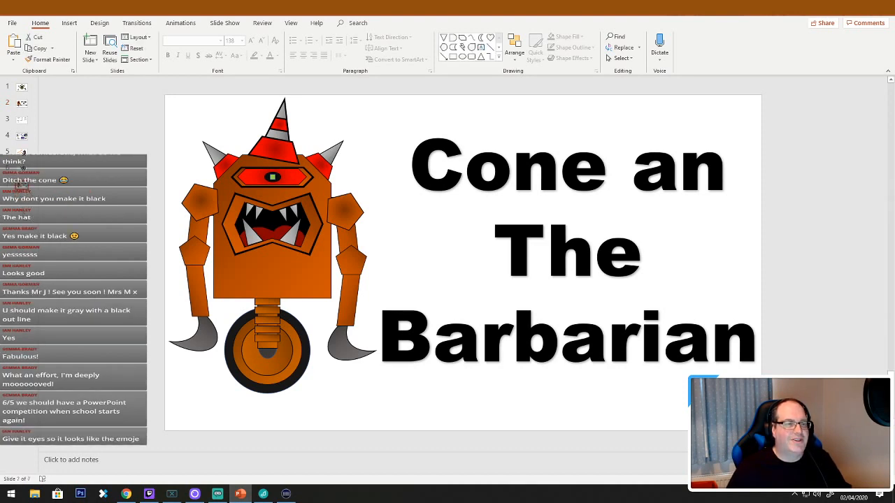
left_click(463, 131)
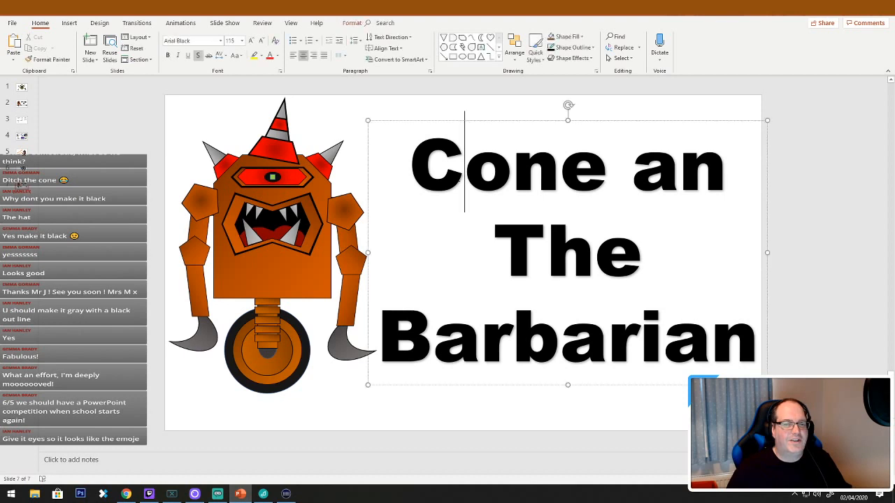
left_click(465, 120)
key("Delete")
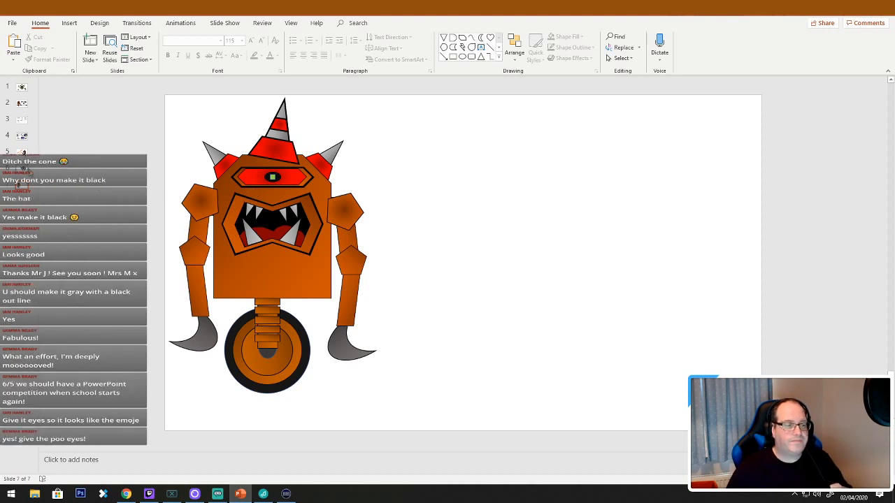
Return to slide 5 and draw a narrow upright oval with a white fill below the title for the dung pile's eye
left_click(24, 169)
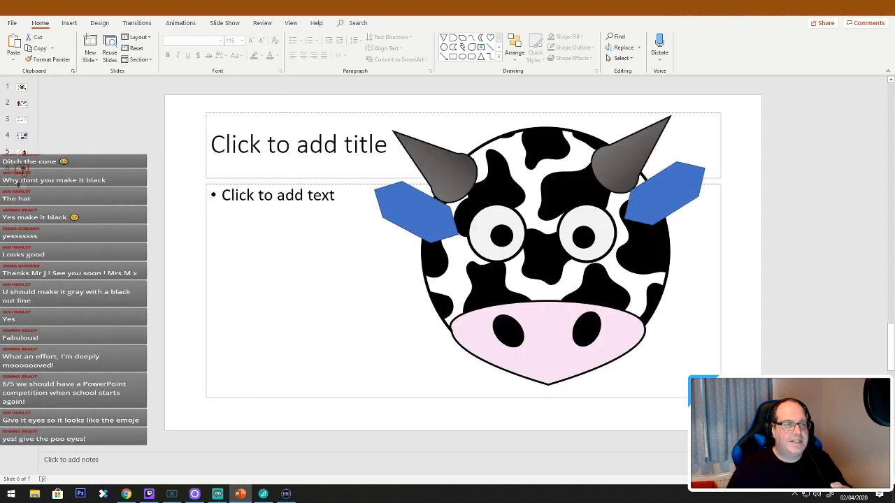
key("Up")
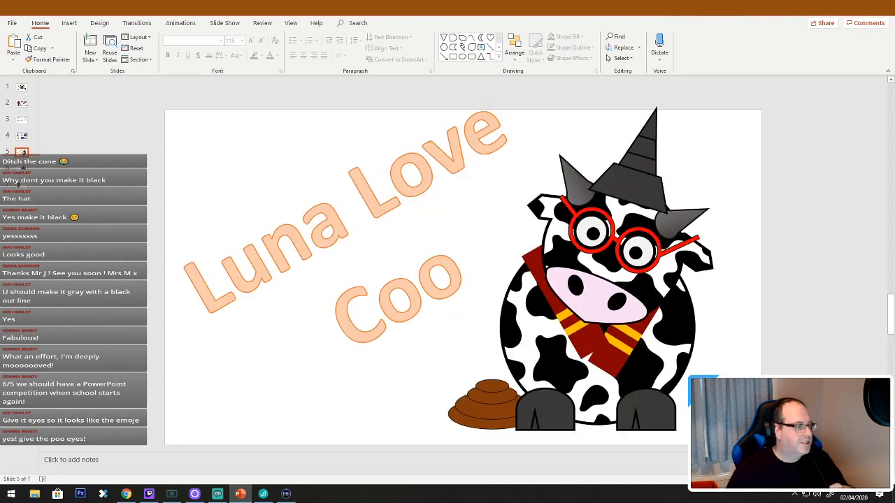
key("alt+Tab")
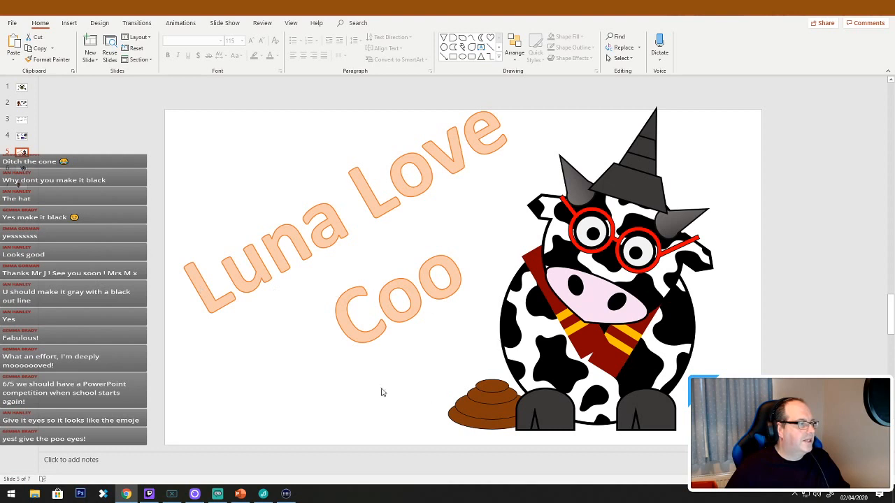
left_click(359, 386)
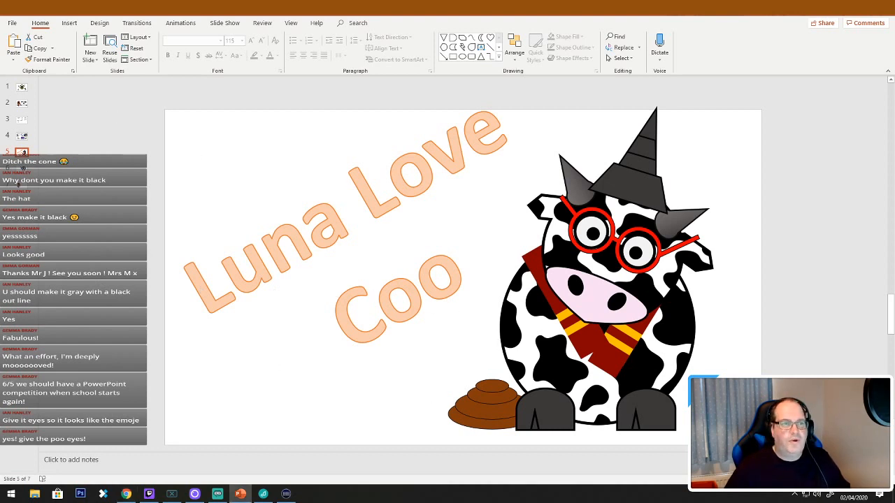
left_click(462, 56)
left_click_drag(278, 348, 312, 411)
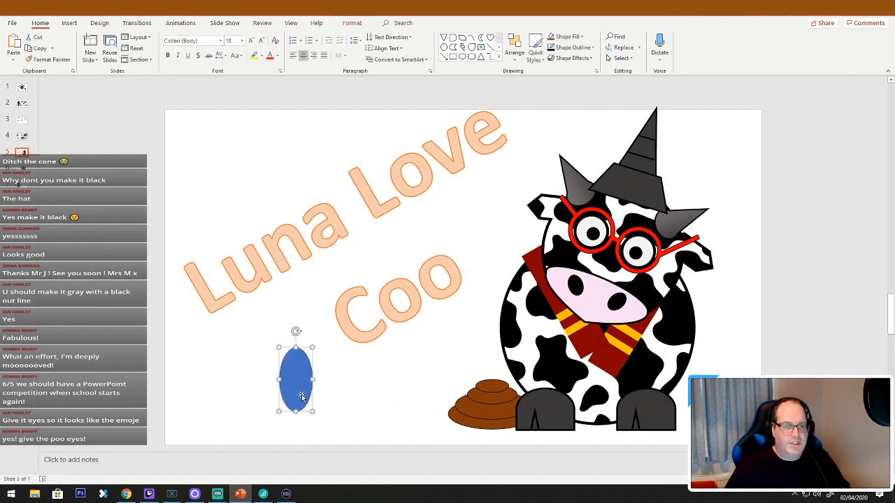
right_click(301, 395)
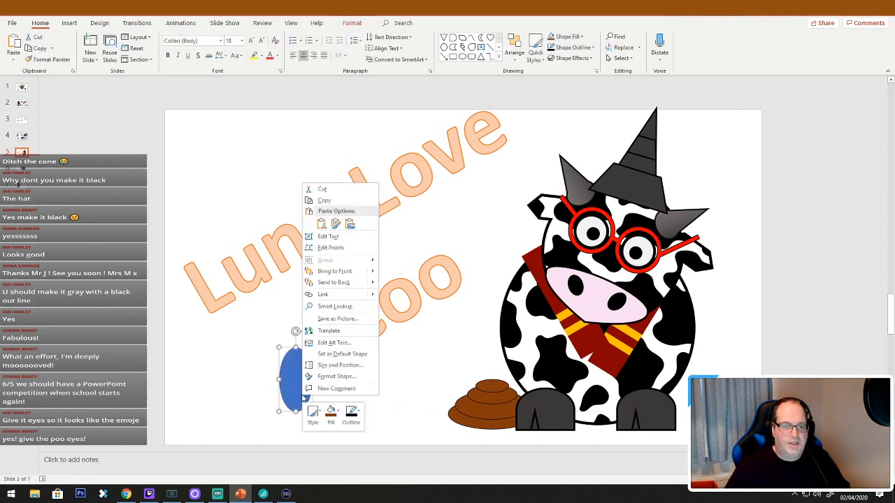
left_click(339, 409)
left_click(326, 265)
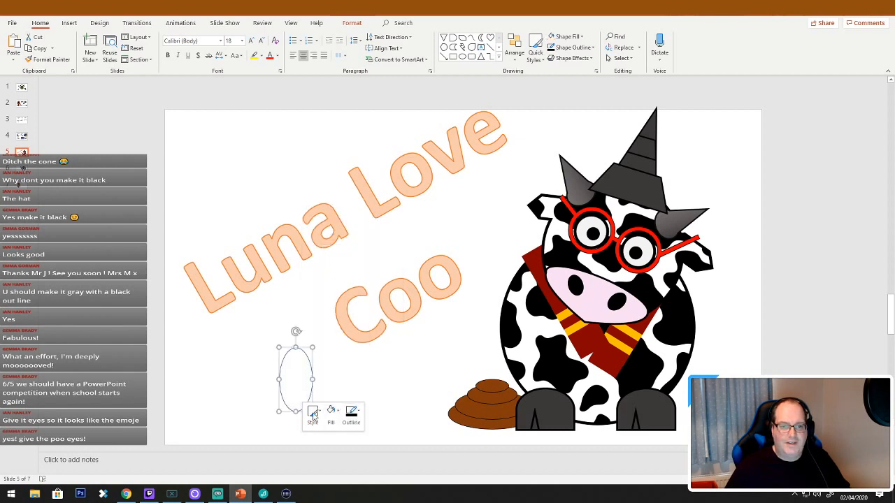
Give the white oval a black outline and increase the outline's weight
left_click(359, 417)
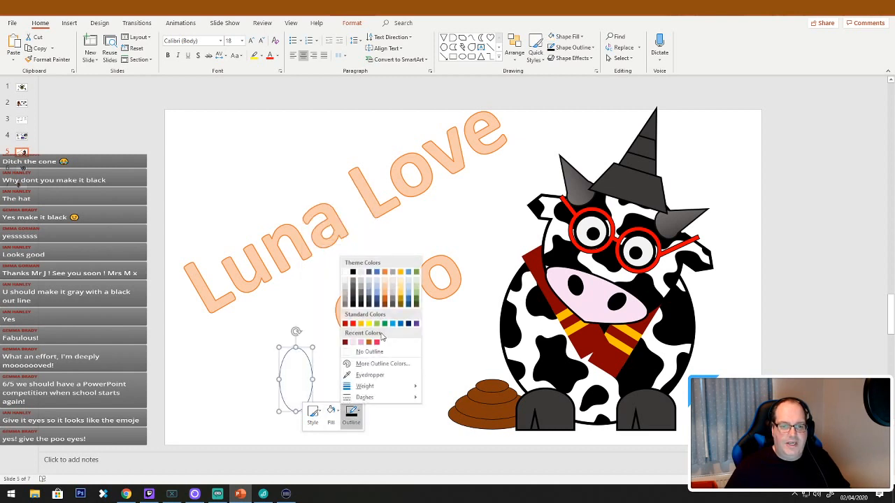
left_click(353, 272)
left_click(359, 415)
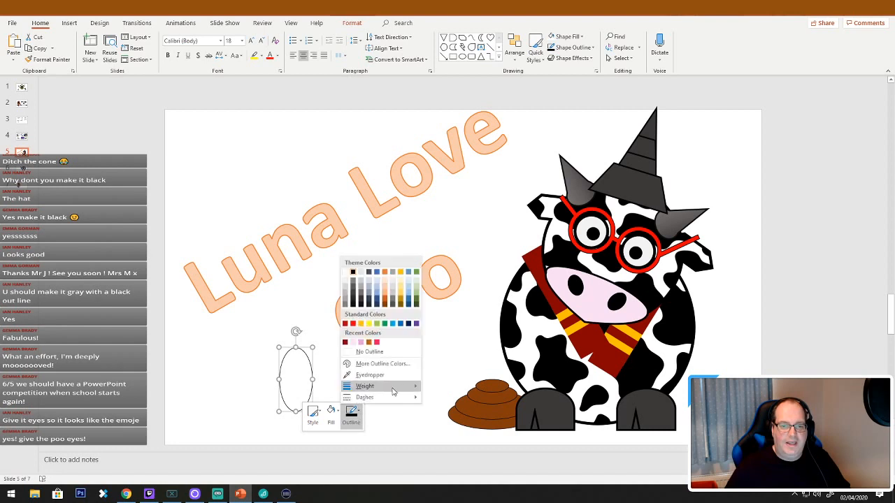
mouse_move(390, 388)
left_click(449, 433)
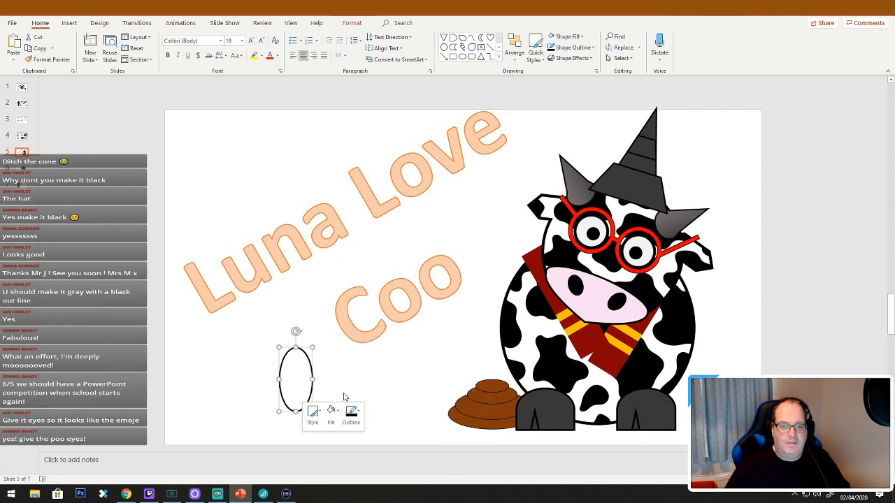
Make a smaller copy of the white oval beside it and copy the black formatting of the cow's pupil onto it
left_click_drag(315, 394, 358, 377)
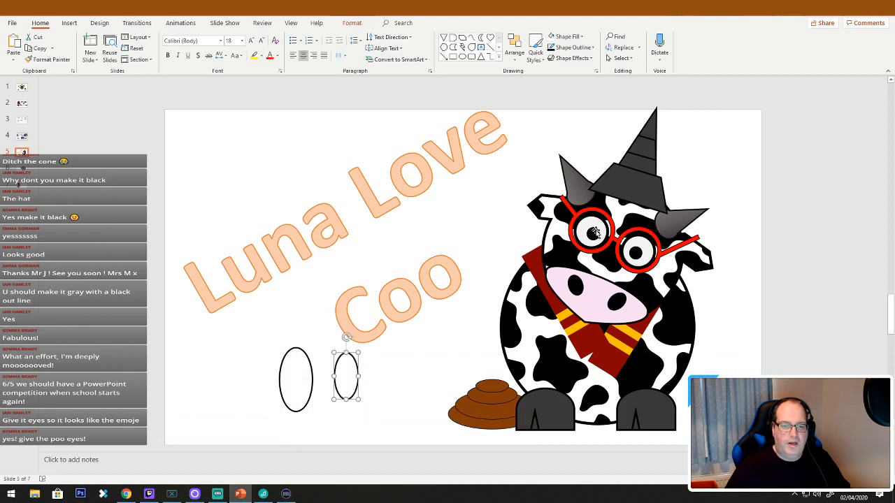
left_click(593, 234)
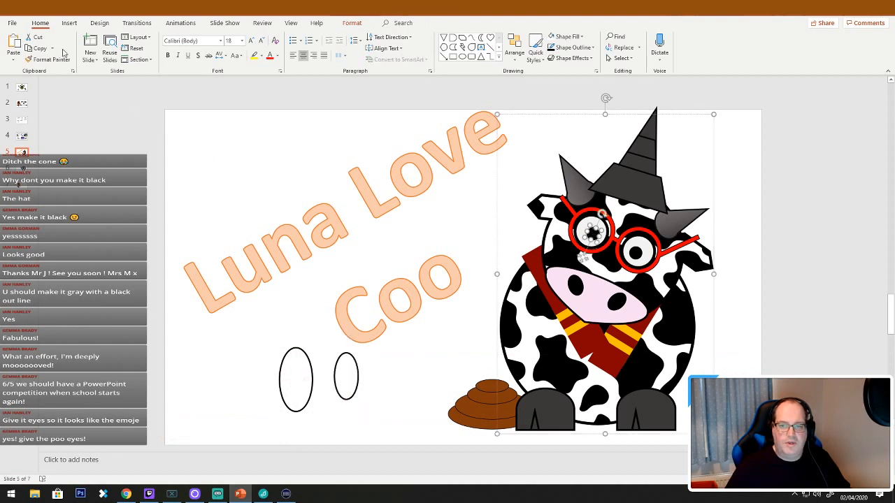
left_click(49, 60)
left_click(355, 392)
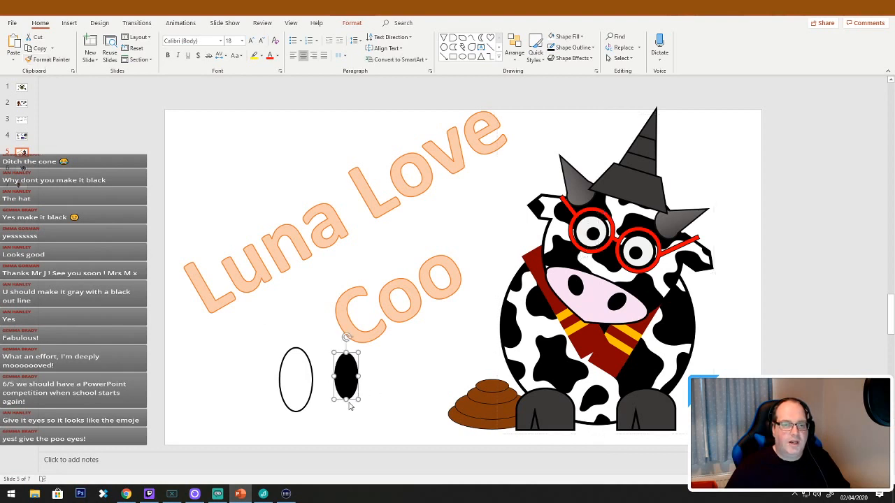
Shrink the black oval slightly and centre it inside the white oval as the eye's pupil
mouse_move(358, 400)
left_mouse_down()
mouse_move(355, 378)
mouse_move(351, 394)
left_mouse_up()
left_click_drag(339, 381, 303, 399)
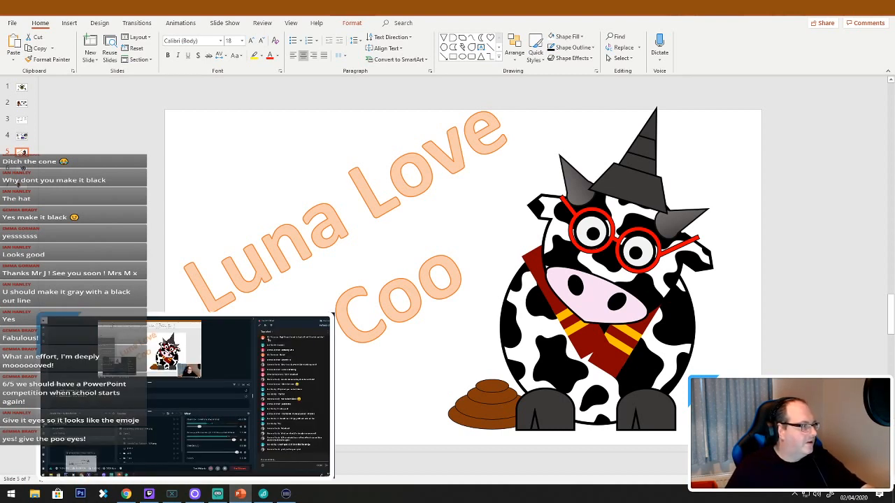
left_click(81, 475)
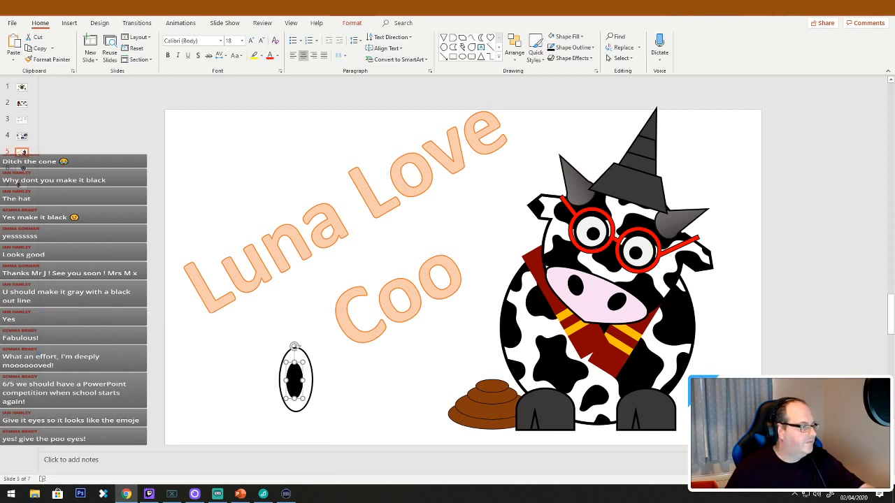
key("alt+Tab")
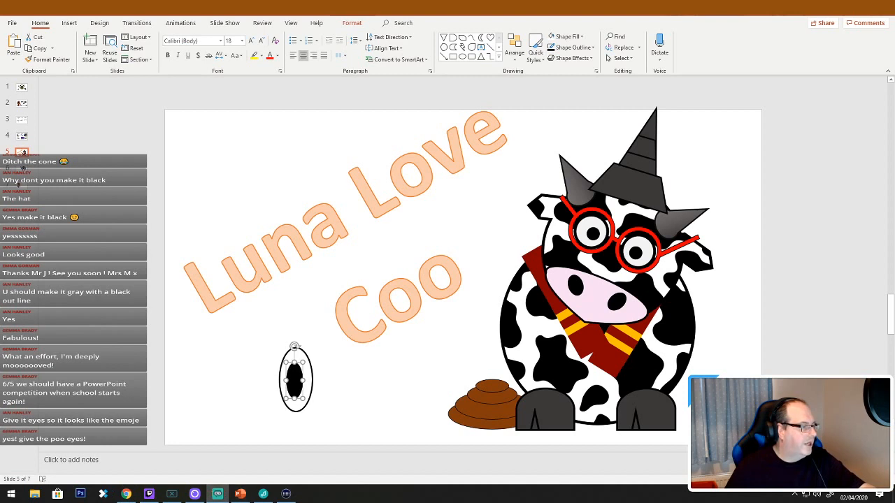
left_click(295, 388)
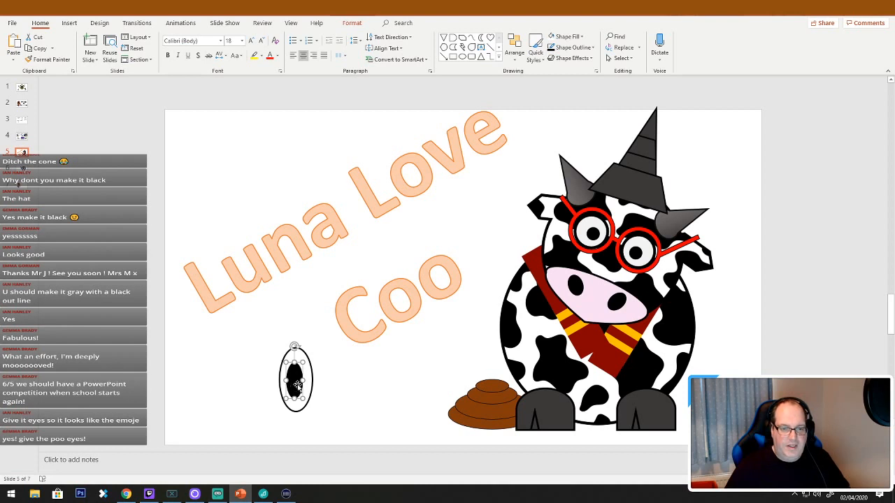
key("ctrl+Right")
key("ctrl+Up")
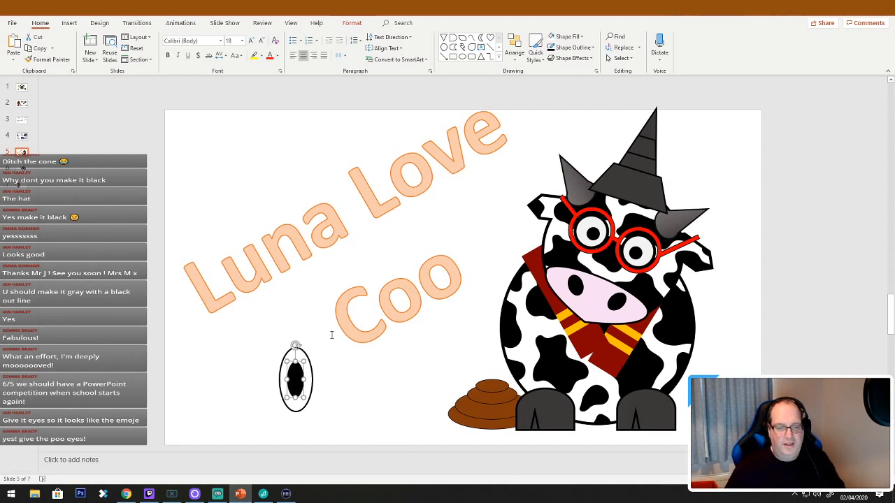
Delete the "Luna Love Coo" WordArt title from the slide
left_click(206, 354)
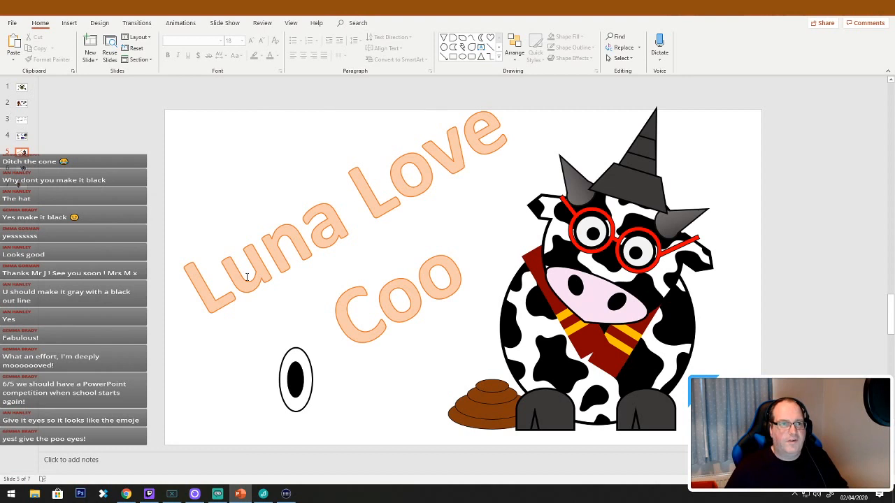
left_click(263, 328)
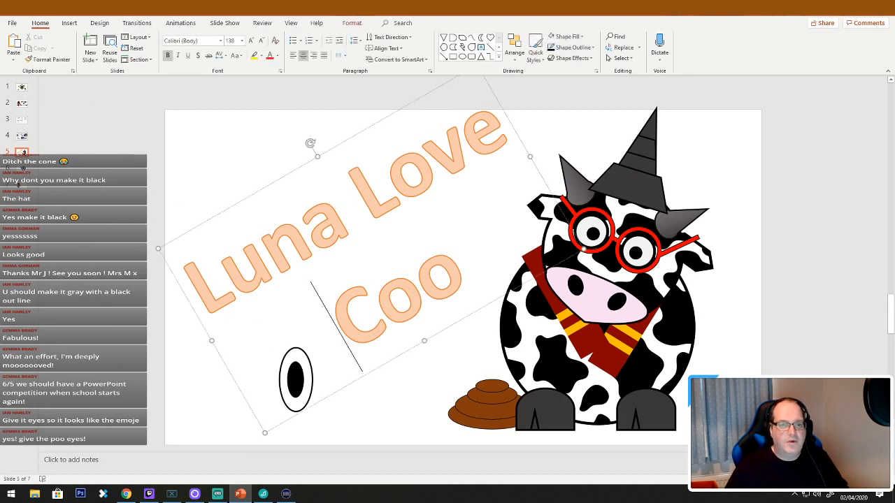
key("Delete")
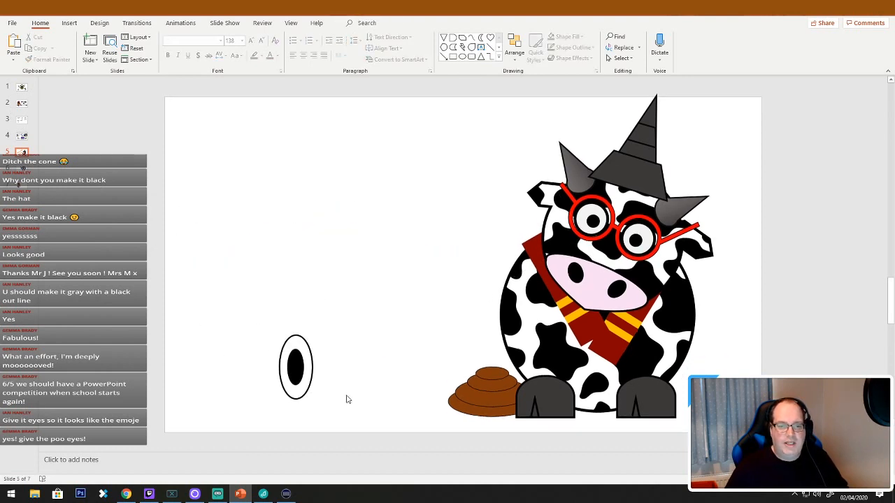
Select the white oval and the black pupil and group them into a single eye
left_click_drag(345, 427, 203, 282)
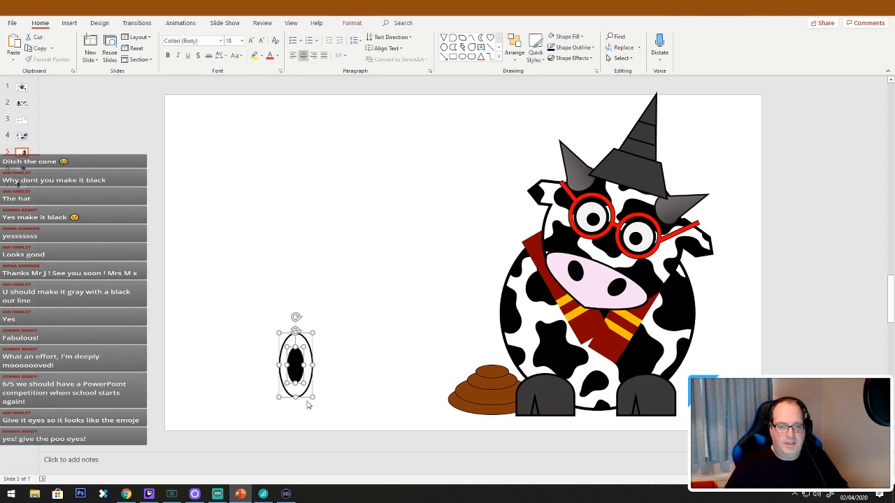
right_click(302, 393)
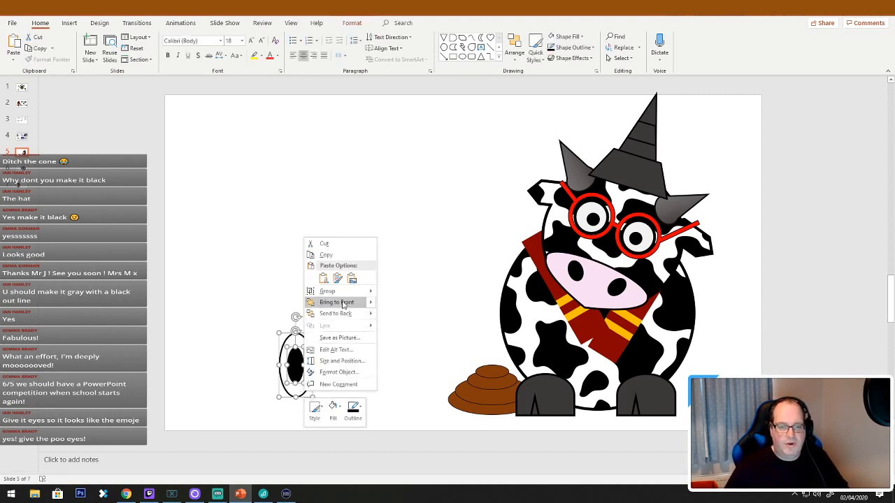
mouse_move(343, 291)
left_click(399, 293)
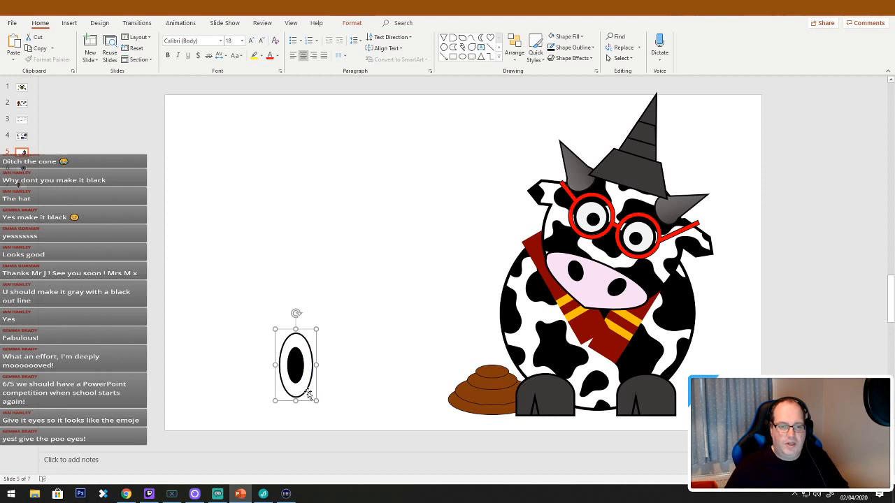
Shrink the grouped eye and place two copies of it side by side on the dung pile
left_click_drag(316, 401, 505, 393)
left_click(390, 306)
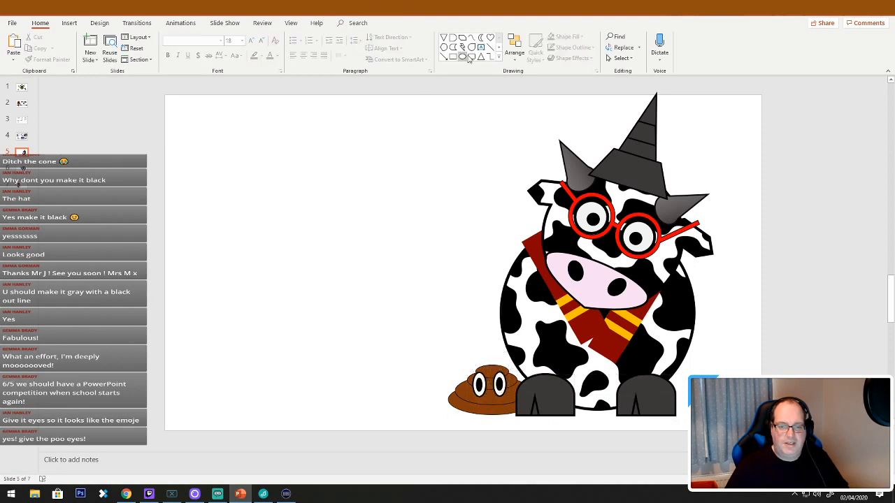
Draw a tall crescent moon shape on the empty part of the slide and fill it white
left_click(480, 37)
mouse_move(248, 213)
left_mouse_down()
mouse_move(345, 247)
mouse_move(324, 297)
mouse_move(298, 320)
left_mouse_up()
left_click_drag(272, 268, 265, 267)
right_click(264, 268)
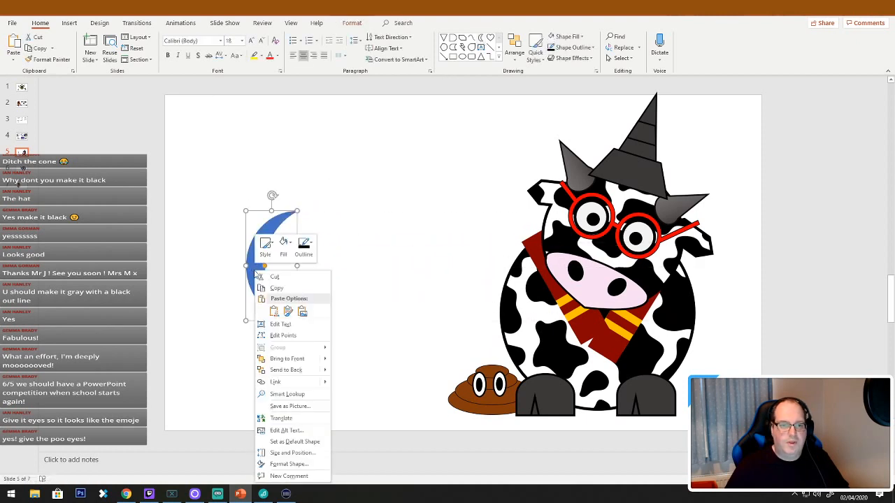
left_click(288, 247)
left_click(285, 277)
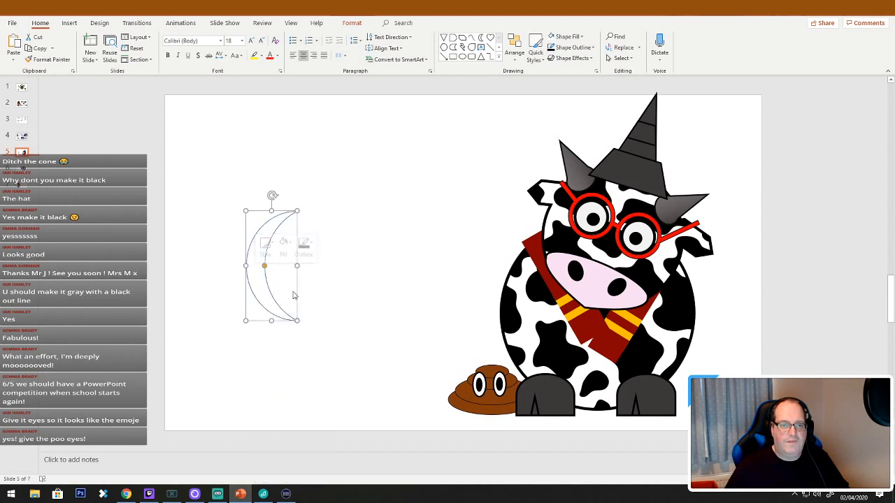
Give the white crescent a black outline and increase the outline's weight
left_click(306, 246)
left_click(306, 272)
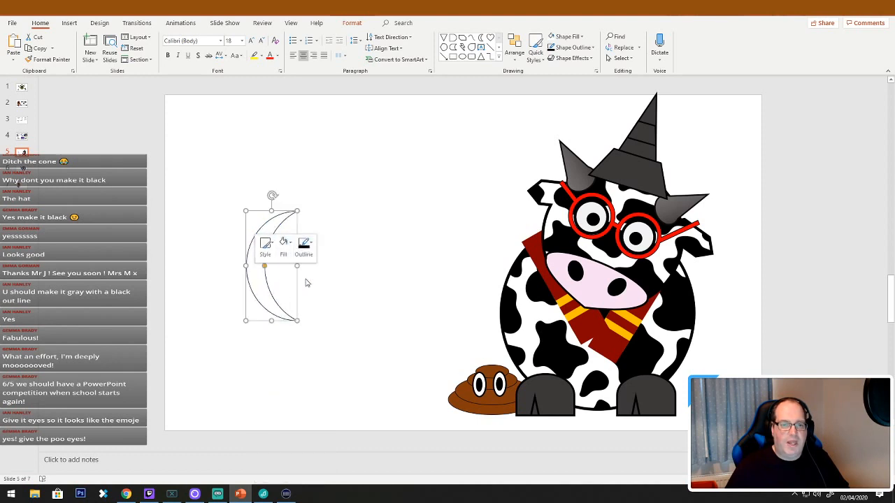
left_click(307, 255)
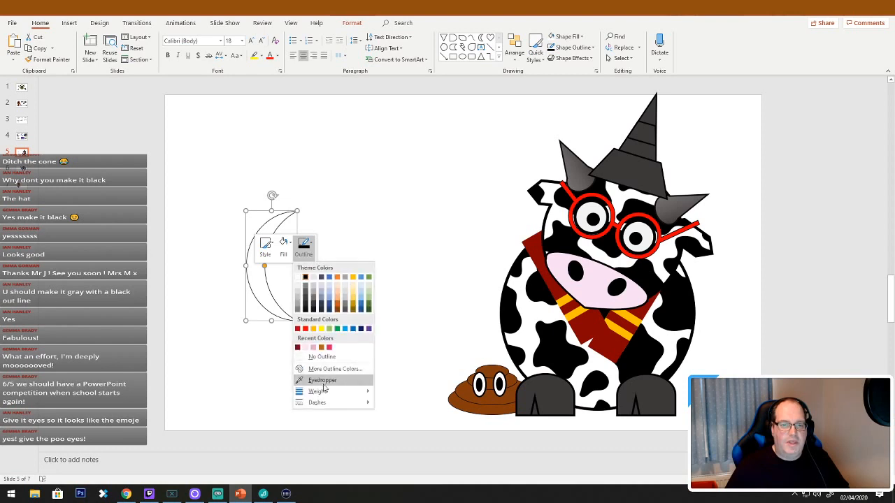
mouse_move(318, 391)
left_click(423, 433)
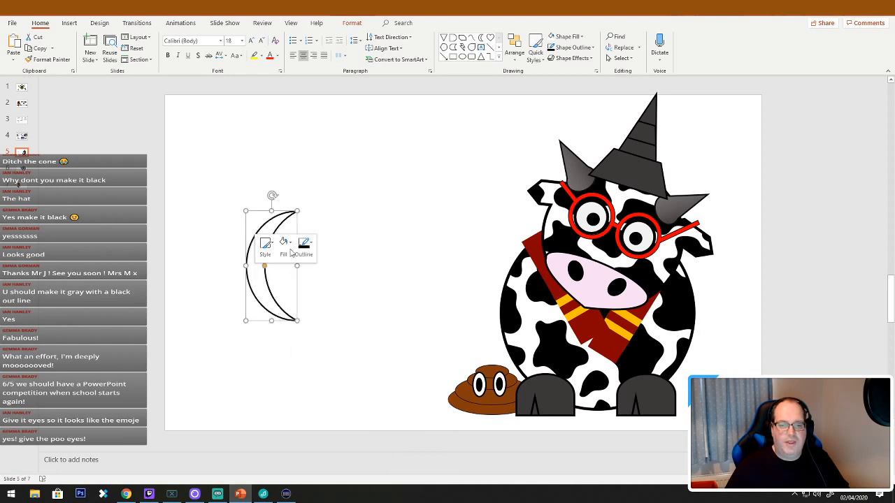
Rotate the crescent into a smile, shrink it and place it under the dung pile's eyes
left_click_drag(237, 202, 331, 307)
left_click_drag(271, 291, 495, 400)
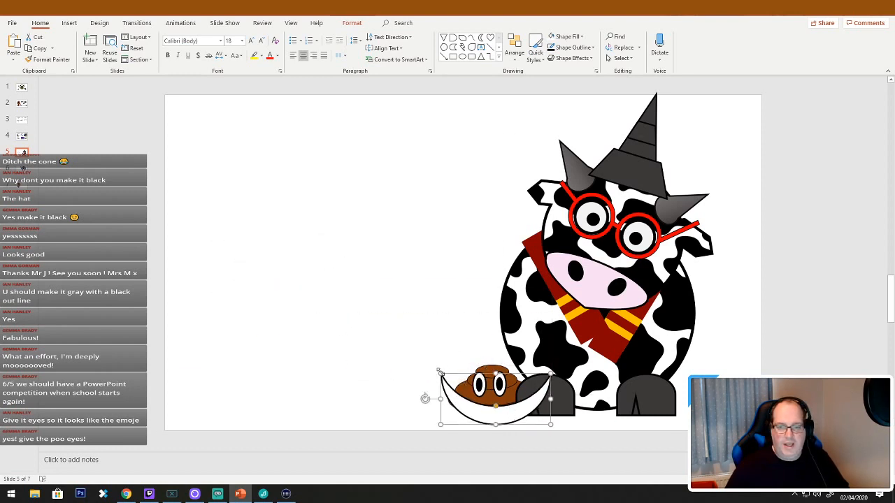
left_click_drag(438, 371, 503, 404)
left_click(280, 387)
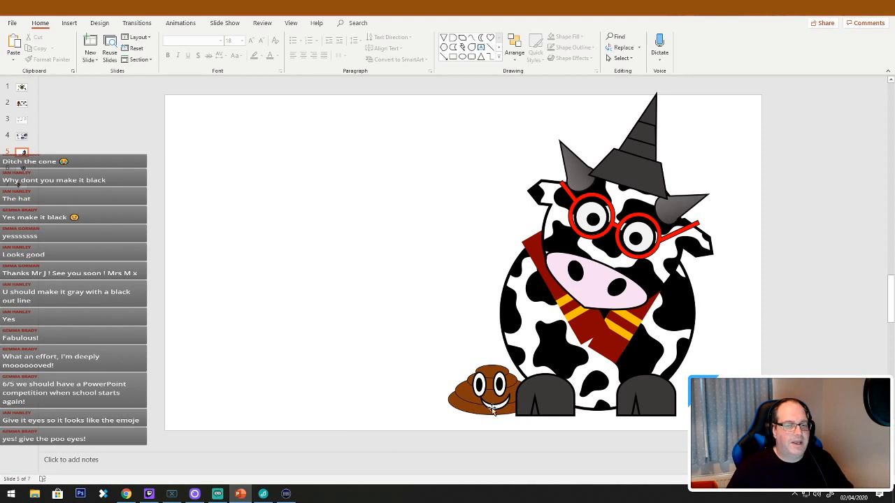
Copy the smile to the empty part of the slide as an upturned arch and apply the black formatting of the dung pile's pupil
left_click_drag(492, 411, 407, 276)
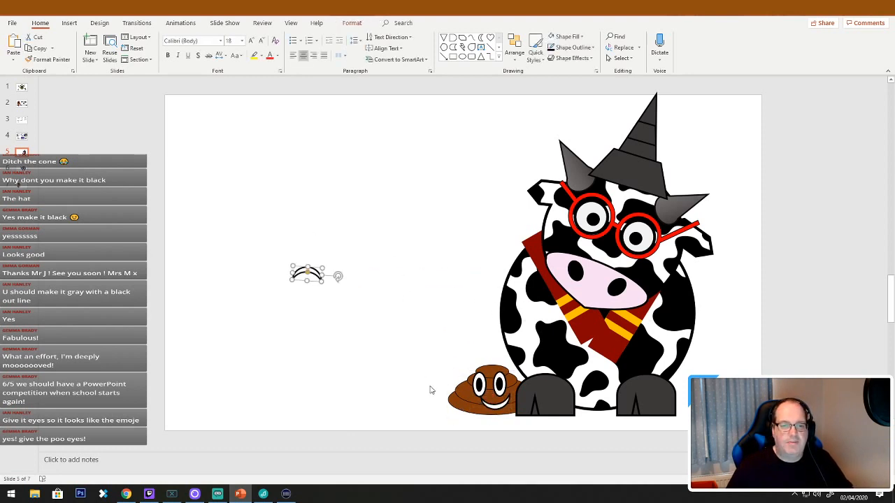
left_click(480, 386)
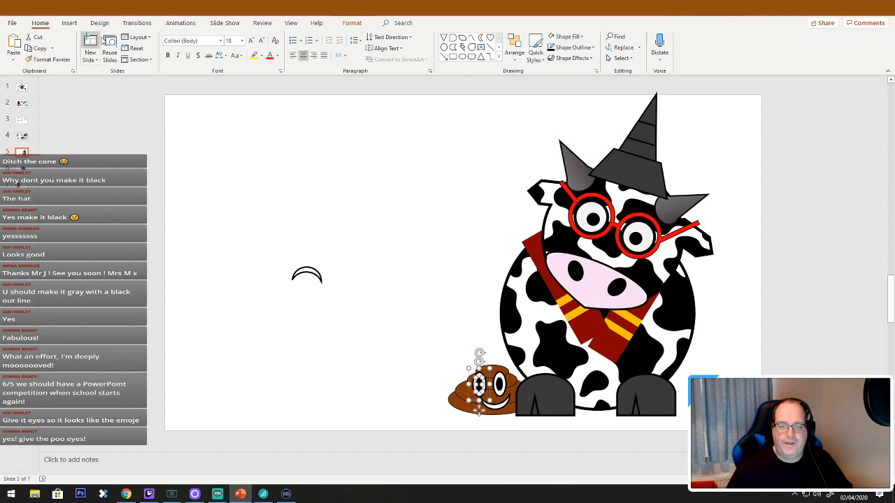
left_click(47, 60)
left_click(312, 277)
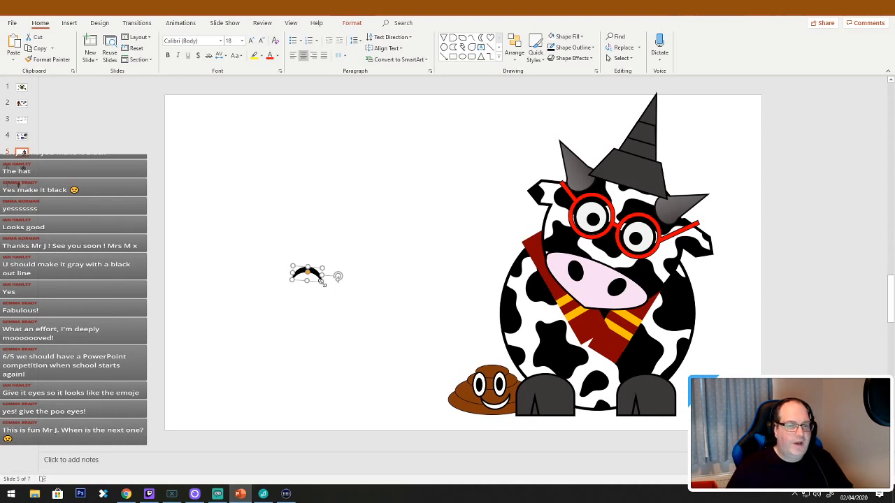
Shrink the black arch and place a copy above each of the dung pile's eyes as eyebrows
left_click_drag(323, 282, 501, 366)
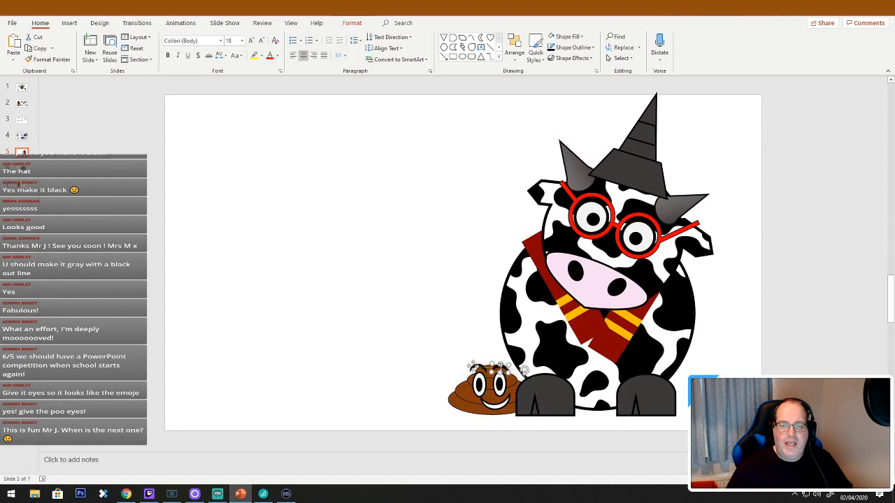
key("Escape")
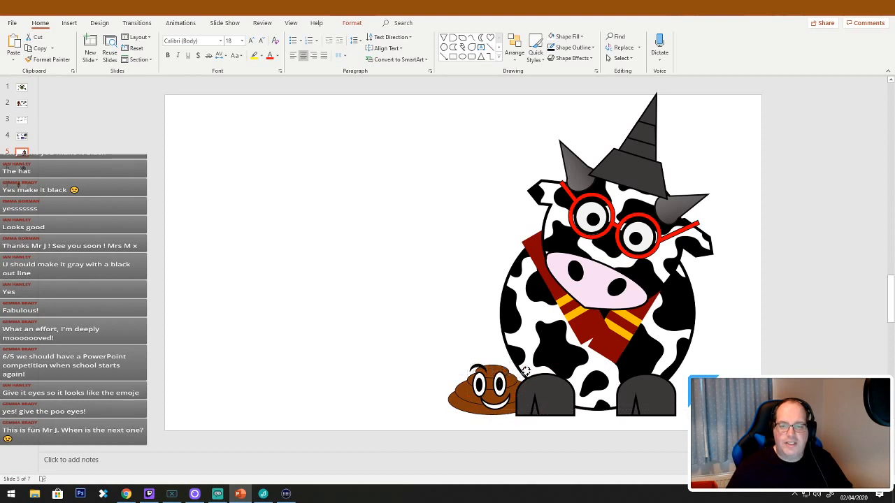
left_click(525, 364)
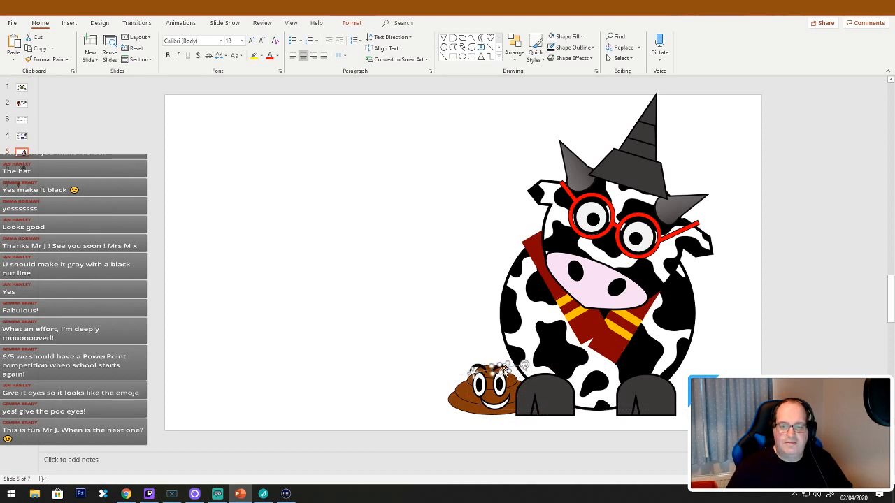
key("Escape")
left_click_drag(503, 367, 502, 367)
left_click(463, 326)
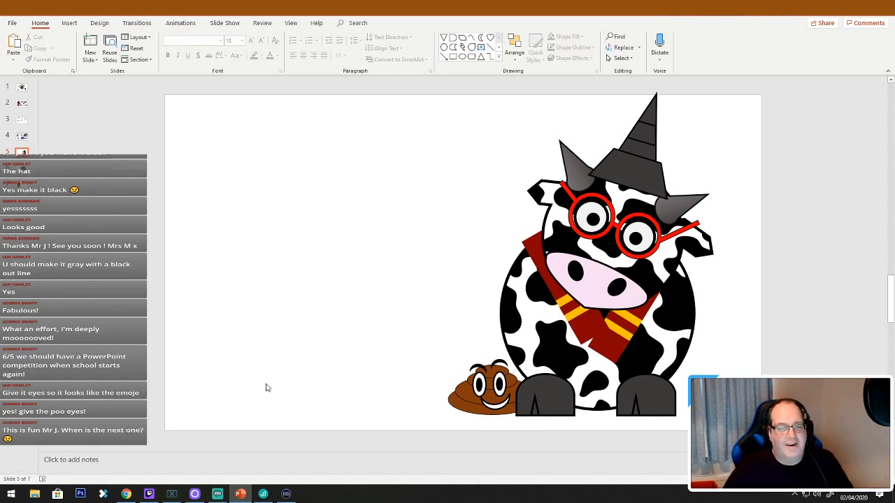
Nudge the dung pile's left eyebrow slightly closer to its eye
left_click(479, 368)
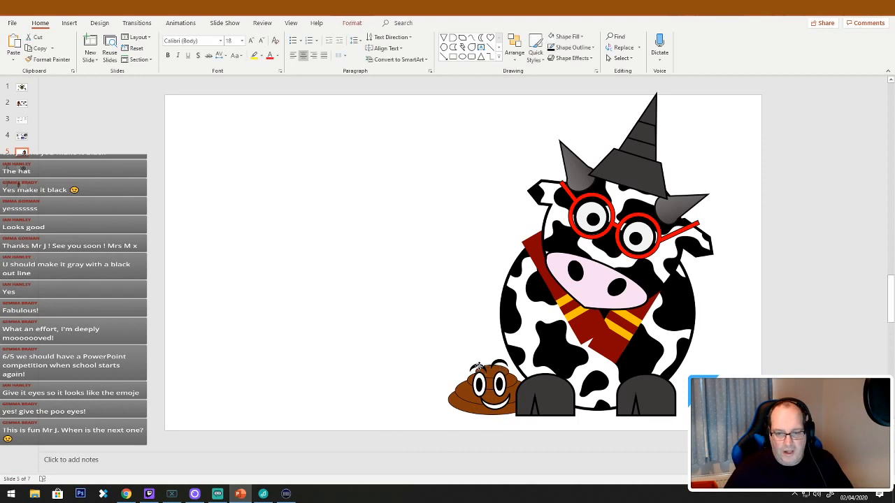
left_click_drag(480, 369, 478, 369)
left_click(378, 349)
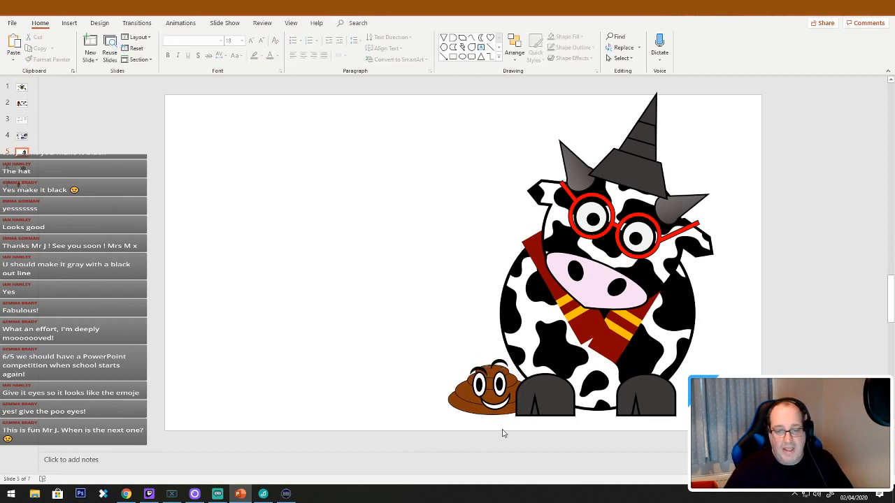
left_click(493, 409)
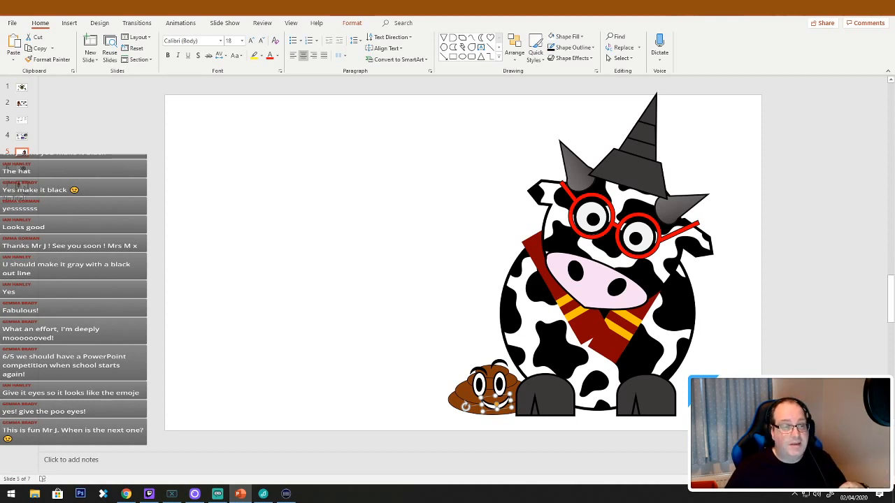
Go to slide 7 and group all the shapes of the orange one-eyed monster into one object
left_click(21, 184)
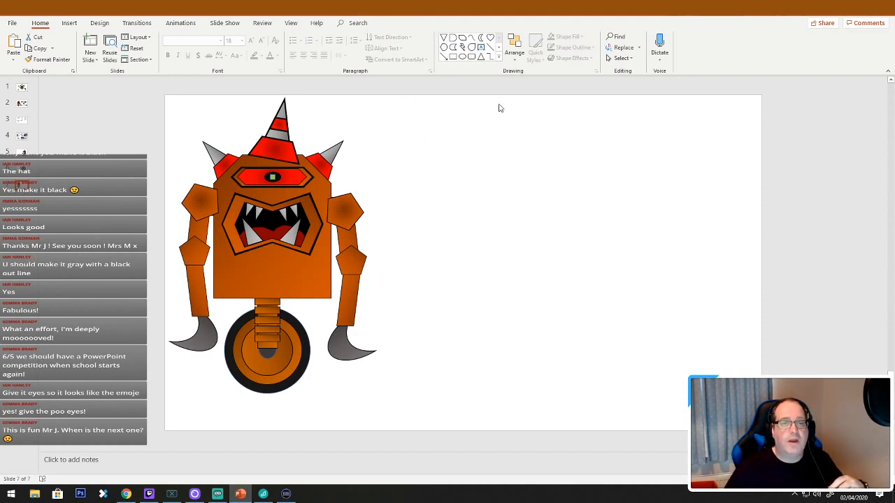
left_click_drag(474, 86, 76, 460)
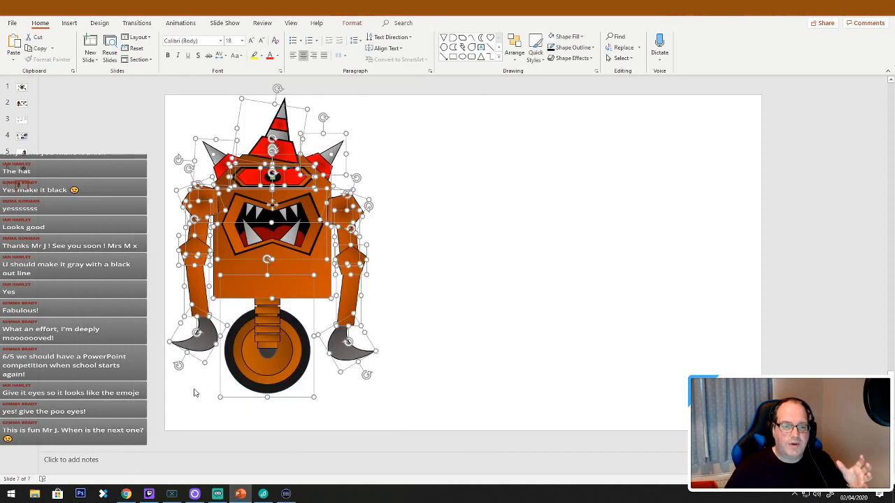
right_click(283, 286)
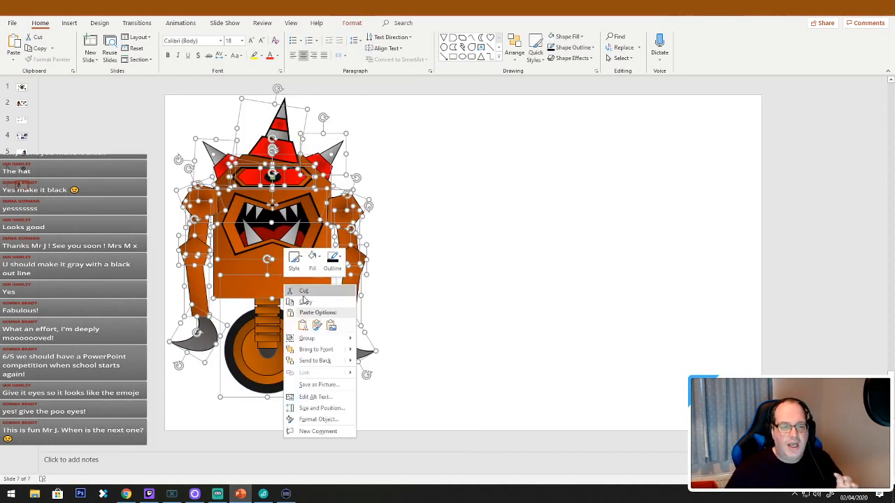
mouse_move(326, 340)
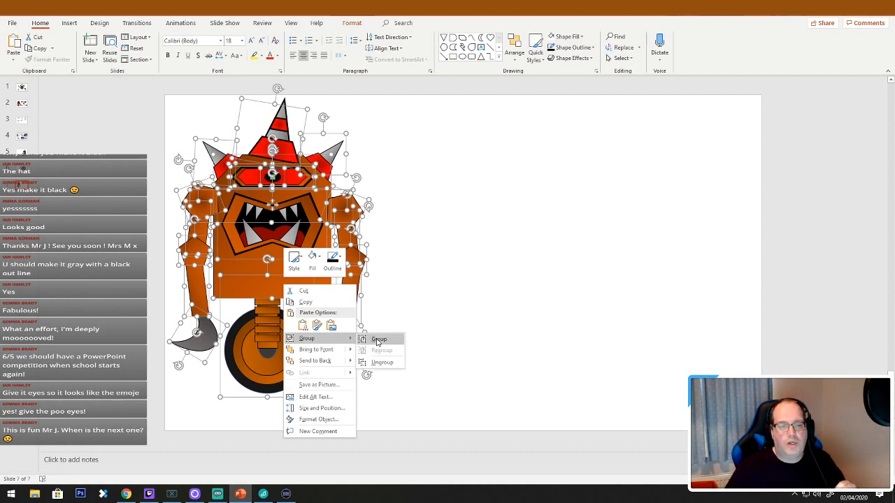
left_click(381, 338)
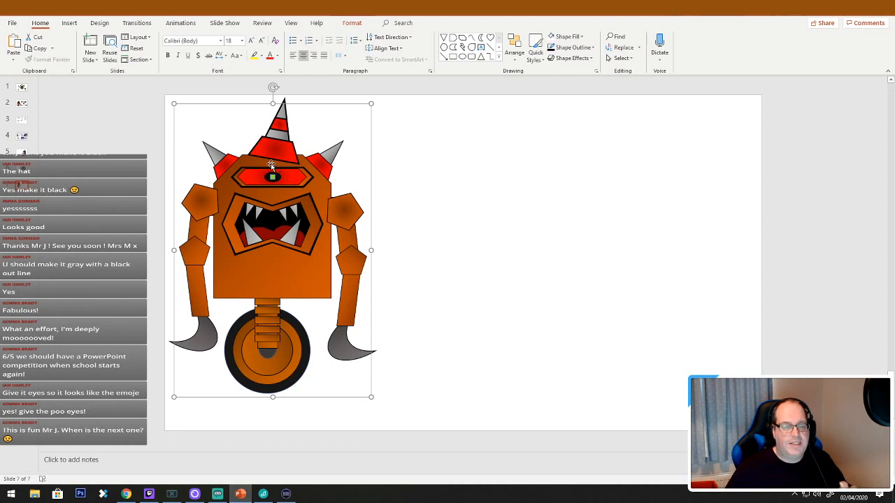
Show the Animation Pane and move the grouped monster to the centre of the slide
left_click(183, 25)
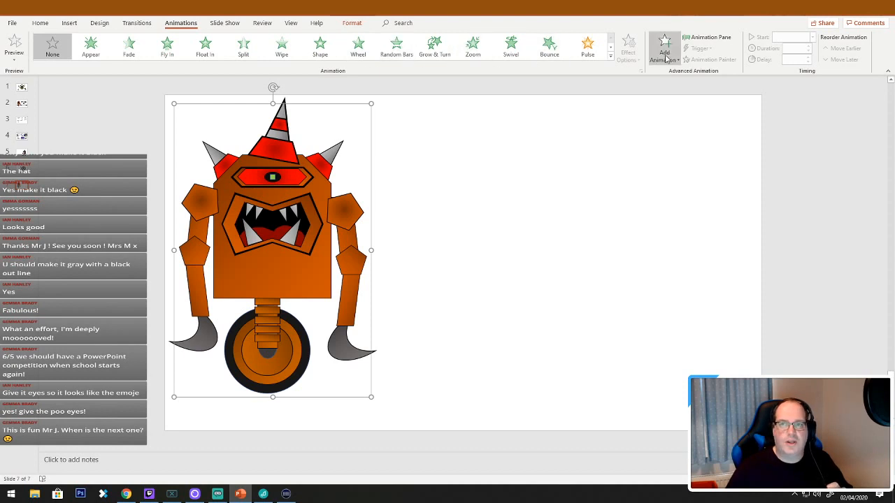
left_click(704, 39)
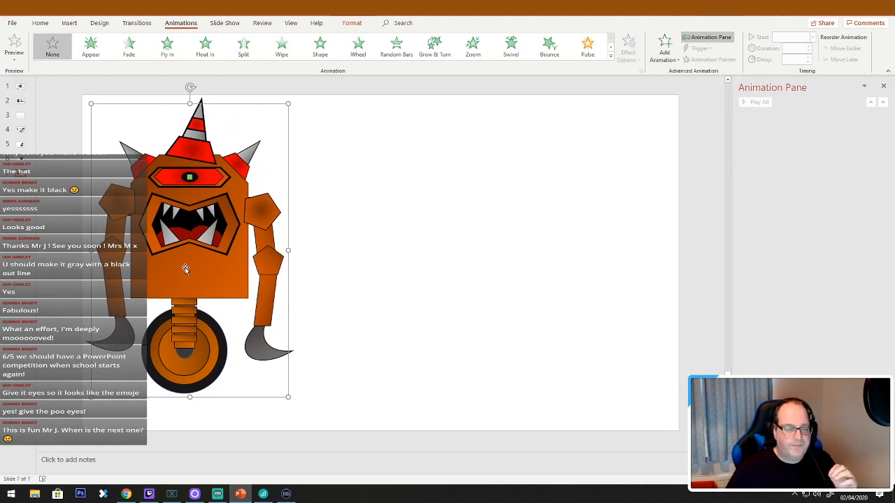
left_click_drag(185, 269, 370, 285)
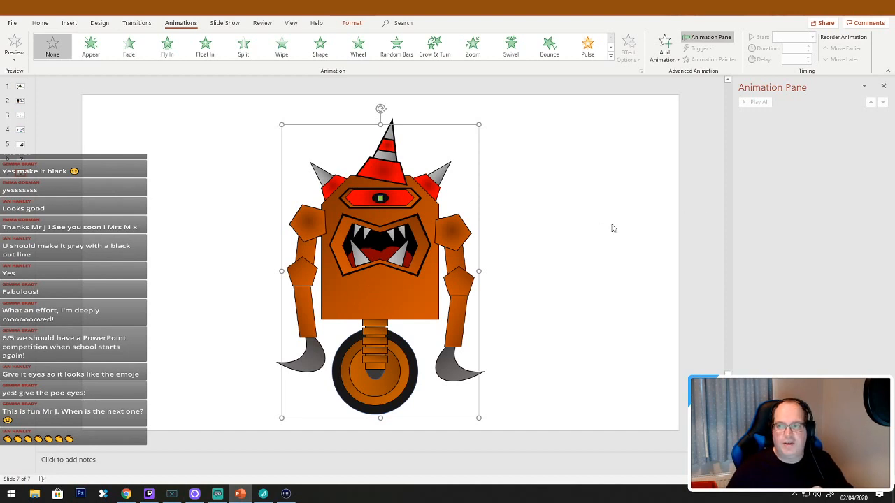
Apply a Fly In entrance animation to the monster and set its direction to From Left
left_click(610, 57)
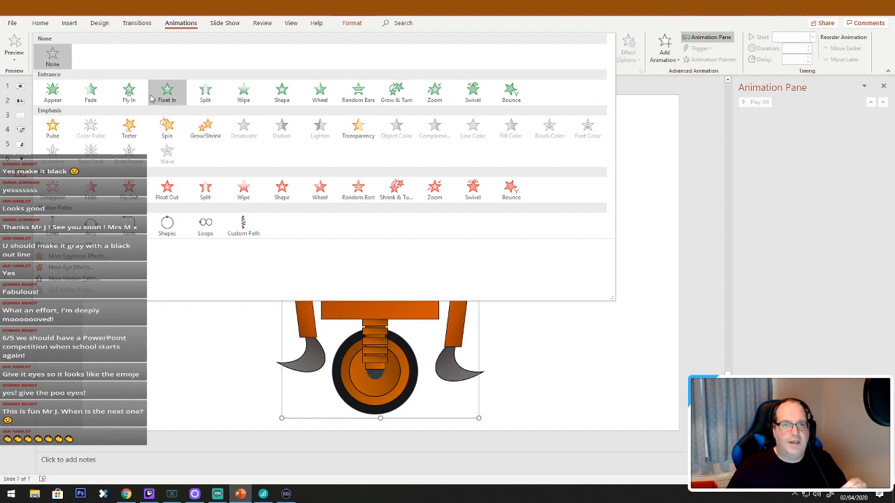
left_click(128, 91)
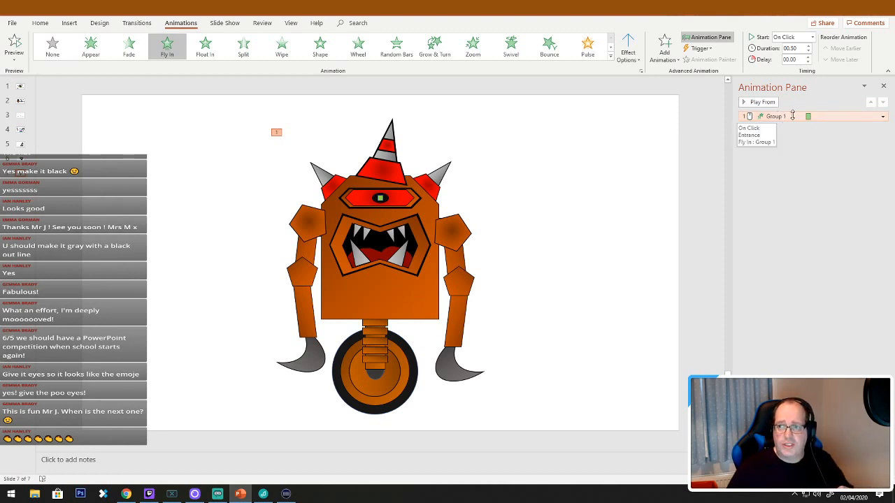
right_click(800, 117)
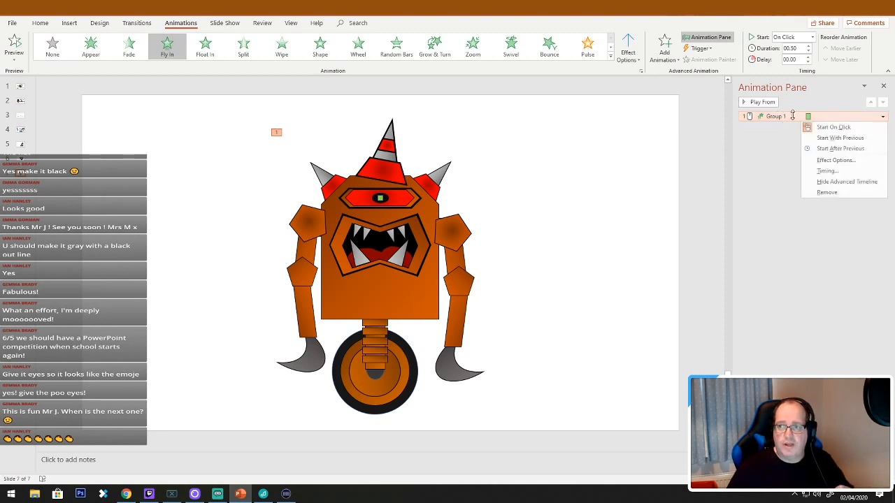
left_click(835, 160)
left_click(441, 201)
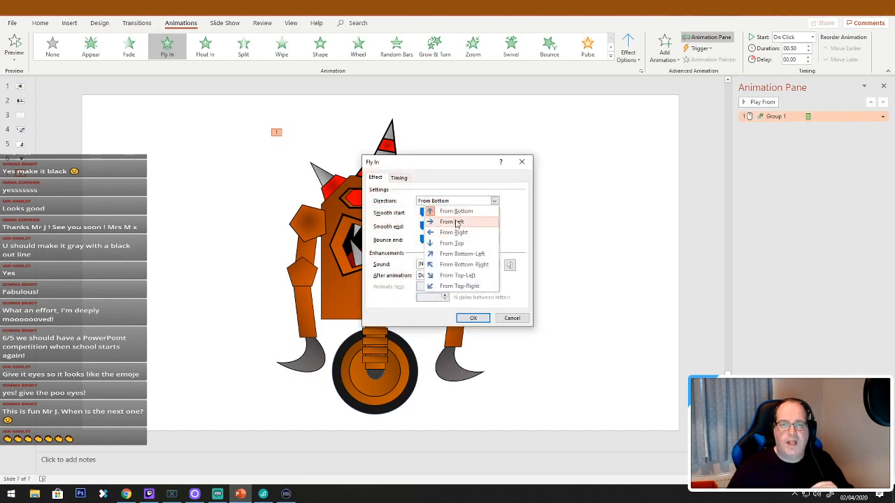
left_click(457, 222)
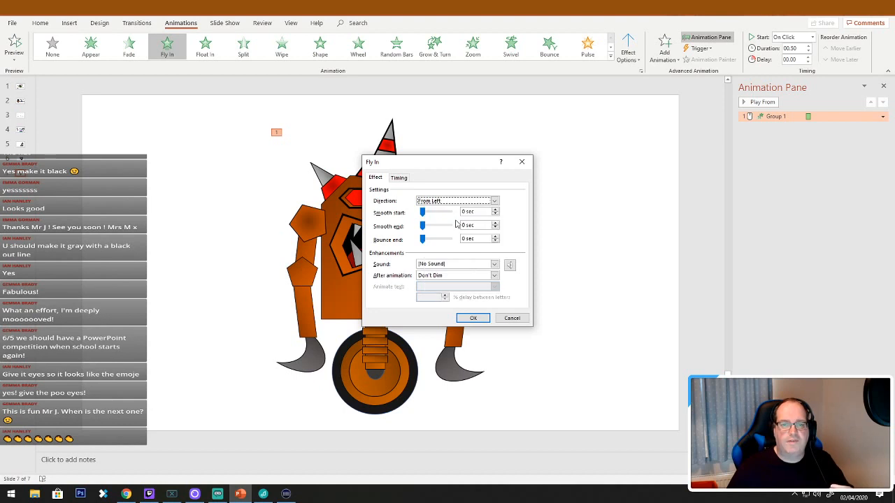
left_click(474, 319)
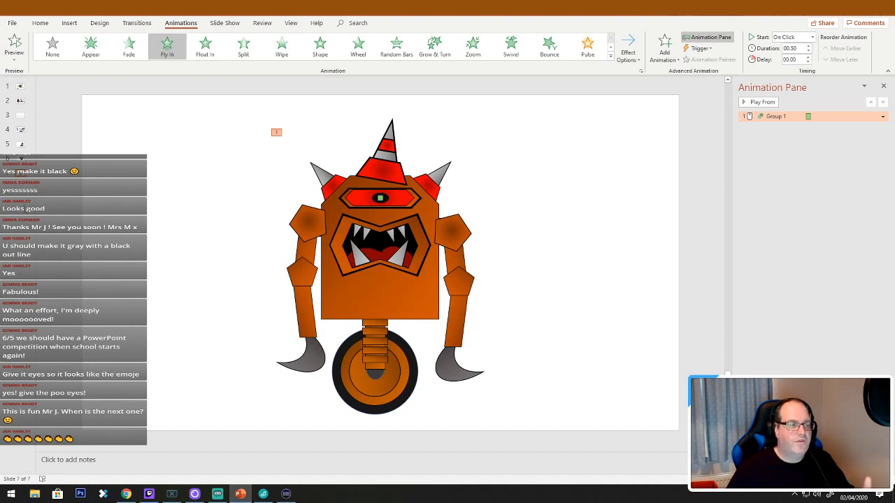
Duplicate slide 7 and remove the monster's Fly In animation from the duplicate
right_click(23, 174)
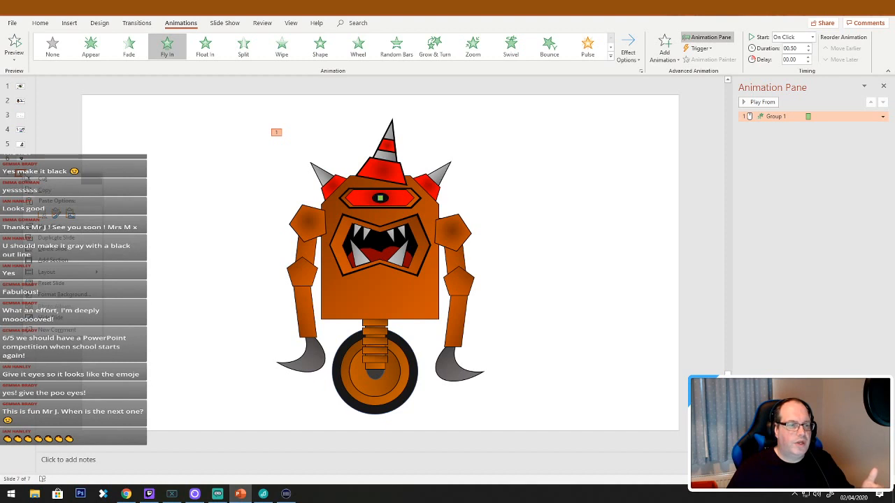
left_click(55, 237)
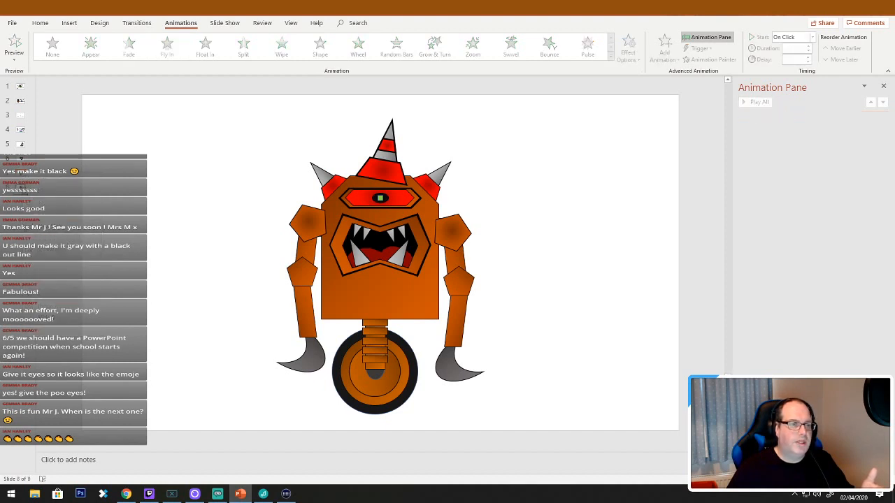
left_click(789, 116)
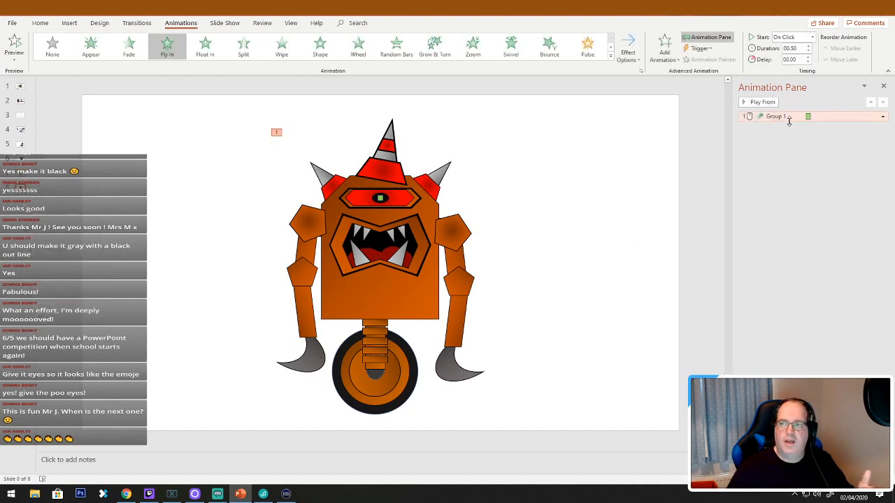
right_click(790, 118)
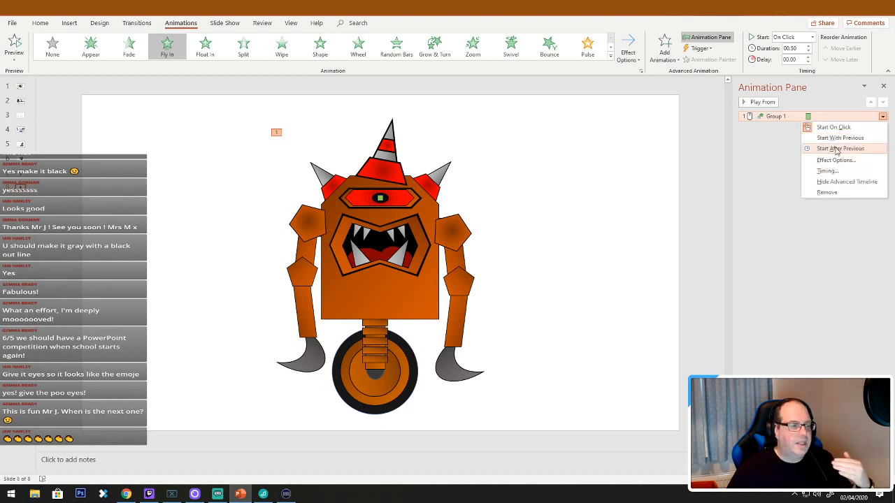
left_click(827, 192)
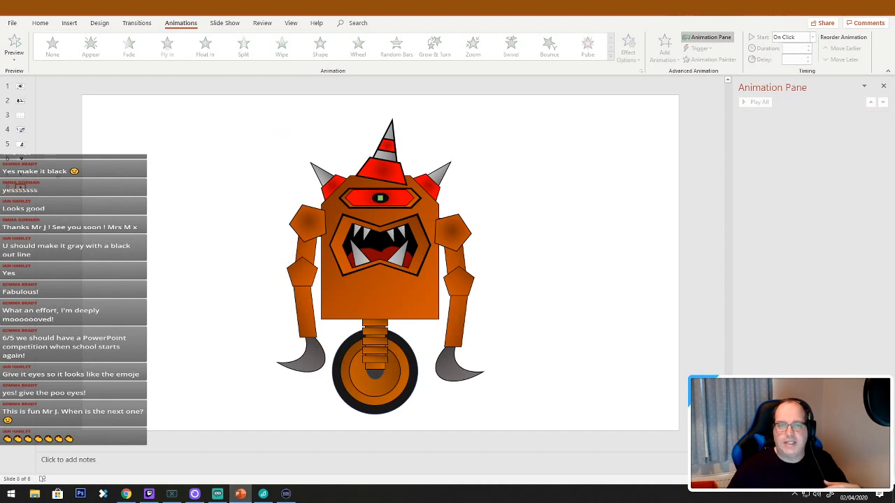
key("ctrl+z")
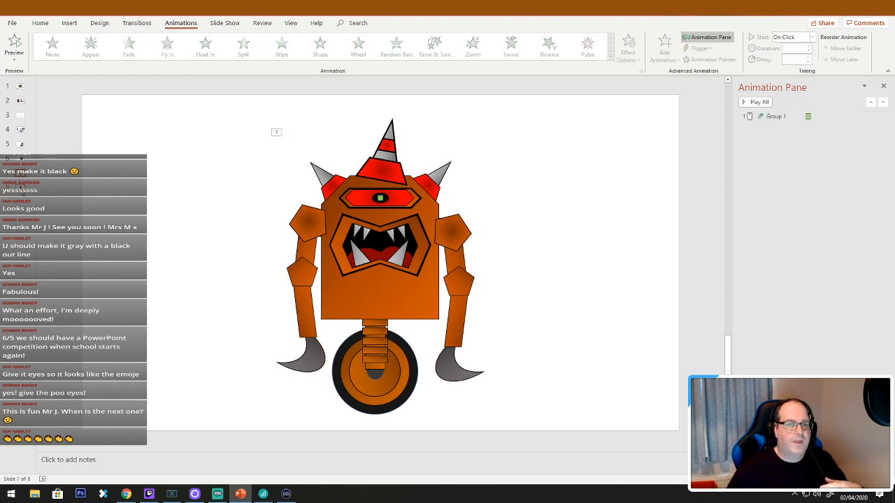
key("ctrl+y")
Ungroup the monster on slide 8 into its separate shapes
left_click(335, 298)
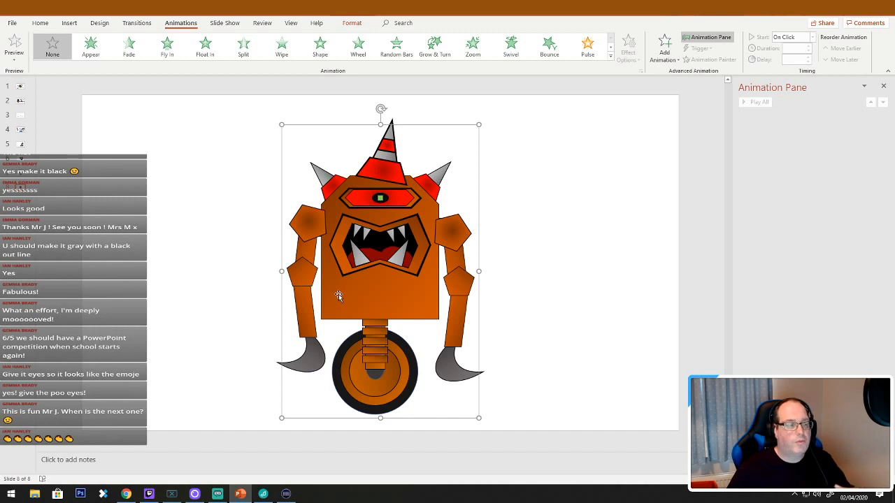
right_click(338, 294)
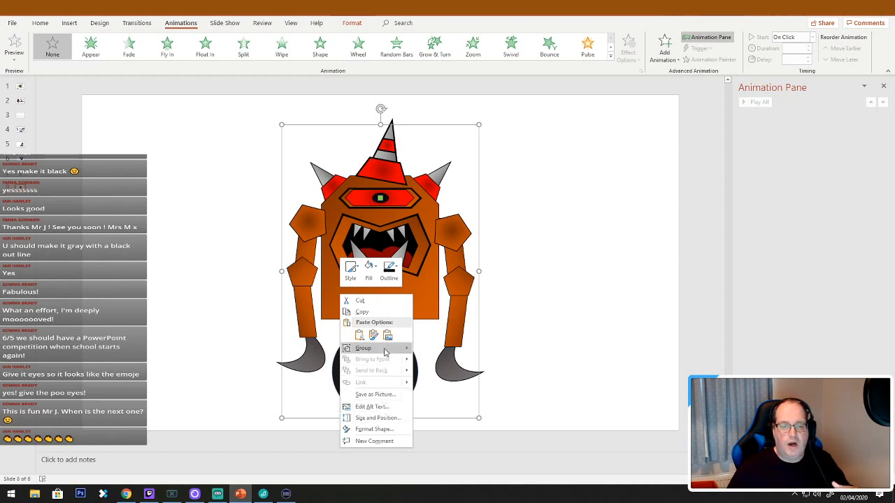
mouse_move(384, 351)
left_click(438, 372)
left_click(519, 340)
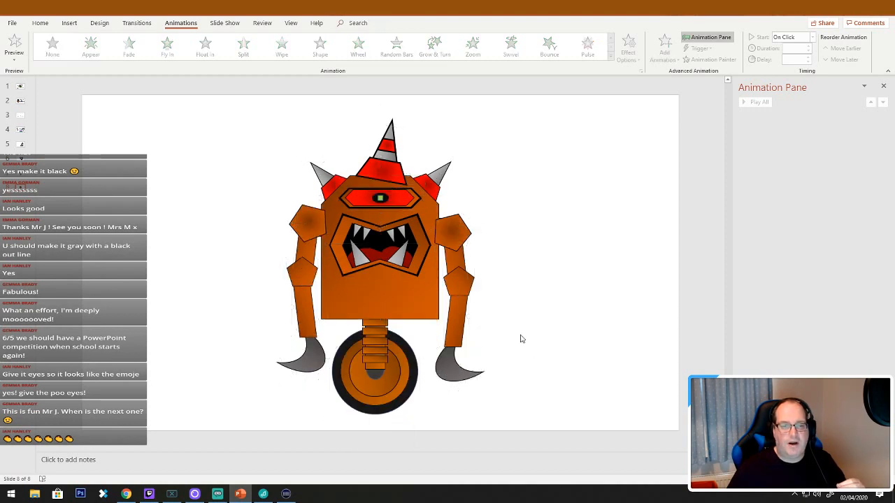
Tilt the monster's left-hand upper arm outward from the shoulder and move the elbow joint to its lower end
left_click(302, 253)
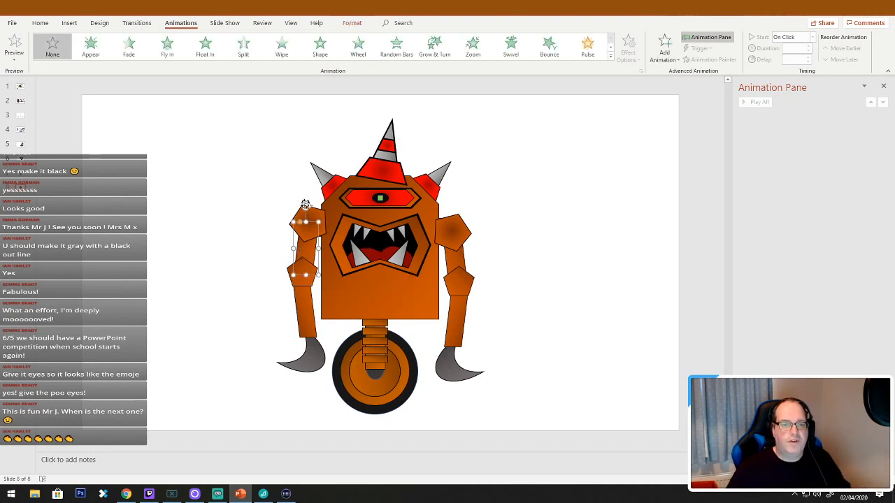
left_click_drag(306, 203, 317, 207)
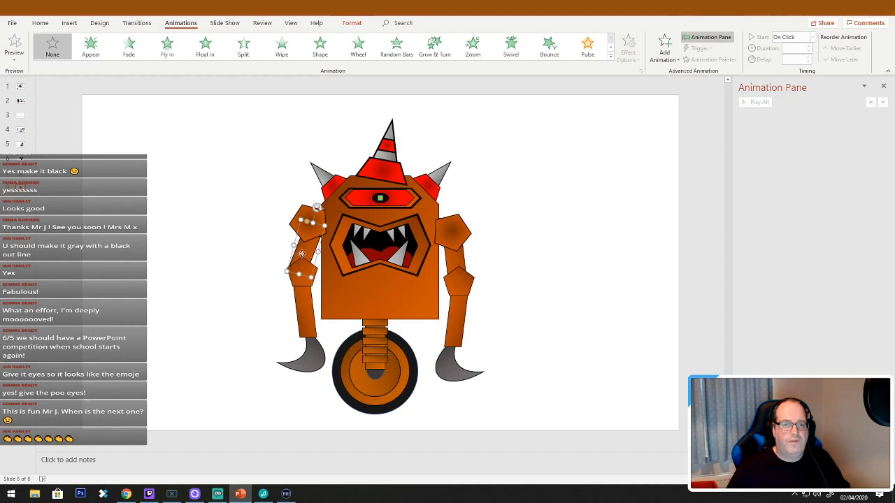
left_click_drag(301, 254, 292, 249)
left_click(306, 280)
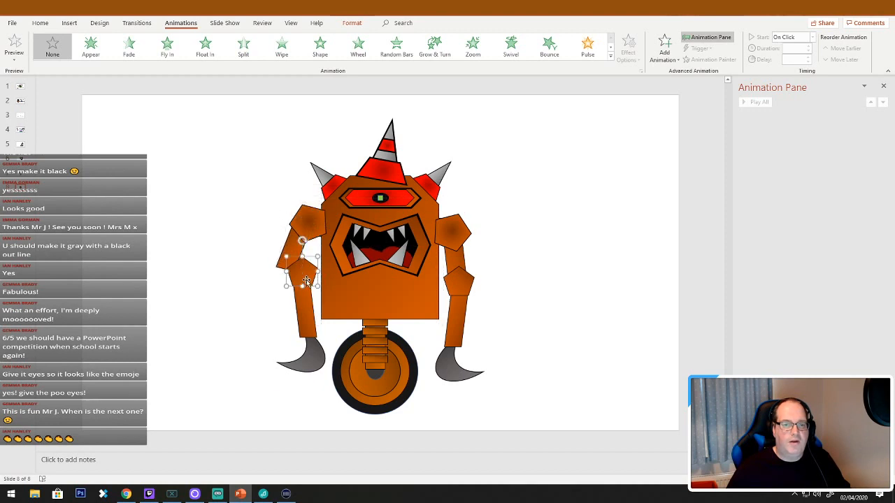
left_click_drag(306, 280, 287, 280)
Angle the left-hand forearm outward from the elbow and reattach the claw at its end
left_click_drag(297, 315, 277, 310)
left_click_drag(284, 349, 259, 353)
left_click_drag(281, 309, 265, 314)
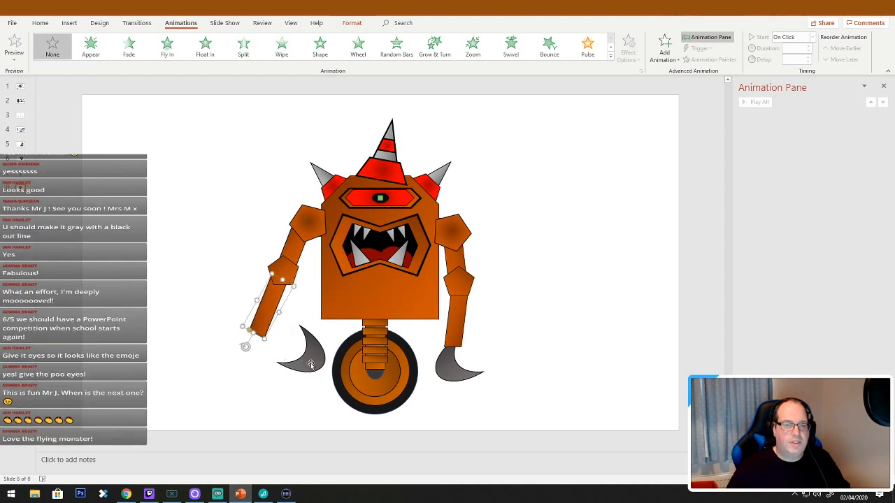
left_click_drag(311, 360, 251, 351)
left_click(208, 226)
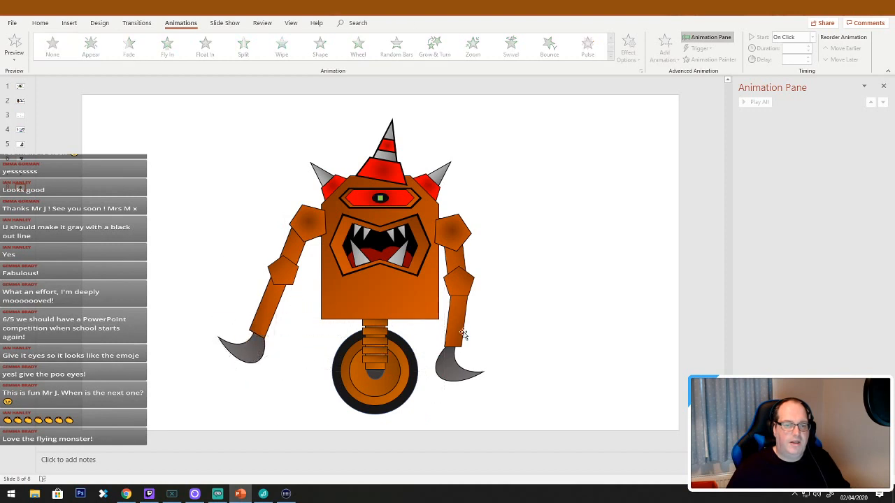
Stretch the monster's mouth downward to nearly the bottom of its body and duplicate slide 8
left_click(381, 254)
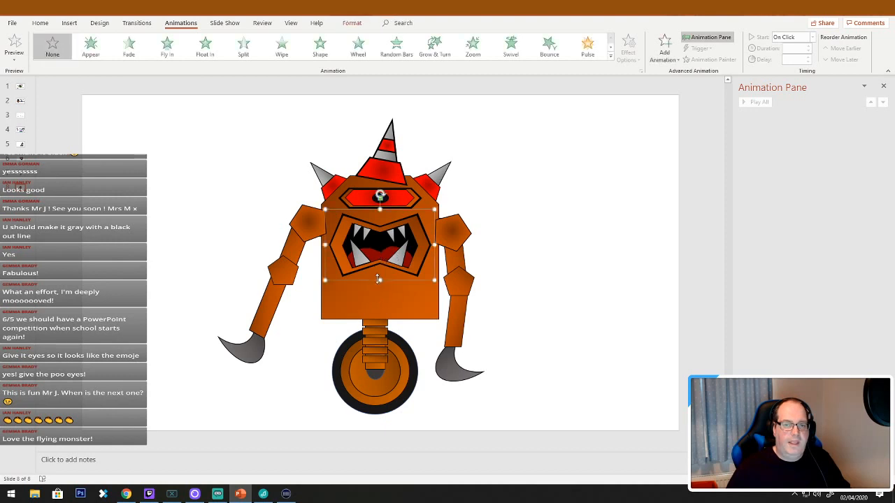
left_click_drag(378, 280, 379, 311)
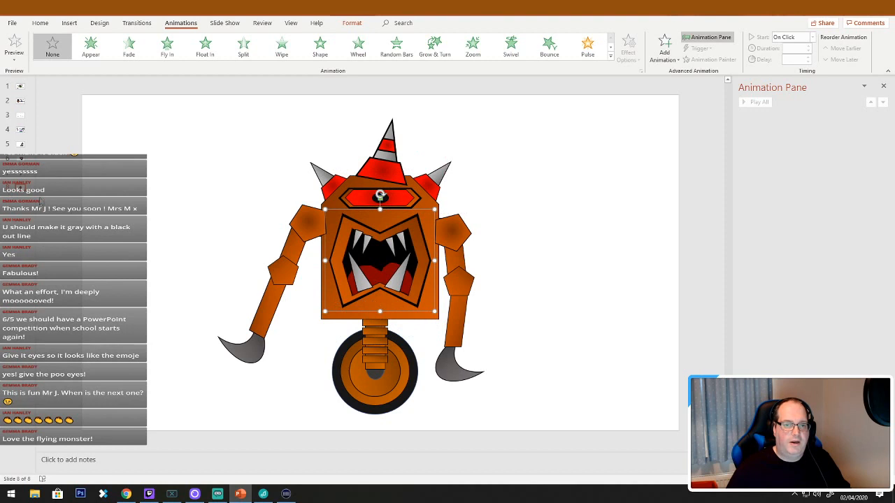
right_click(23, 194)
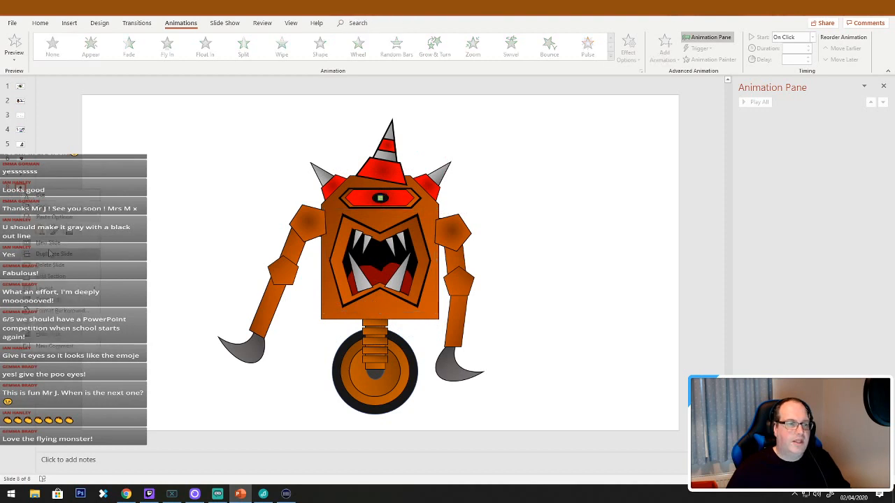
left_click(49, 253)
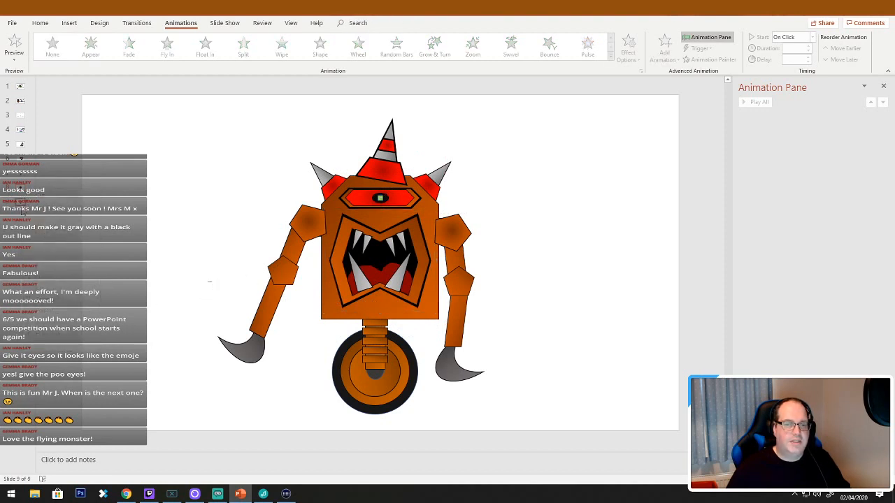
On slide 9, rotate the left-hand forearm up to nearly horizontal at the elbow and reattach the claw at its end
left_click(277, 277)
left_click(268, 323)
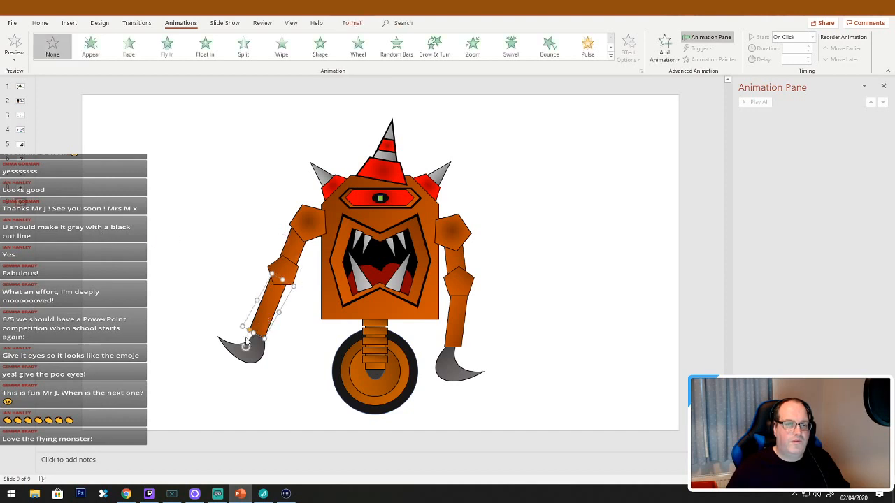
left_click_drag(243, 349, 221, 312)
left_click_drag(273, 305, 260, 277)
left_click_drag(253, 344, 177, 283)
left_click_drag(220, 303, 219, 296)
Enlarge the slide 9 monster's mouth downward and sideways, positioning it so it spans the whole body
left_click(403, 290)
left_click_drag(378, 311, 378, 341)
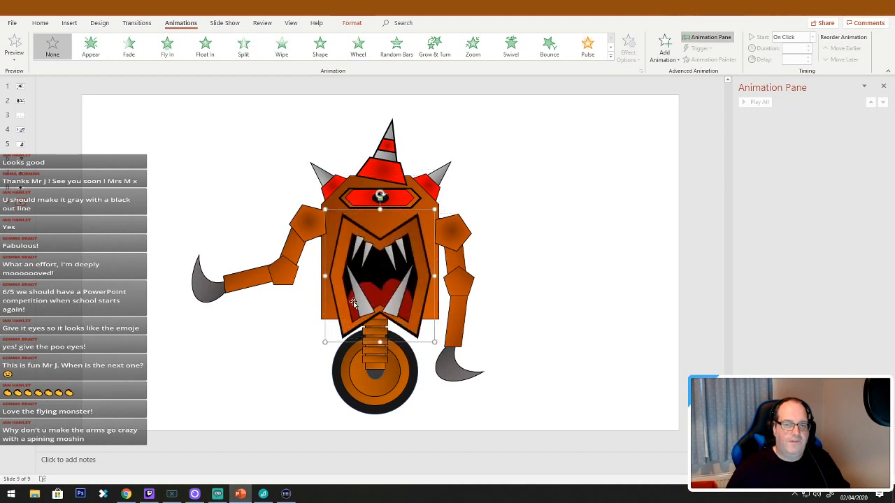
left_click_drag(321, 275, 292, 275)
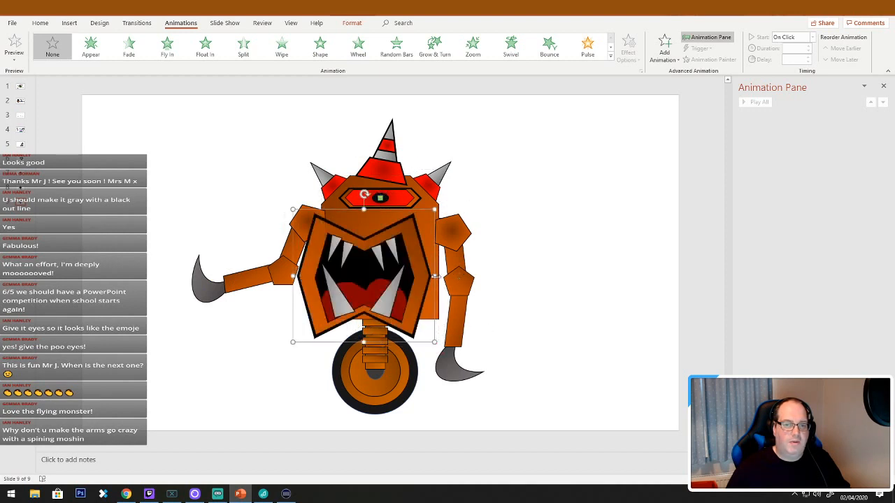
mouse_move(435, 277)
left_mouse_down()
mouse_move(449, 277)
mouse_move(428, 274)
left_mouse_up()
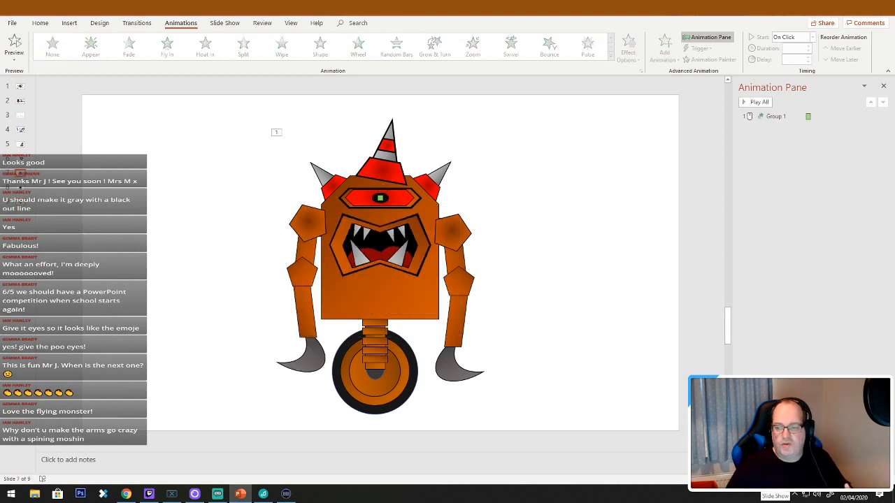
Play the slide show from slide 7 through slide 9 to check the monster animation, and exit at the end
left_click(777, 479)
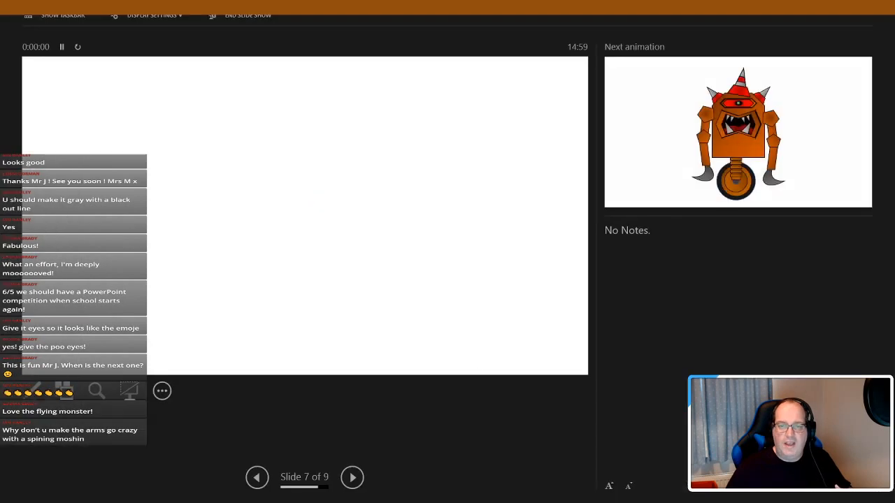
left_click(477, 310)
left_click(479, 311)
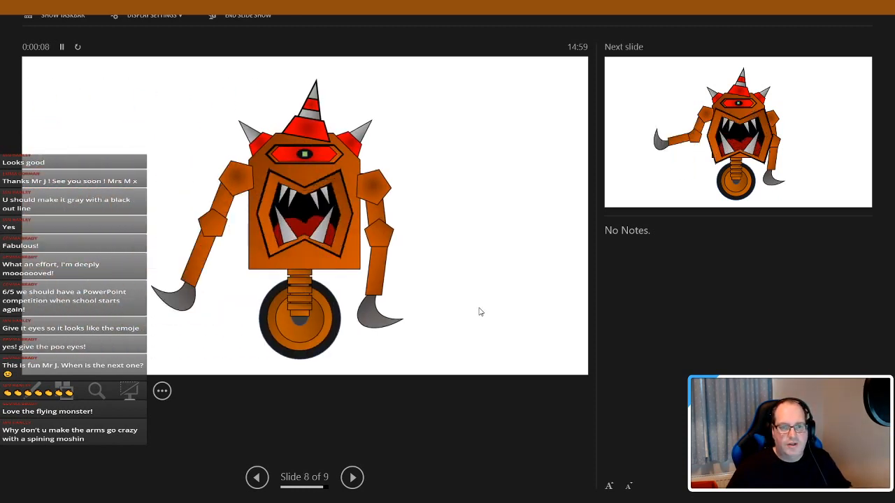
left_click(480, 312)
left_click(480, 312)
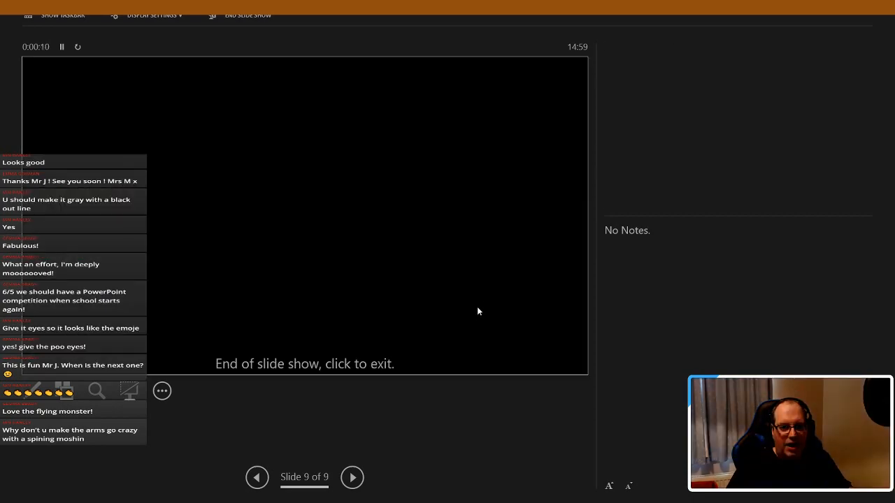
left_click(476, 310)
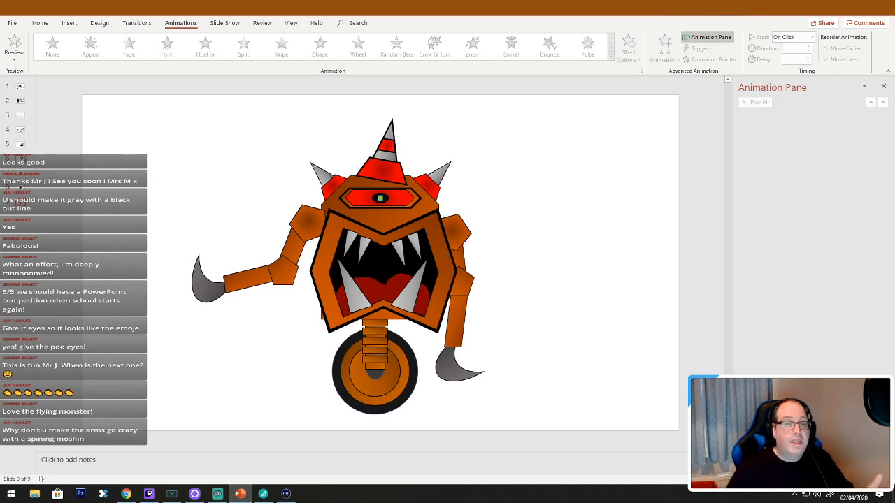
Go back through the slides to slide 5 with the finished cow
left_click(22, 159)
left_click(25, 144)
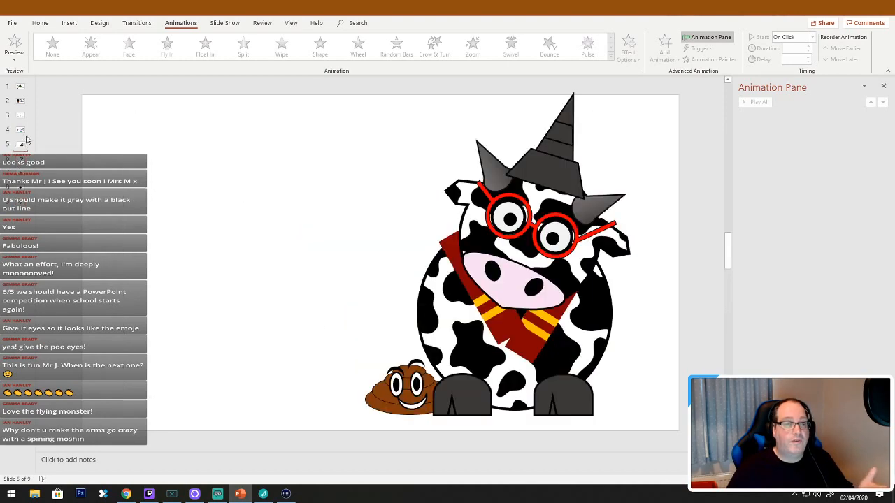
left_click(17, 124)
left_click(21, 158)
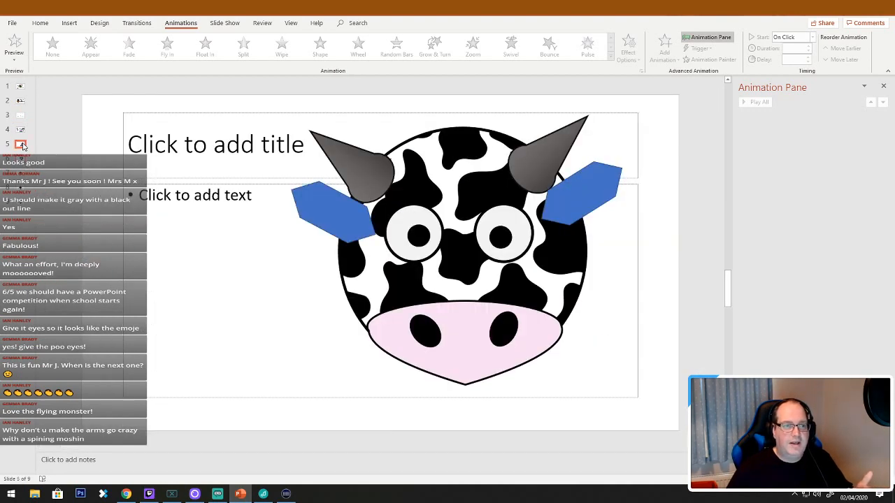
left_click(22, 145)
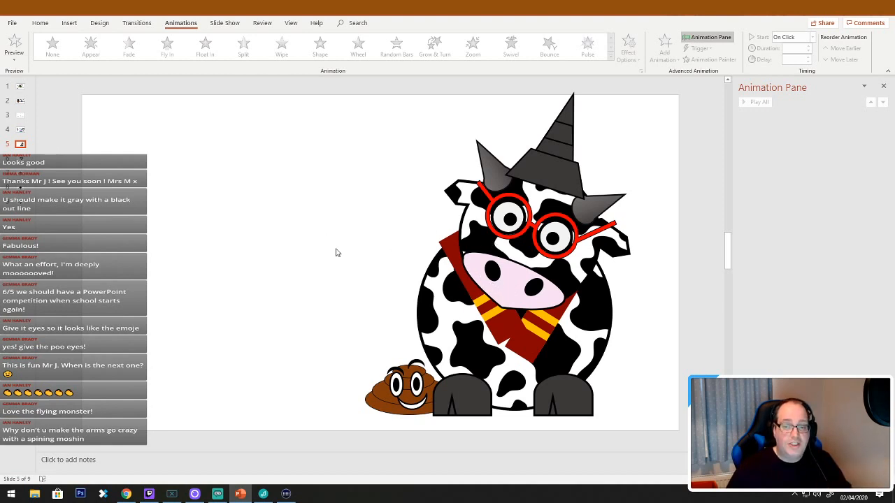
Examine the file types available for saving the presentation to the Desktop, including PNG, and return without saving
left_click(14, 23)
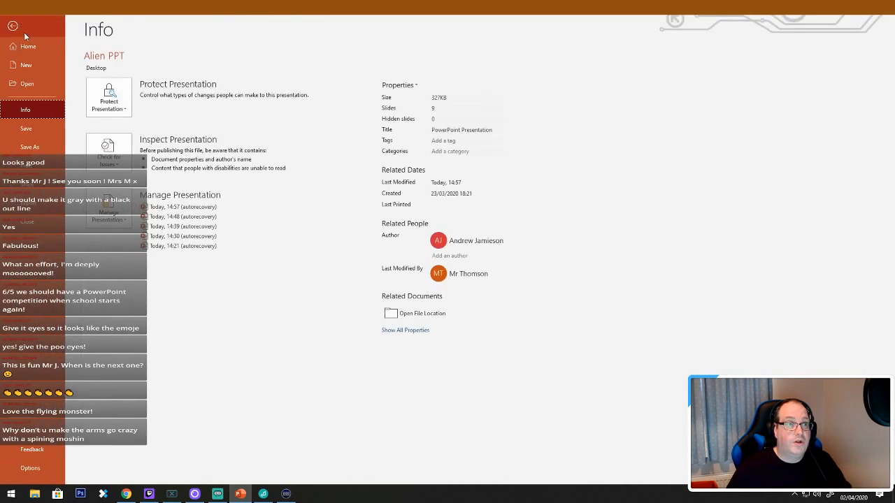
left_click(40, 144)
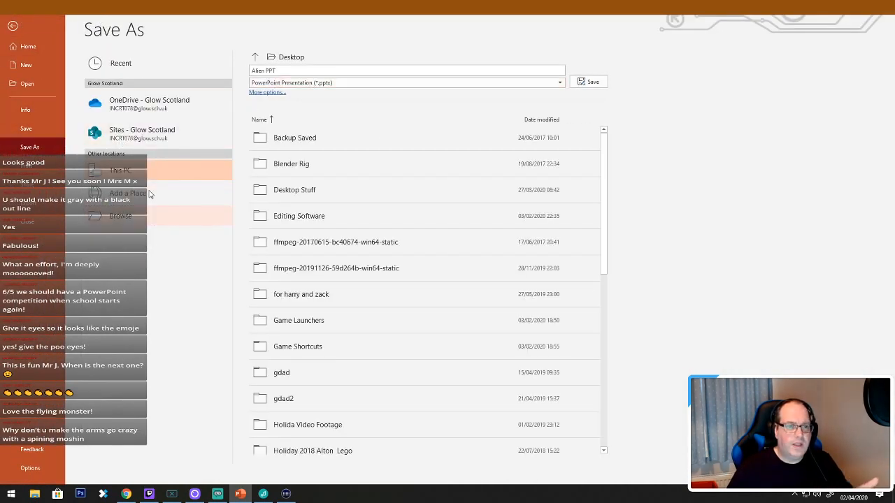
left_click(126, 217)
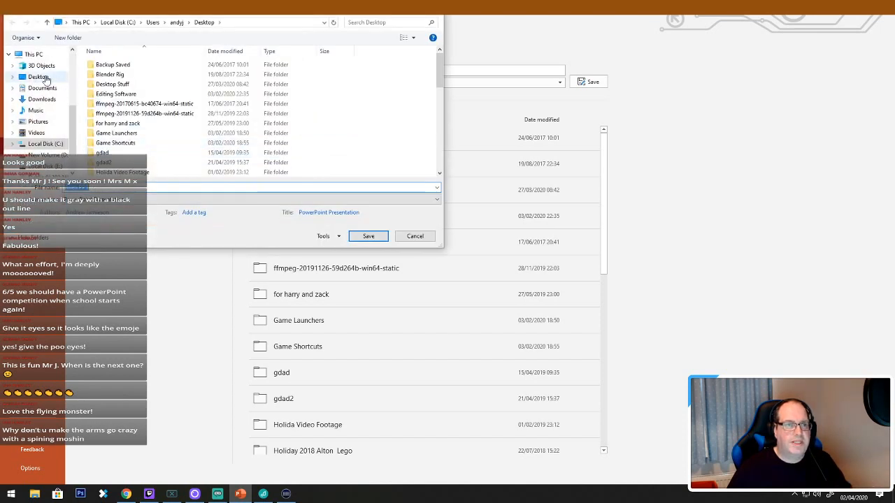
left_click(39, 77)
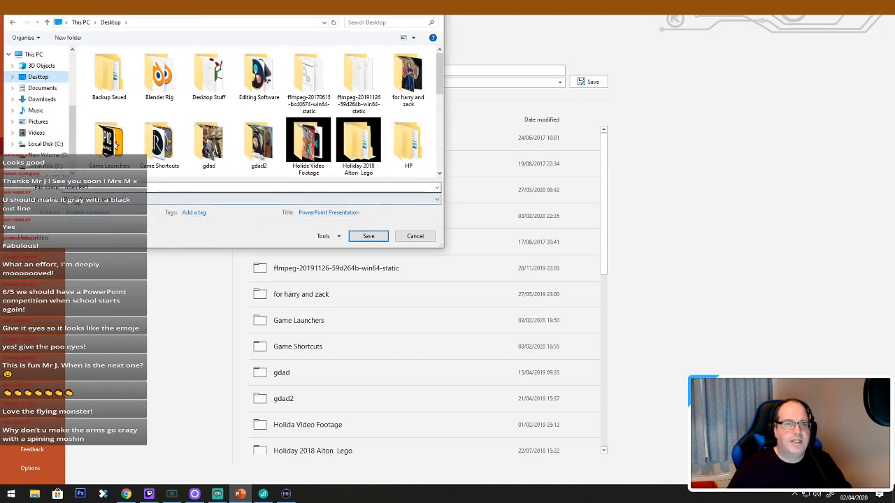
left_click(167, 200)
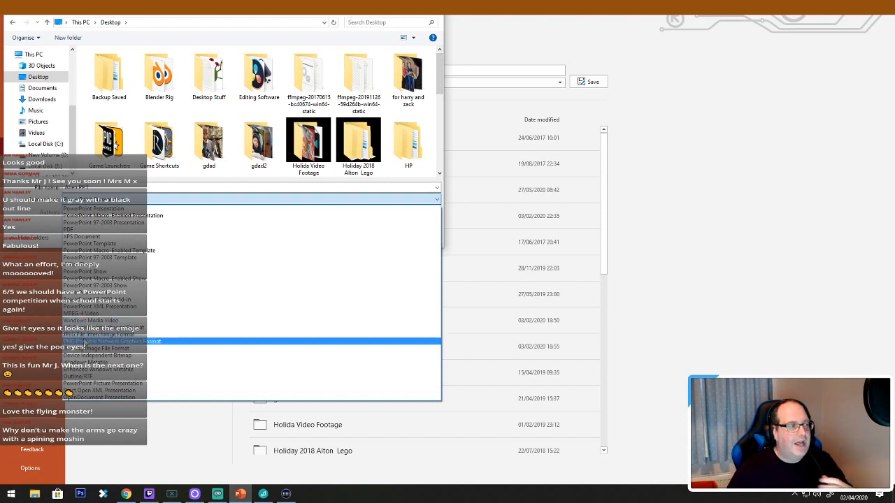
left_click(438, 7)
left_click(432, 8)
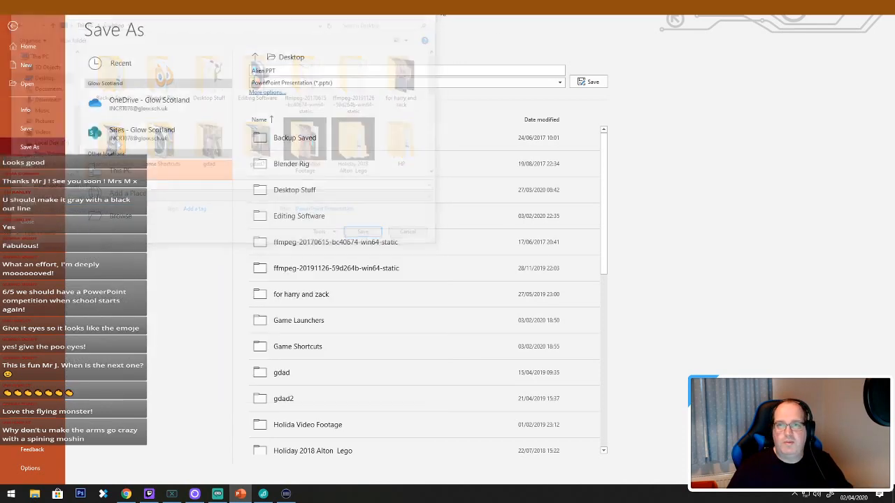
left_click(11, 28)
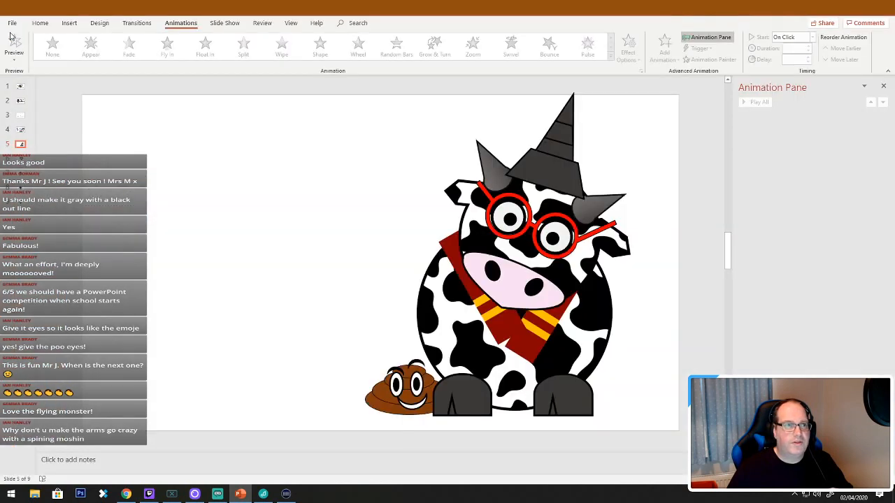
Select the whole cow with its dung pile on slide 5 and move it slightly down and to the left
left_click_drag(691, 86, 307, 461)
left_click_drag(469, 350, 460, 352)
left_click(311, 292)
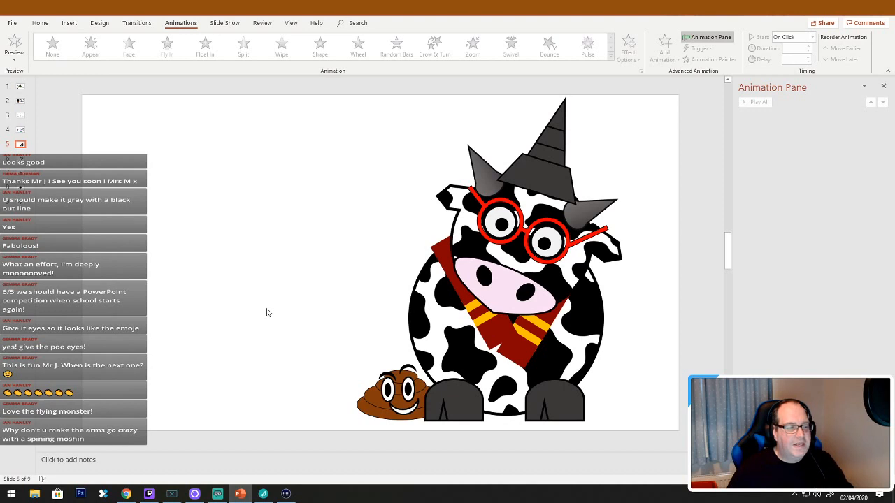
left_click(21, 132)
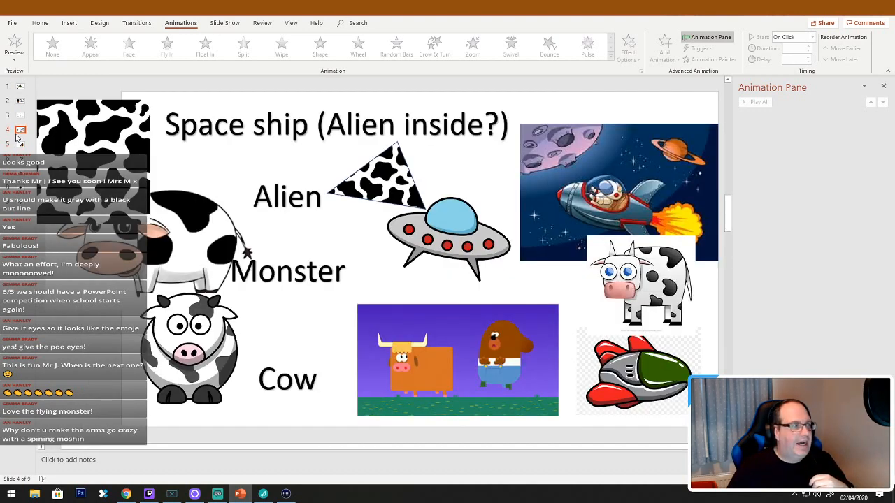
left_click(22, 117)
left_click(21, 159)
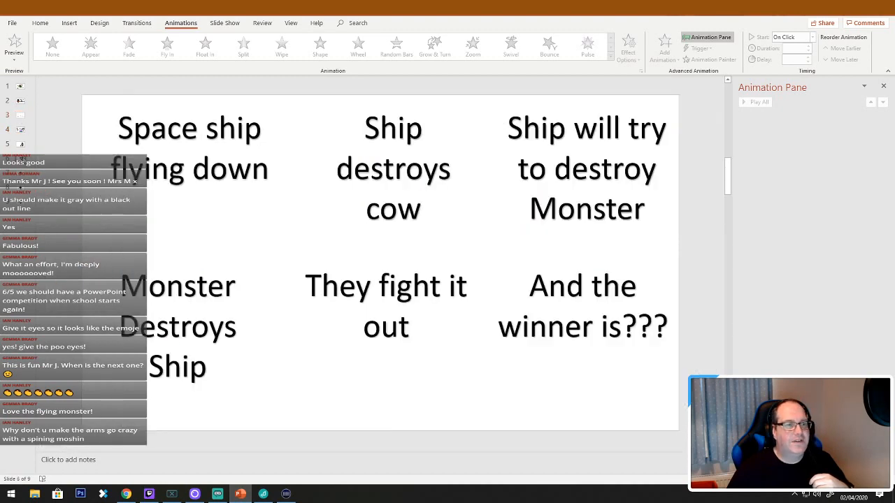
left_click(22, 174)
left_click(21, 145)
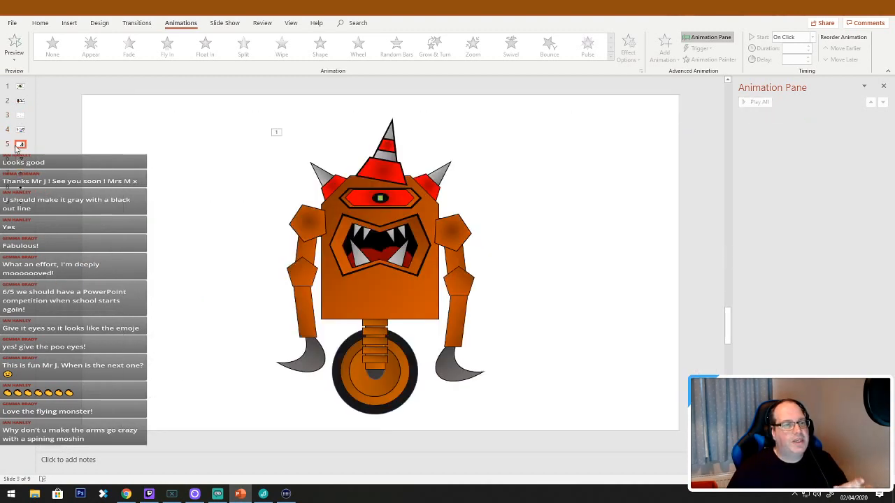